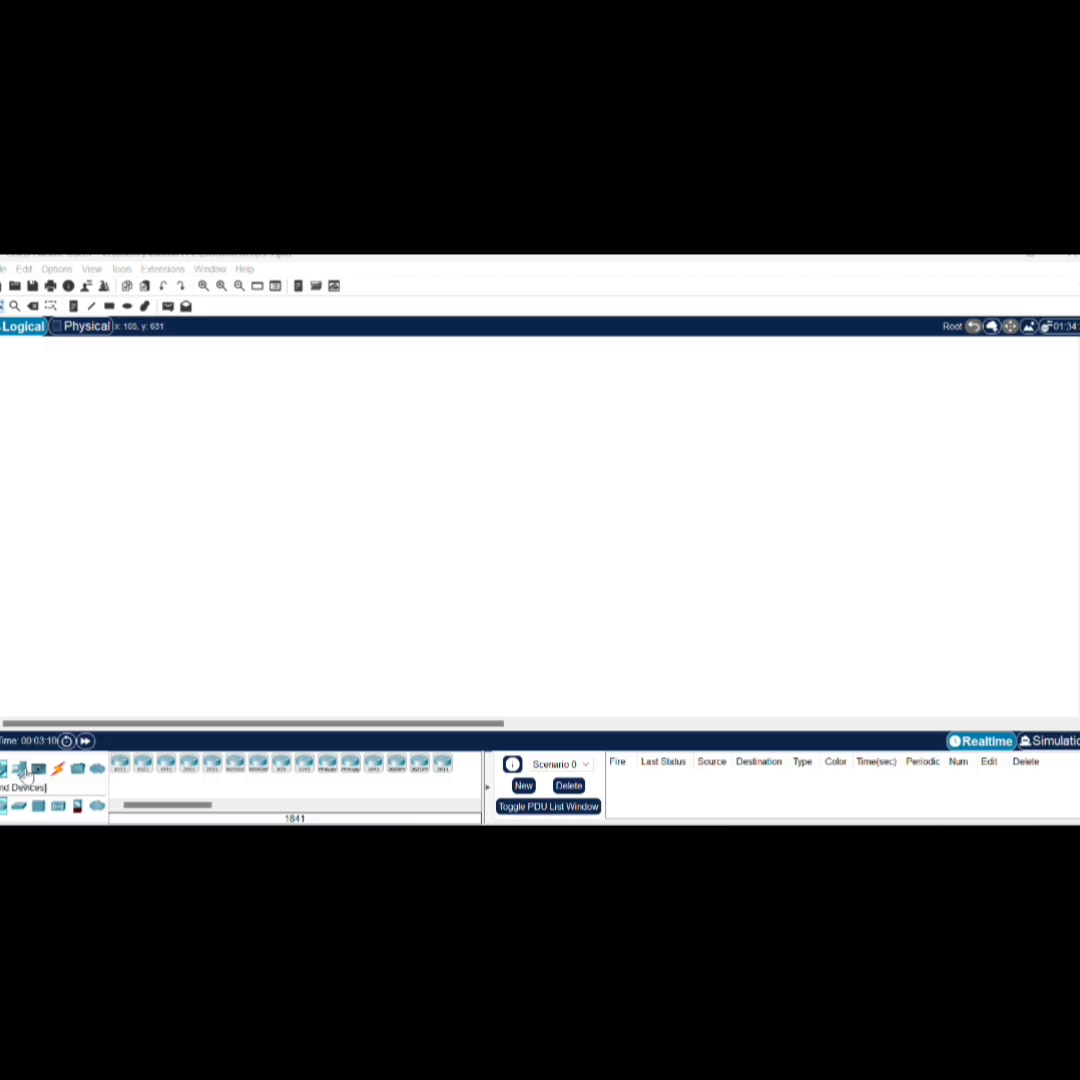
Step: Place two PC end devices side by side in the lower middle of the logical workspace
{"action": "left_click", "coordinate": [20, 768]}
{"action": "left_click", "coordinate": [121, 764]}
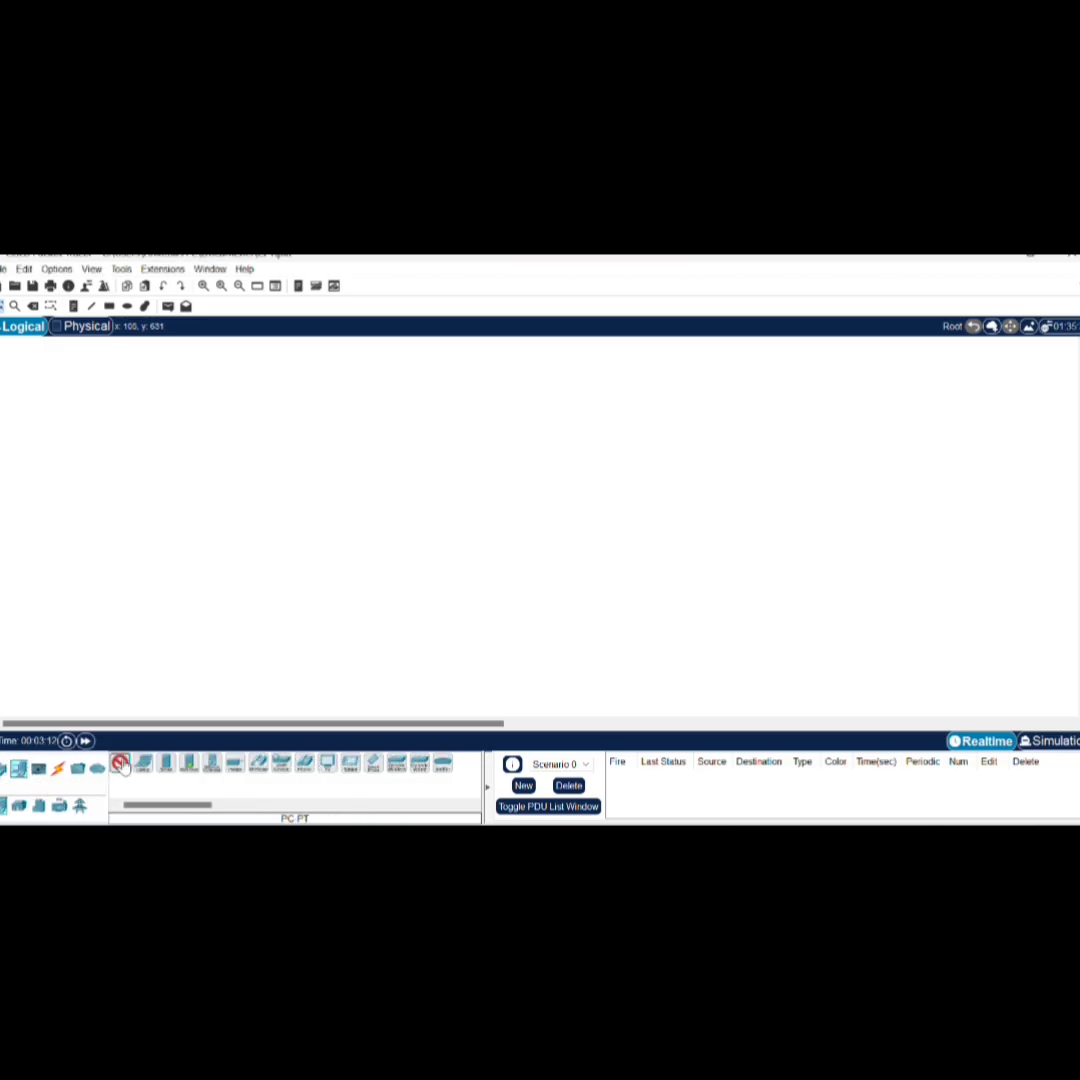
{"action": "left_click", "coordinate": [356, 582]}
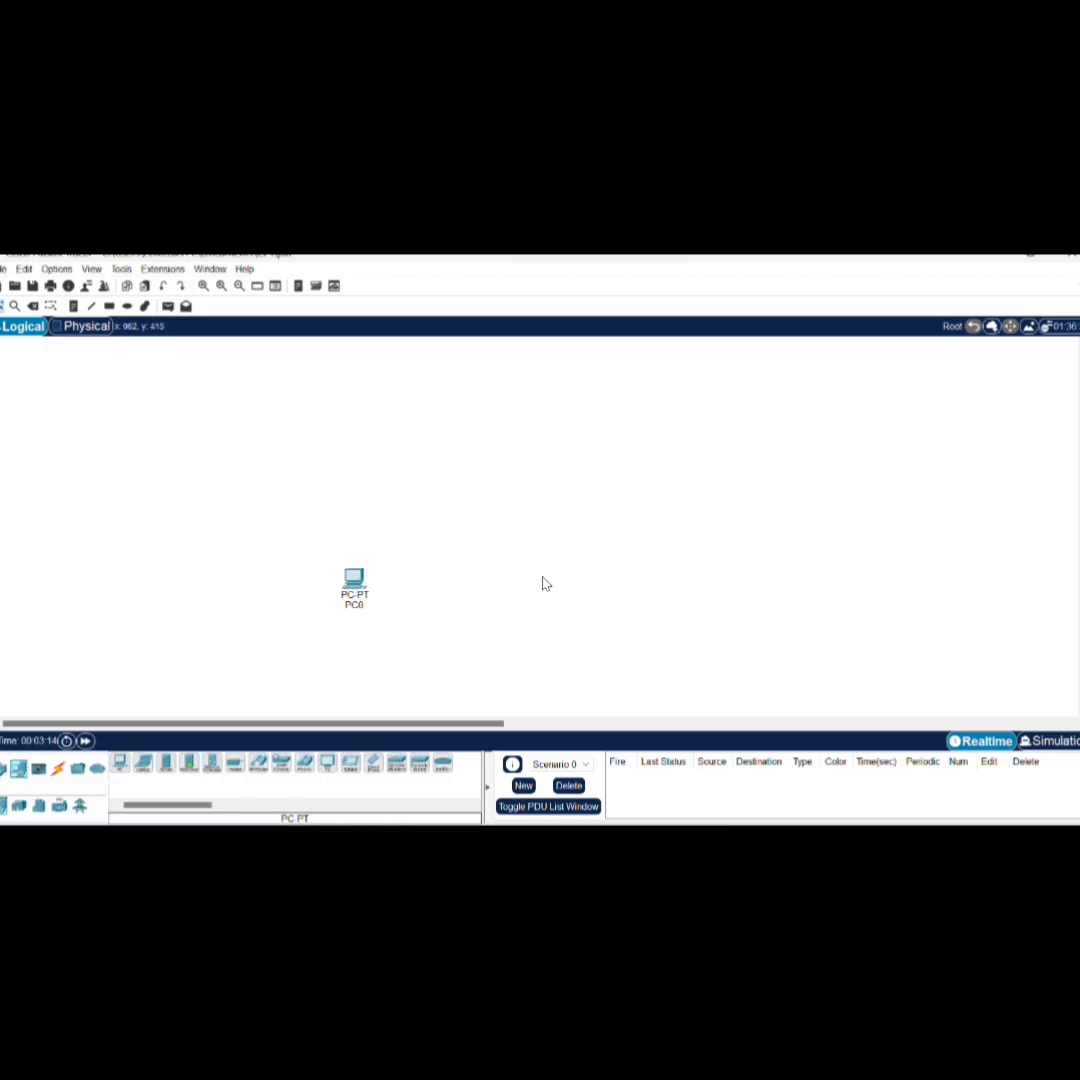
{"action": "left_click", "coordinate": [121, 764]}
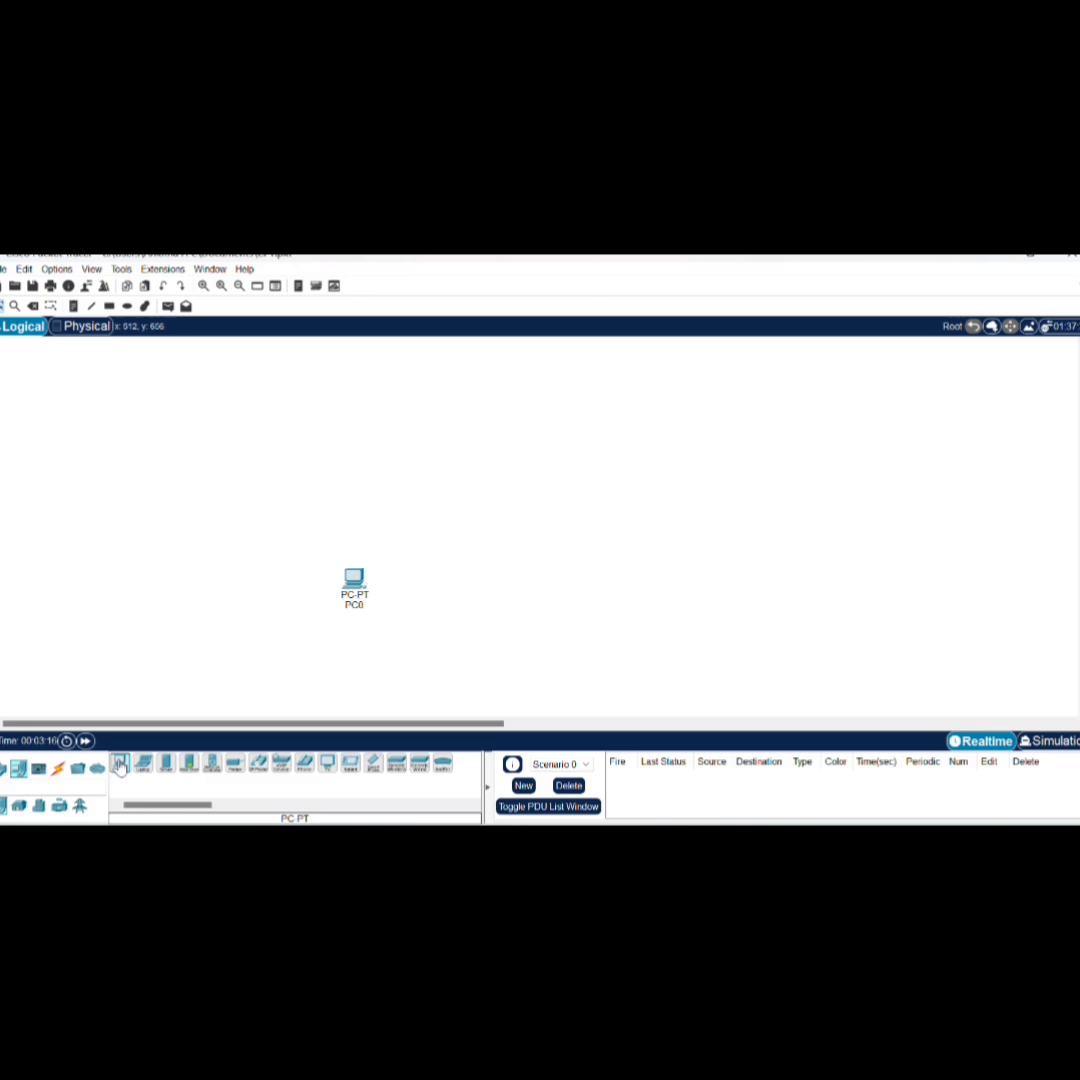
{"action": "left_click", "coordinate": [492, 588]}
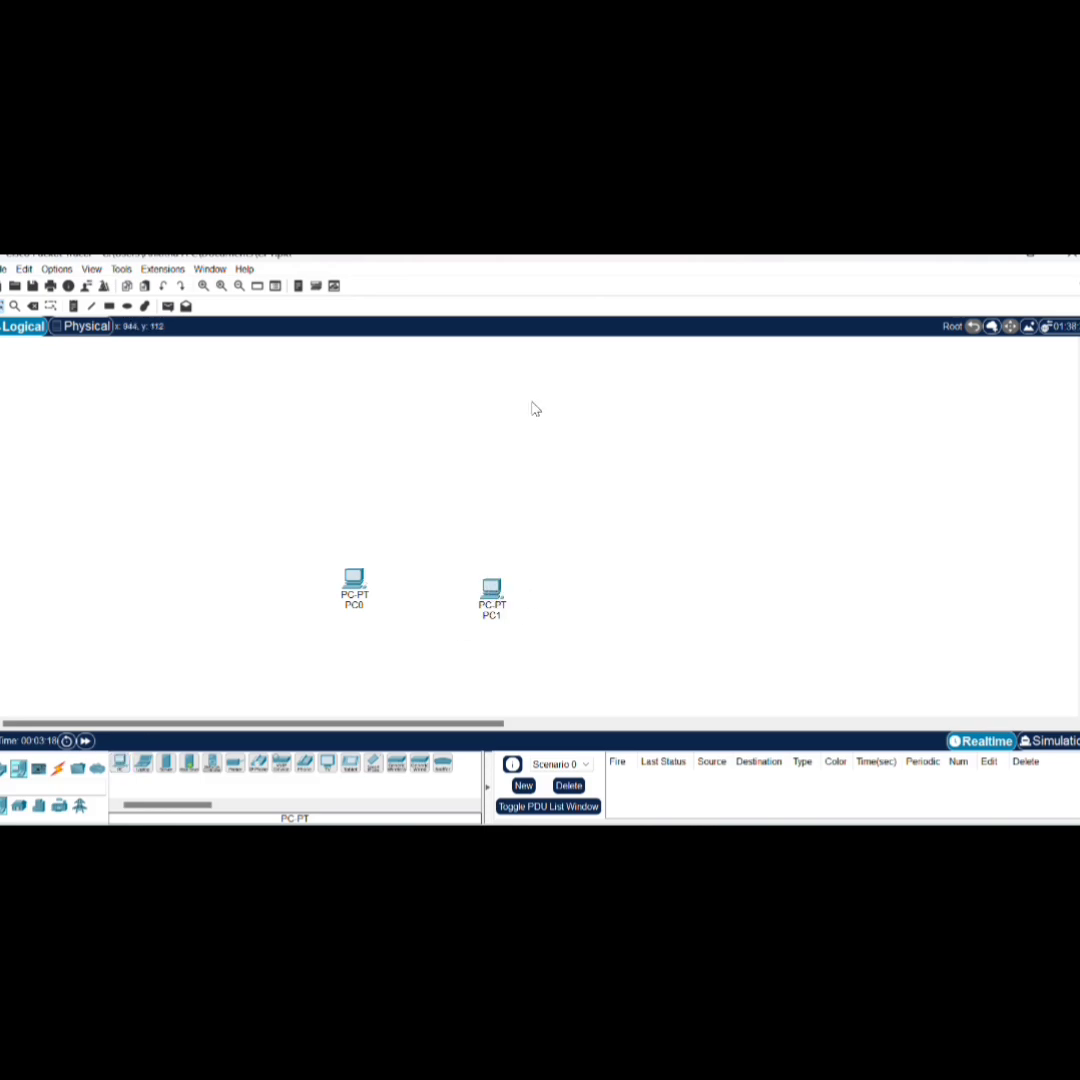
Step: Add a 2960 switch above and between the two PCs
{"action": "left_click", "coordinate": [4, 767]}
{"action": "left_click", "coordinate": [18, 805]}
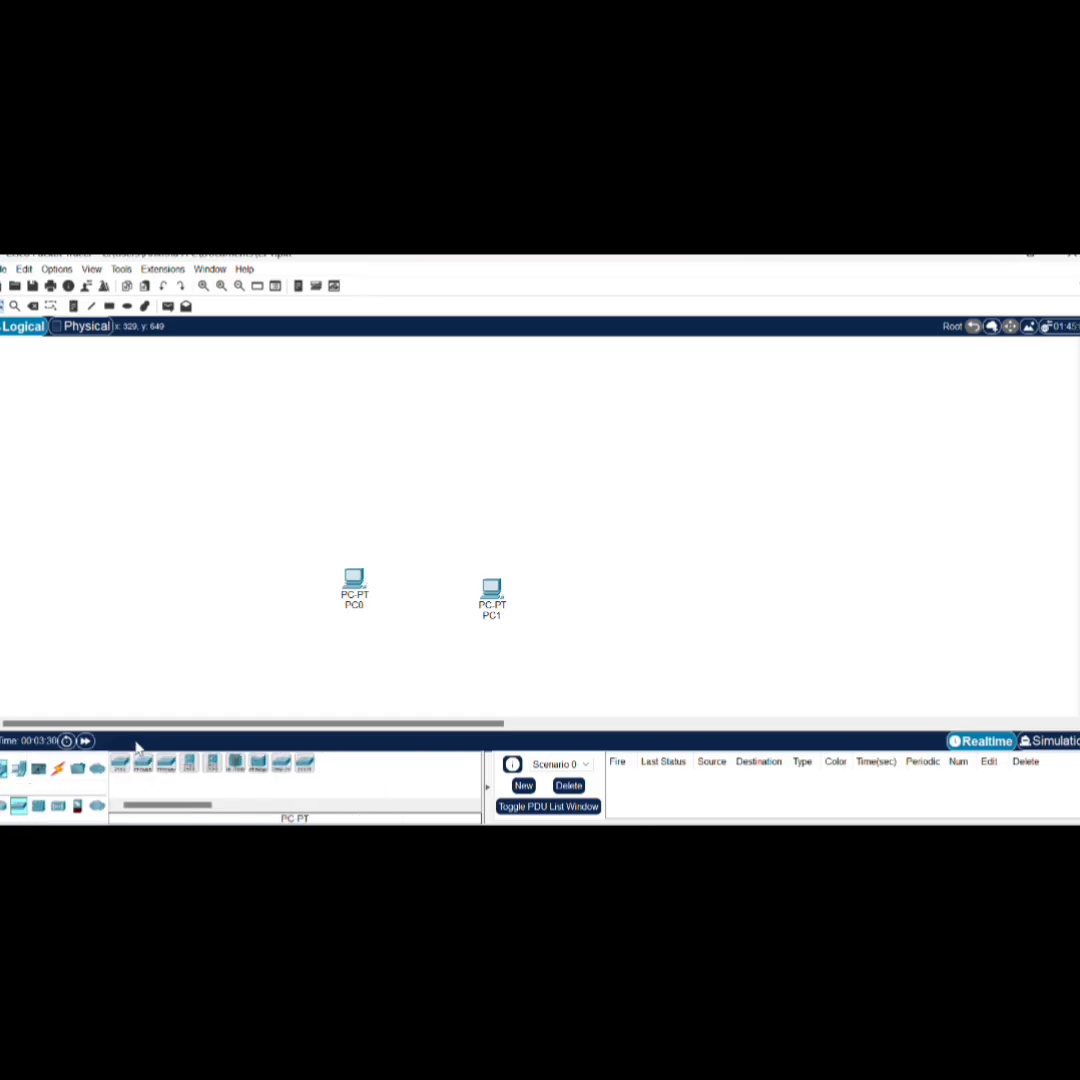
{"action": "left_click", "coordinate": [120, 763]}
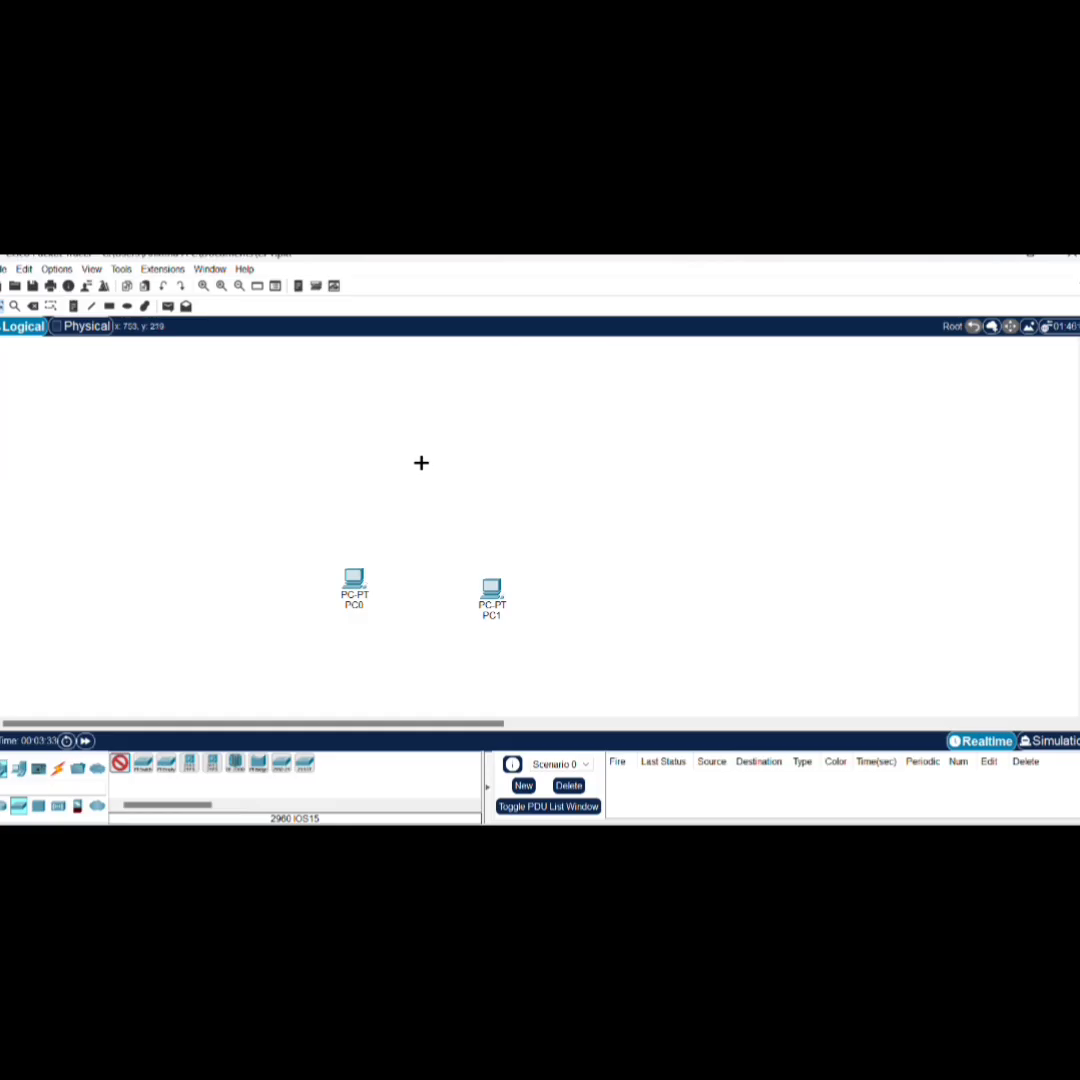
{"action": "left_click", "coordinate": [415, 460]}
Step: Connect PC0's FastEthernet0 port to FastEthernet0/1 on the switch with a copper straight-through cable
{"action": "left_click", "coordinate": [57, 772]}
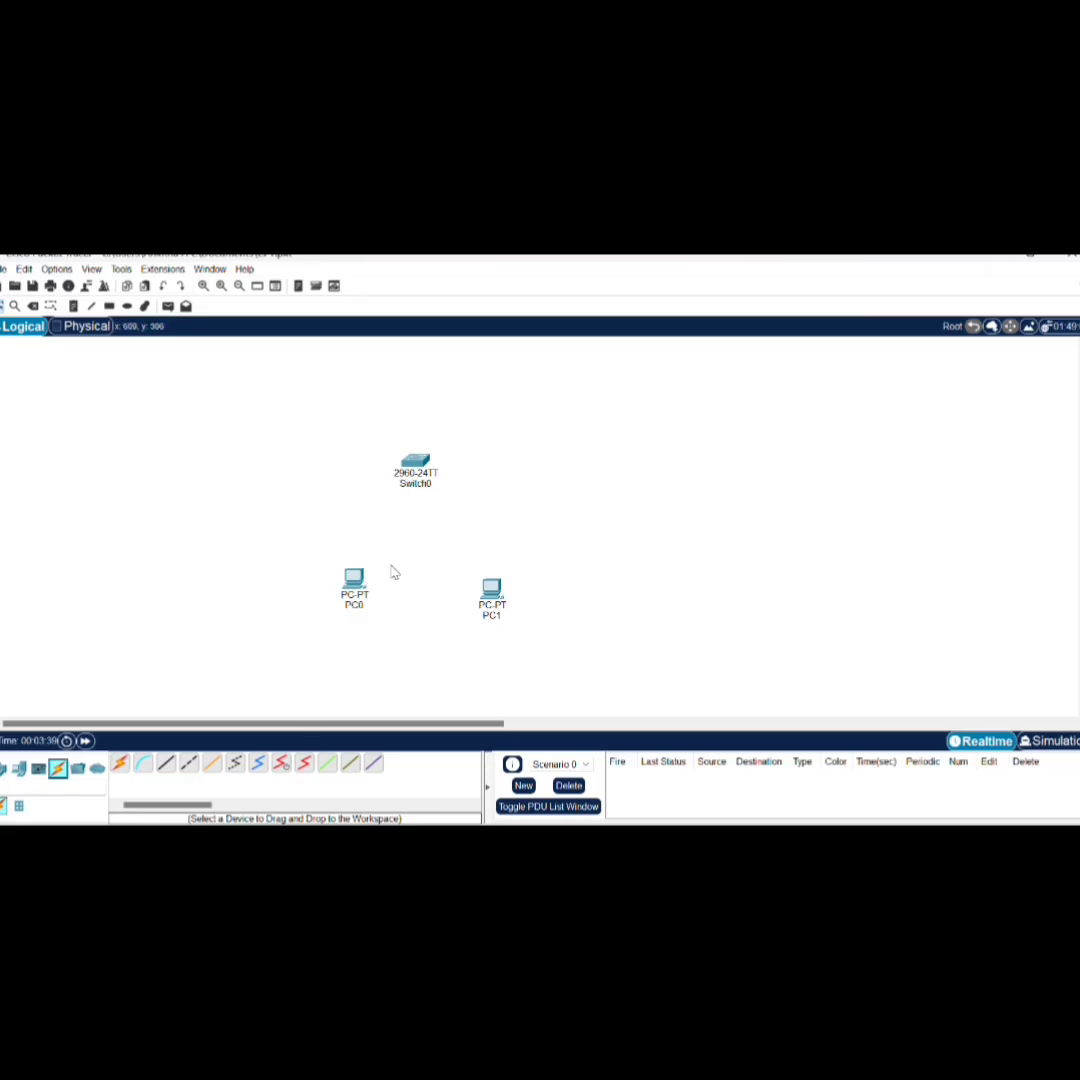
{"action": "left_click", "coordinate": [166, 764]}
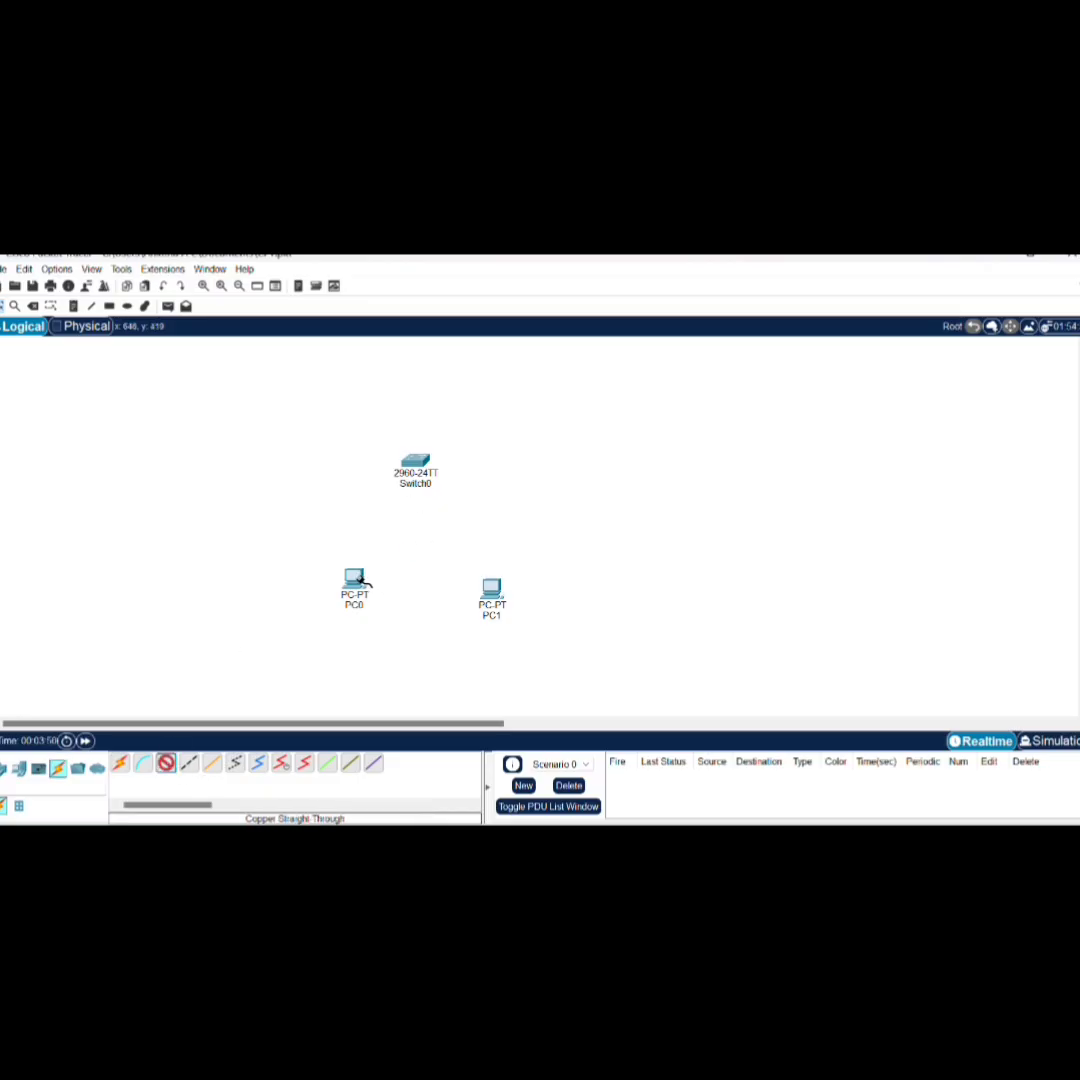
{"action": "left_click", "coordinate": [356, 580]}
{"action": "left_click", "coordinate": [408, 638]}
{"action": "left_click", "coordinate": [411, 461]}
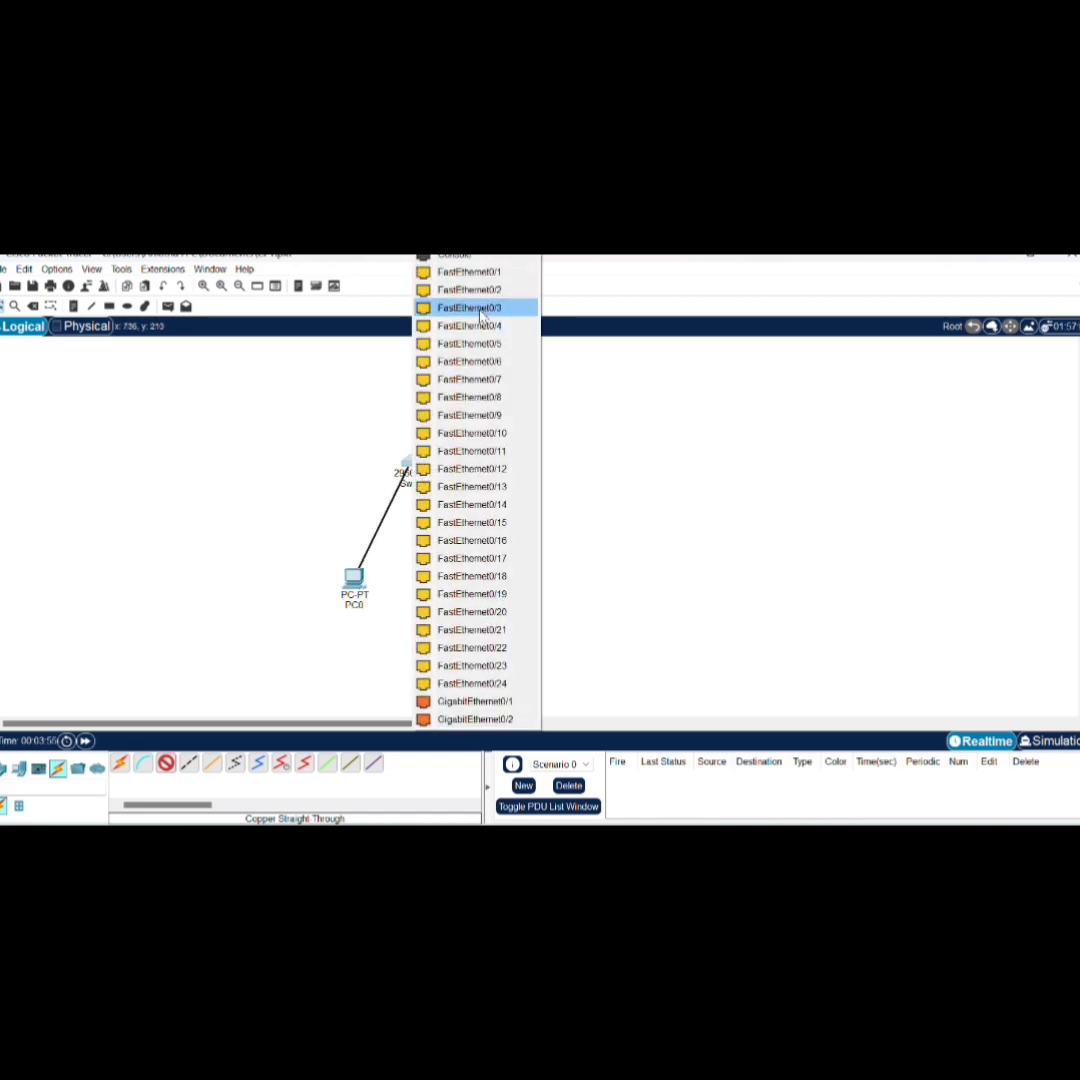
{"action": "left_click", "coordinate": [460, 274]}
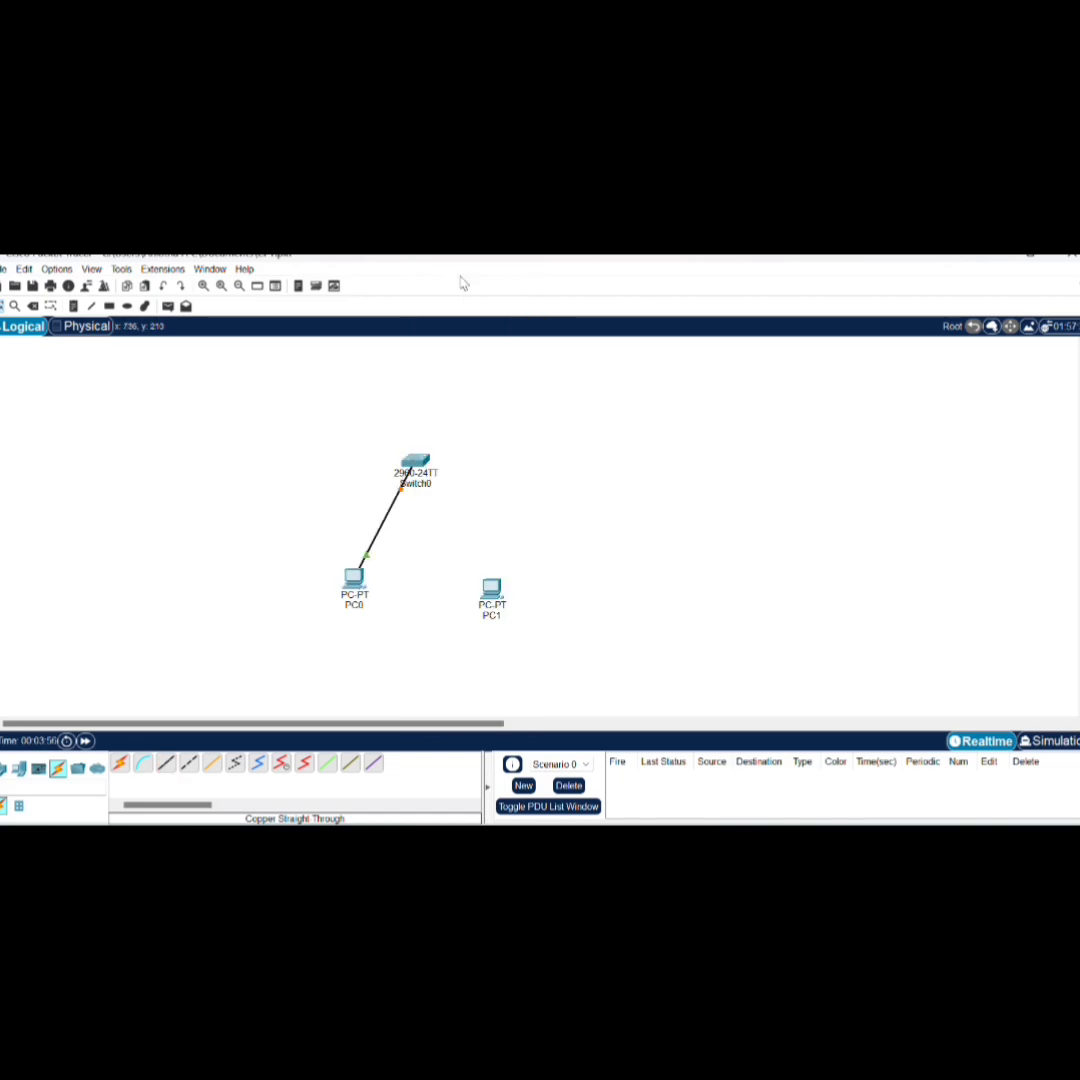
Step: Connect PC1's FastEthernet0 port to FastEthernet0/2 on the switch with a copper straight-through cable
{"action": "left_click", "coordinate": [166, 762]}
{"action": "left_click", "coordinate": [491, 589]}
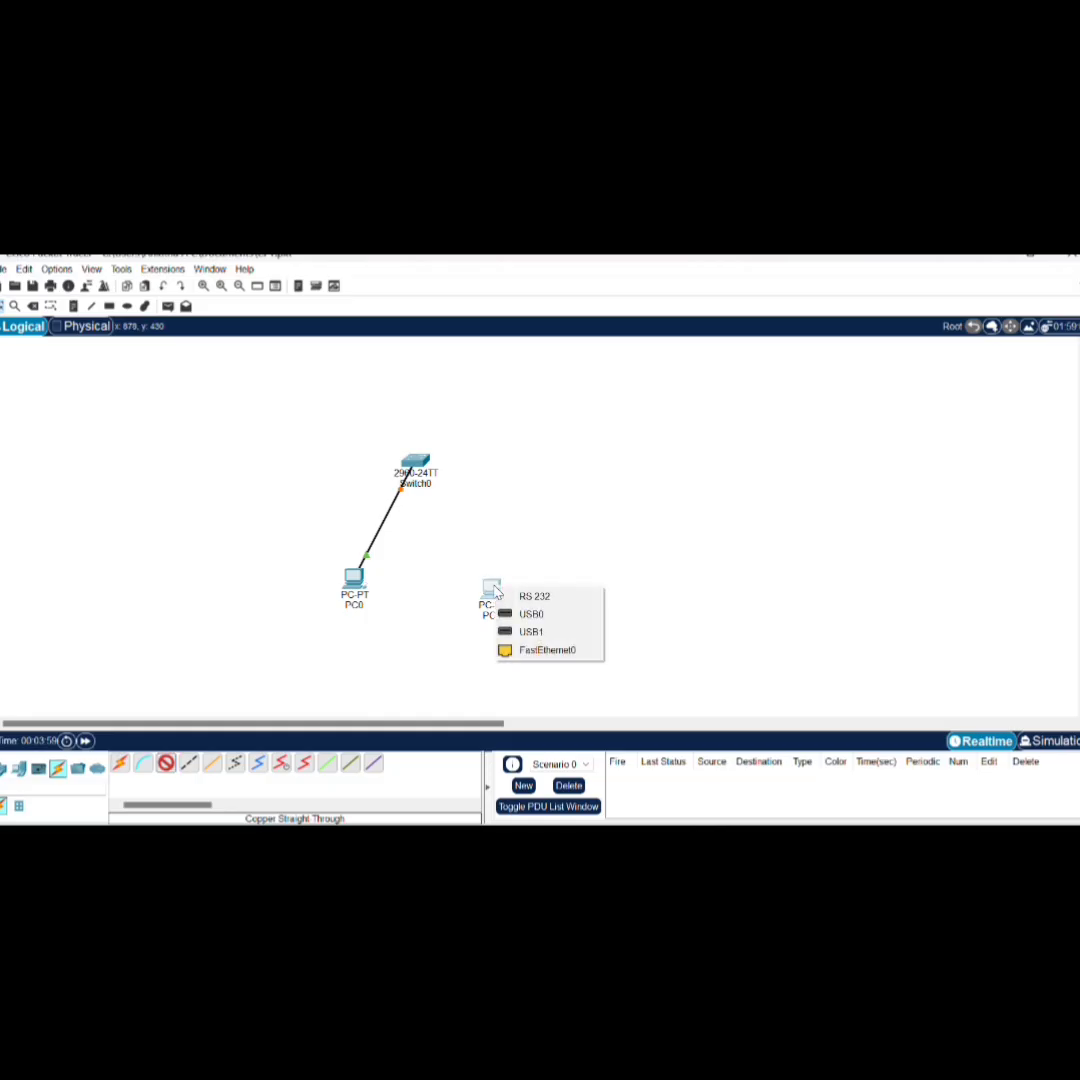
{"action": "left_click", "coordinate": [537, 651]}
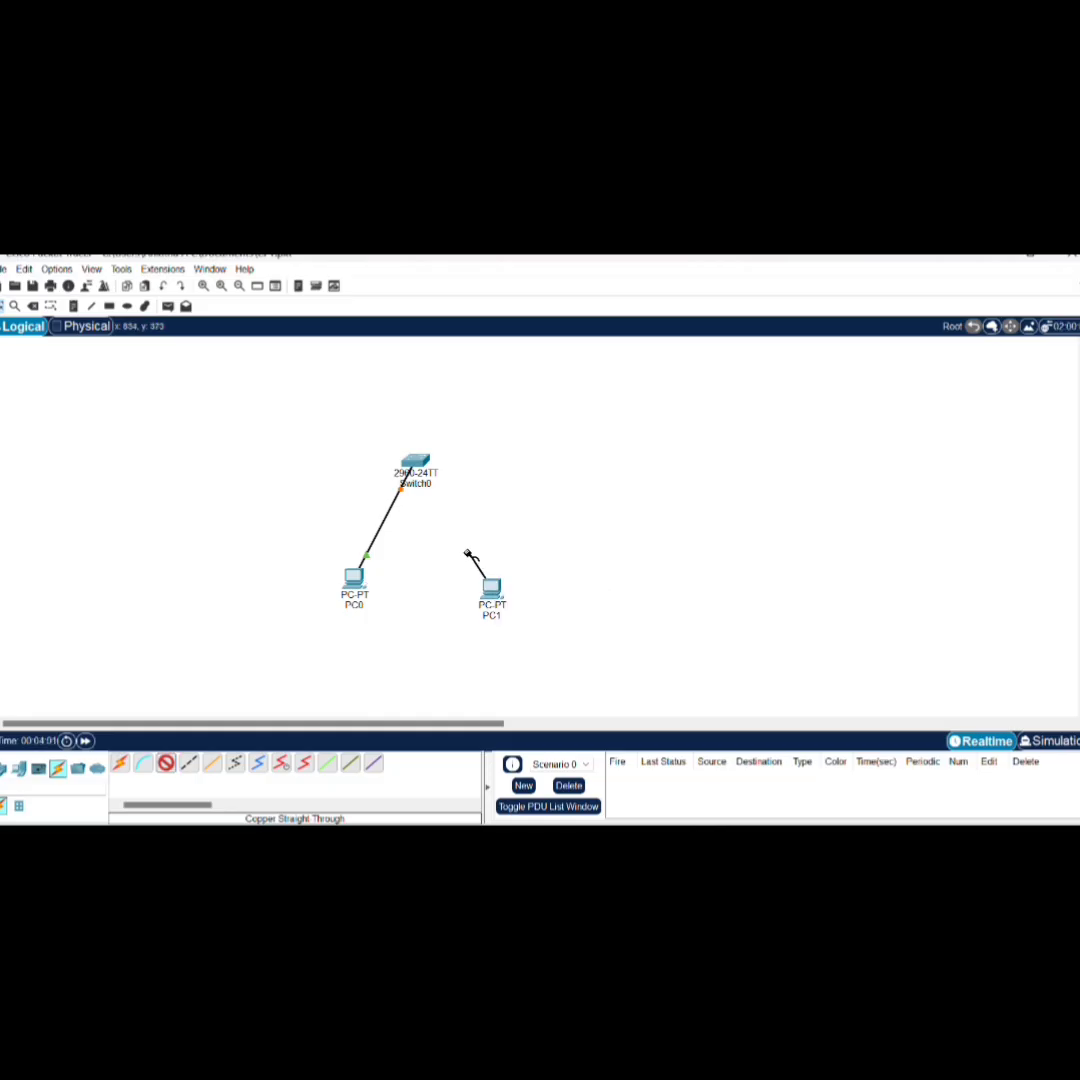
{"action": "left_click", "coordinate": [413, 466]}
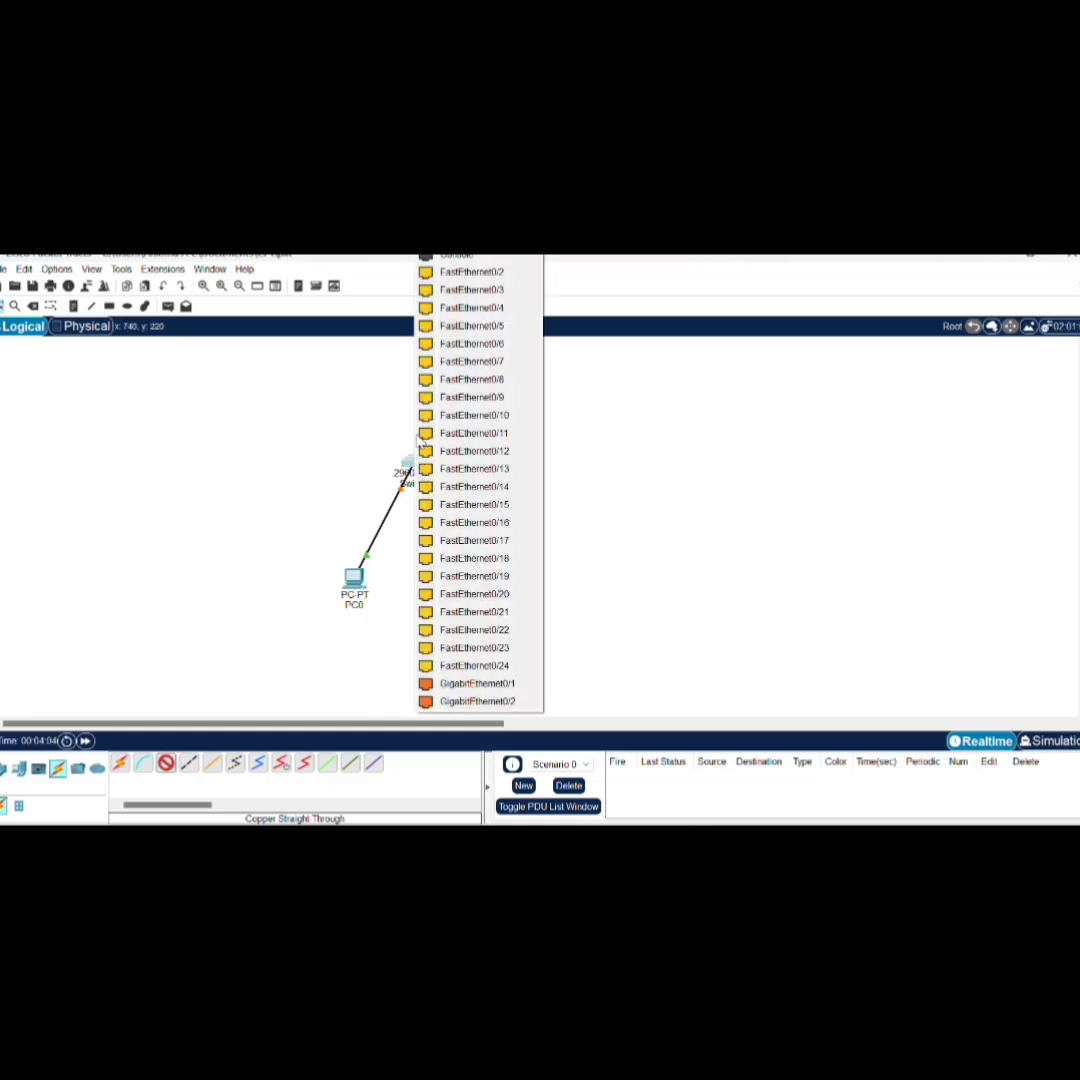
{"action": "left_click", "coordinate": [487, 277]}
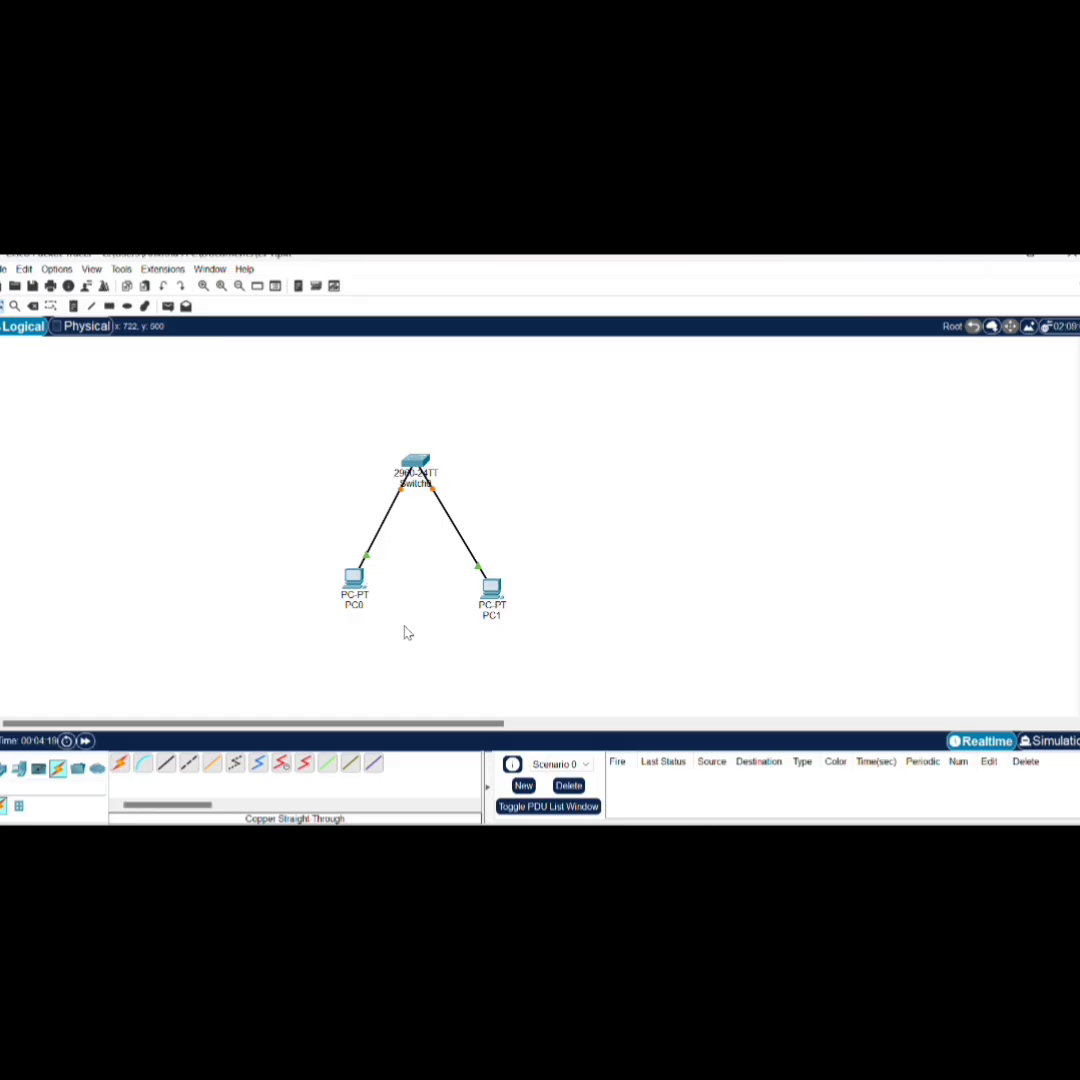
Step: Configure PC0 with the static IPv4 address 150.1.1.1 and subnet mask 255.255.0.0, and close its window
{"action": "left_click", "coordinate": [354, 588]}
{"action": "left_click_drag", "start_coordinate": [417, 259], "coordinate": [81, 290]}
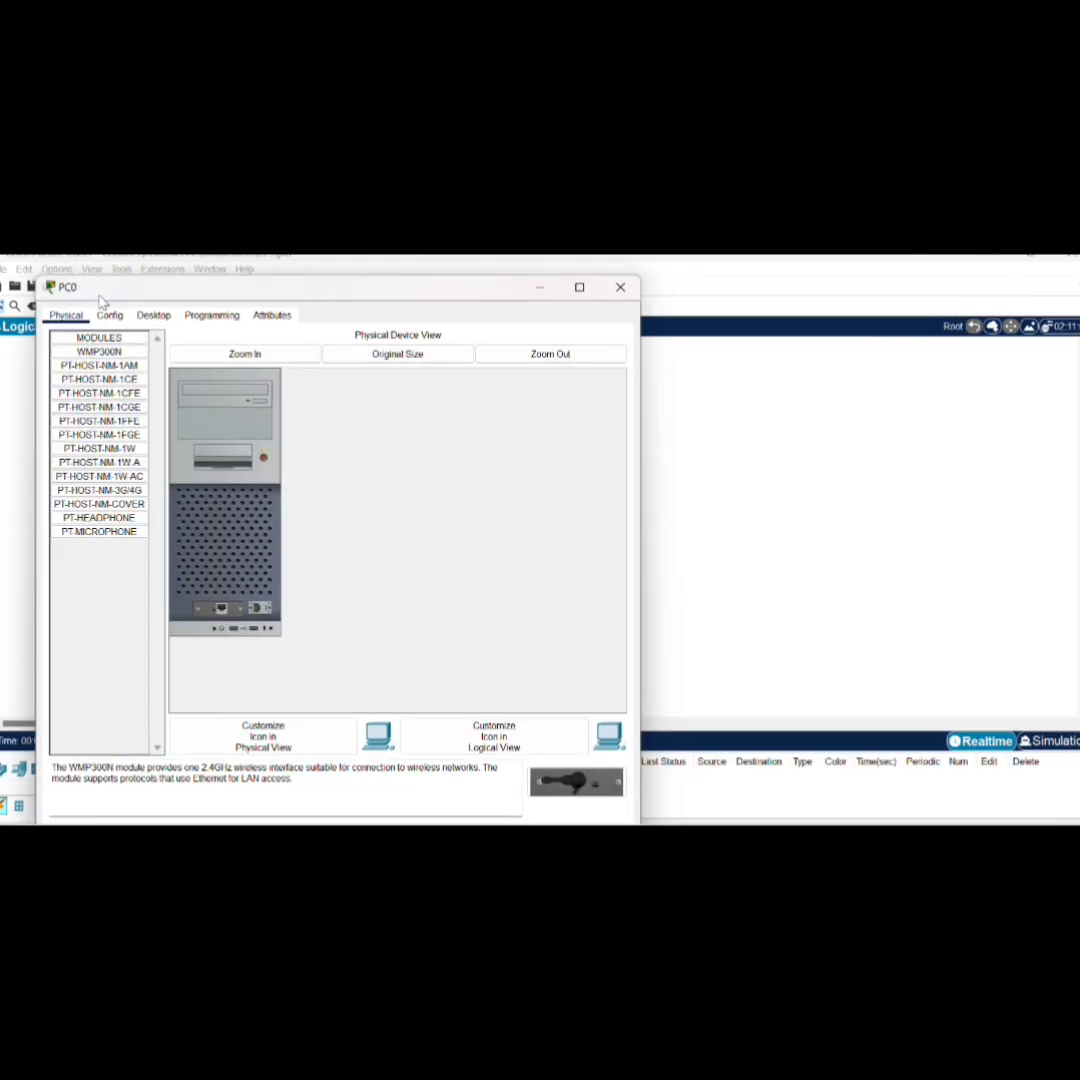
{"action": "left_click", "coordinate": [153, 315]}
{"action": "left_click", "coordinate": [93, 397]}
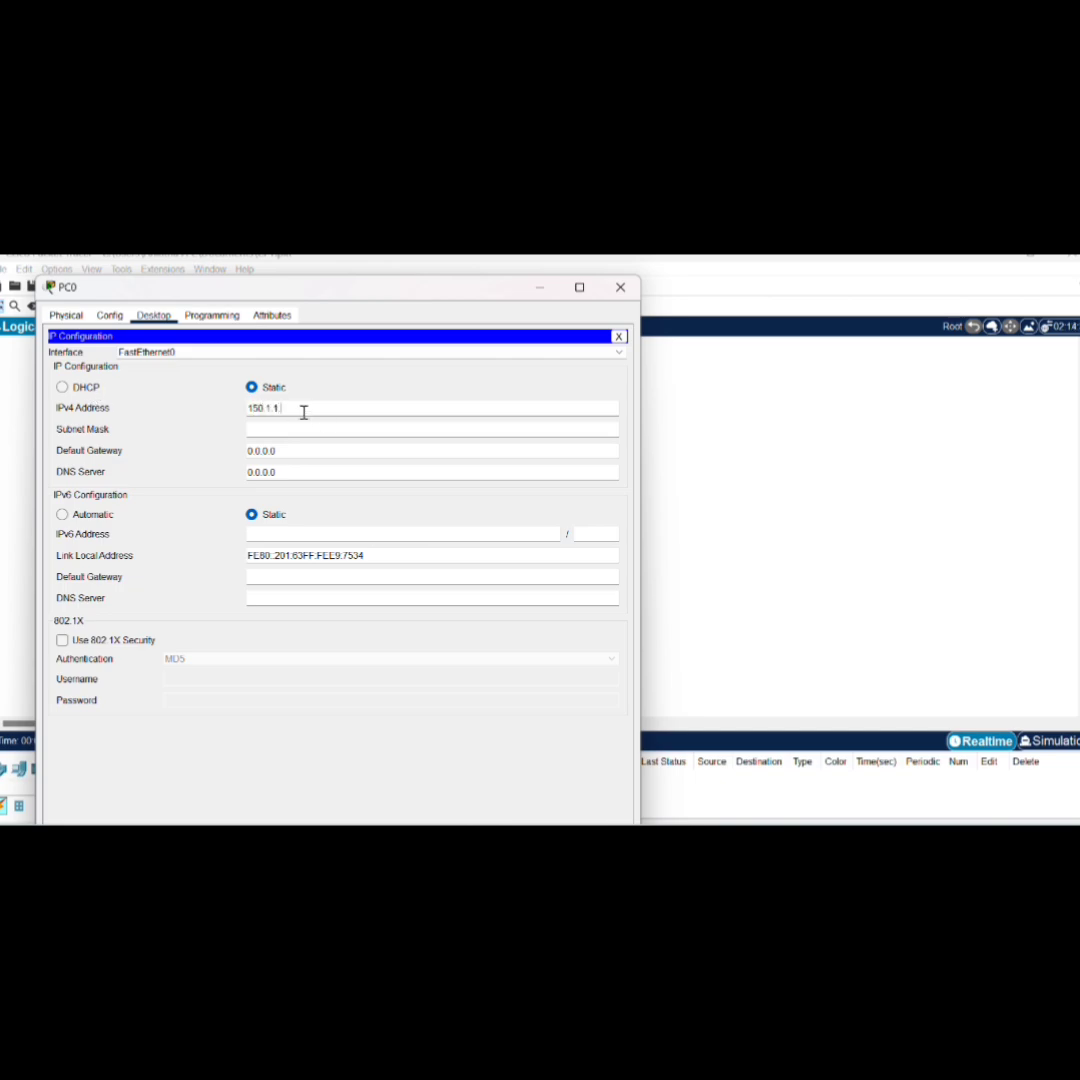
{"action": "left_click_drag", "start_coordinate": [303, 410], "coordinate": [248, 405]}
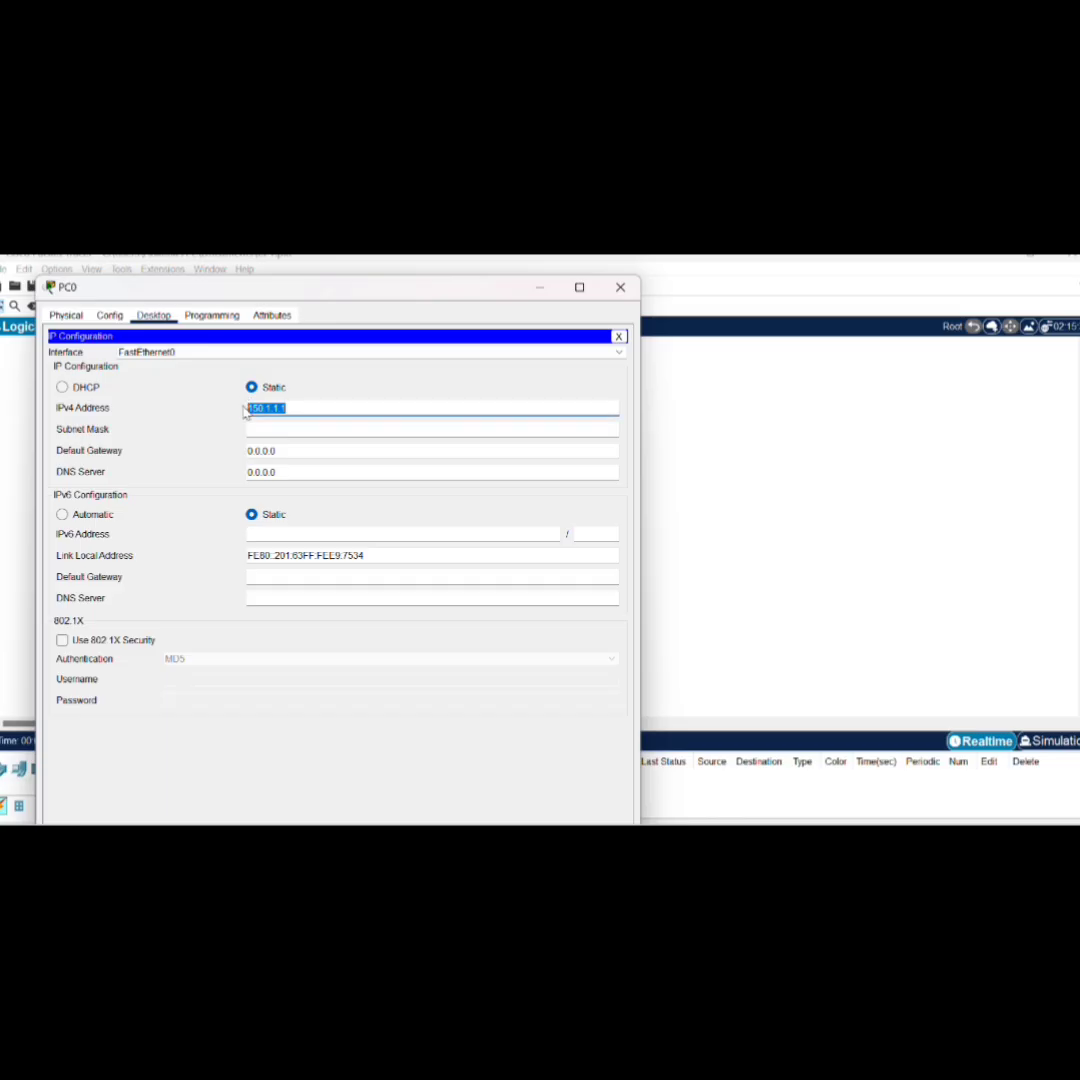
{"action": "left_click", "coordinate": [277, 429]}
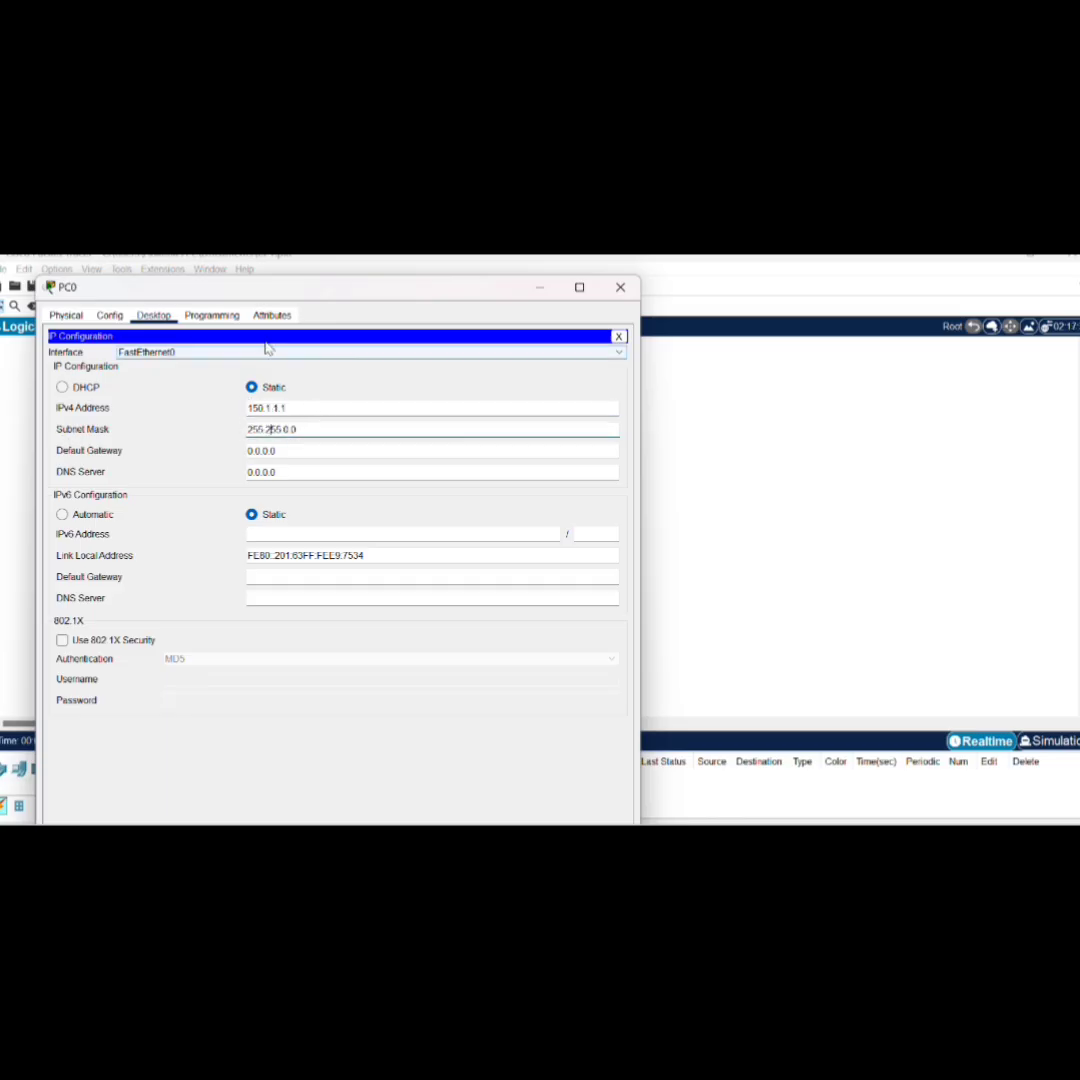
{"action": "left_click_drag", "start_coordinate": [287, 292], "coordinate": [400, 340]}
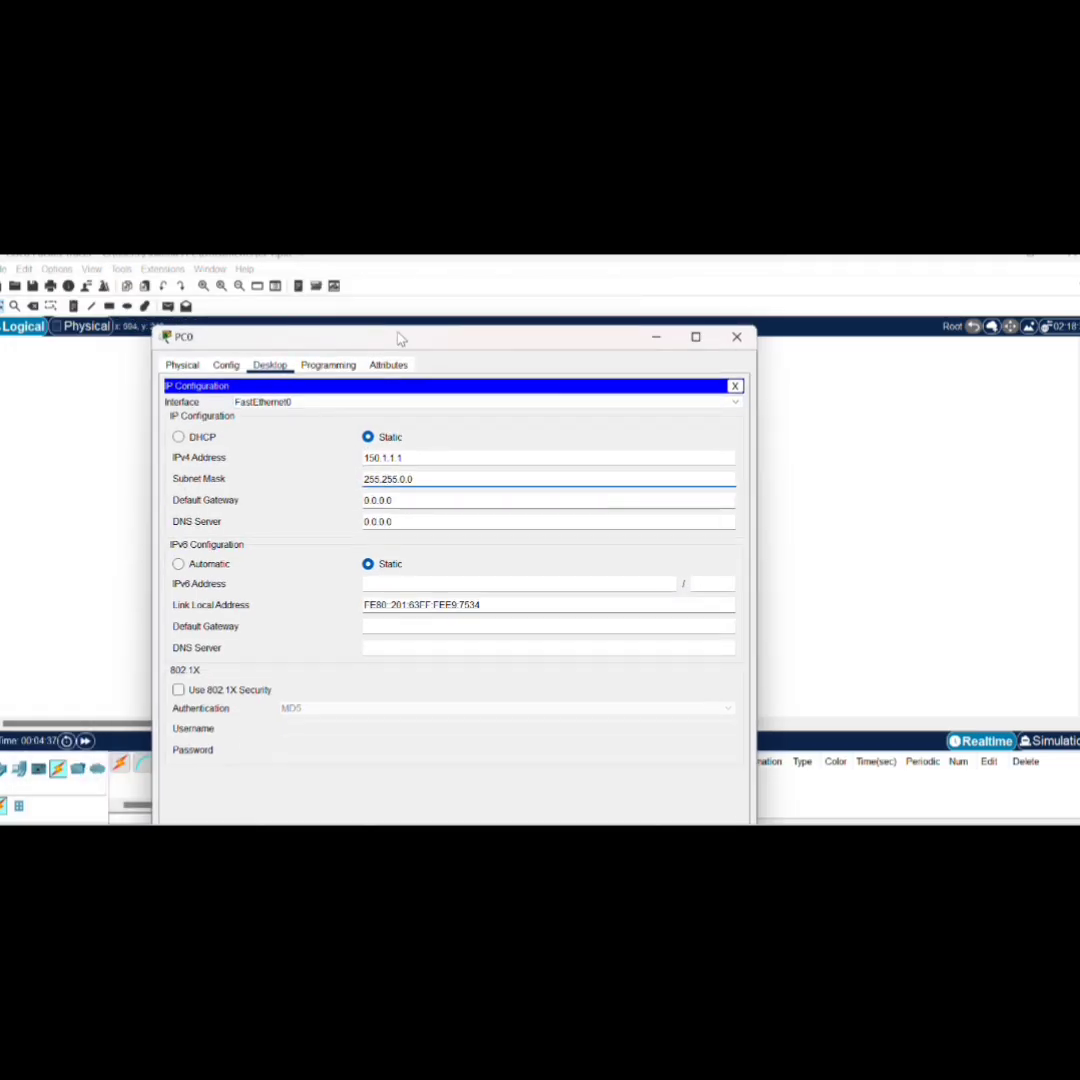
{"action": "left_click", "coordinate": [736, 336]}
Step: Configure PC1 with the static IPv4 address 150.1.1.2 and subnet mask 255.255.0.0, and close its window
{"action": "left_click", "coordinate": [500, 596]}
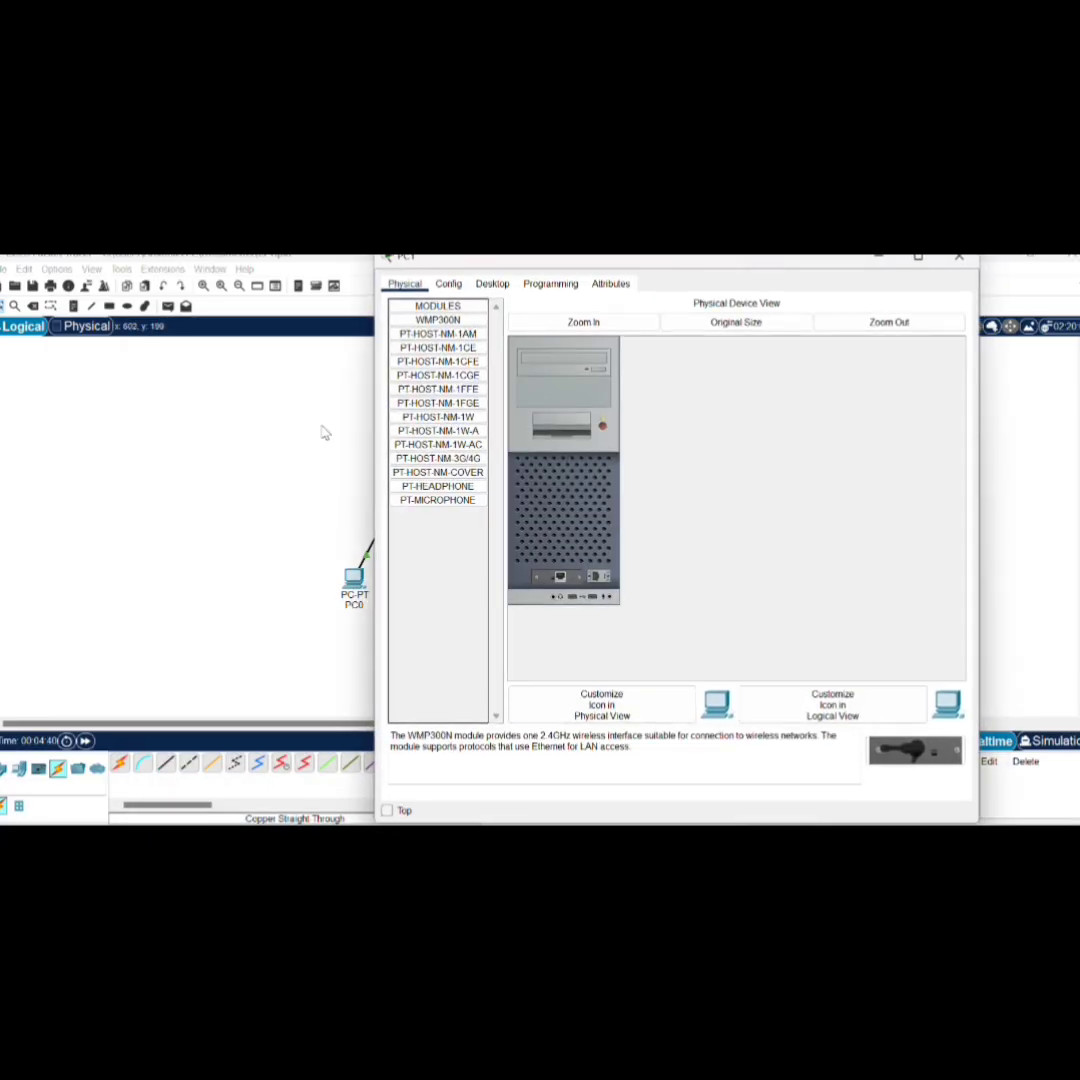
{"action": "double_click", "coordinate": [395, 262]}
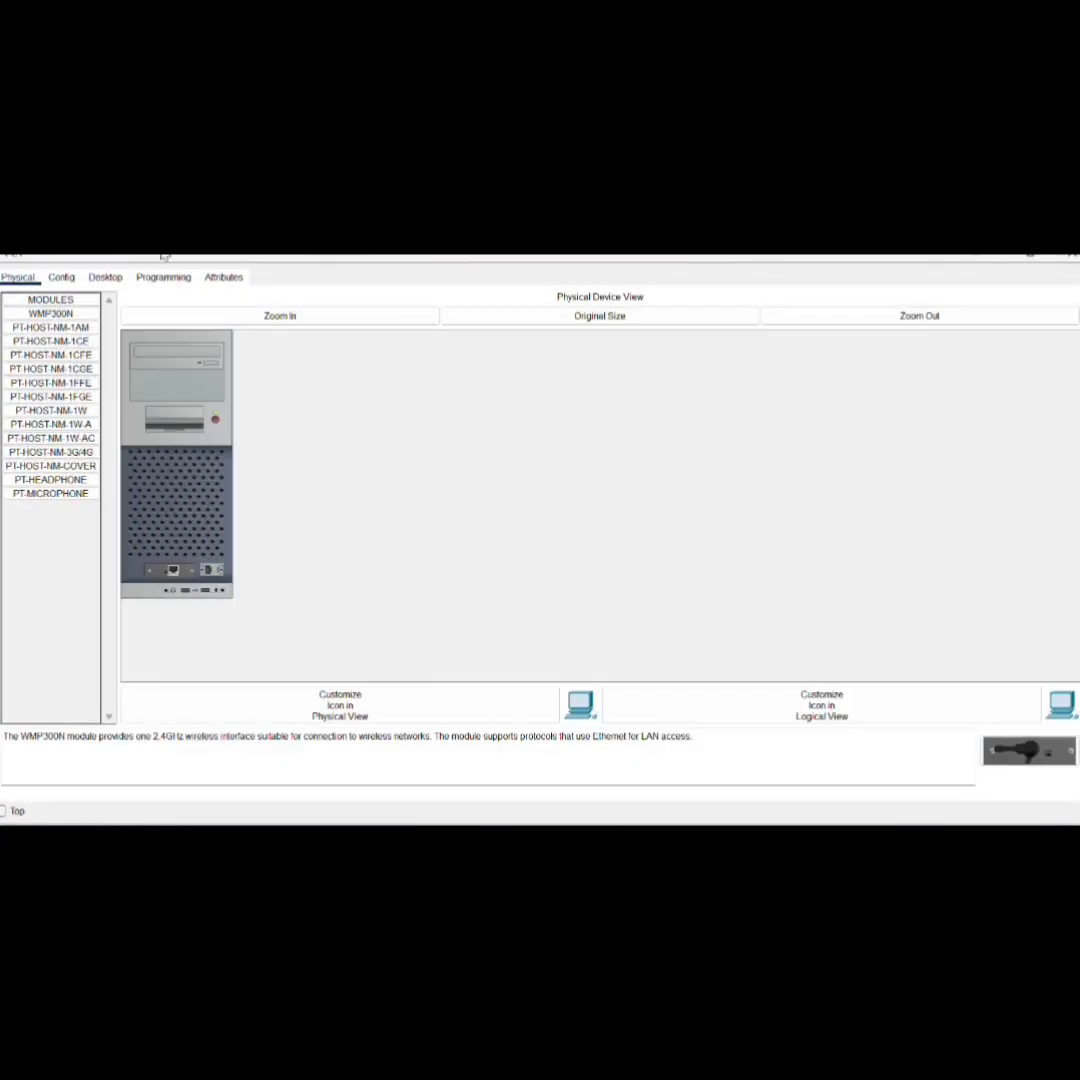
{"action": "left_click", "coordinate": [120, 281]}
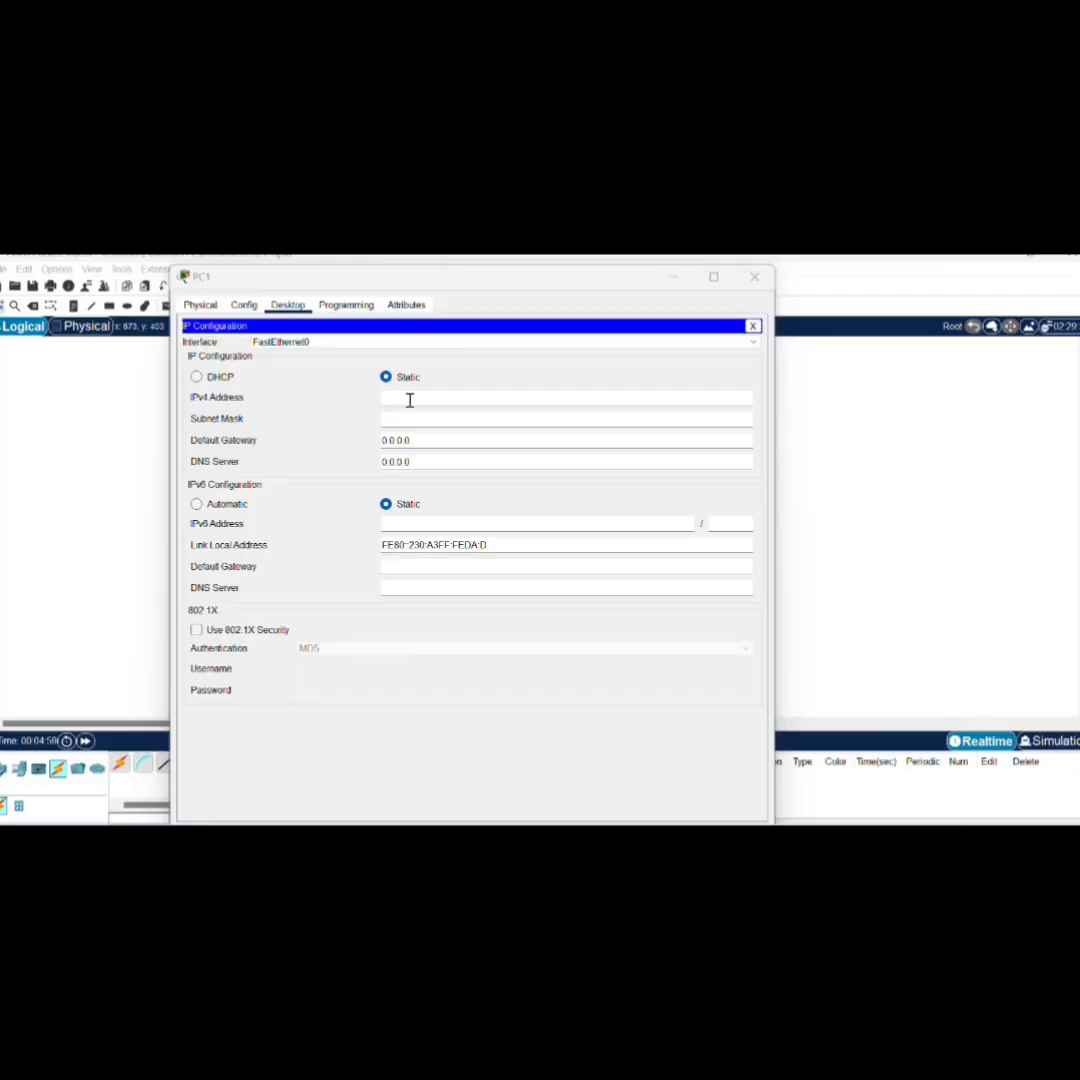
{"action": "left_click", "coordinate": [409, 400]}
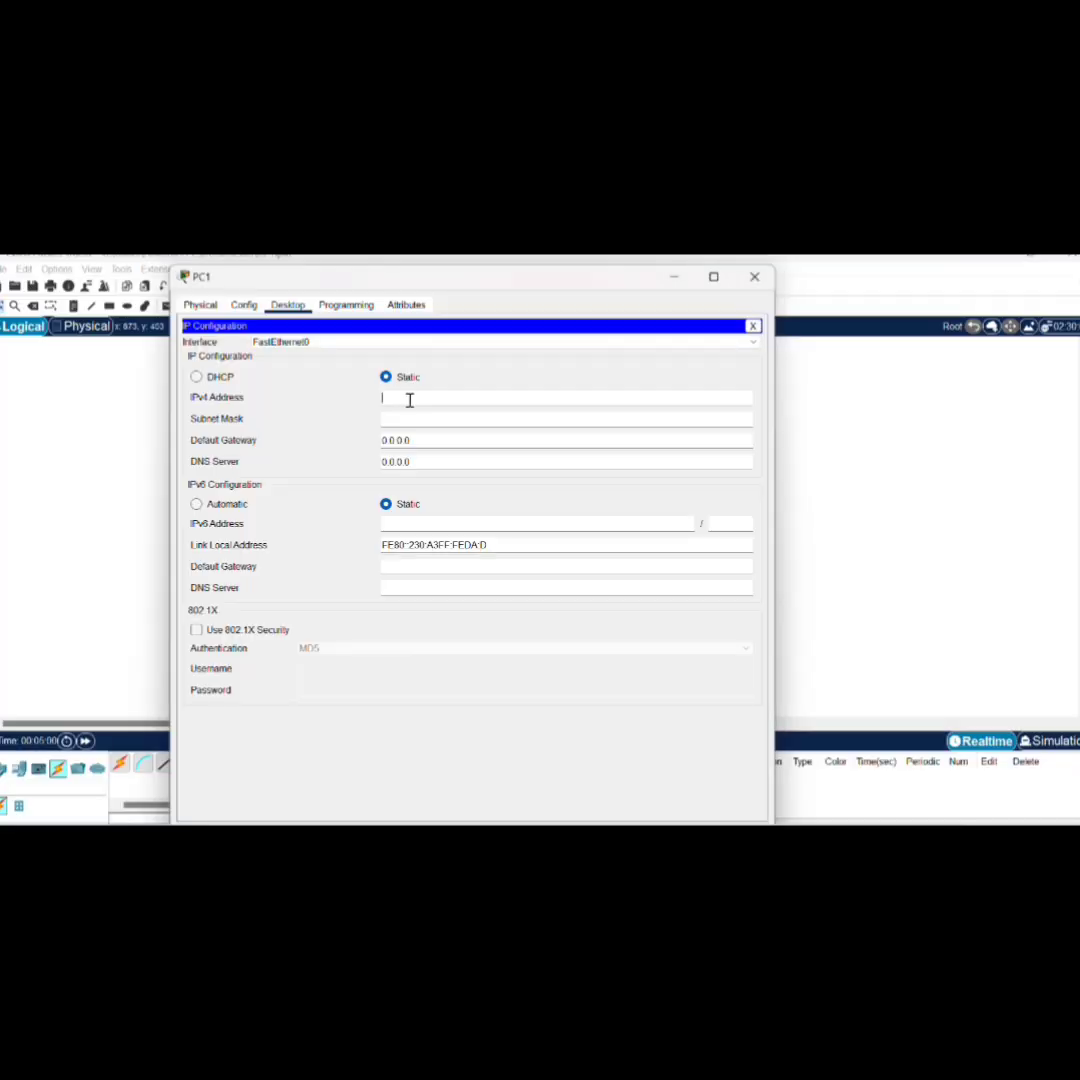
{"action": "type", "text": "150.1.1.1"}
{"action": "left_click", "coordinate": [442, 421]}
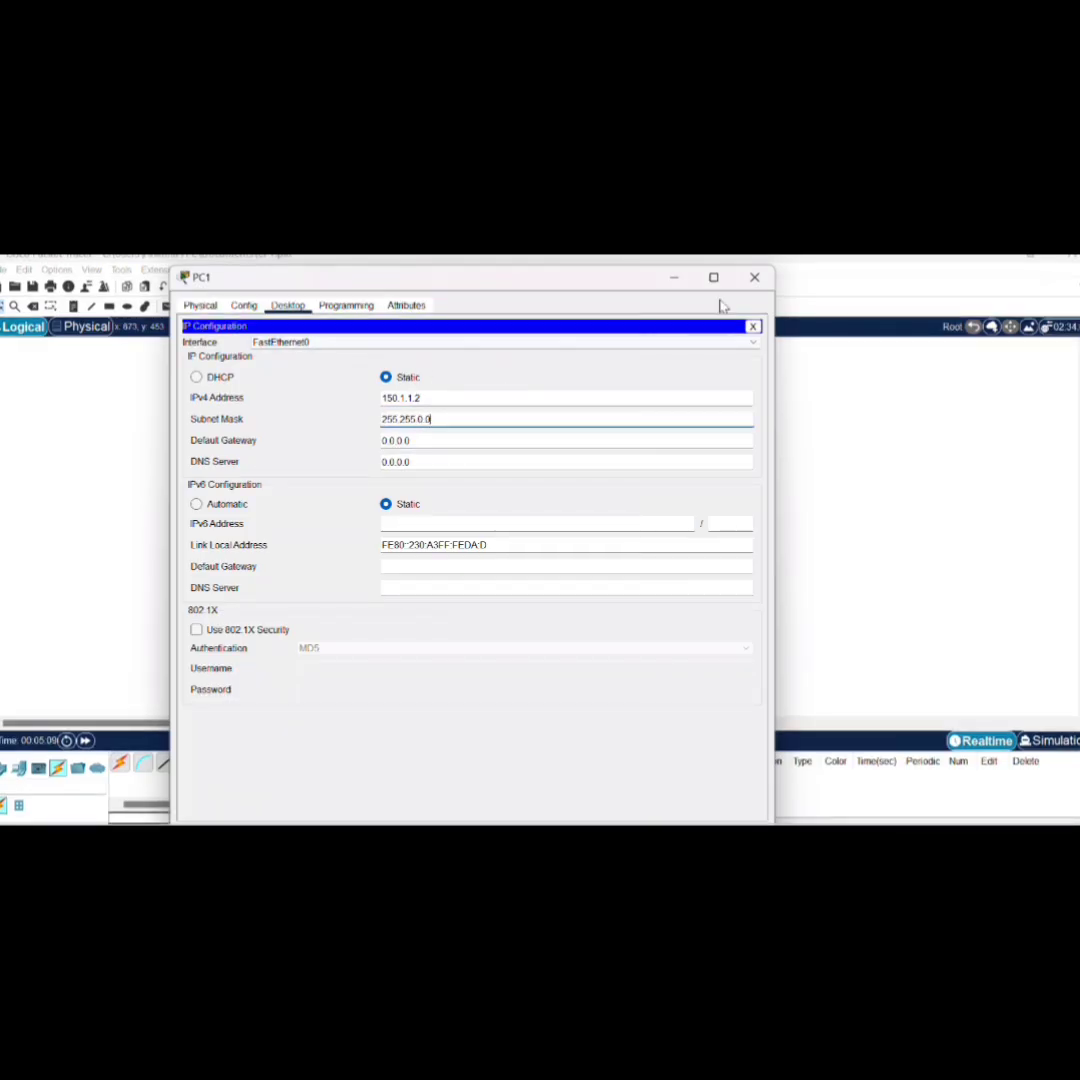
{"action": "left_click", "coordinate": [762, 281]}
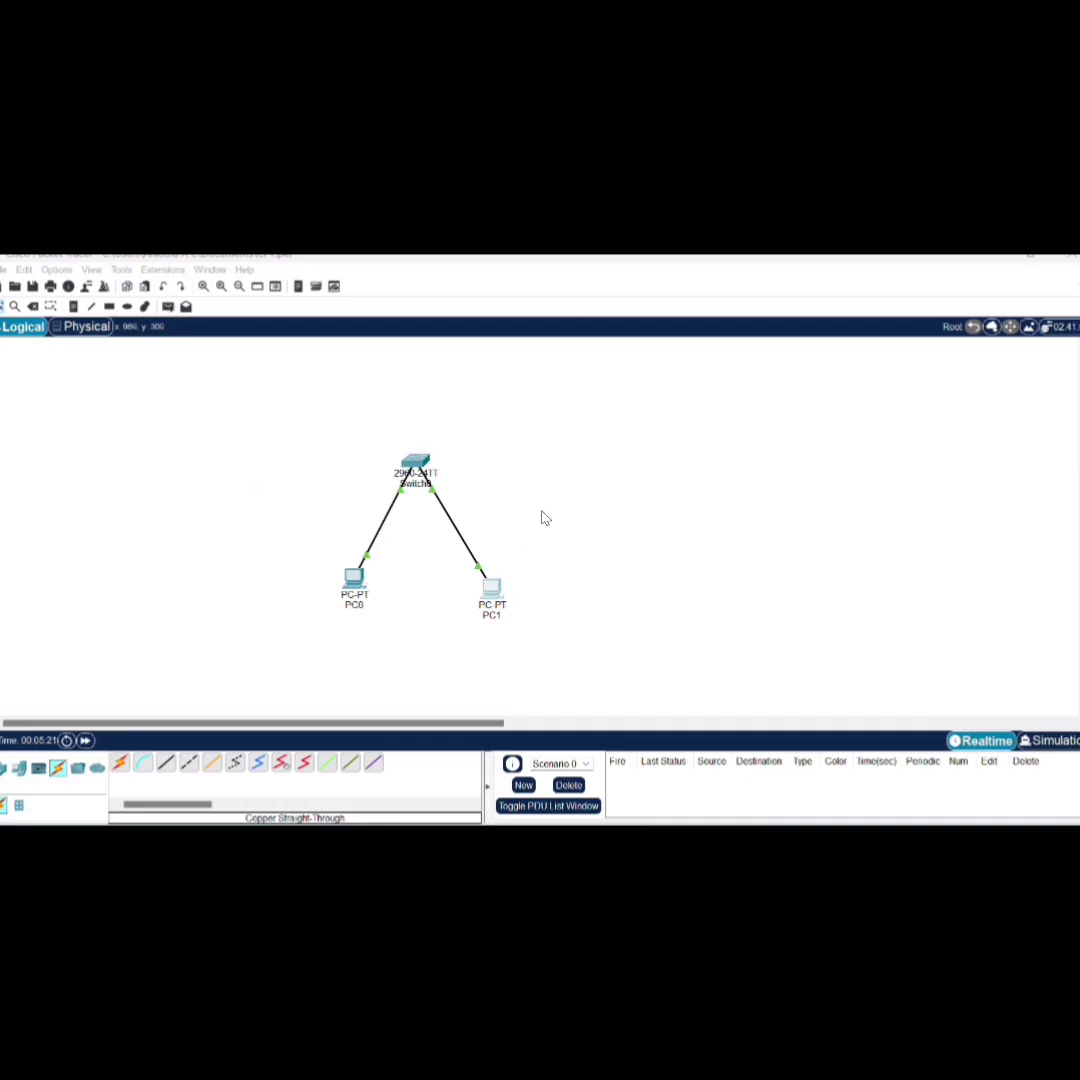
Step: Send a simple PDU from PC0 to PC1 to test their connectivity
{"action": "left_click", "coordinate": [168, 308]}
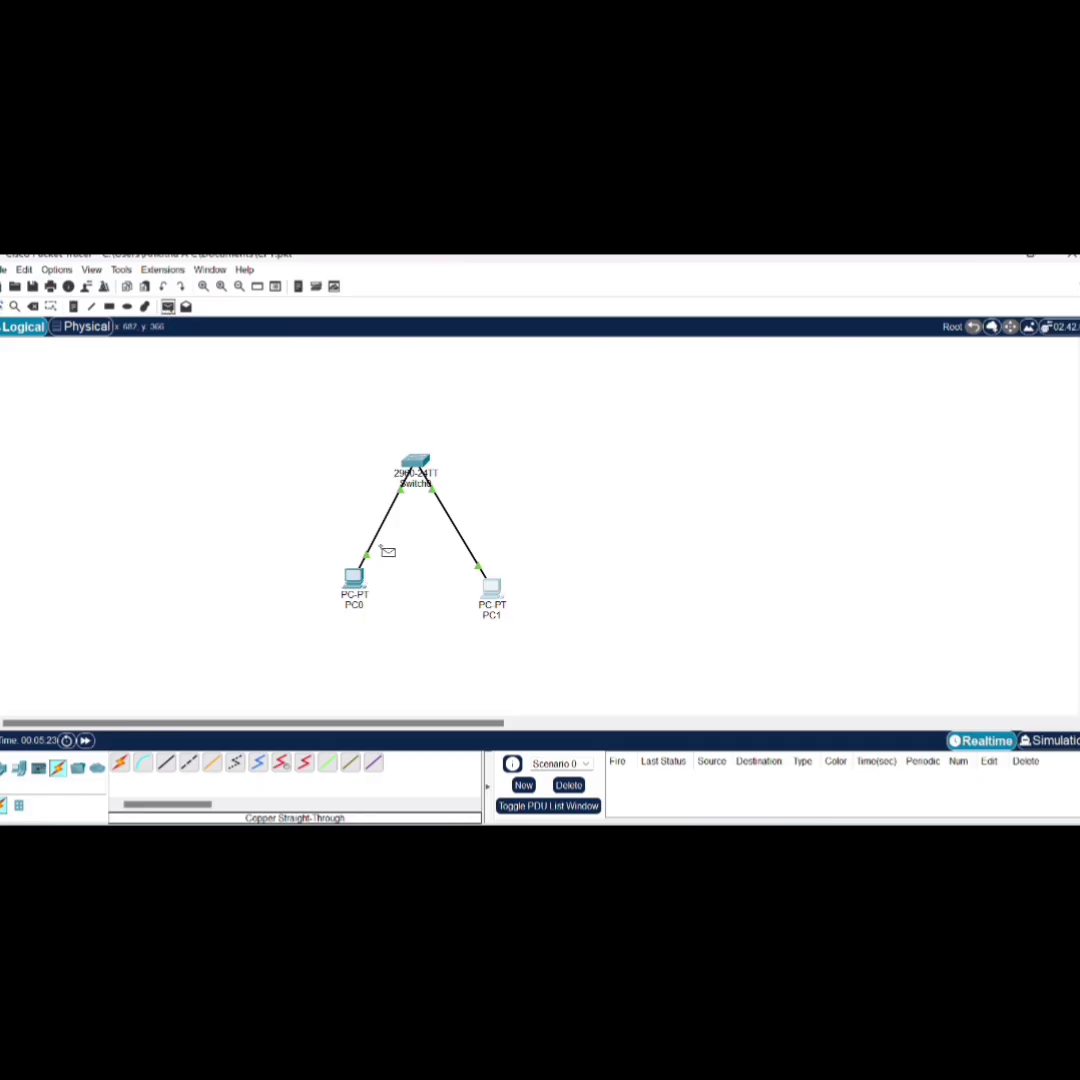
{"action": "left_click", "coordinate": [354, 578]}
{"action": "left_click", "coordinate": [492, 587]}
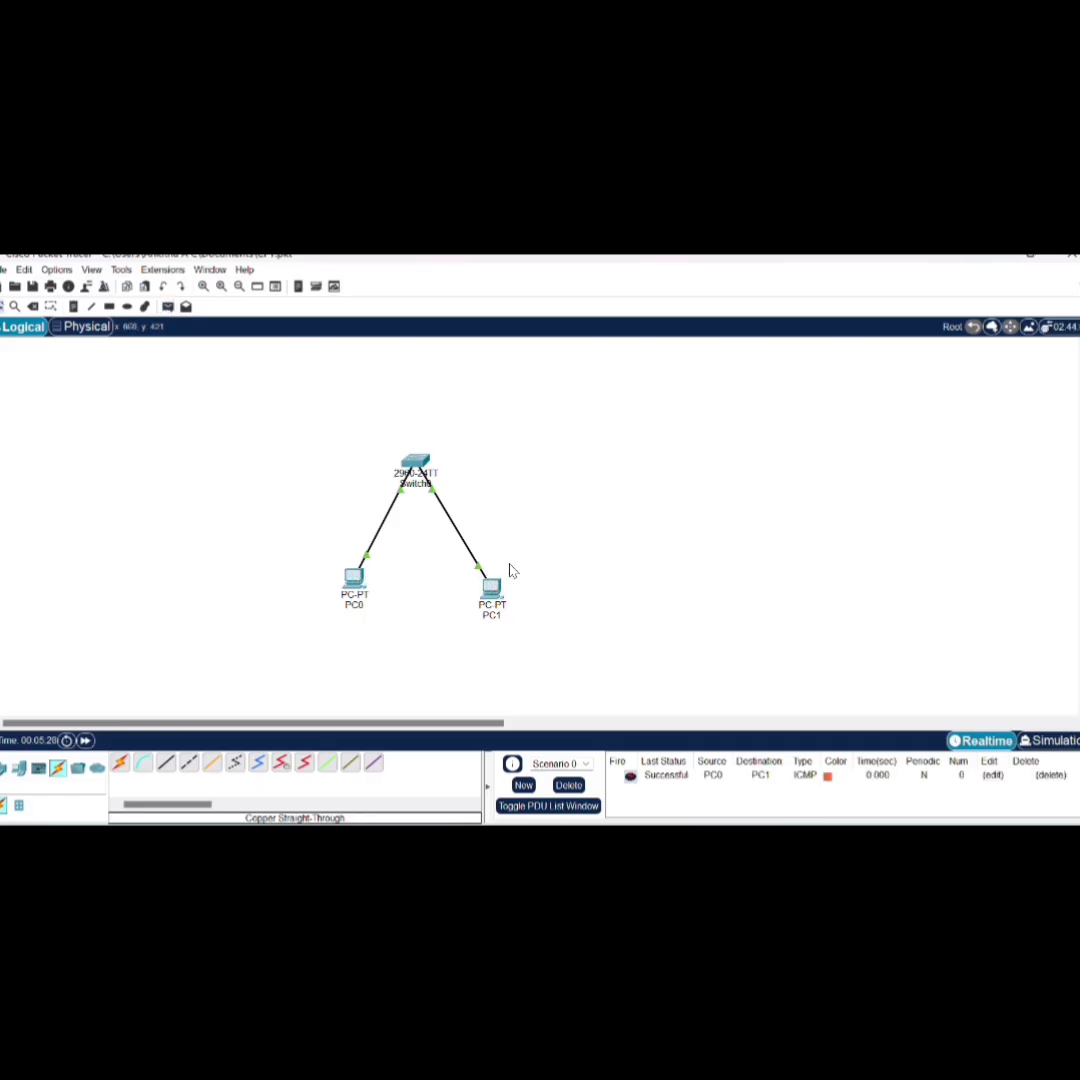
Step: Play the PC0-to-PC1 packet exchange in Simulation mode, and stop the playback after the reply returns to PC0
{"action": "left_click", "coordinate": [1052, 745]}
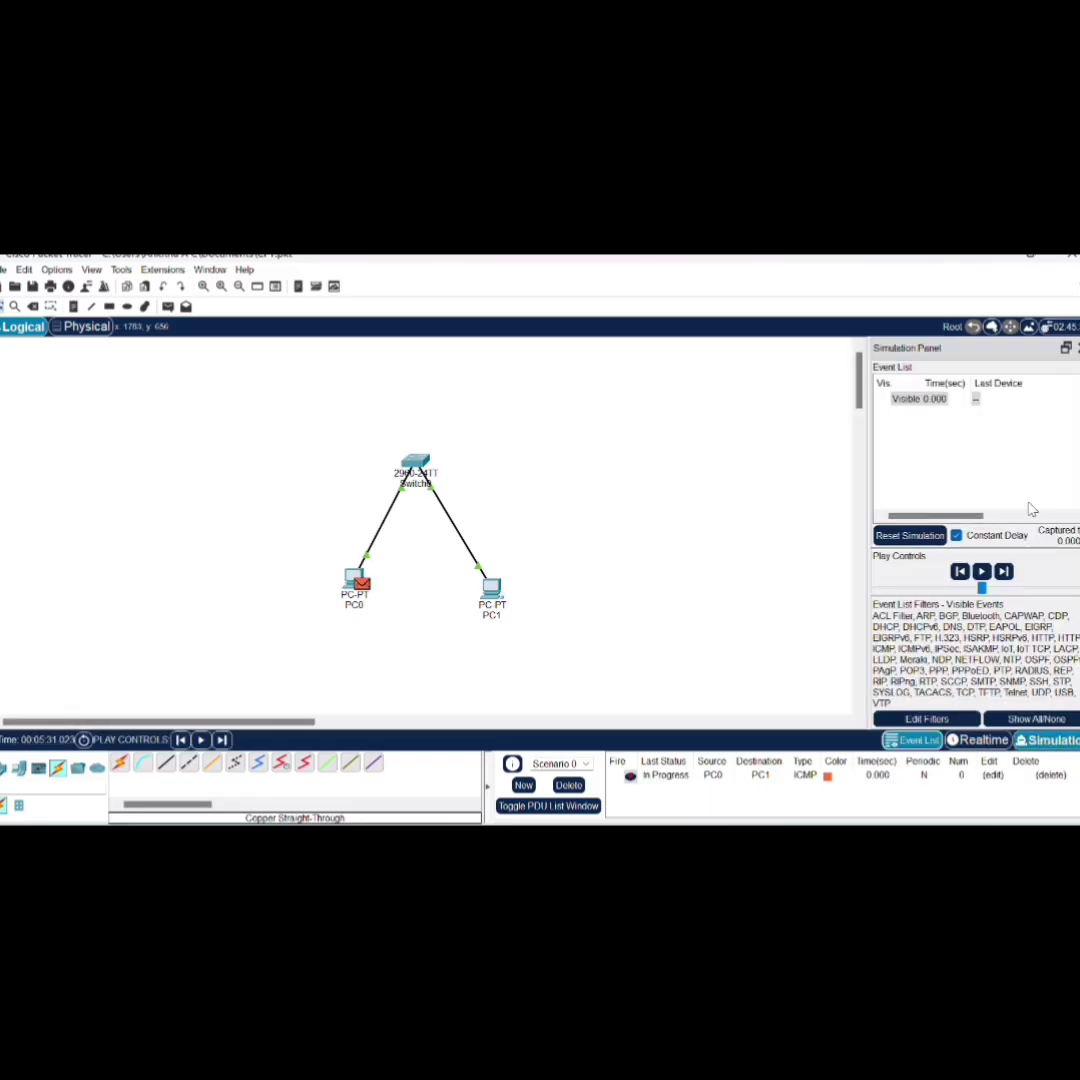
{"action": "left_click", "coordinate": [981, 573]}
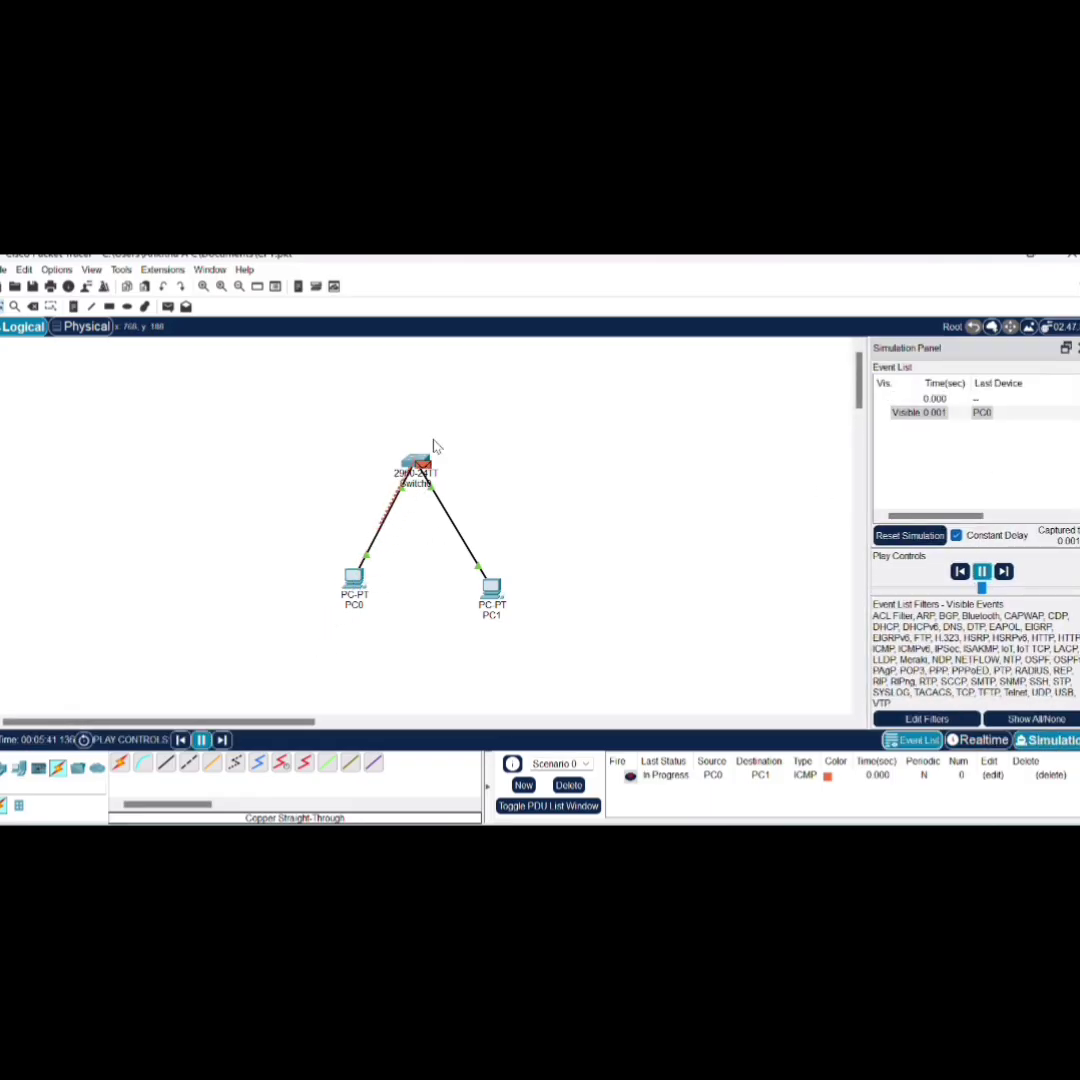
{"action": "mouse_move", "coordinate": [425, 483]}
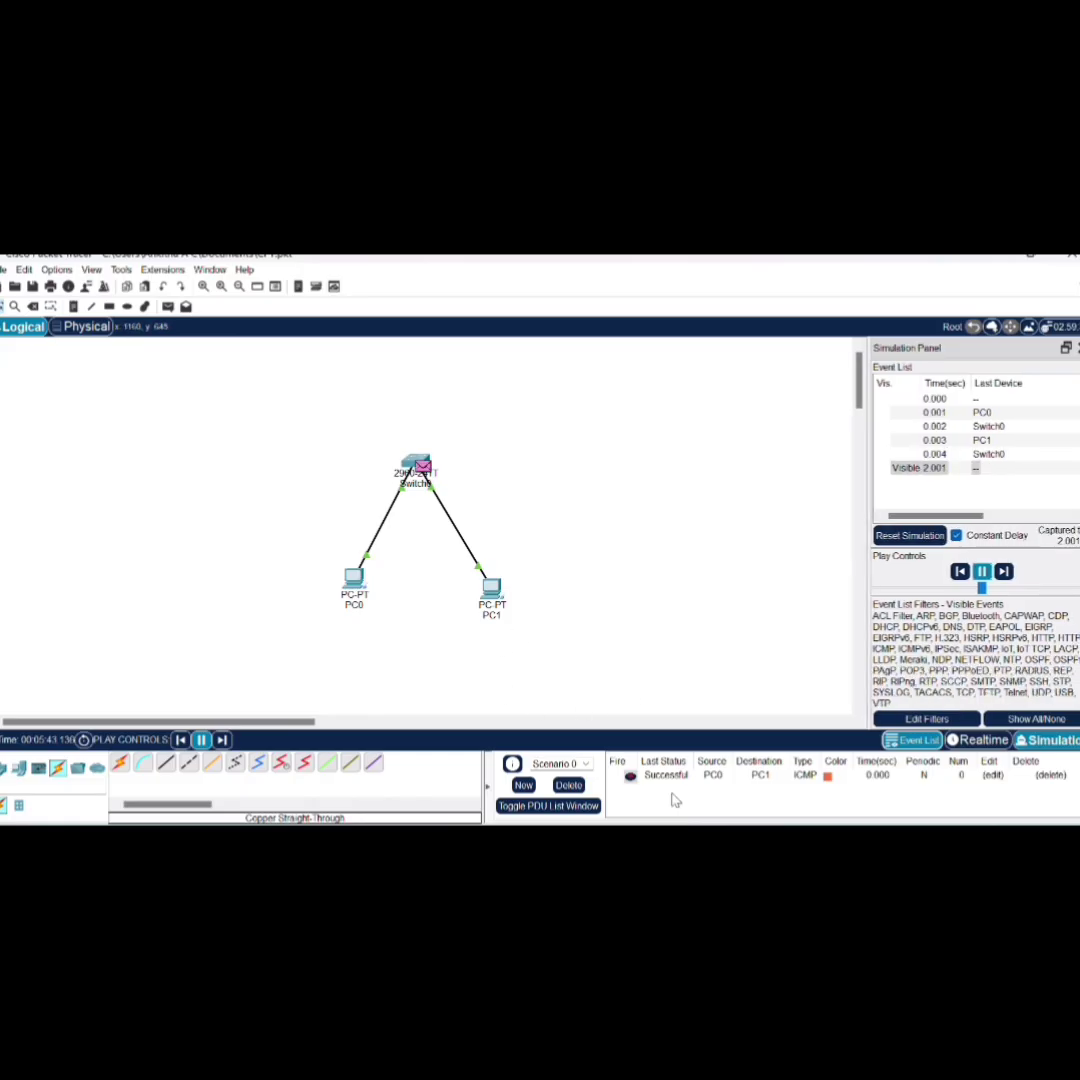
{"action": "left_click", "coordinate": [981, 573]}
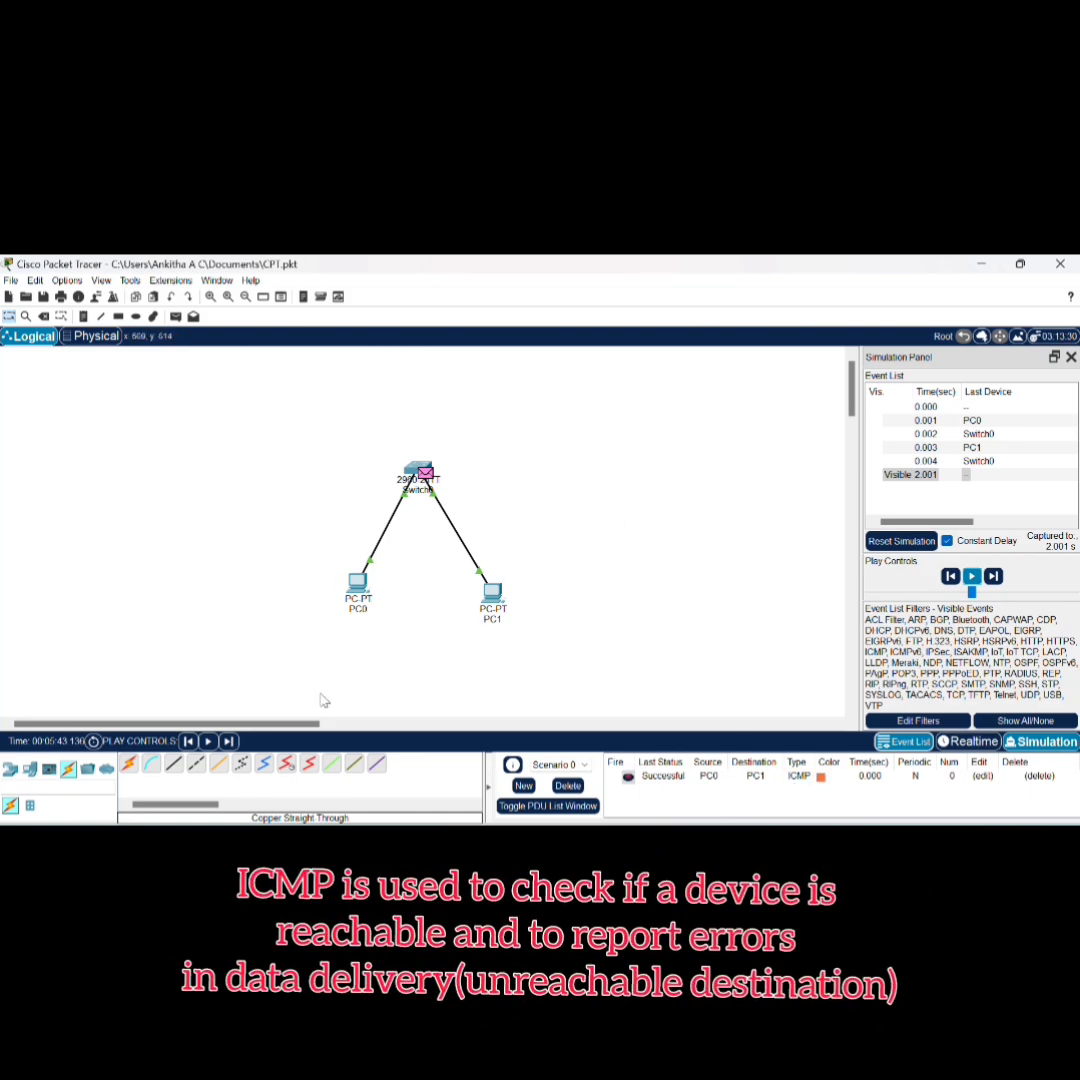
Step: Add a text note reading "LAN 1" in the workspace beside the switch
{"action": "left_click", "coordinate": [84, 316]}
{"action": "left_click", "coordinate": [262, 467]}
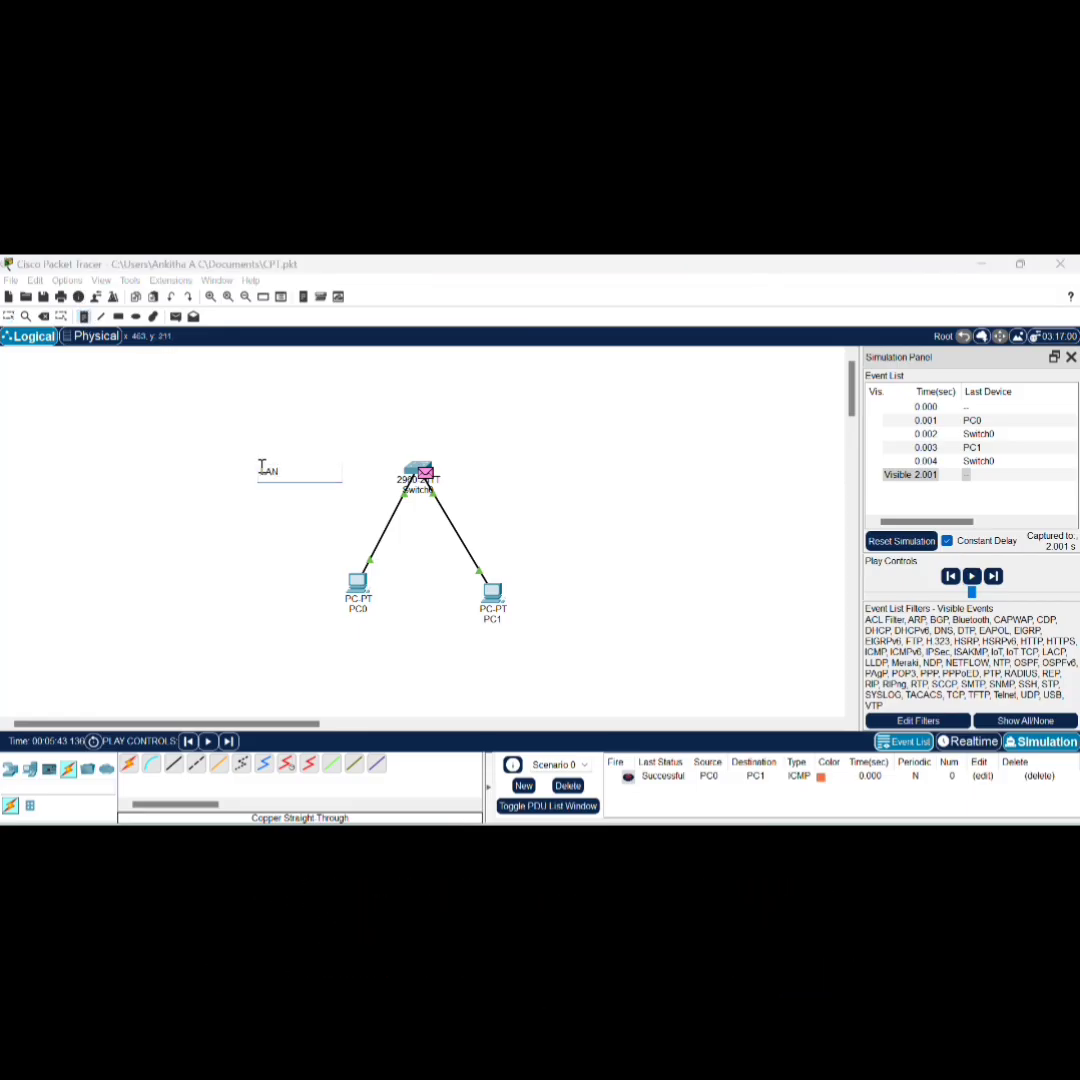
{"action": "left_click", "coordinate": [296, 554]}
{"action": "left_click", "coordinate": [9, 297]}
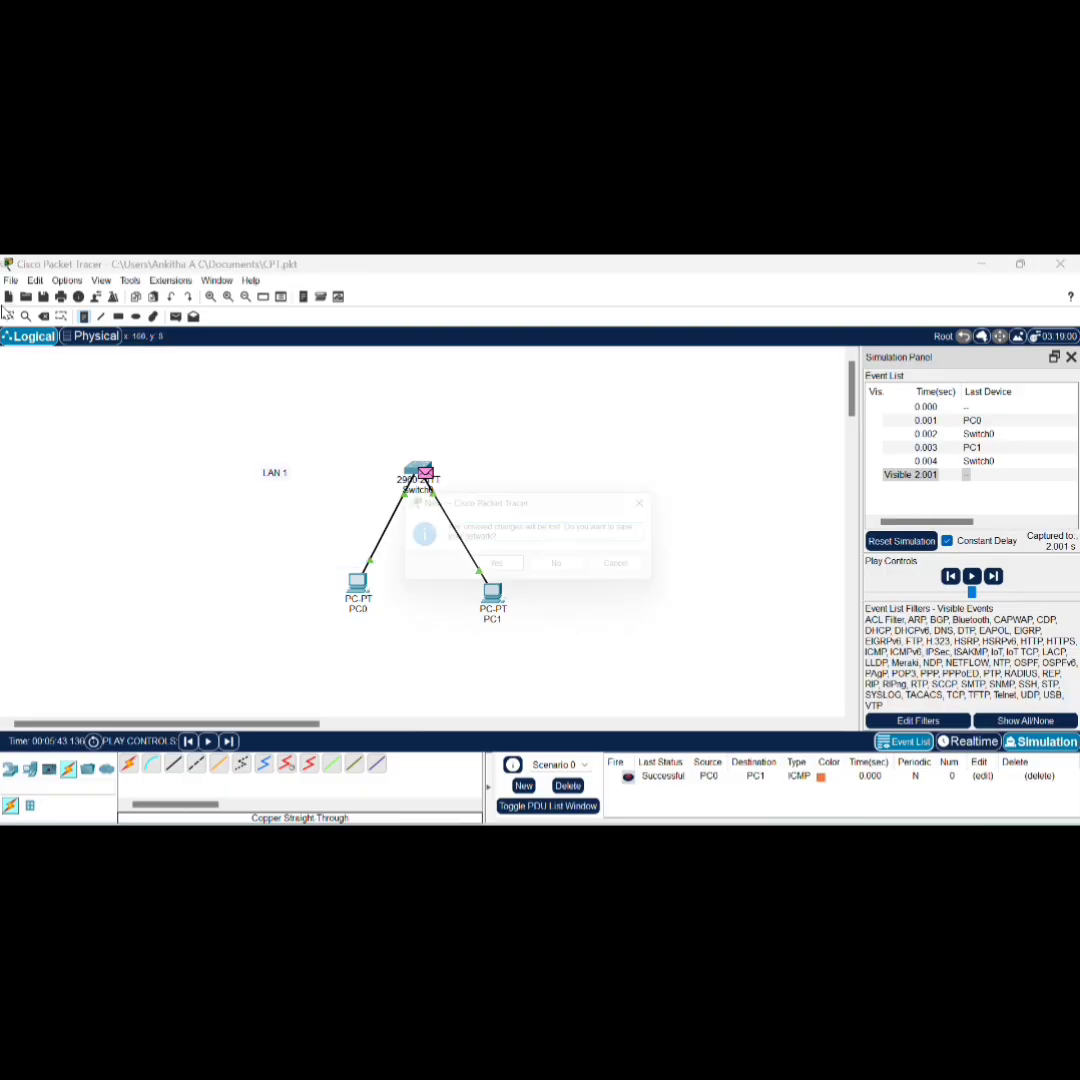
{"action": "left_click", "coordinate": [659, 502]}
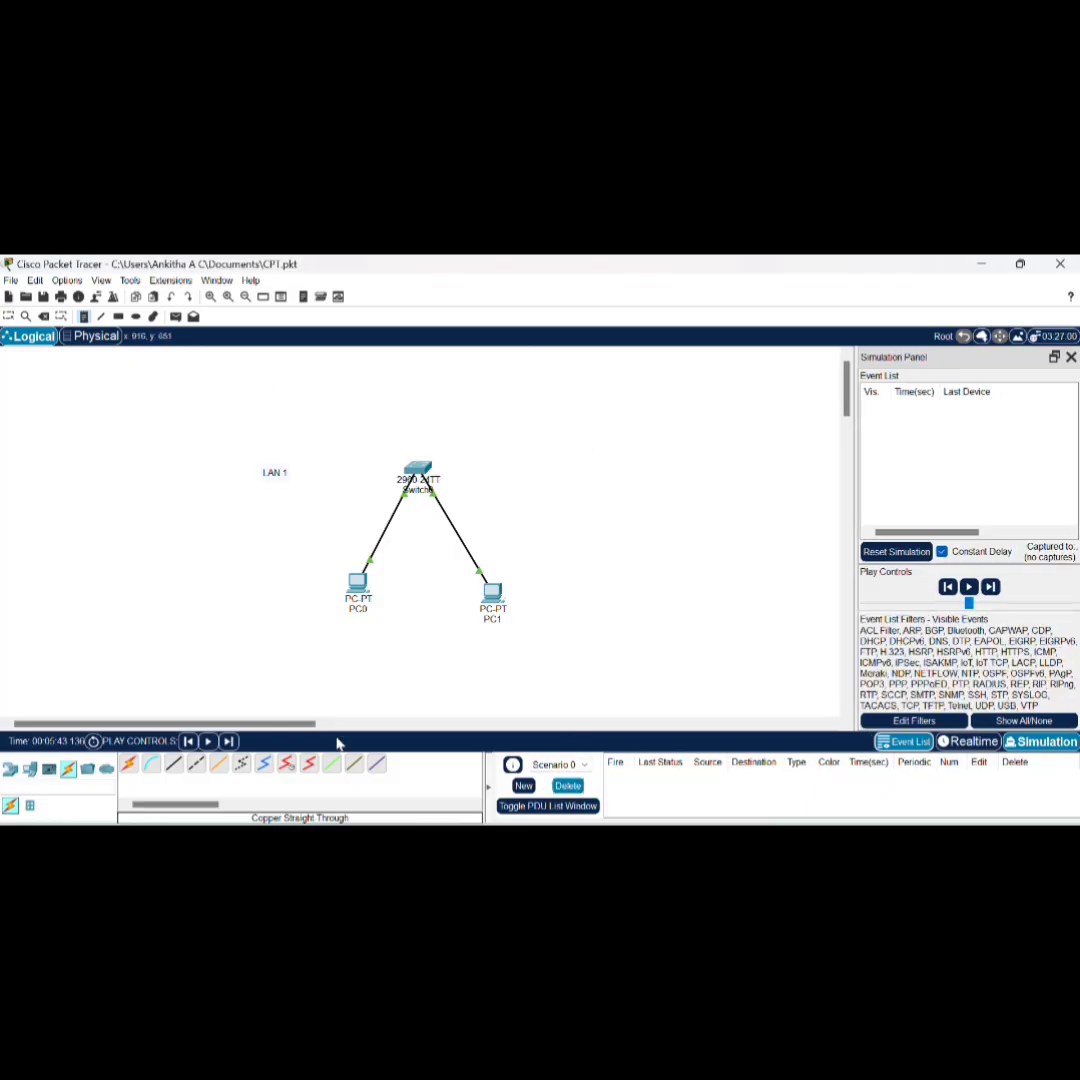
Step: Add two more PCs to the workspace, side by side beyond PC1
{"action": "left_click", "coordinate": [30, 768]}
{"action": "left_click", "coordinate": [128, 764]}
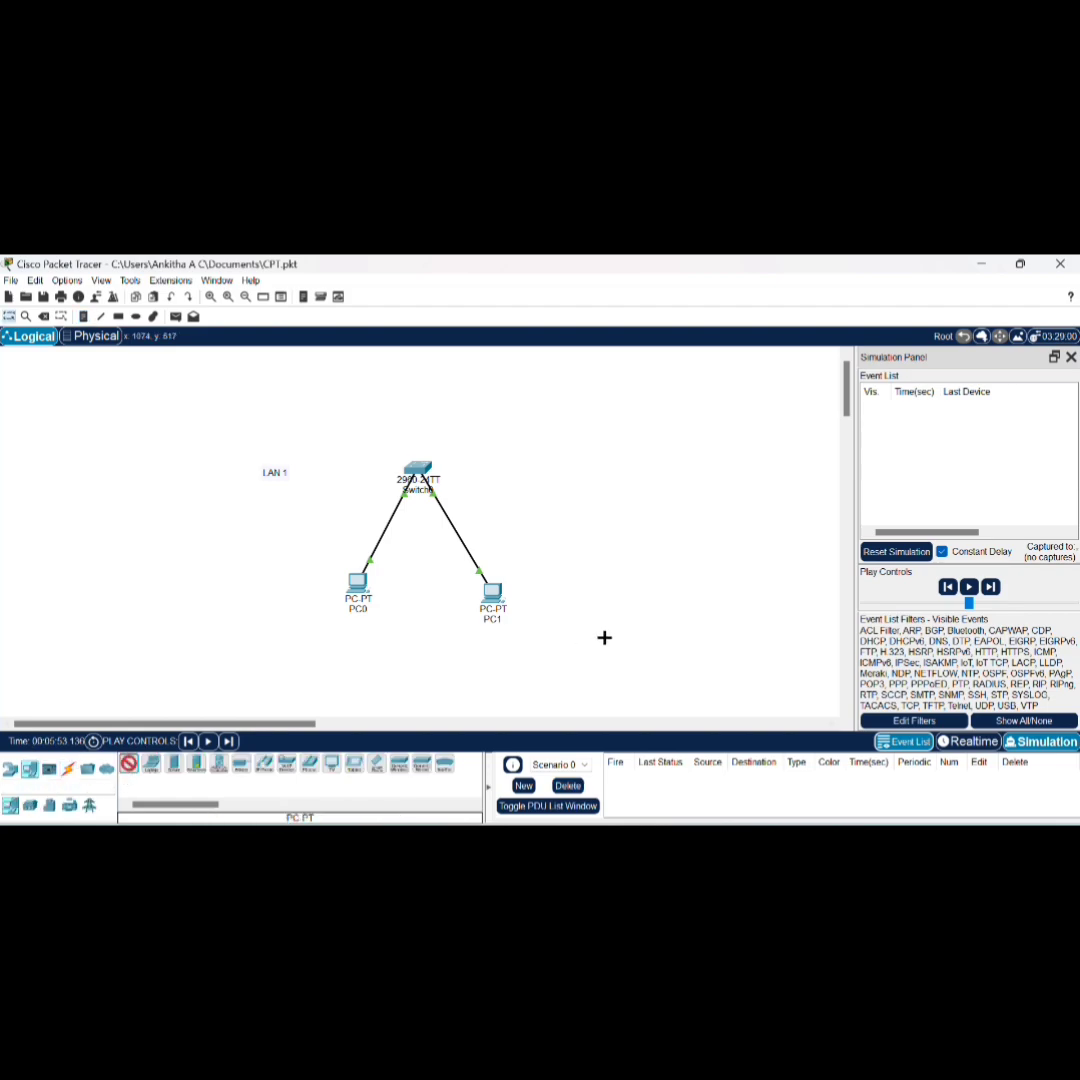
{"action": "left_click", "coordinate": [630, 586]}
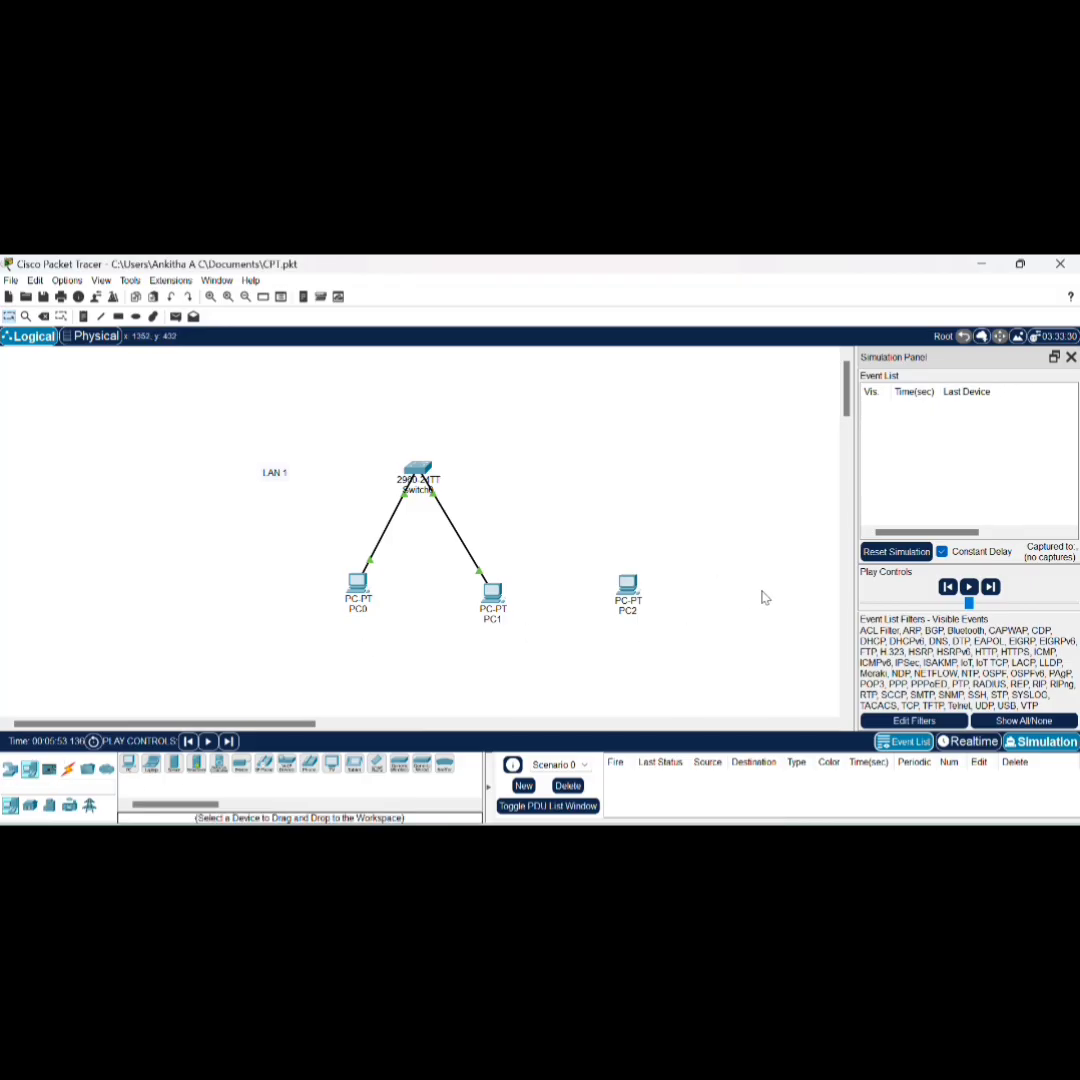
{"action": "left_click", "coordinate": [129, 763]}
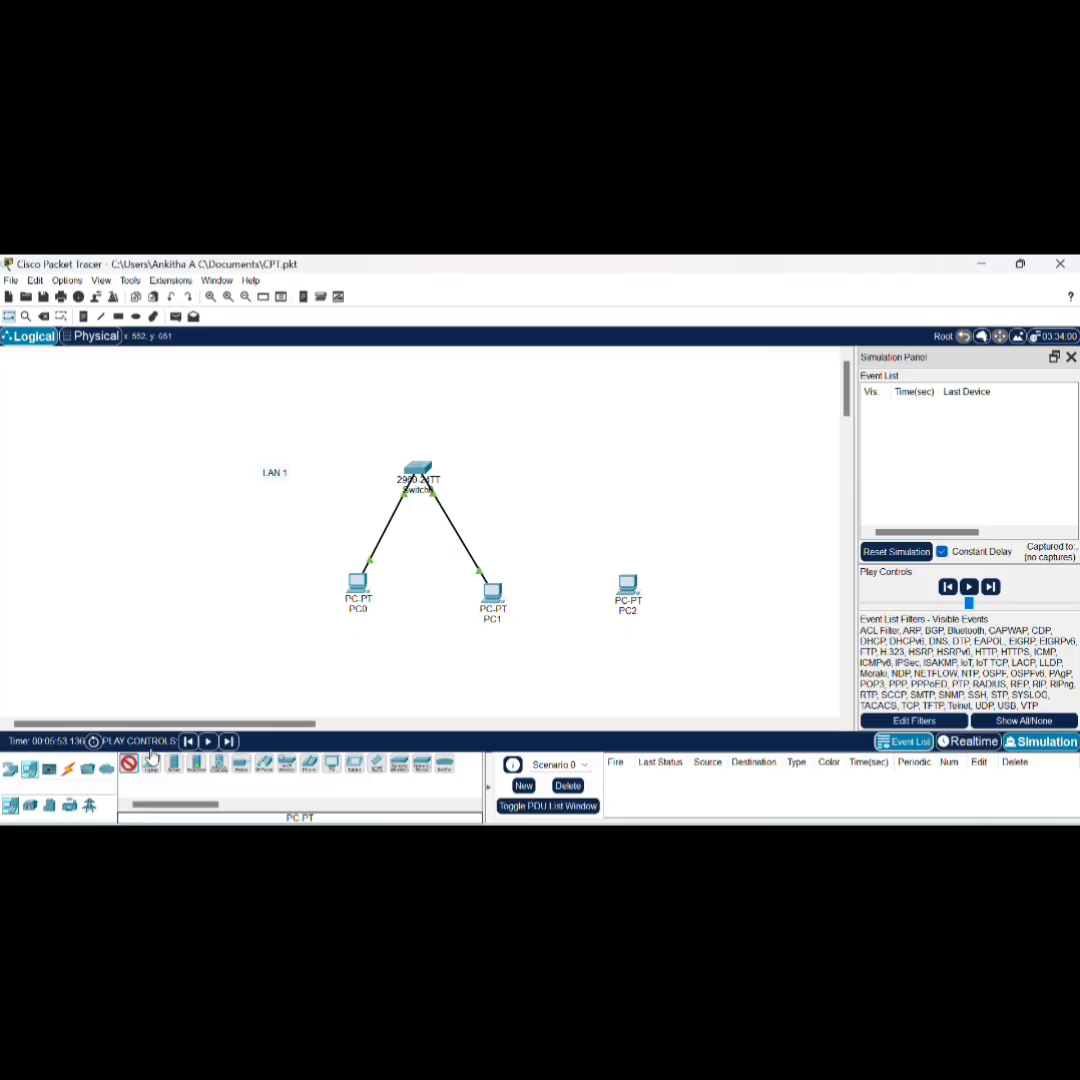
{"action": "left_click", "coordinate": [752, 591]}
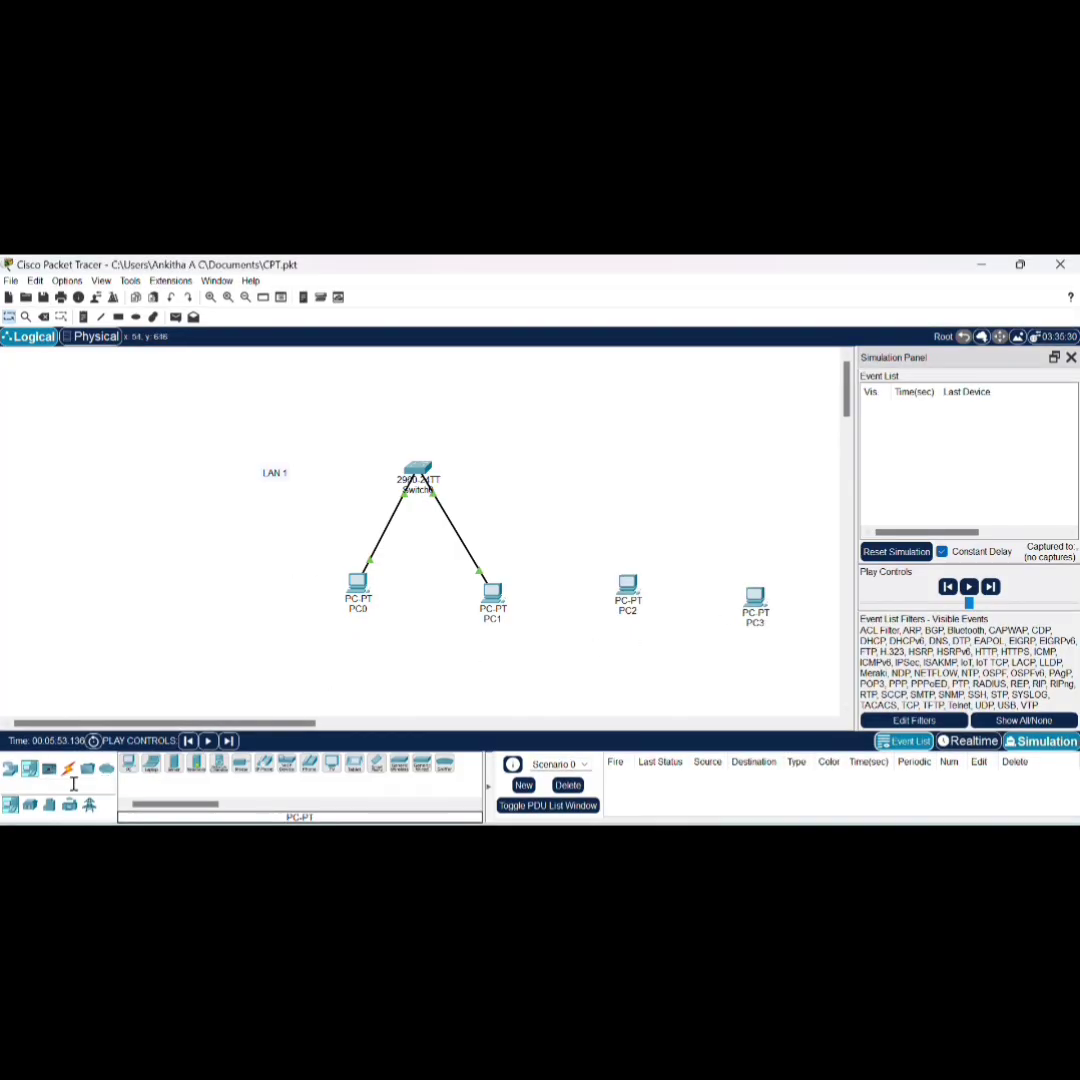
Step: Add a second 2960 switch above and between PC2 and PC3
{"action": "left_click", "coordinate": [9, 768]}
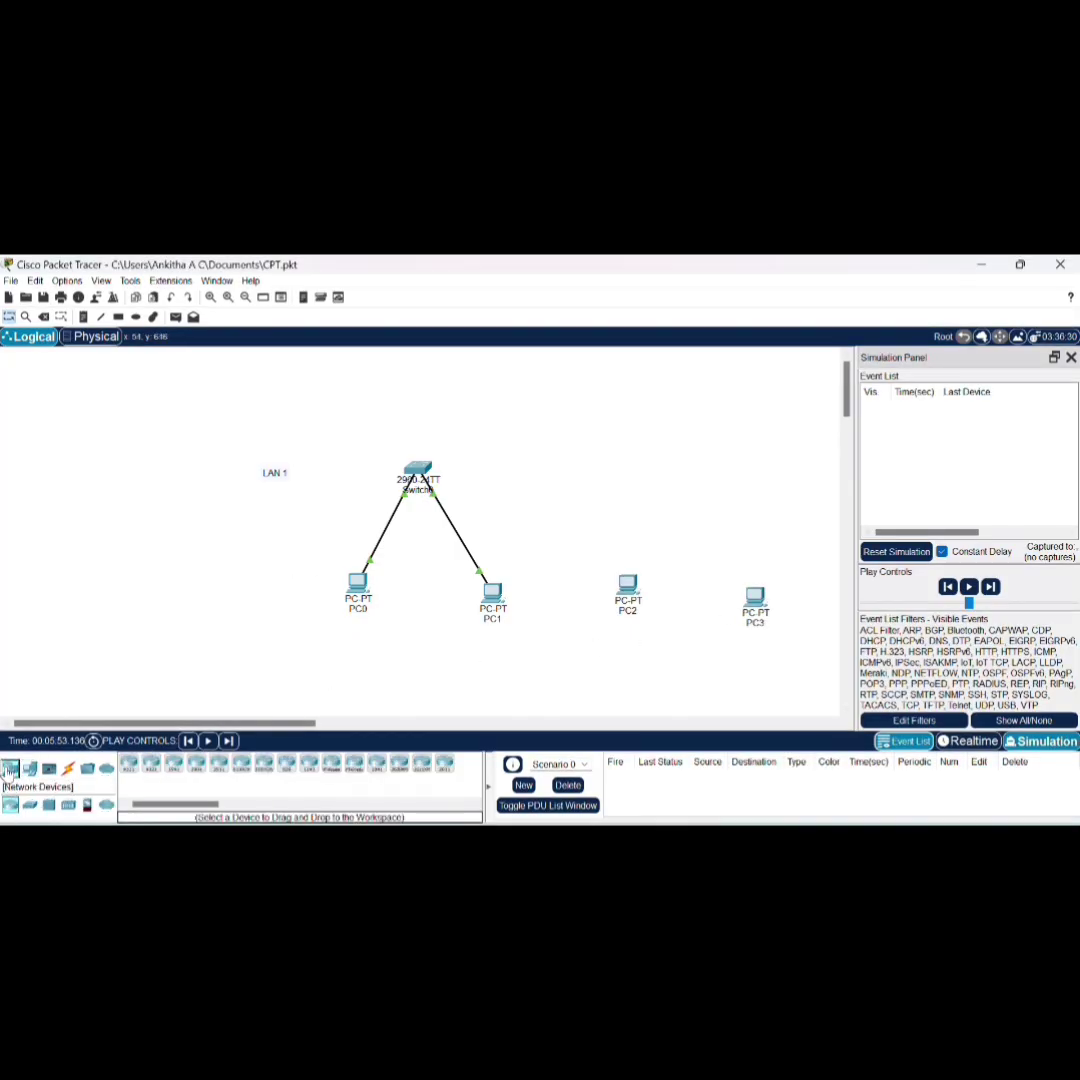
{"action": "left_click", "coordinate": [29, 805]}
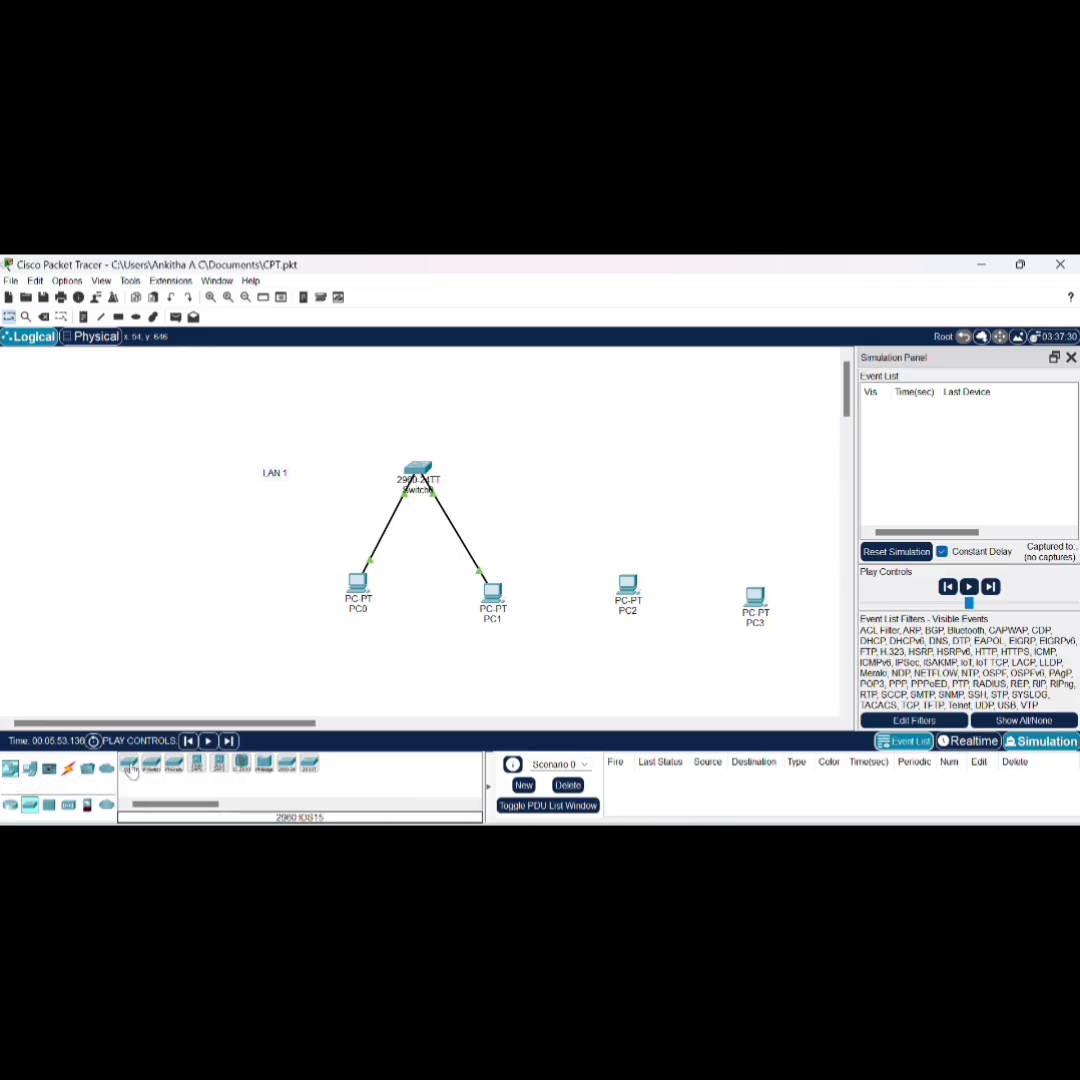
{"action": "left_click", "coordinate": [130, 766]}
{"action": "left_click", "coordinate": [692, 466]}
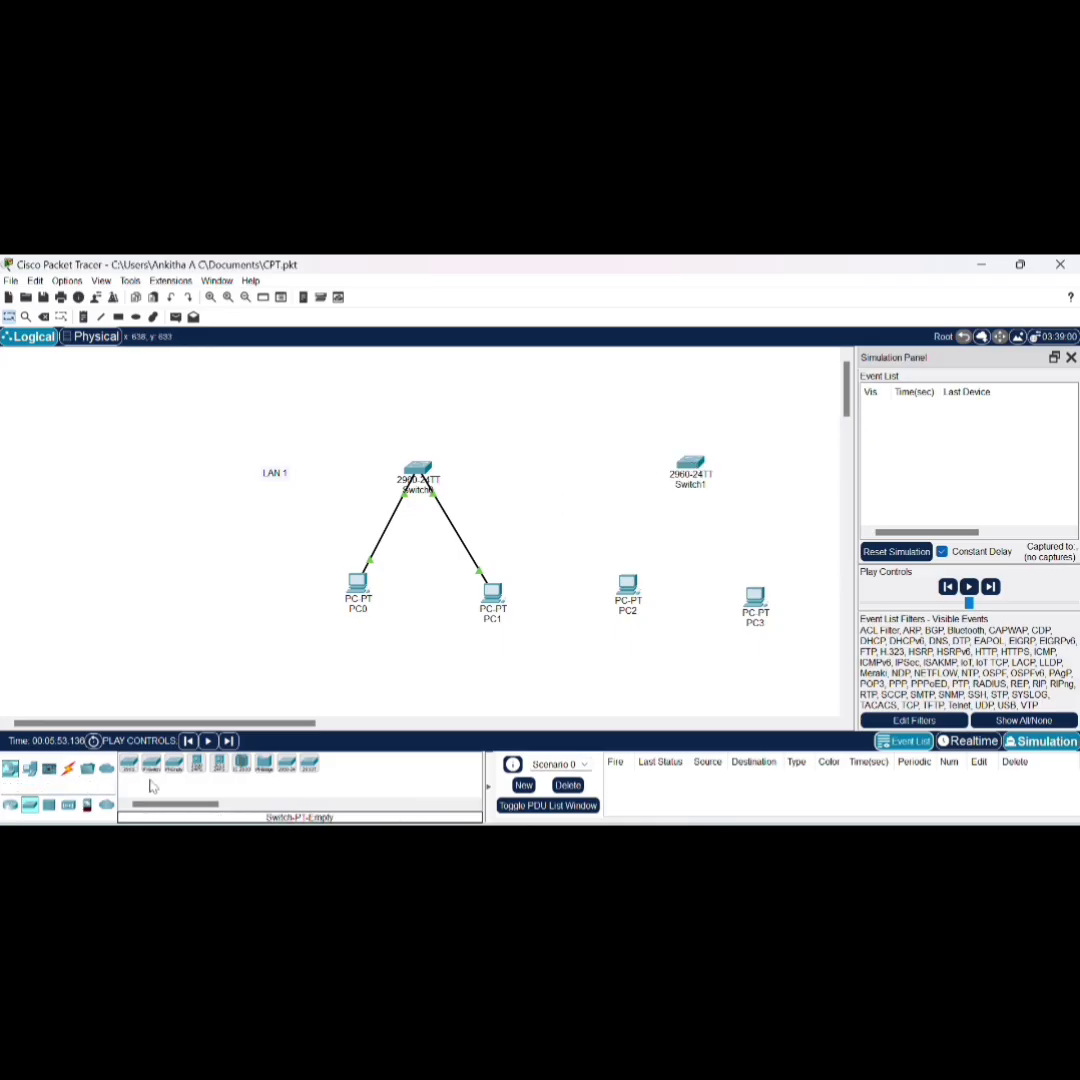
Step: Connect PC2's FastEthernet0 to FastEthernet0/1 on Switch1 with a copper straight-through cable
{"action": "left_click", "coordinate": [68, 768]}
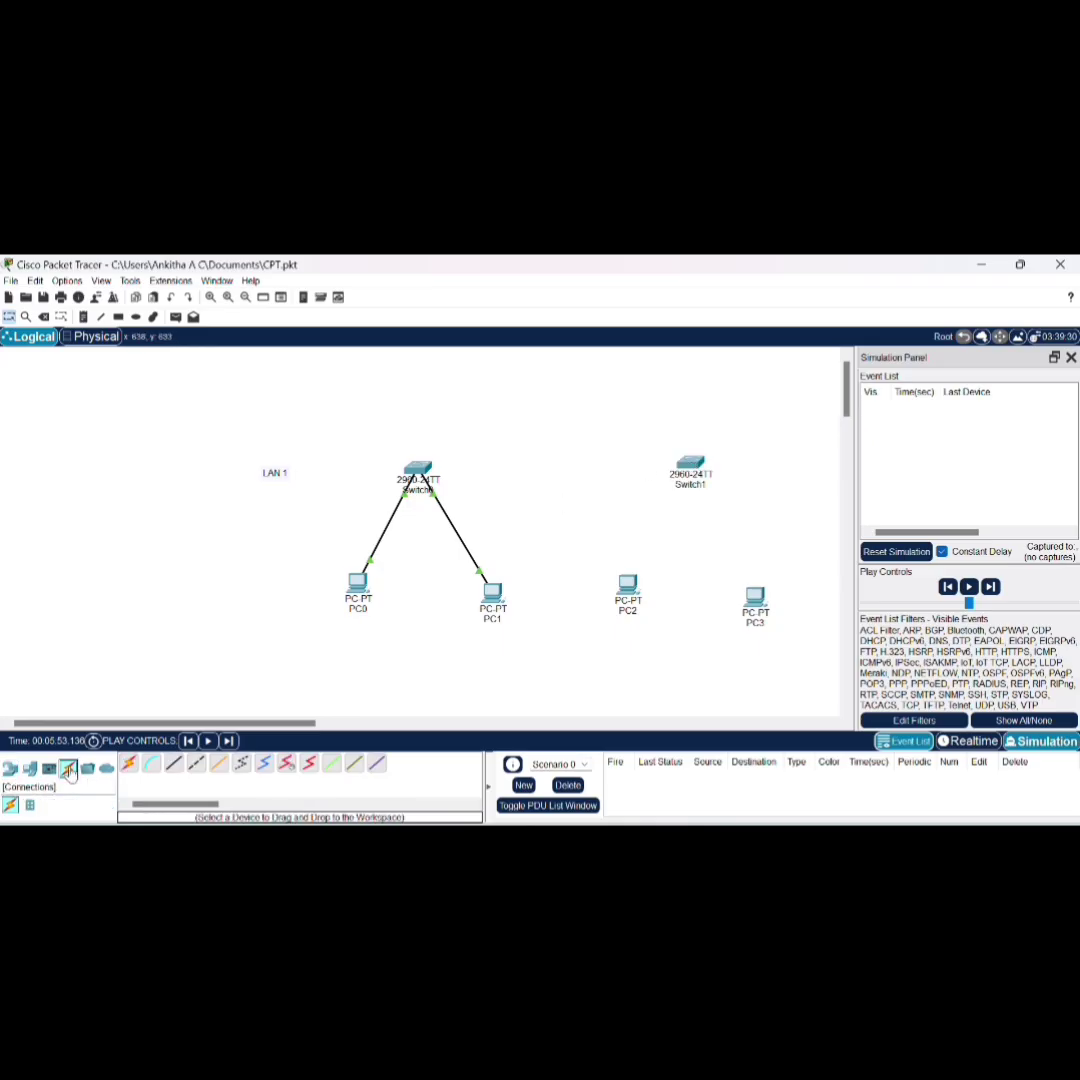
{"action": "left_click", "coordinate": [180, 764]}
{"action": "left_click", "coordinate": [629, 580]}
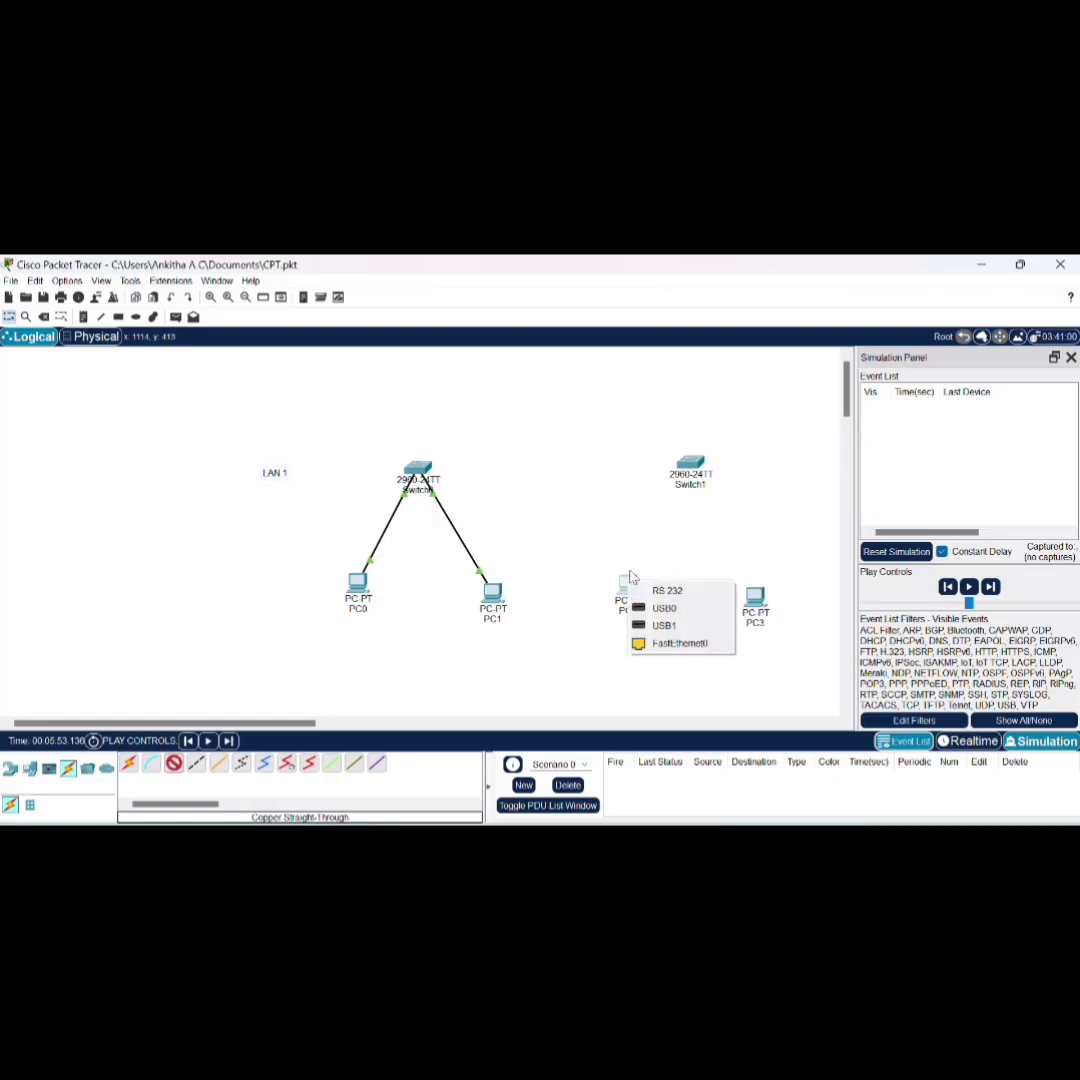
{"action": "left_click", "coordinate": [684, 645]}
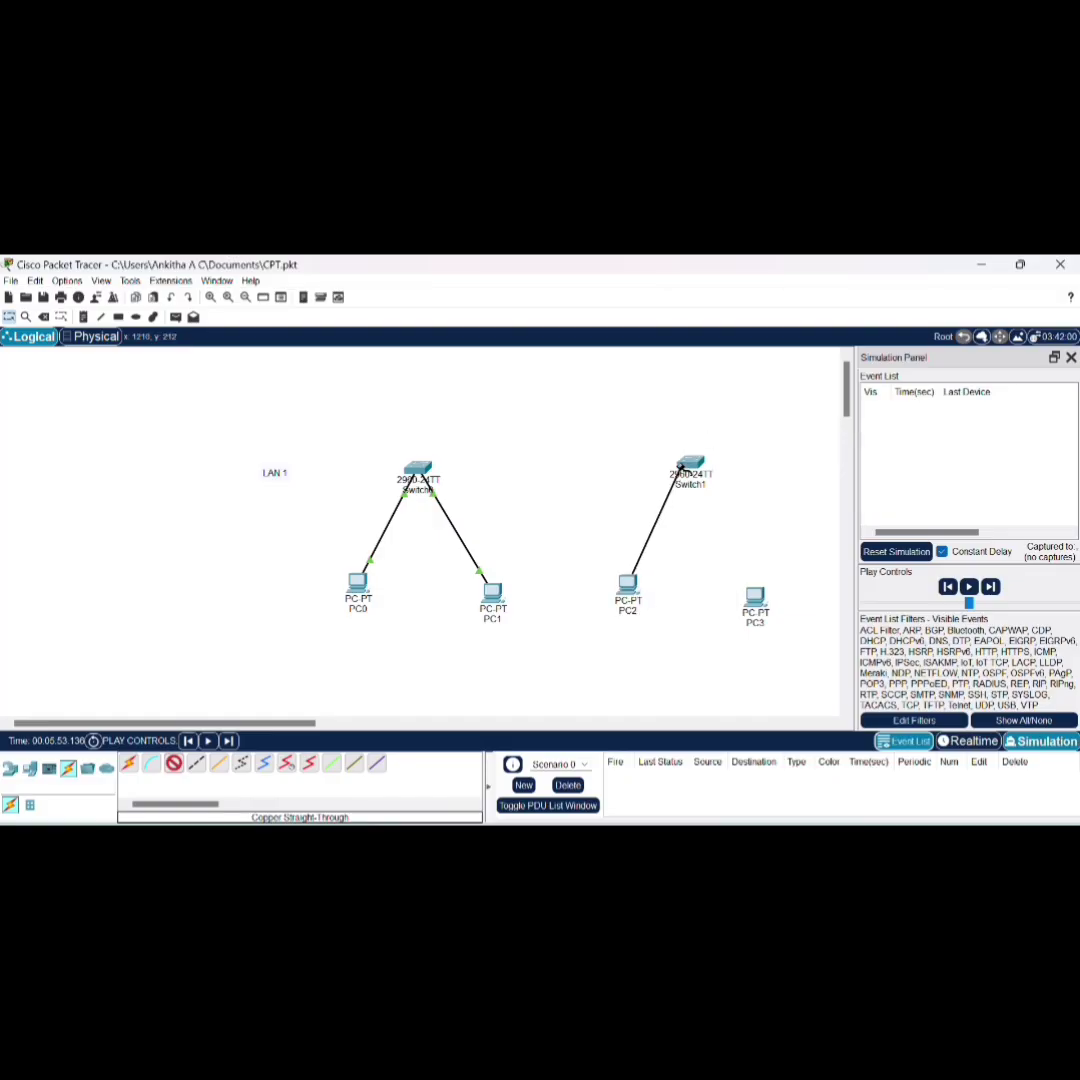
{"action": "left_click", "coordinate": [690, 466]}
{"action": "left_click", "coordinate": [740, 283]}
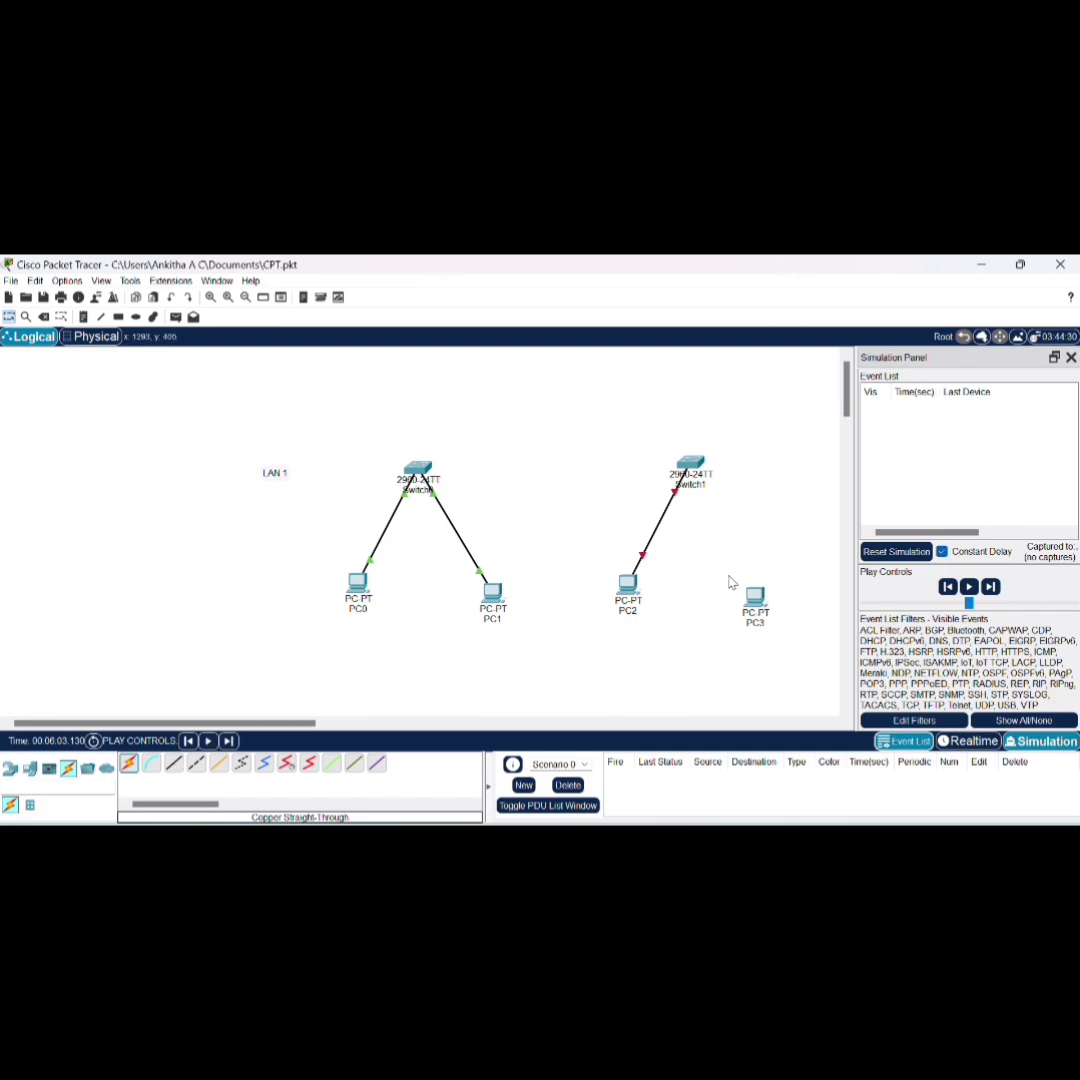
Step: Connect PC3's FastEthernet0 to FastEthernet0/2 on Switch1 with a copper straight-through cable
{"action": "left_click", "coordinate": [174, 768]}
{"action": "left_click", "coordinate": [755, 600]}
{"action": "left_click", "coordinate": [800, 657]}
{"action": "left_click", "coordinate": [688, 465]}
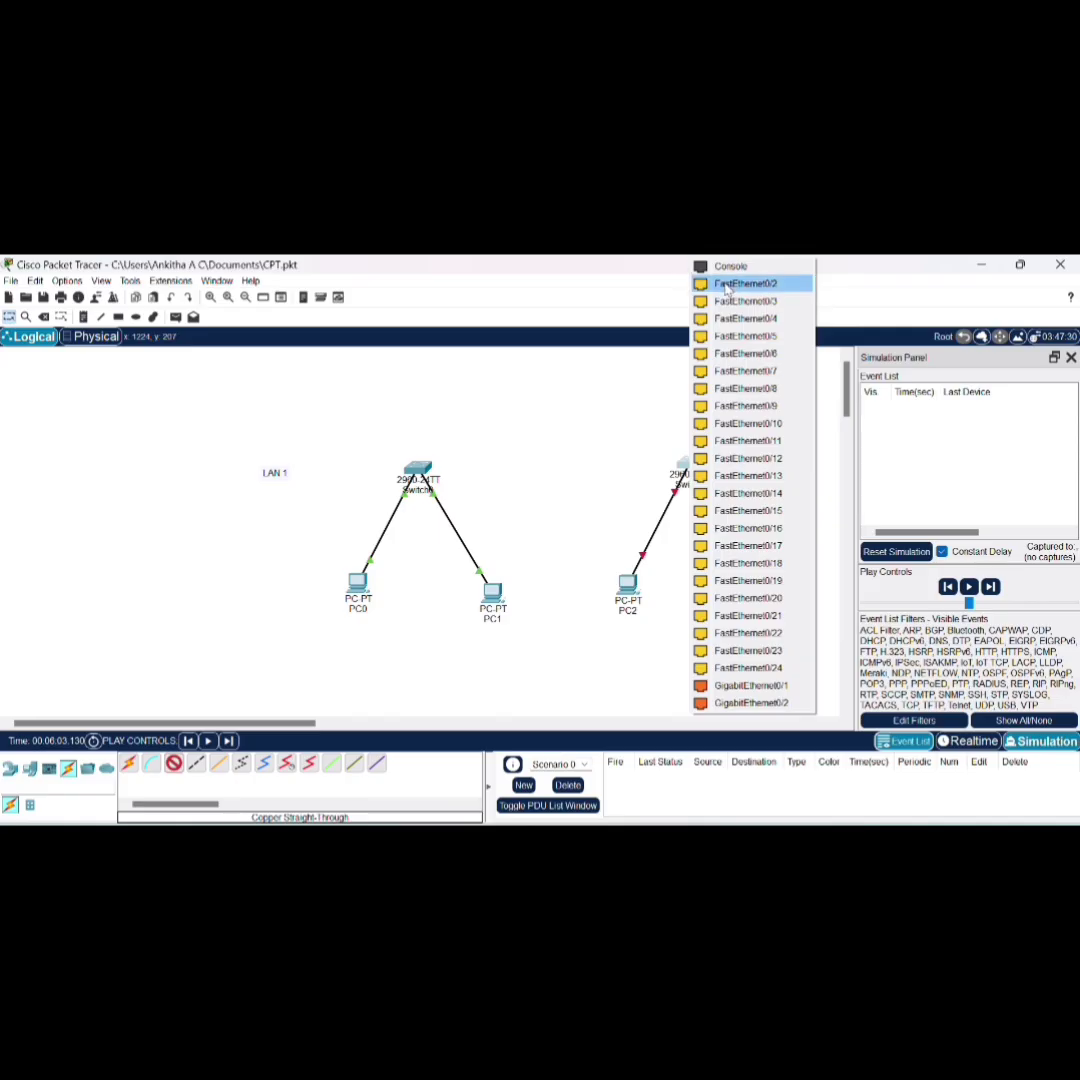
{"action": "left_click", "coordinate": [712, 285]}
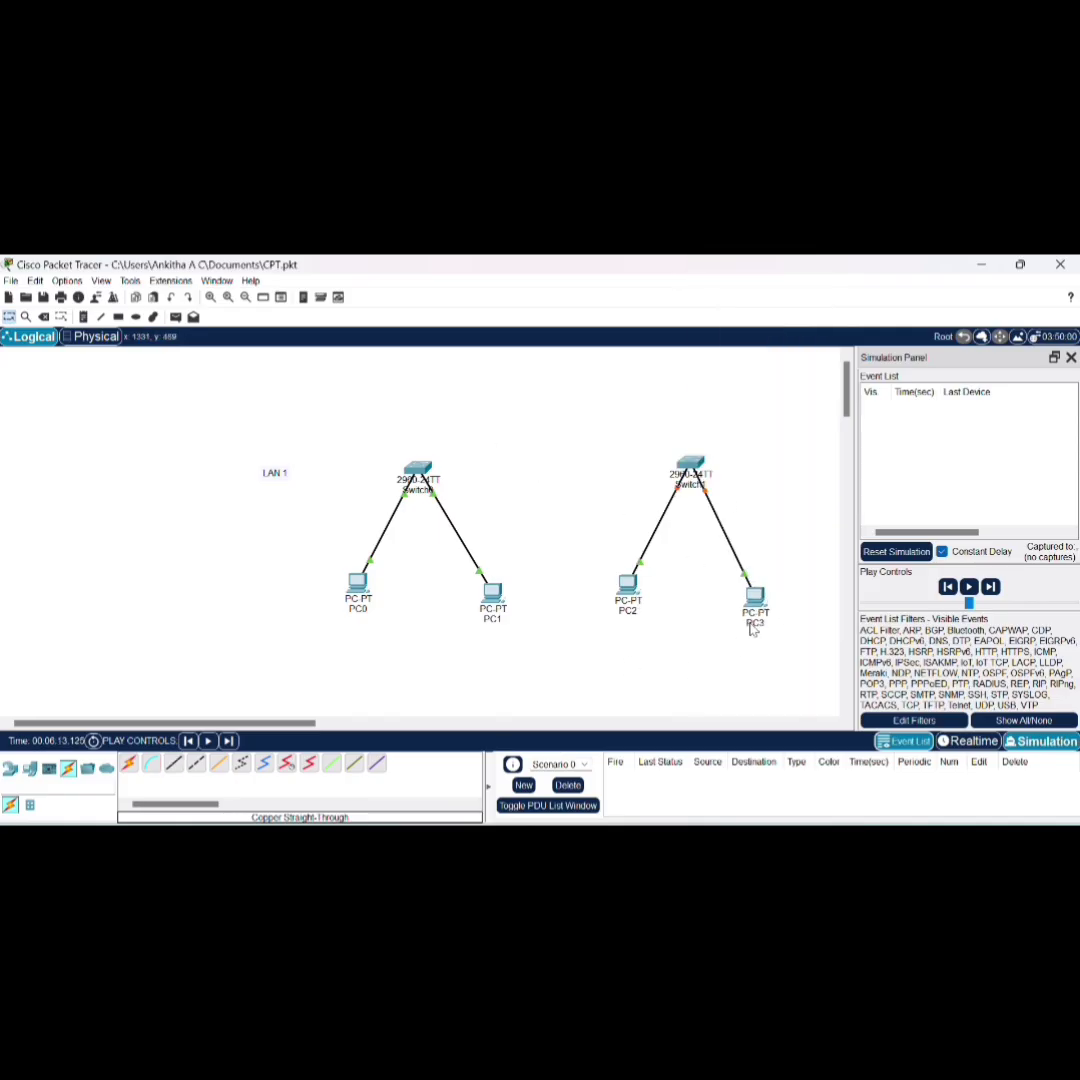
Step: Configure PC2 with the static IPv4 address 192.168.1.1 and subnet mask 255.255.255.0, and close its window
{"action": "left_click", "coordinate": [627, 586]}
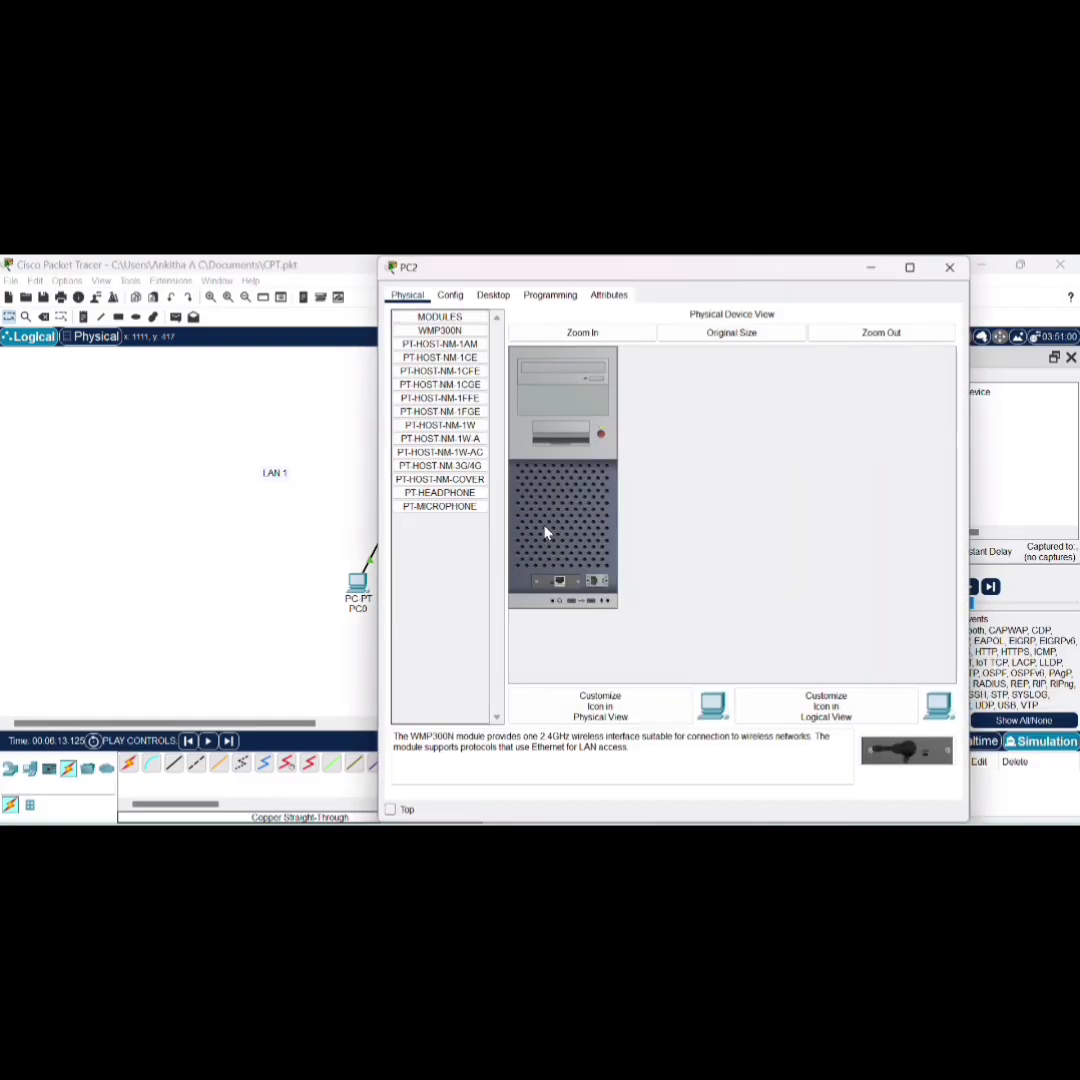
{"action": "left_click_drag", "start_coordinate": [404, 270], "coordinate": [259, 276]}
{"action": "left_click", "coordinate": [348, 302]}
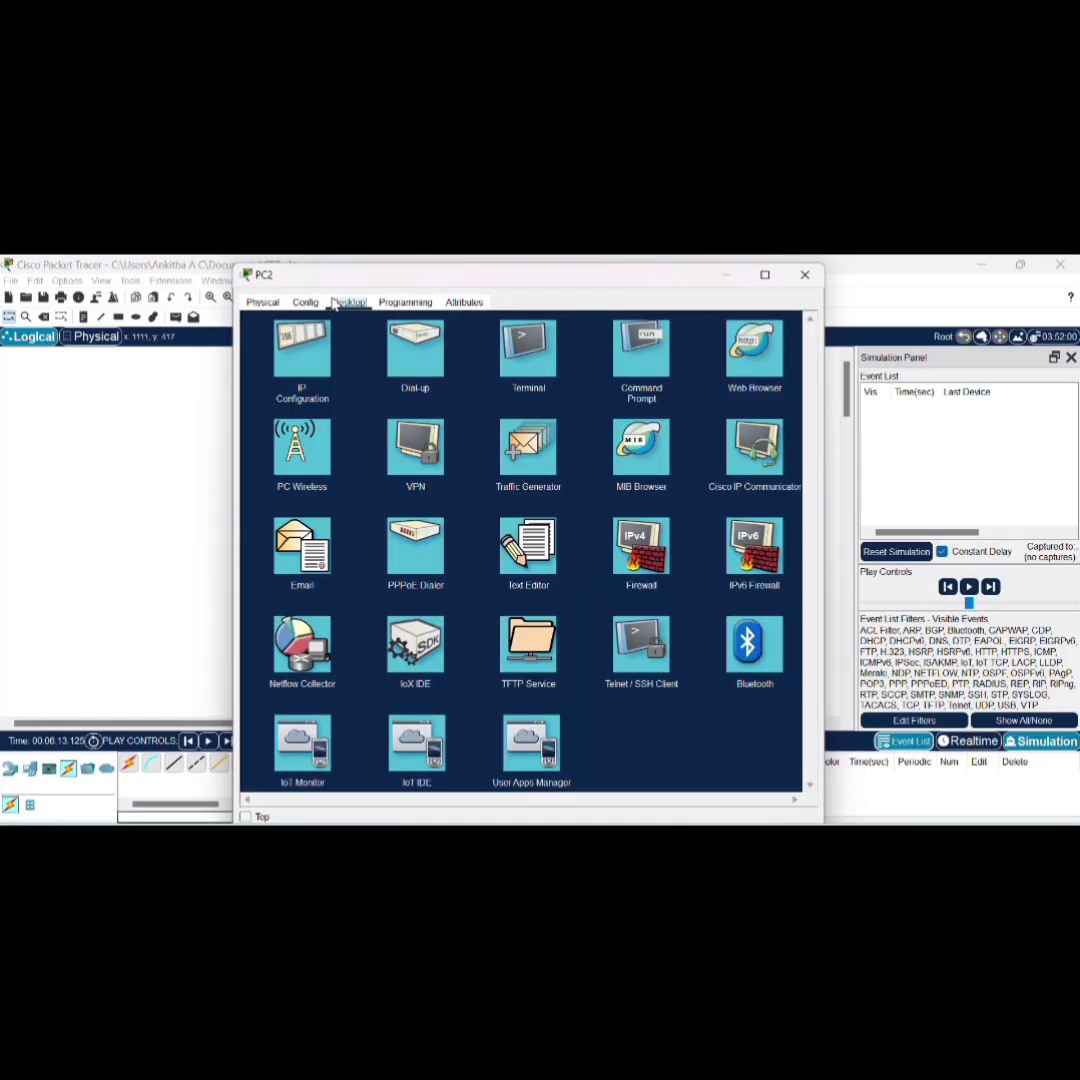
{"action": "left_click", "coordinate": [310, 348]}
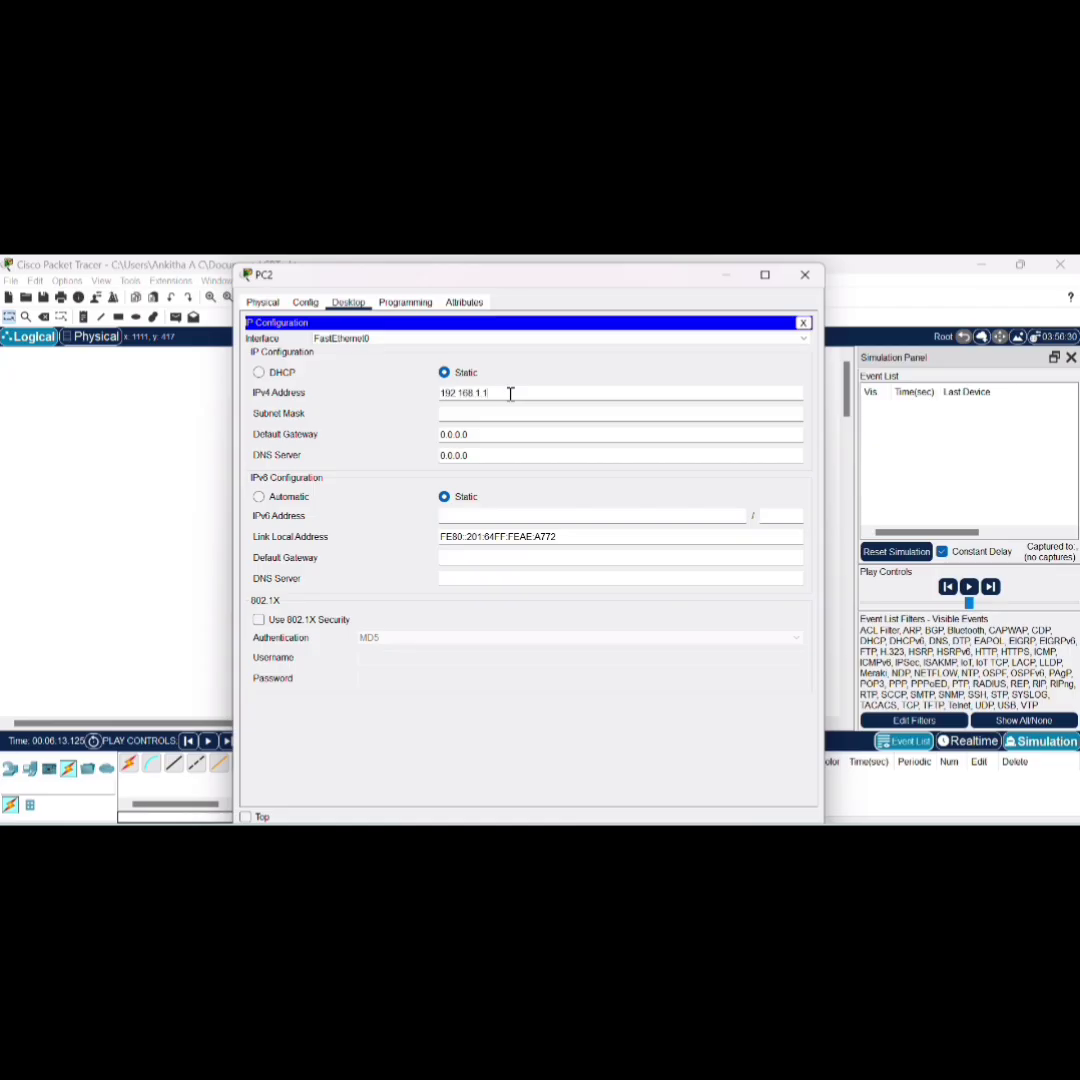
{"action": "left_click", "coordinate": [494, 413]}
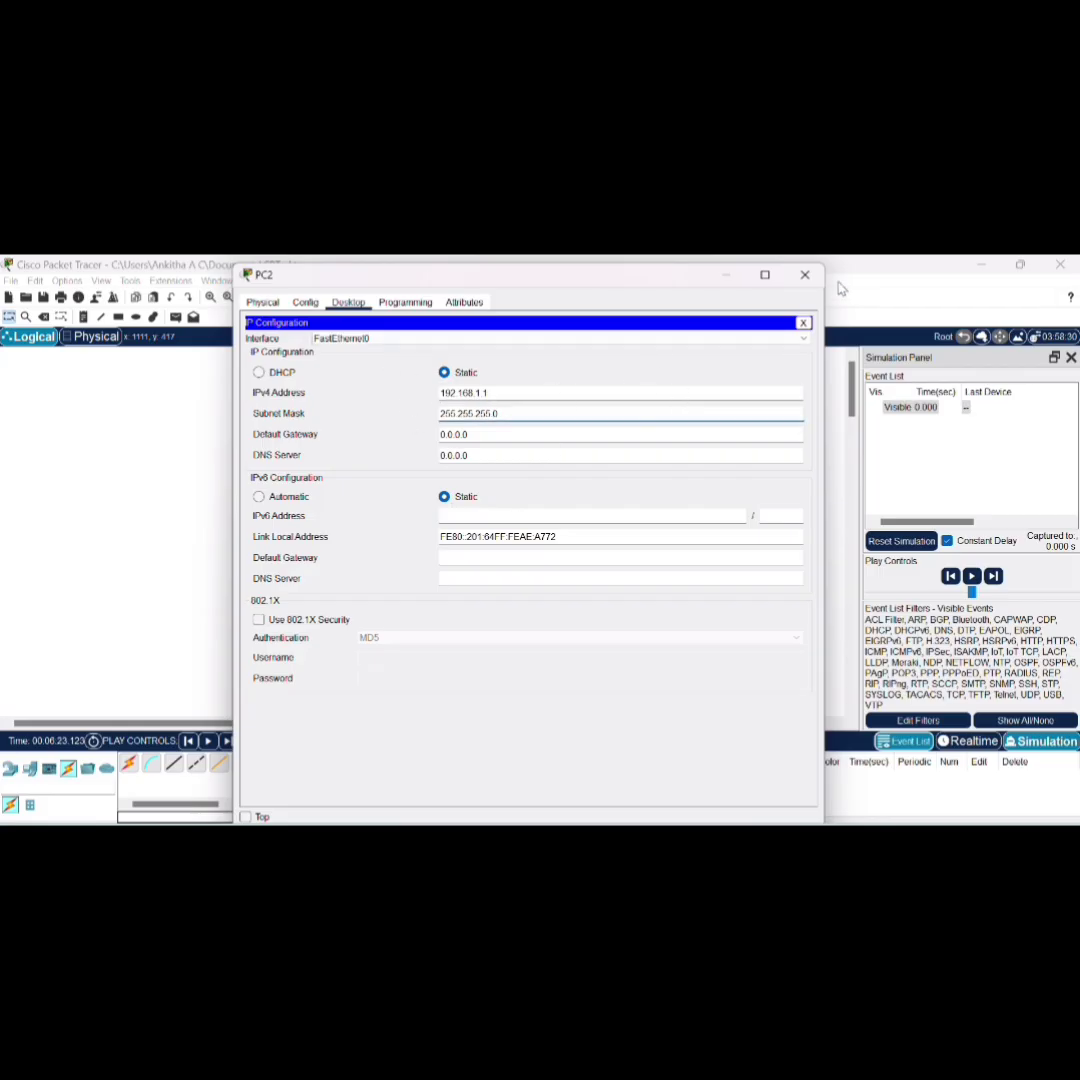
{"action": "left_click", "coordinate": [805, 274]}
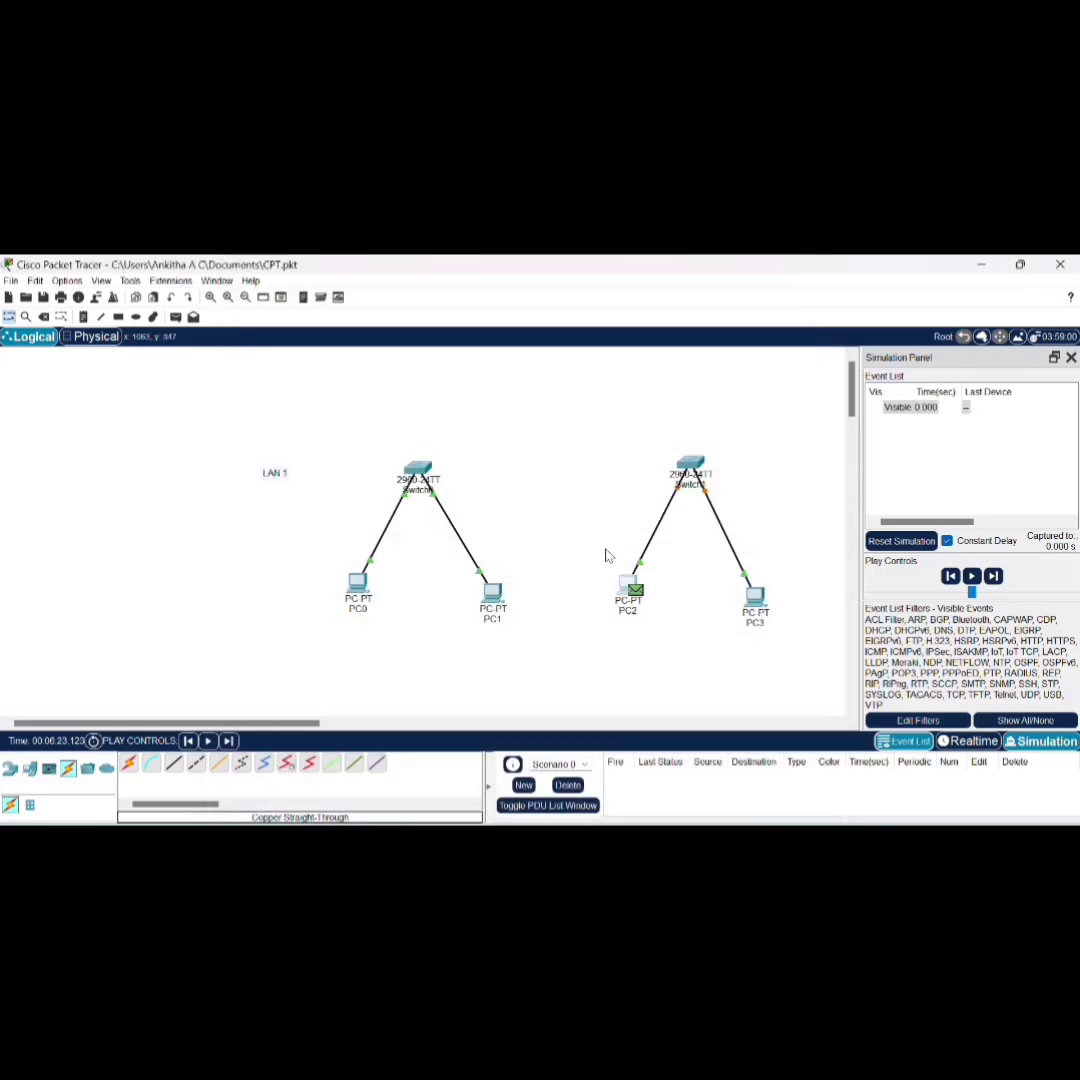
Step: Configure PC3 with the static IPv4 address 192.168.1.2 and subnet mask 255.255.255.0, and close its window
{"action": "left_click", "coordinate": [755, 598]}
{"action": "left_click_drag", "start_coordinate": [394, 274], "coordinate": [220, 281]}
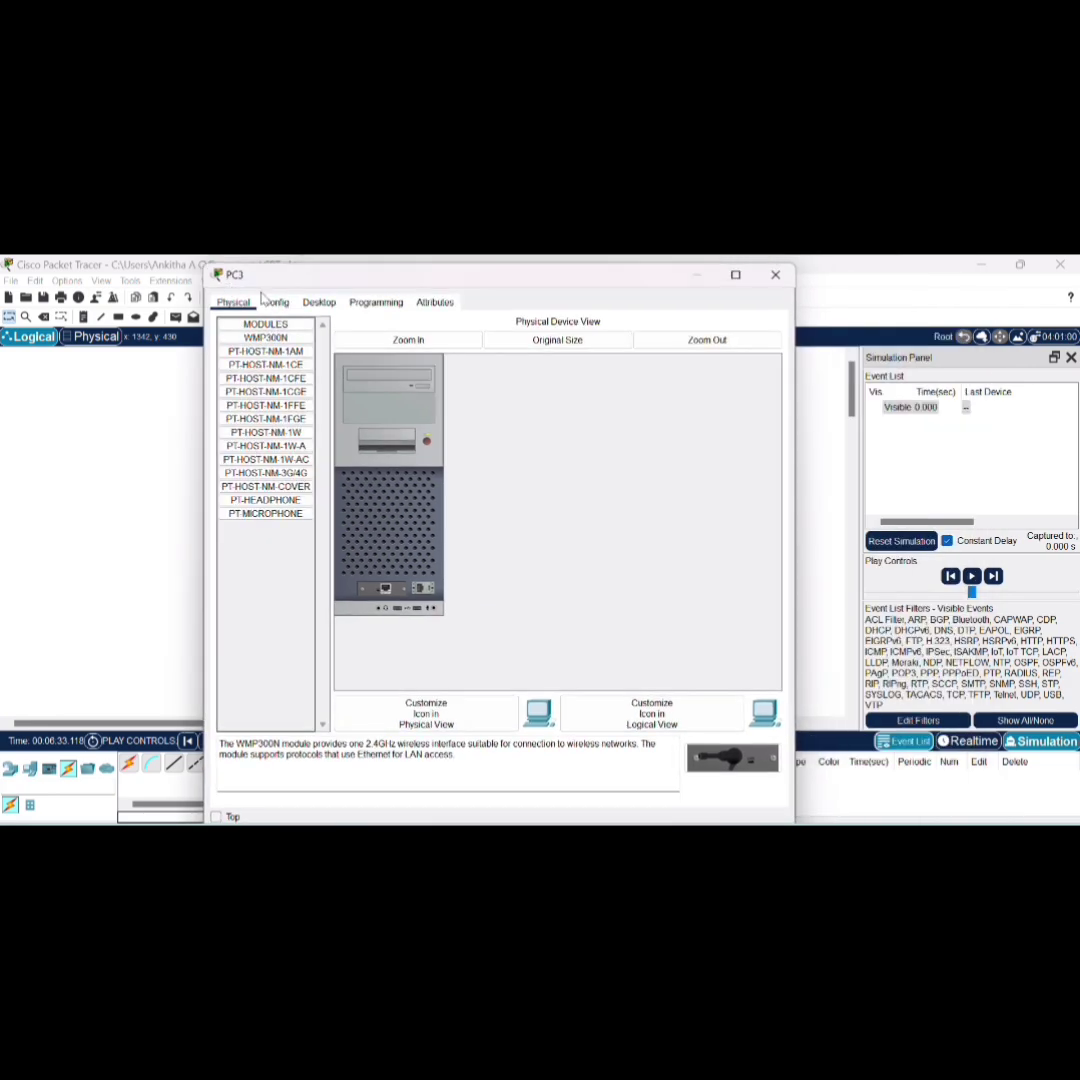
{"action": "left_click", "coordinate": [319, 302]}
{"action": "left_click", "coordinate": [272, 348]}
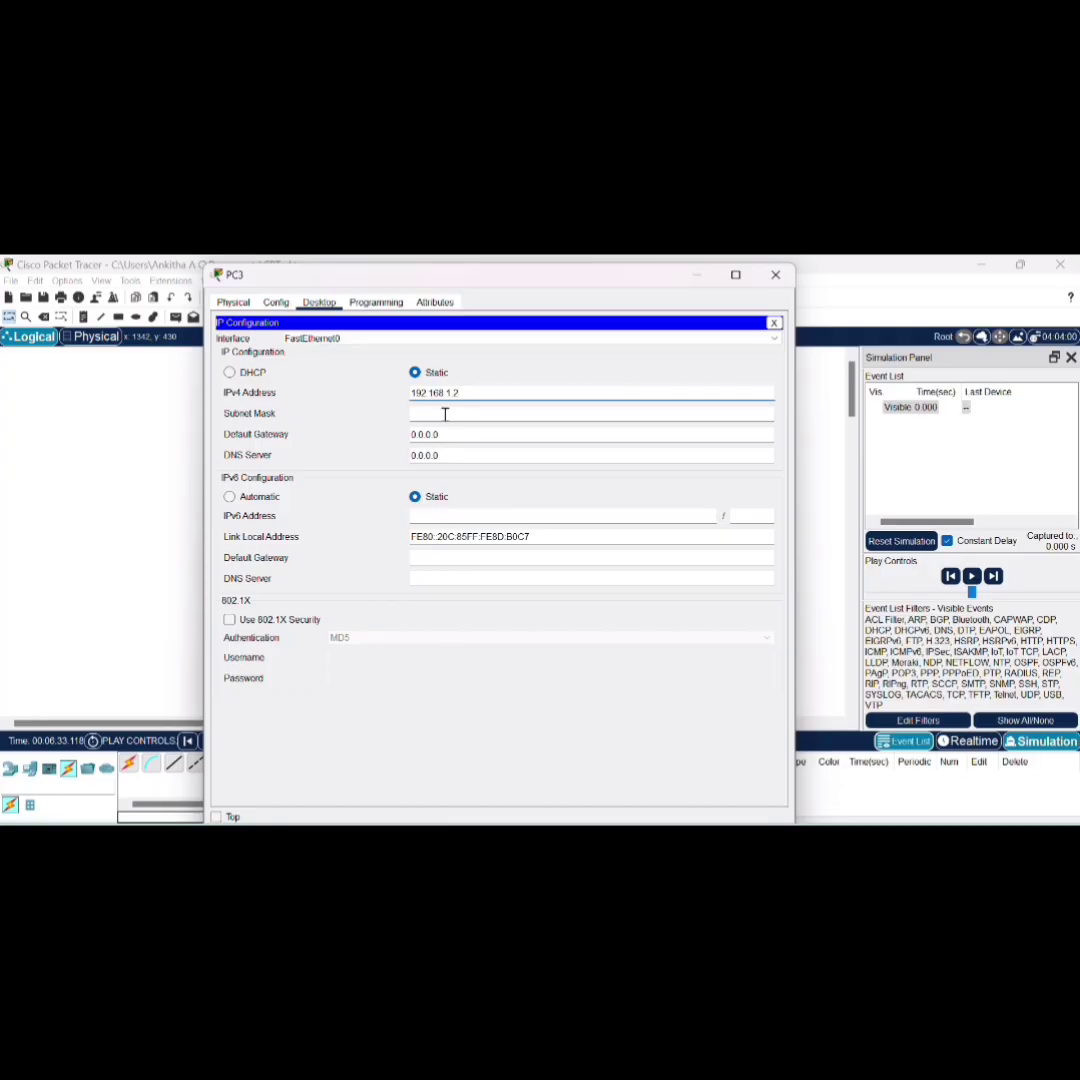
{"action": "left_click", "coordinate": [443, 413]}
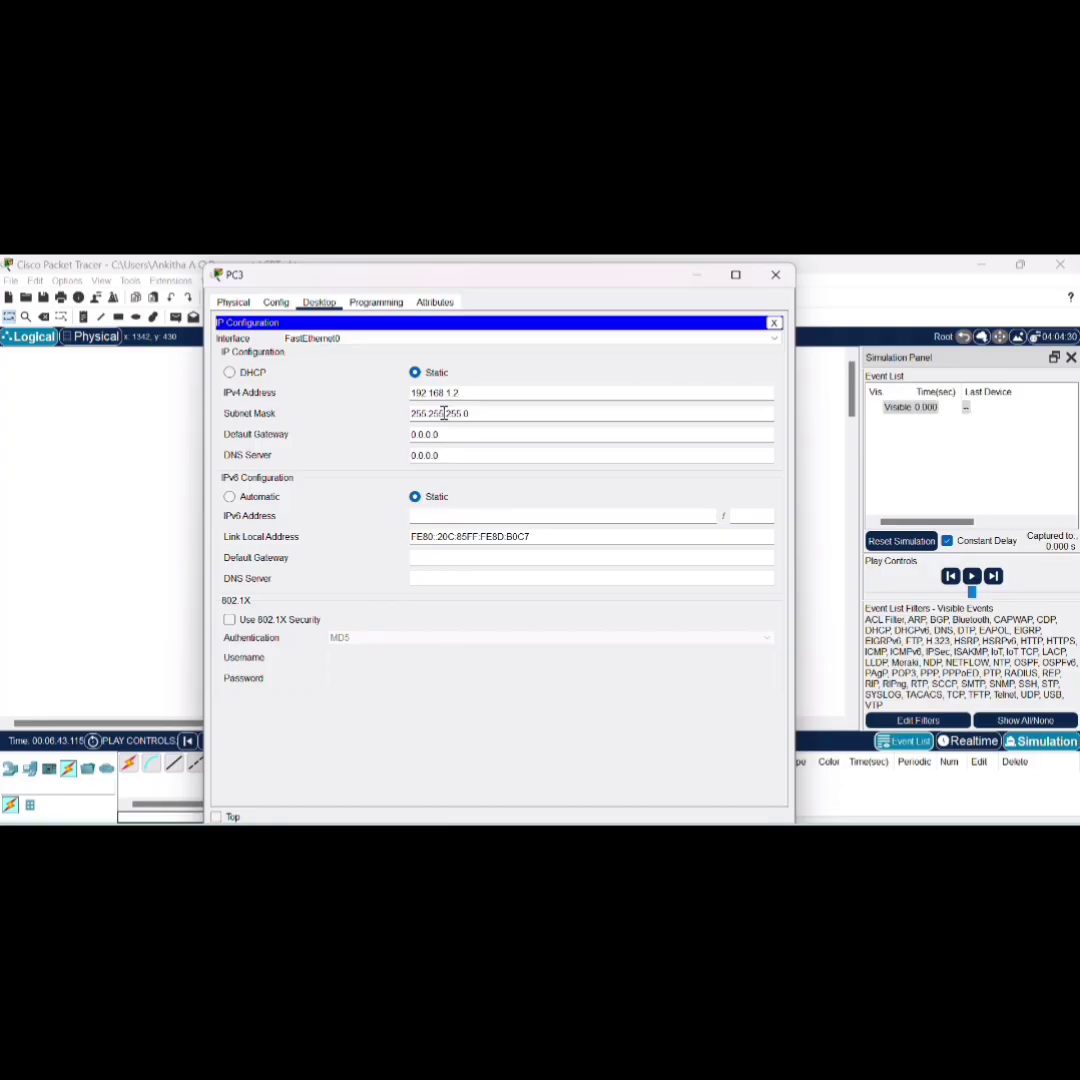
{"action": "left_click", "coordinate": [775, 274]}
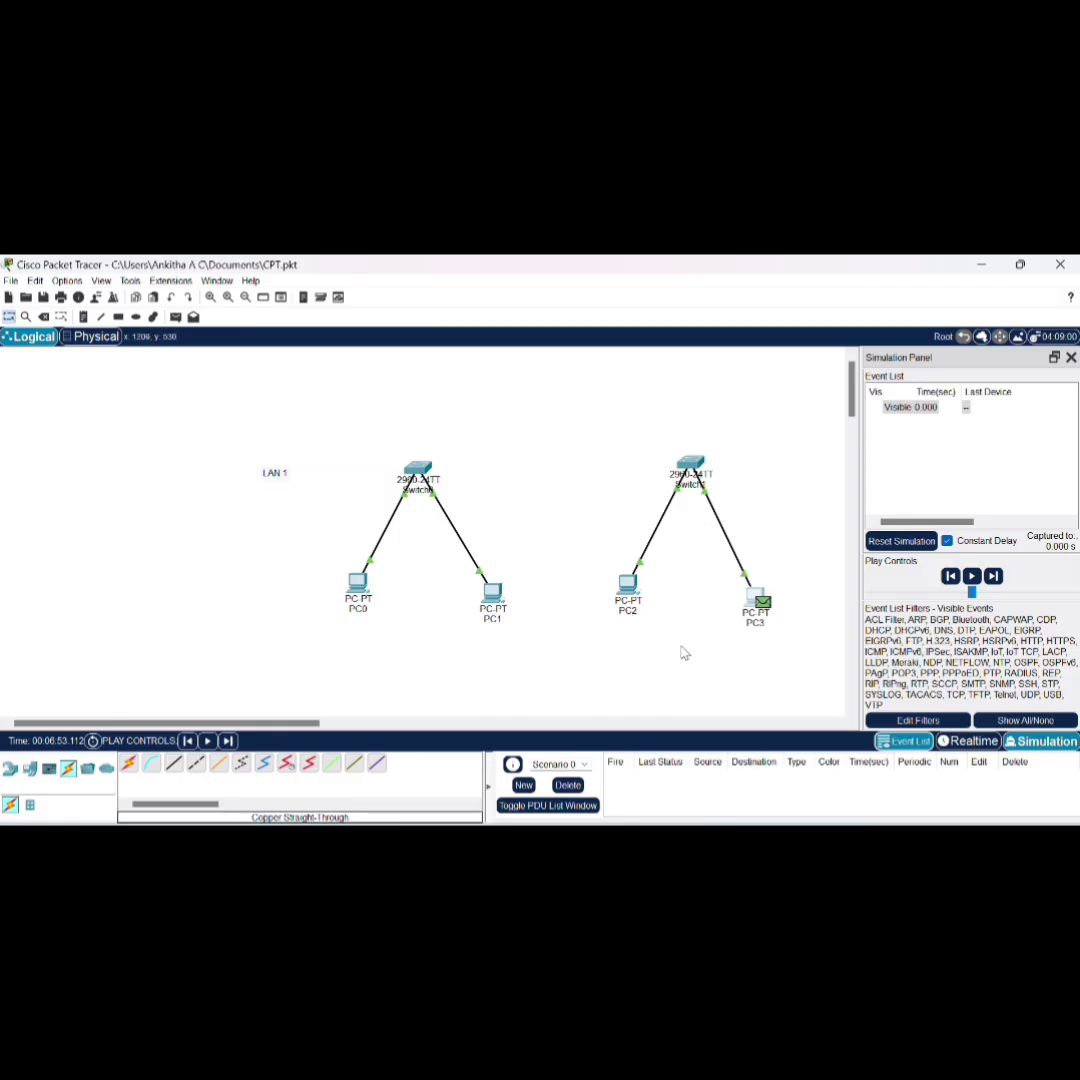
Step: Send a simple PDU from PC2 to PC3 and play the packet exchange in Simulation mode
{"action": "left_click", "coordinate": [175, 316]}
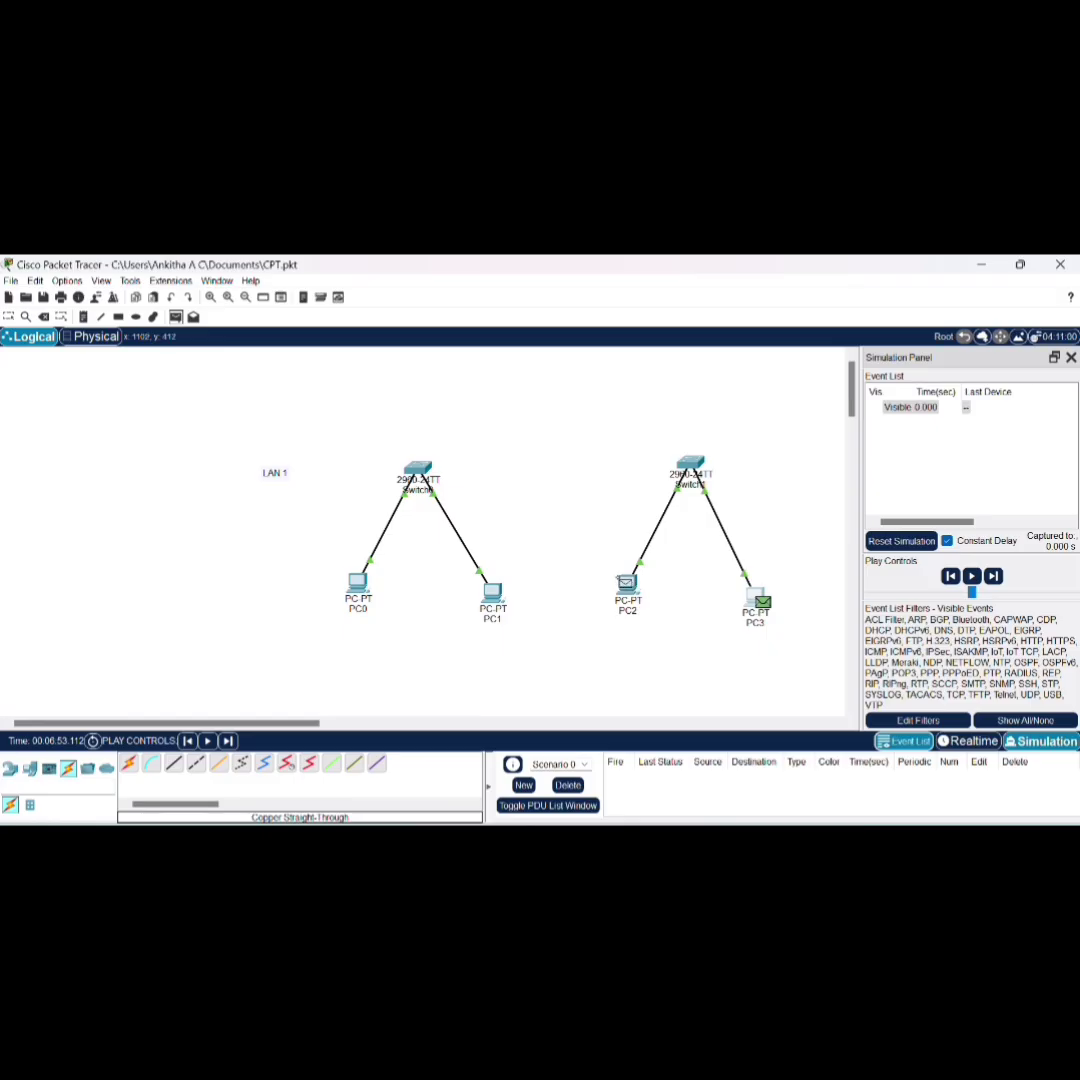
{"action": "left_click", "coordinate": [627, 585]}
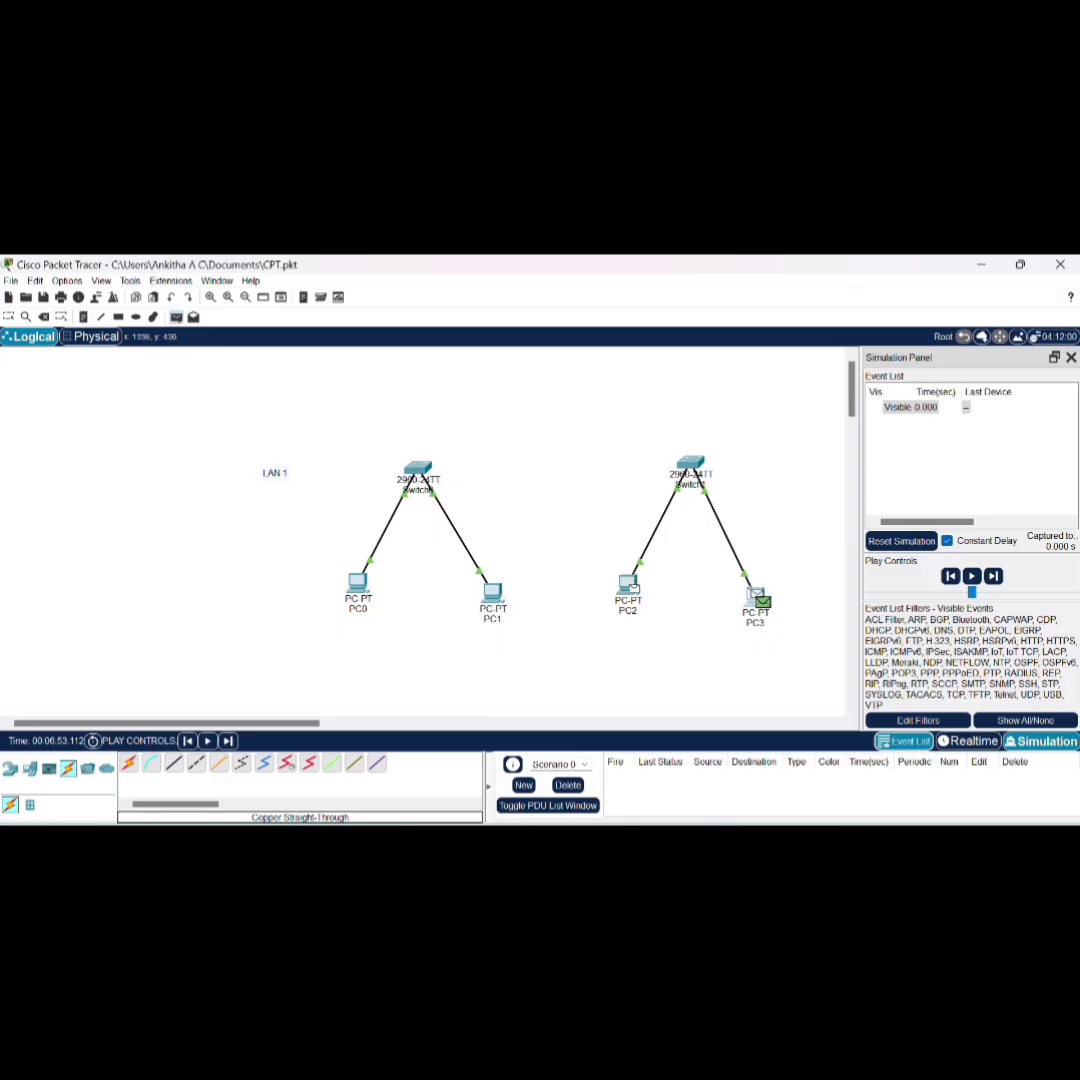
{"action": "left_click", "coordinate": [755, 600]}
{"action": "key", "text": "alt+p"}
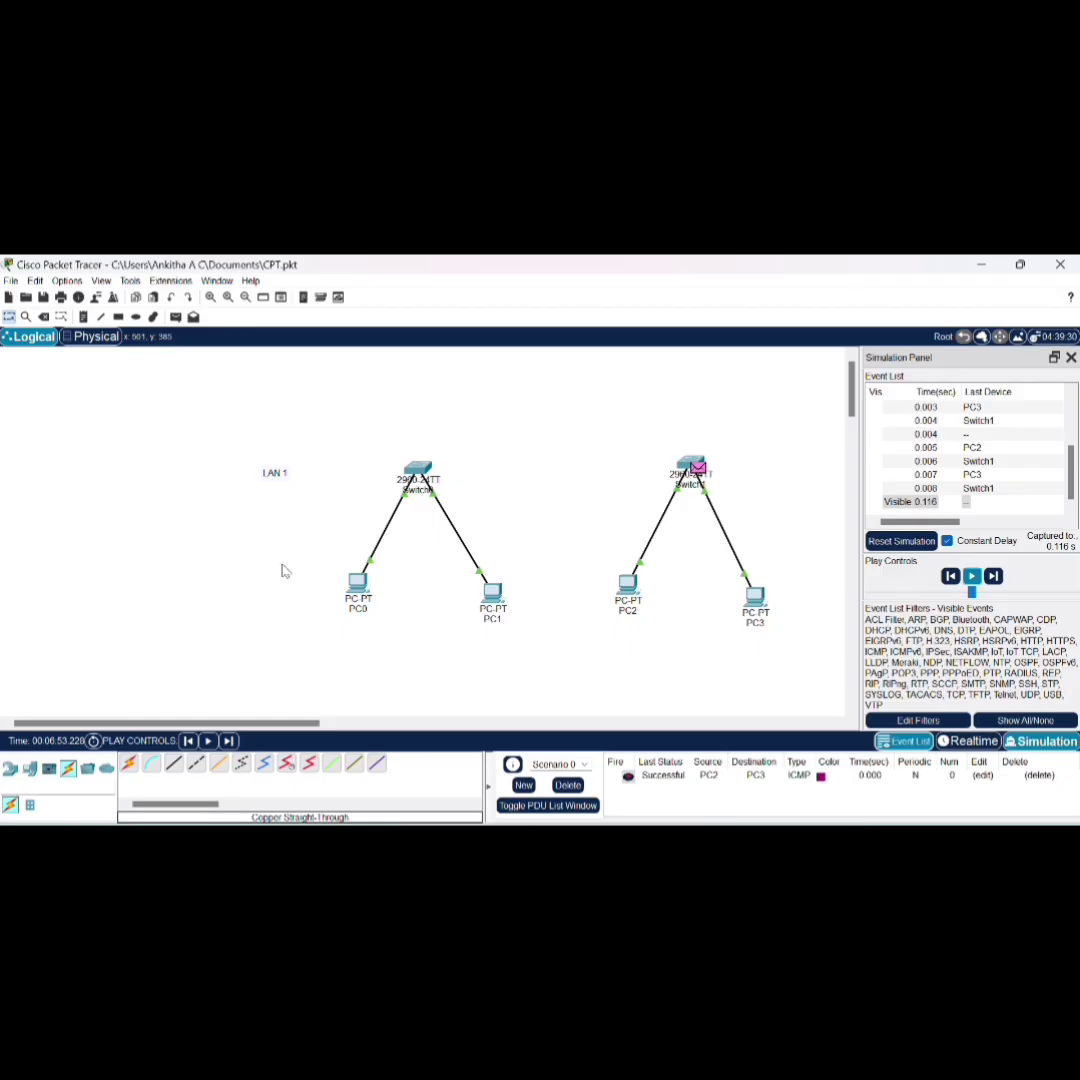
Step: Add a text note reading "LAN 2" in the workspace beside Switch1
{"action": "scroll", "coordinate": [572, 604], "scroll_direction": "right", "scroll_amount": 5}
{"action": "scroll", "coordinate": [572, 604], "scroll_direction": "left", "scroll_amount": 3}
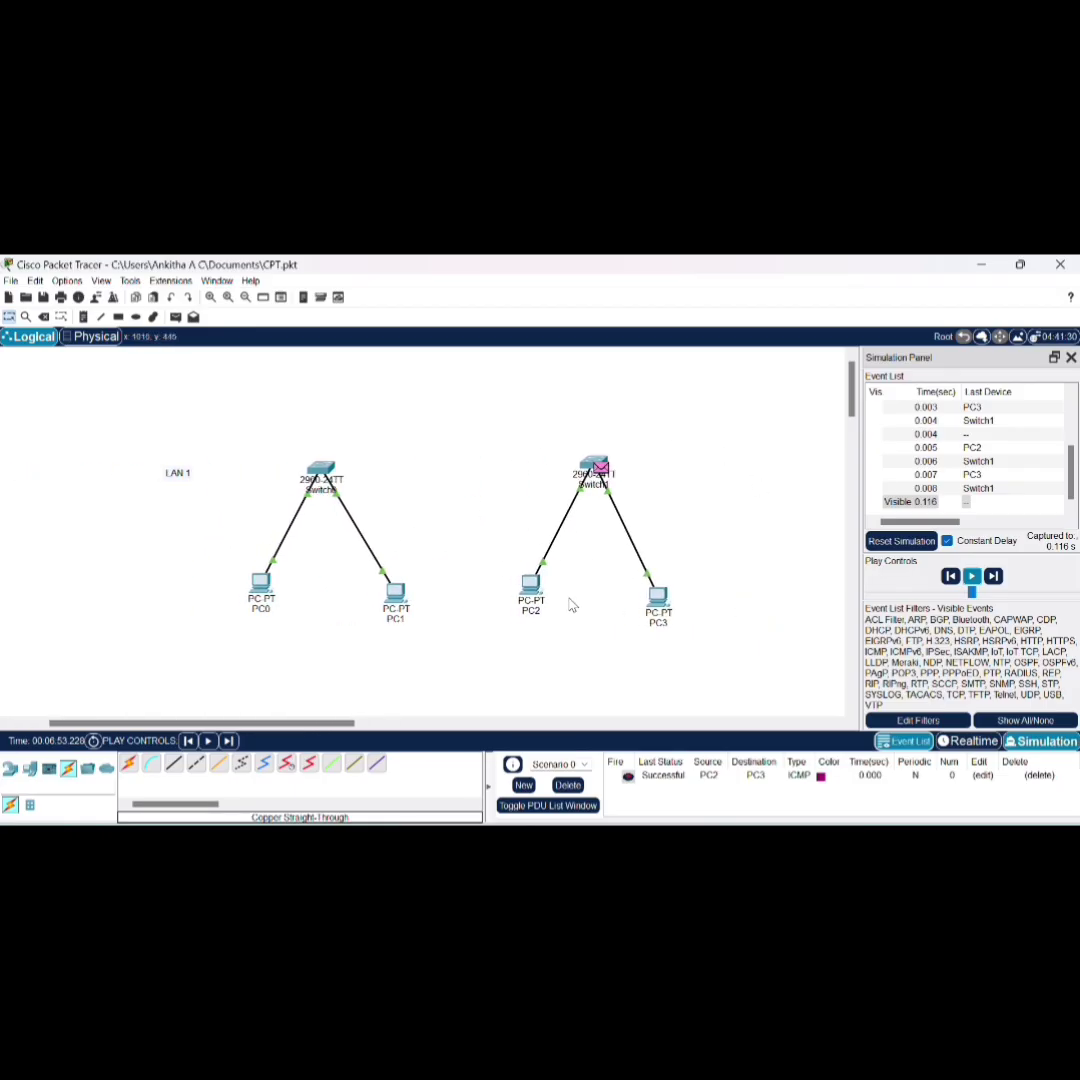
{"action": "scroll", "coordinate": [572, 604], "scroll_direction": "left", "scroll_amount": 3}
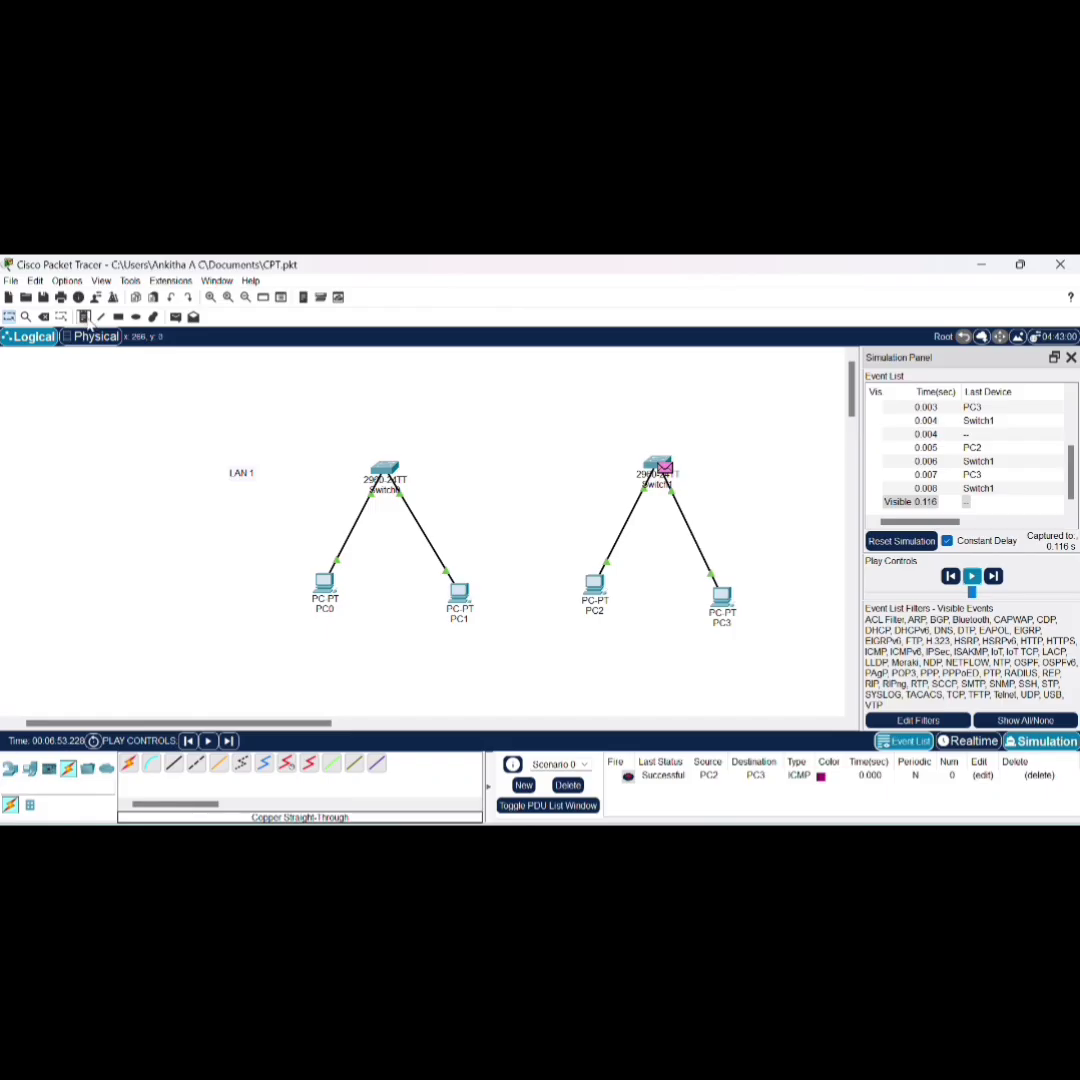
{"action": "left_click", "coordinate": [86, 317]}
{"action": "left_click", "coordinate": [753, 479]}
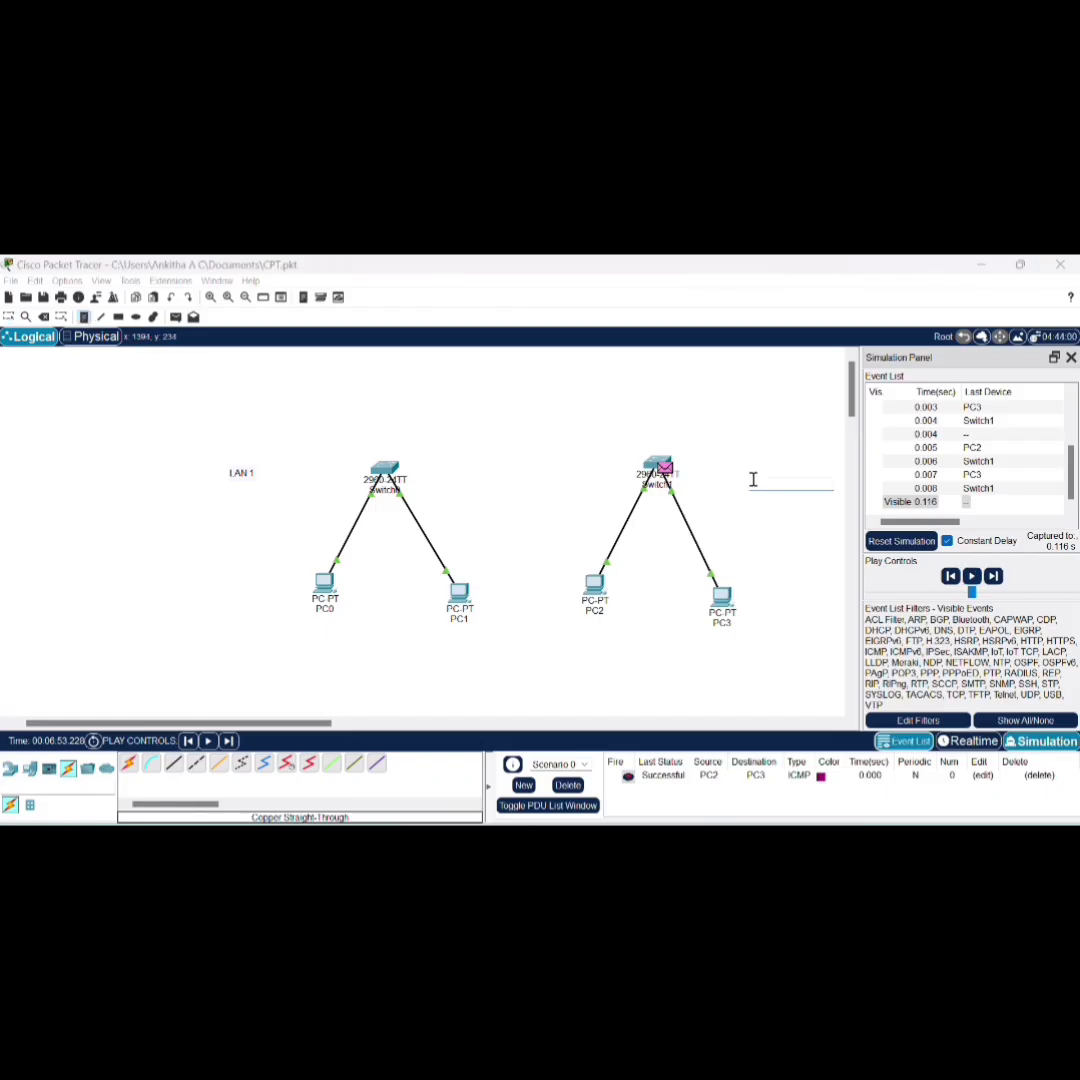
{"action": "type", "text": "LAN 2"}
{"action": "left_click", "coordinate": [716, 448]}
Step: Add an ISR4331 router above and between the two LANs
{"action": "left_click", "coordinate": [10, 768]}
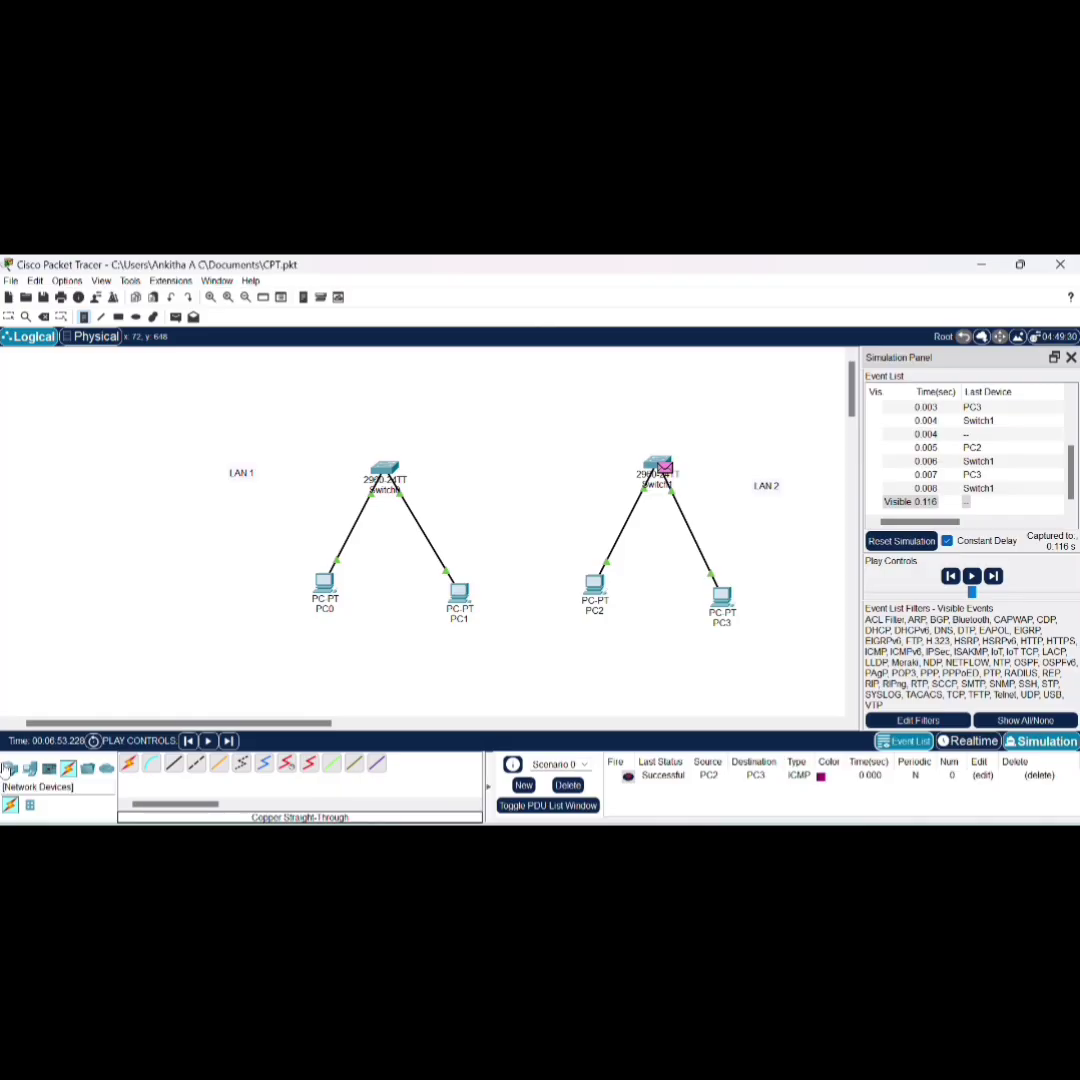
{"action": "left_click", "coordinate": [10, 768]}
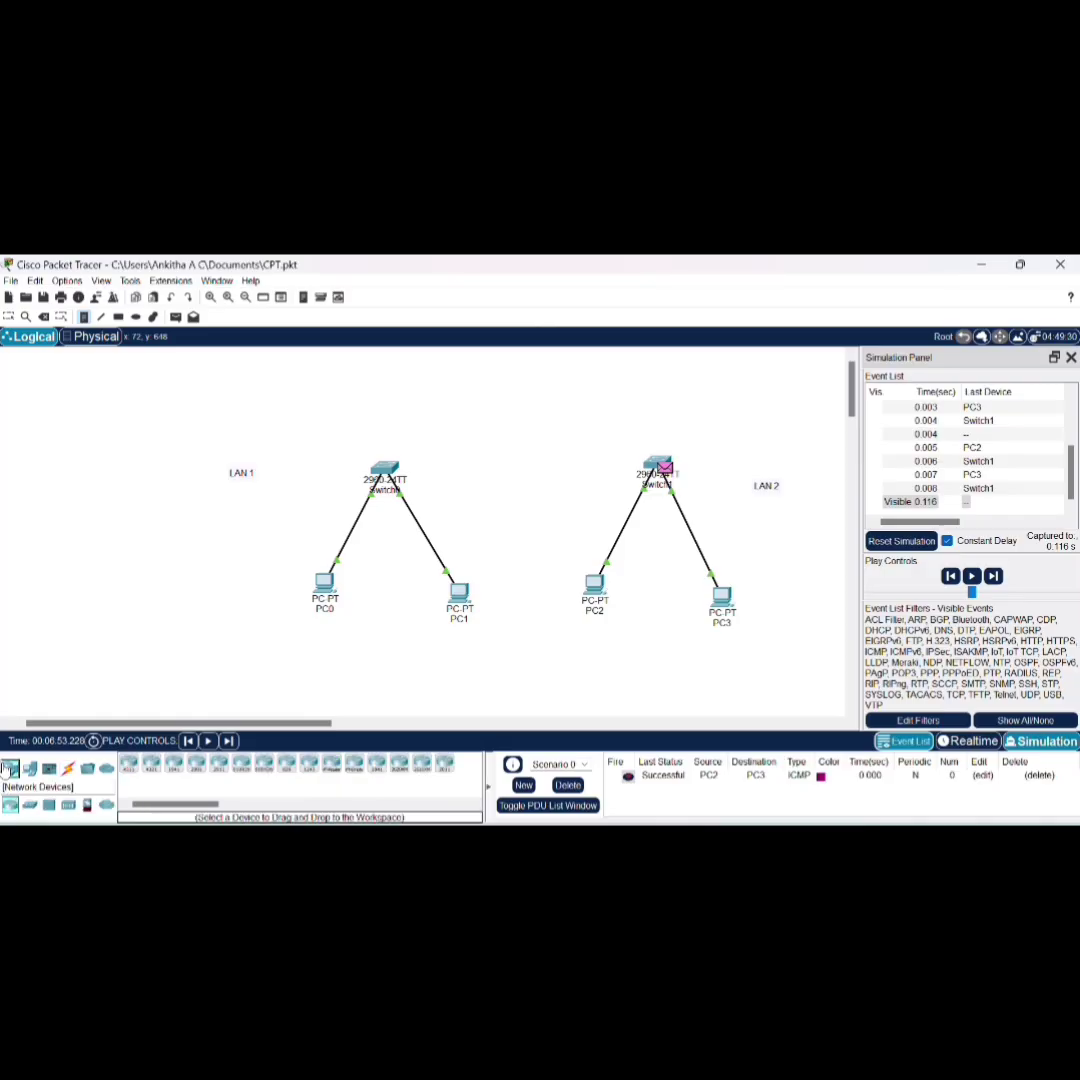
{"action": "left_click", "coordinate": [513, 371]}
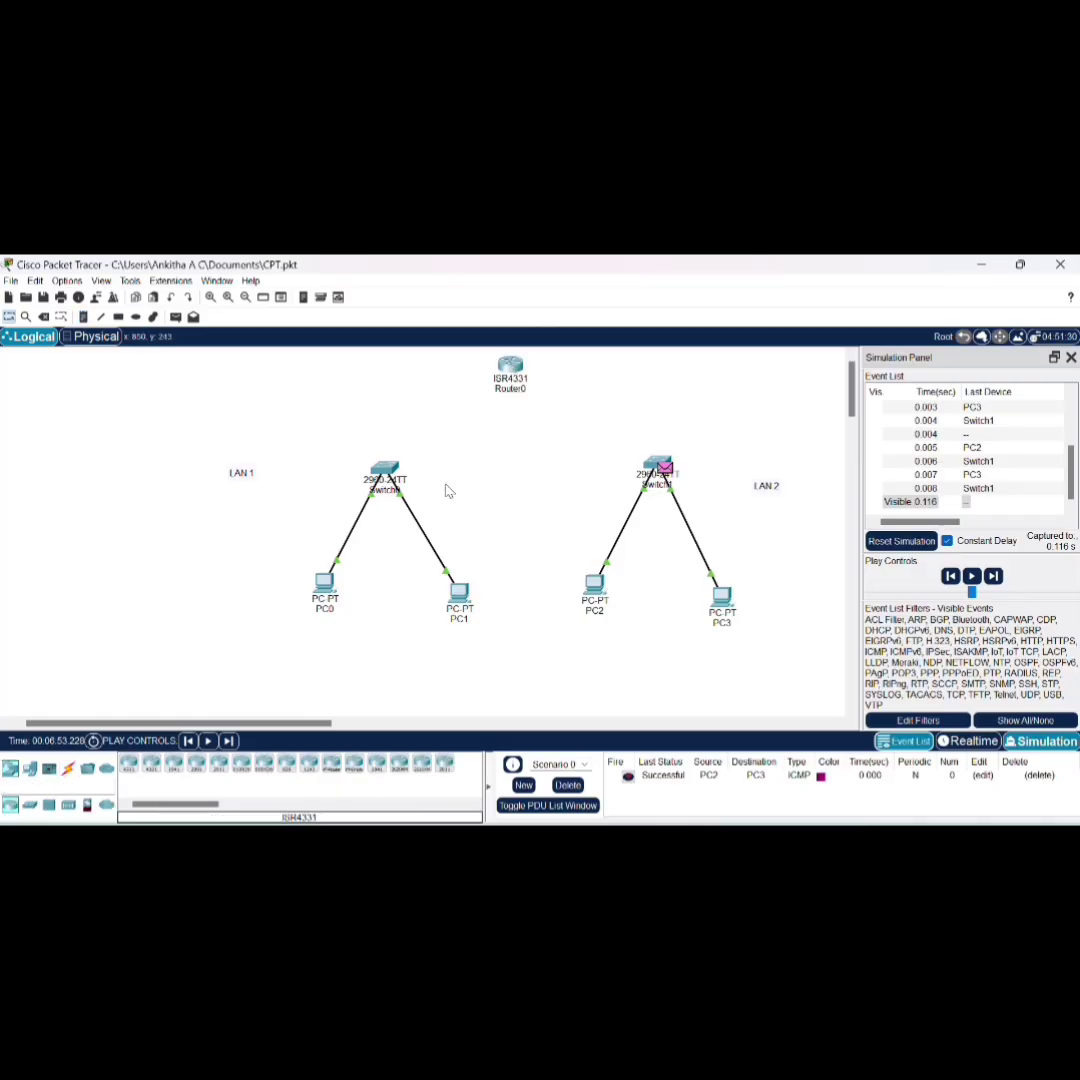
Step: Connect Switch0 to the router's GigabitEthernet0/0/0 port with a copper straight-through cable
{"action": "left_click", "coordinate": [67, 770]}
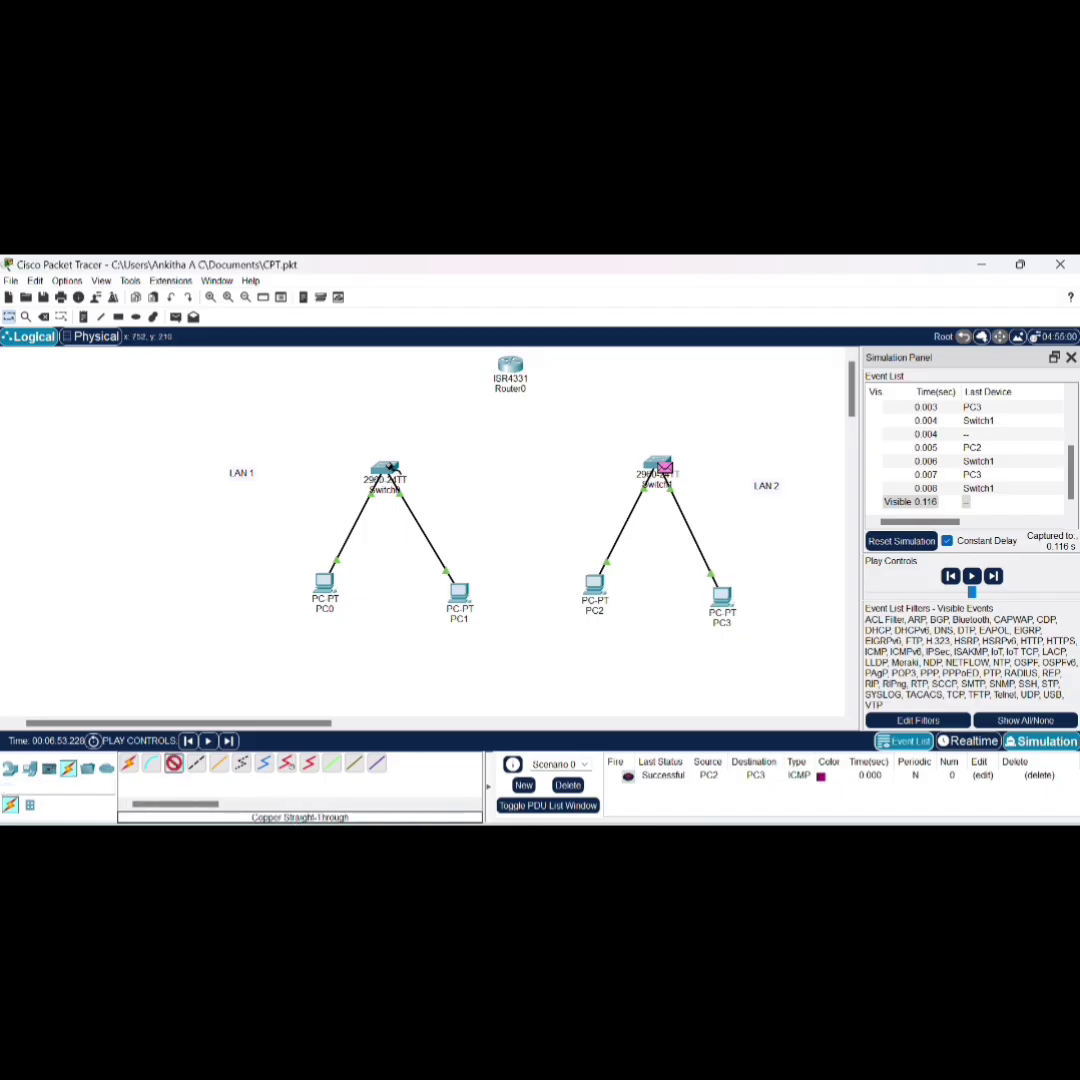
{"action": "left_click", "coordinate": [392, 474]}
{"action": "left_click", "coordinate": [447, 285]}
{"action": "left_click", "coordinate": [502, 370]}
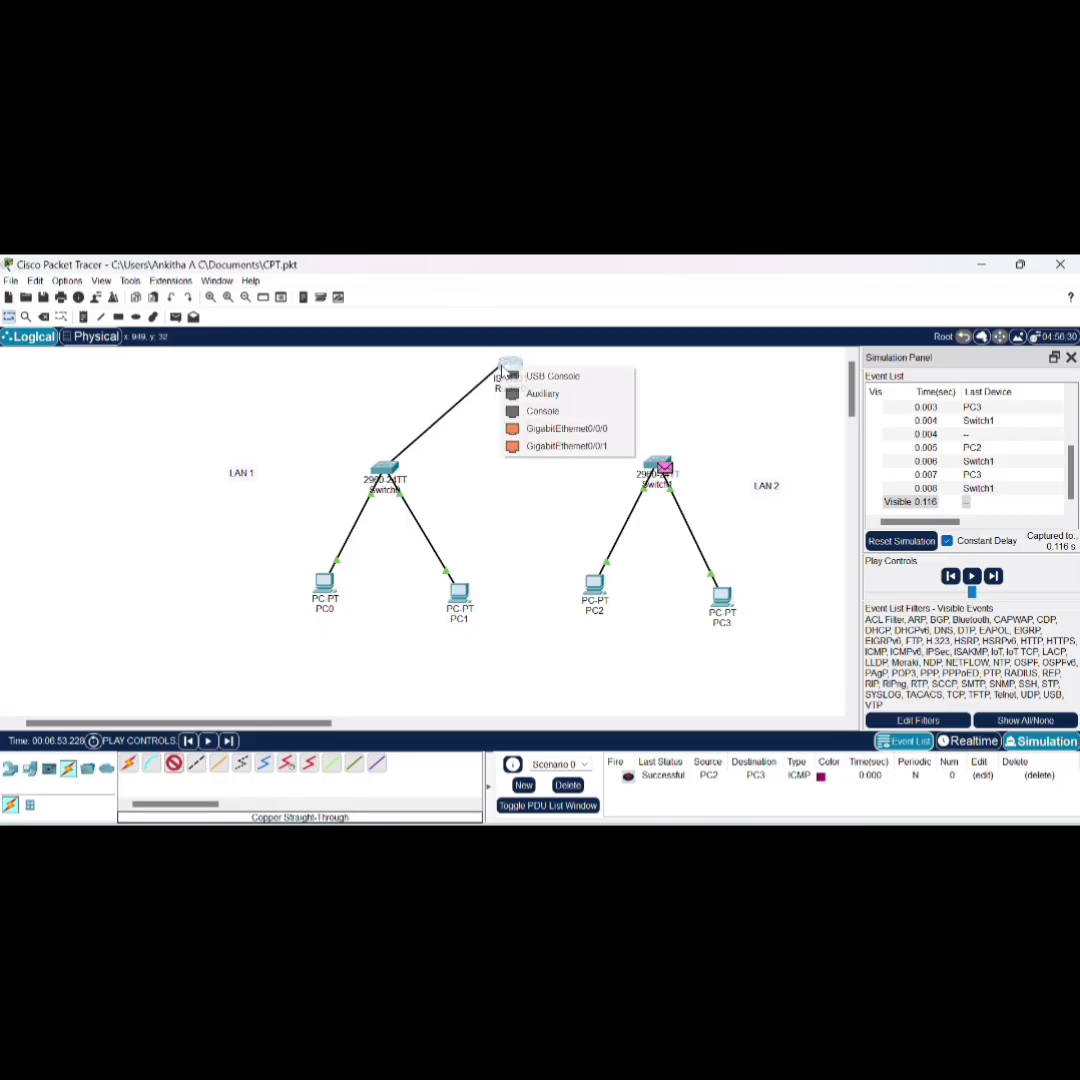
{"action": "left_click", "coordinate": [566, 428]}
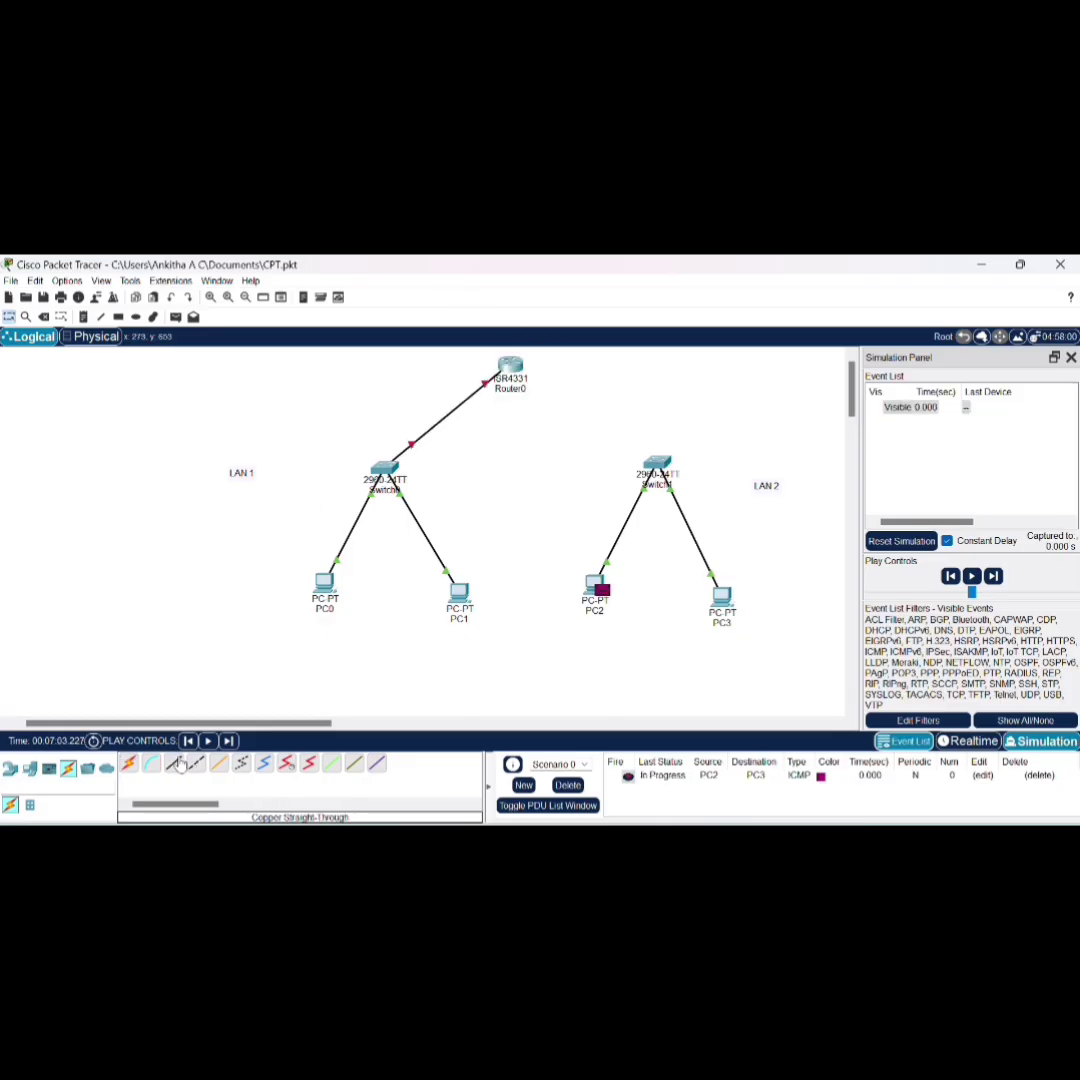
Step: Connect Switch1's FastEthernet0/3 port to the router's GigabitEthernet0/0/1 port with a copper straight-through cable
{"action": "left_click", "coordinate": [661, 468]}
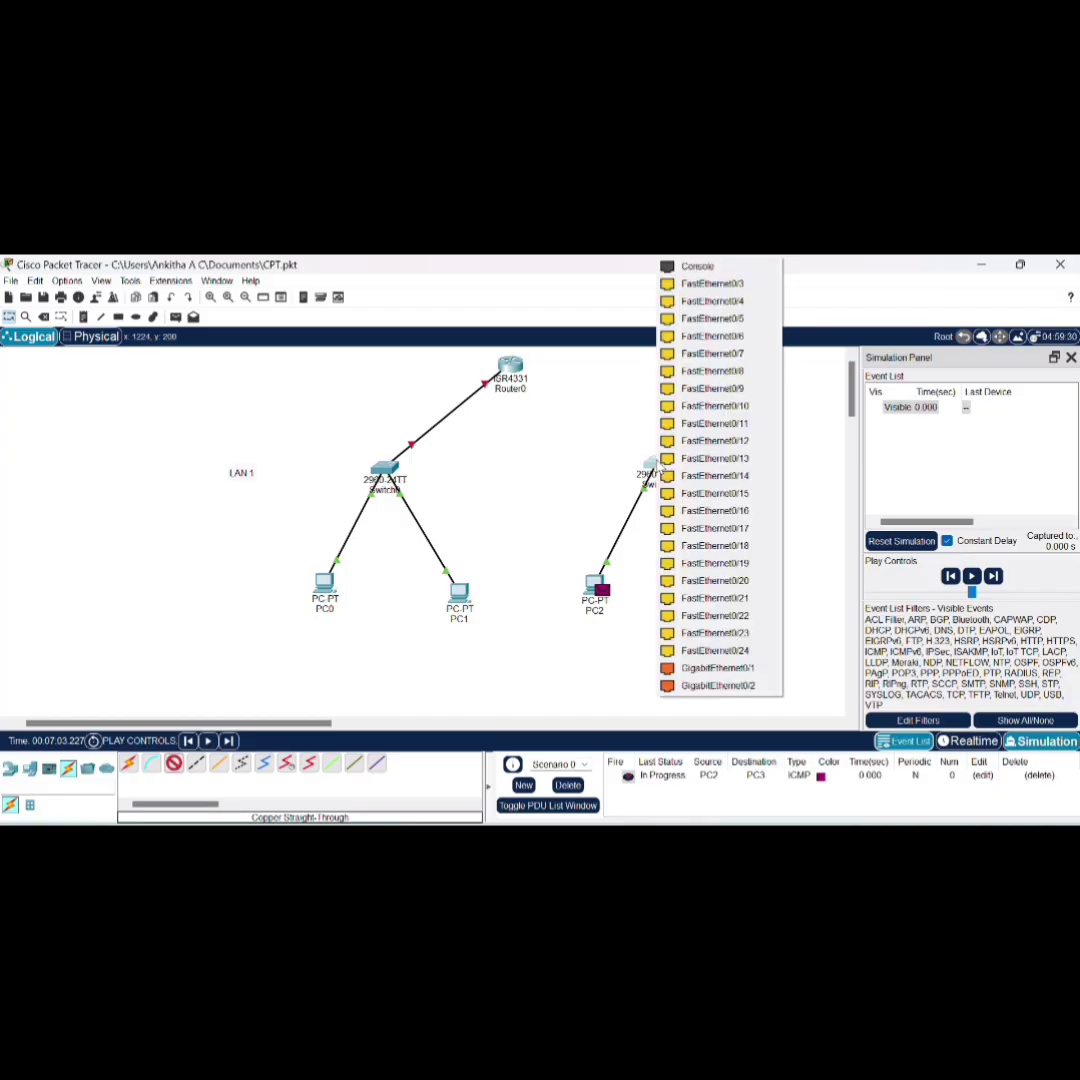
{"action": "left_click", "coordinate": [710, 285]}
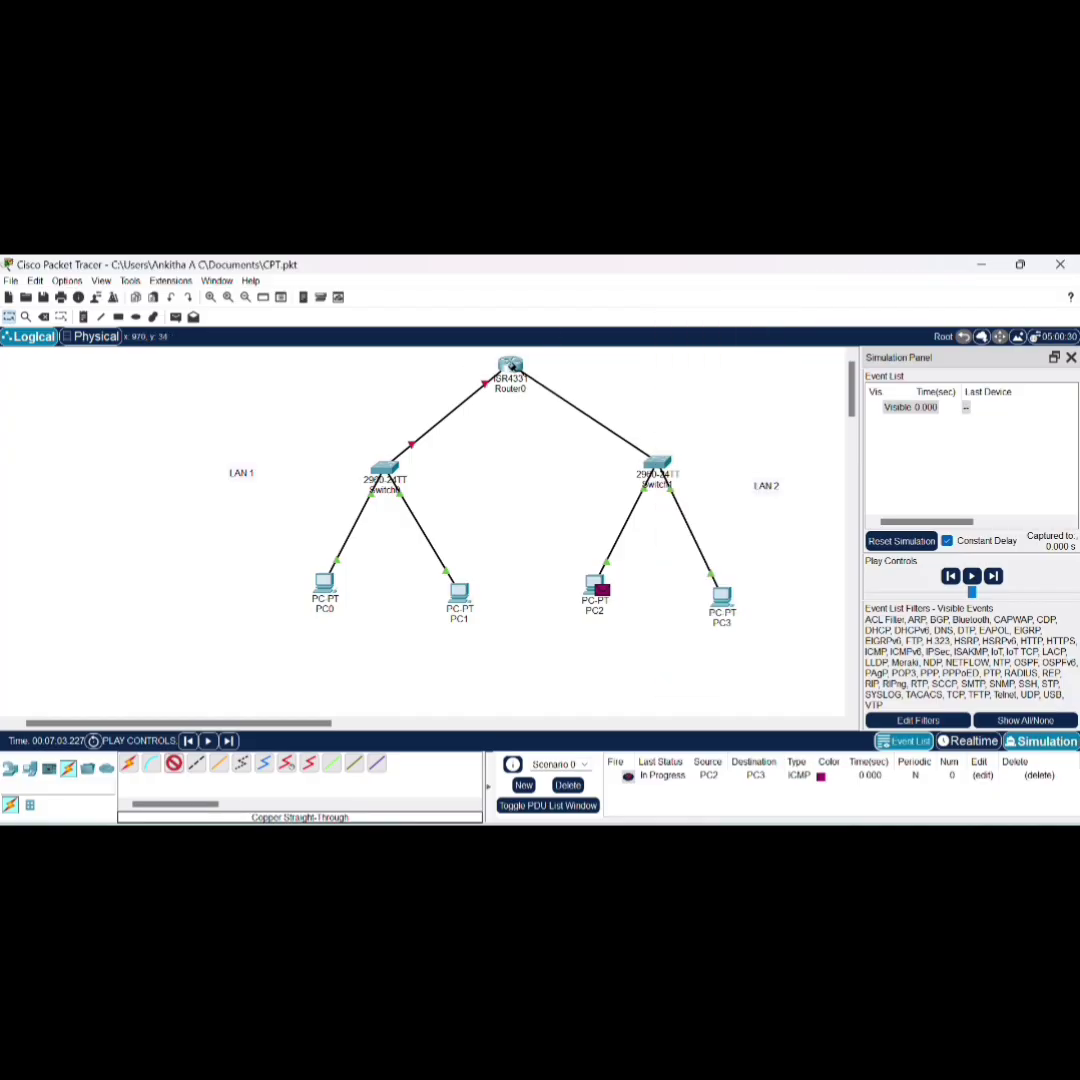
{"action": "left_click", "coordinate": [513, 368]}
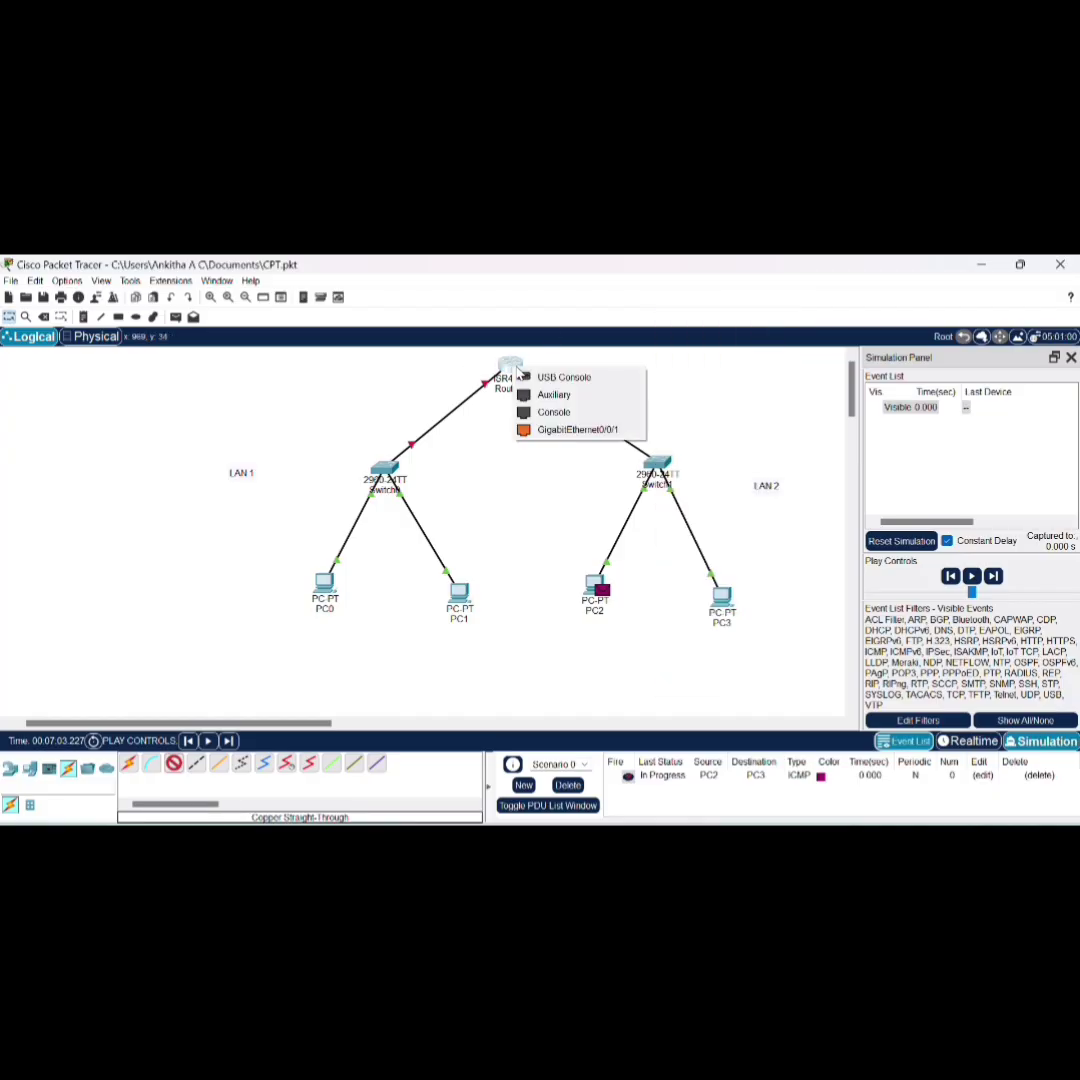
{"action": "left_click", "coordinate": [563, 432]}
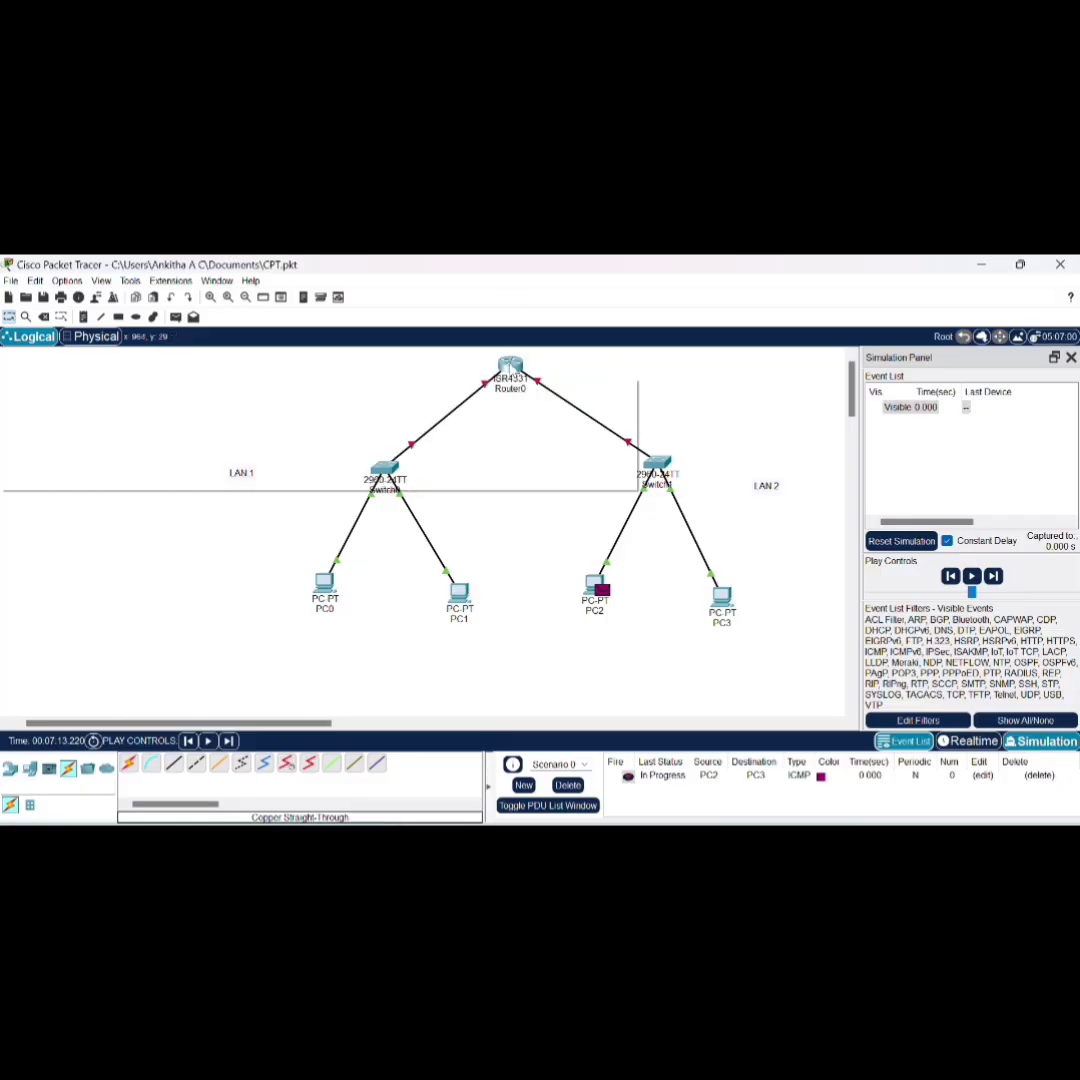
{"action": "left_click", "coordinate": [510, 368]}
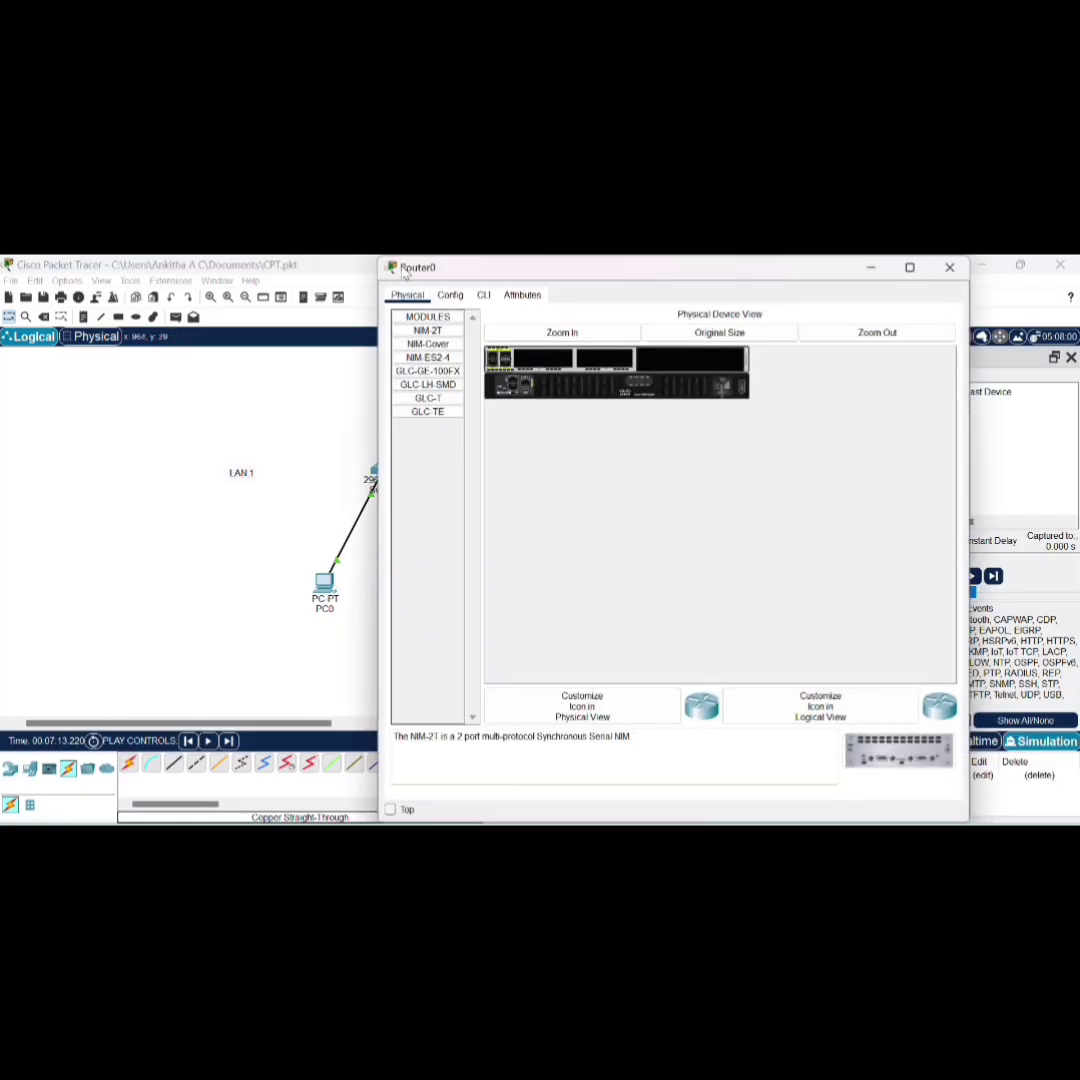
{"action": "left_click_drag", "start_coordinate": [403, 272], "coordinate": [258, 291]}
{"action": "left_click", "coordinate": [302, 315]}
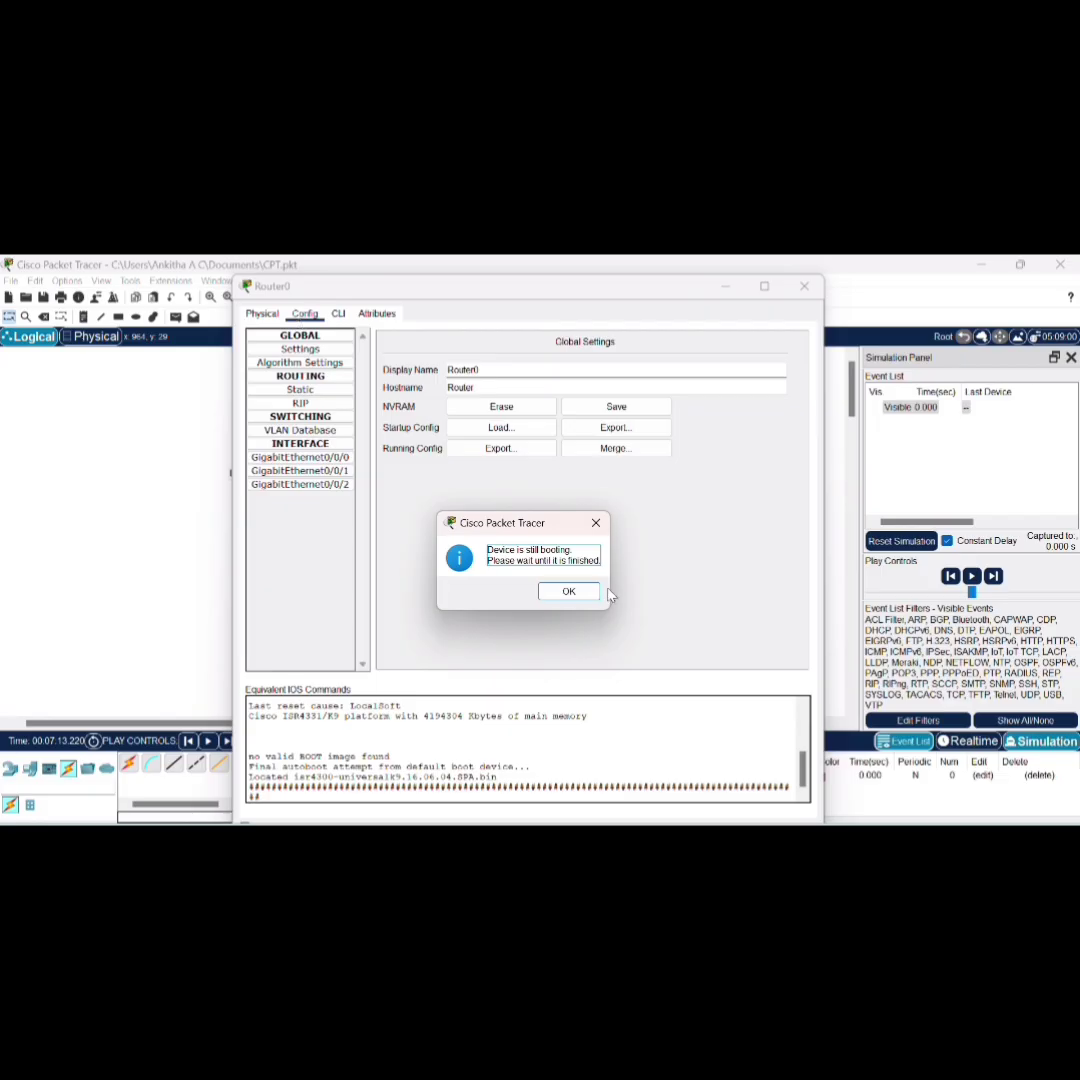
{"action": "left_click", "coordinate": [568, 591]}
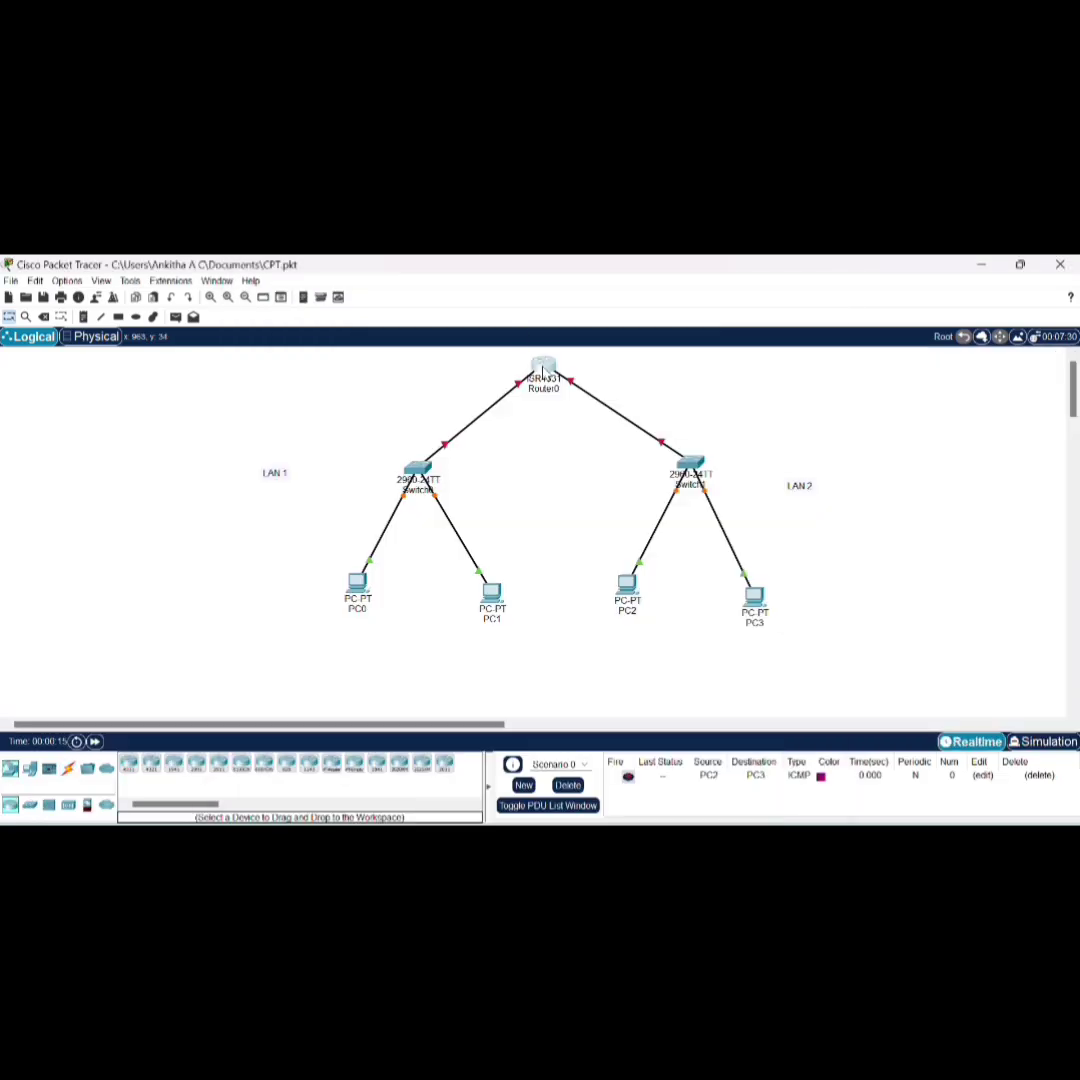
Step: Assign IPv4 address 150.1.1.3 with subnet mask 255.255.0.0 to Router0's GigabitEthernet0/0/0 interface and turn the port on
{"action": "left_click", "coordinate": [543, 368]}
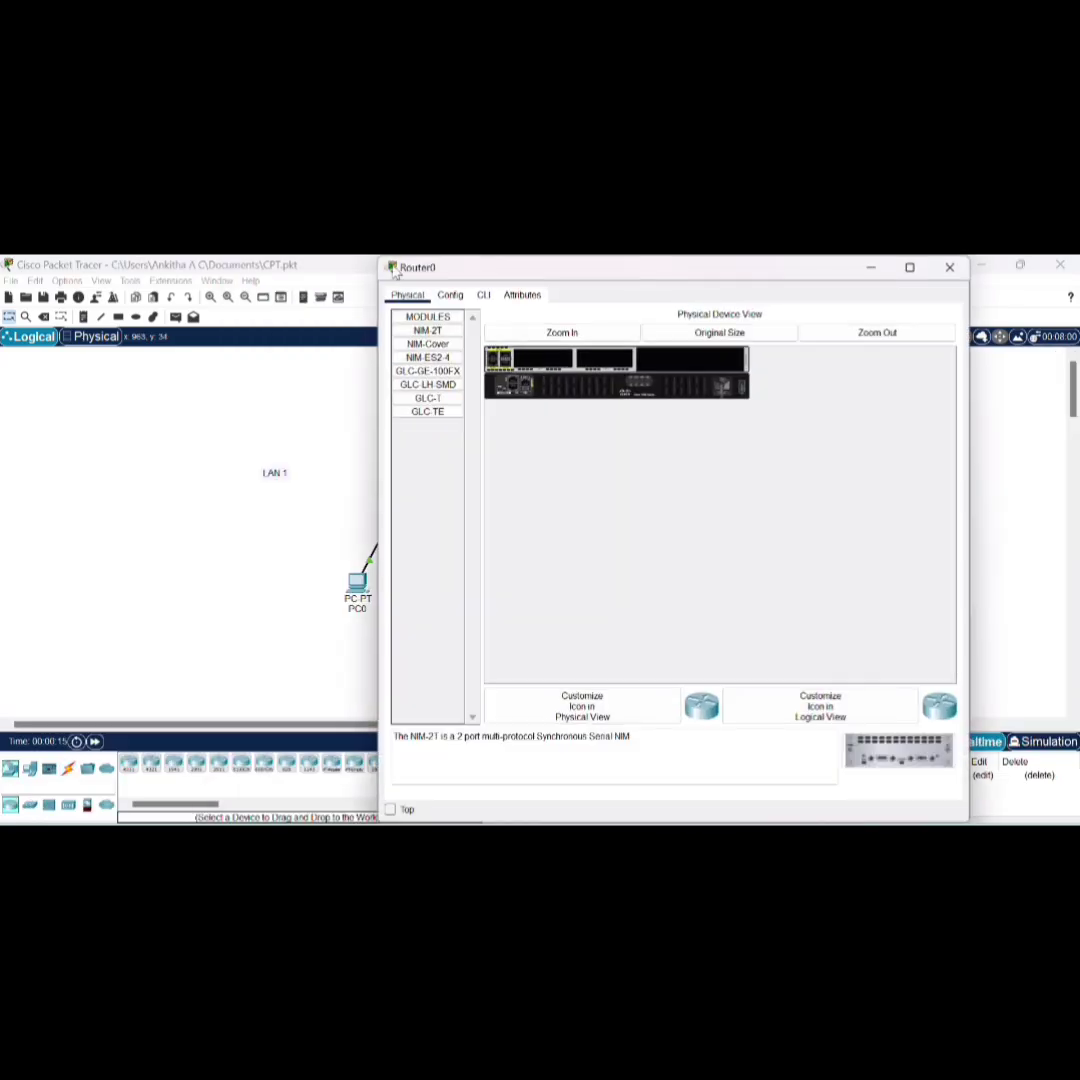
{"action": "left_click_drag", "start_coordinate": [398, 277], "coordinate": [247, 278]}
{"action": "left_click", "coordinate": [297, 296]}
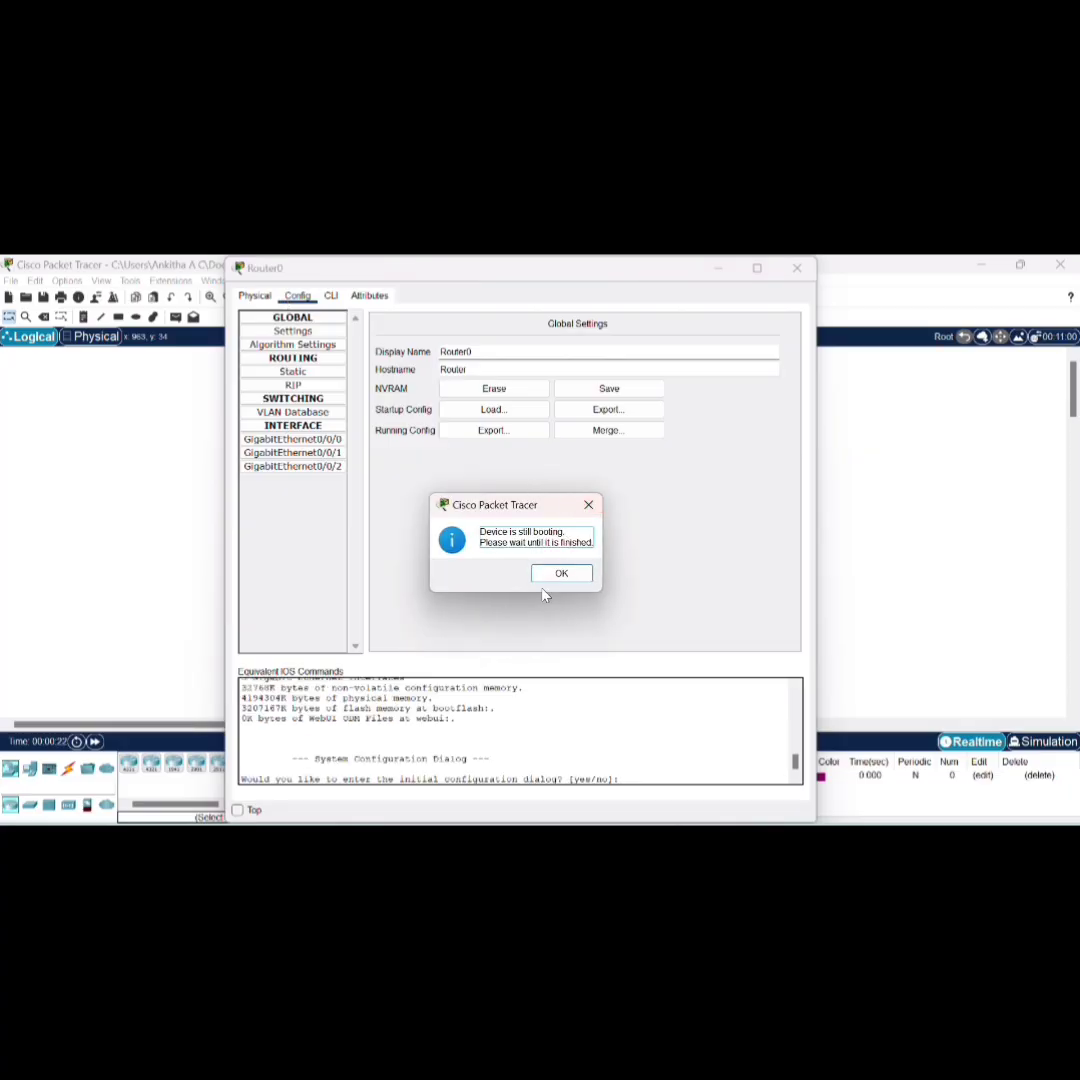
{"action": "left_click", "coordinate": [561, 573]}
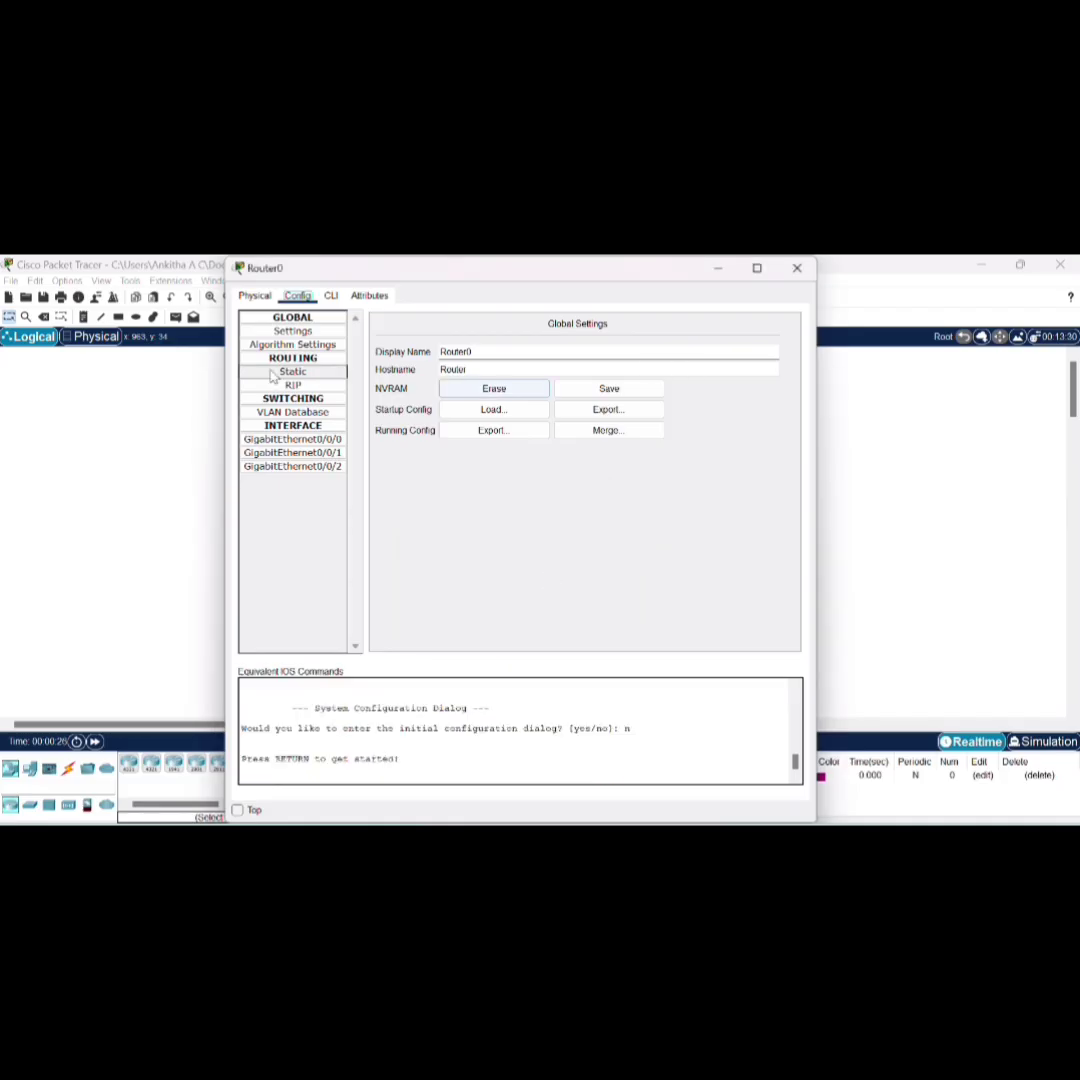
{"action": "left_click", "coordinate": [330, 441]}
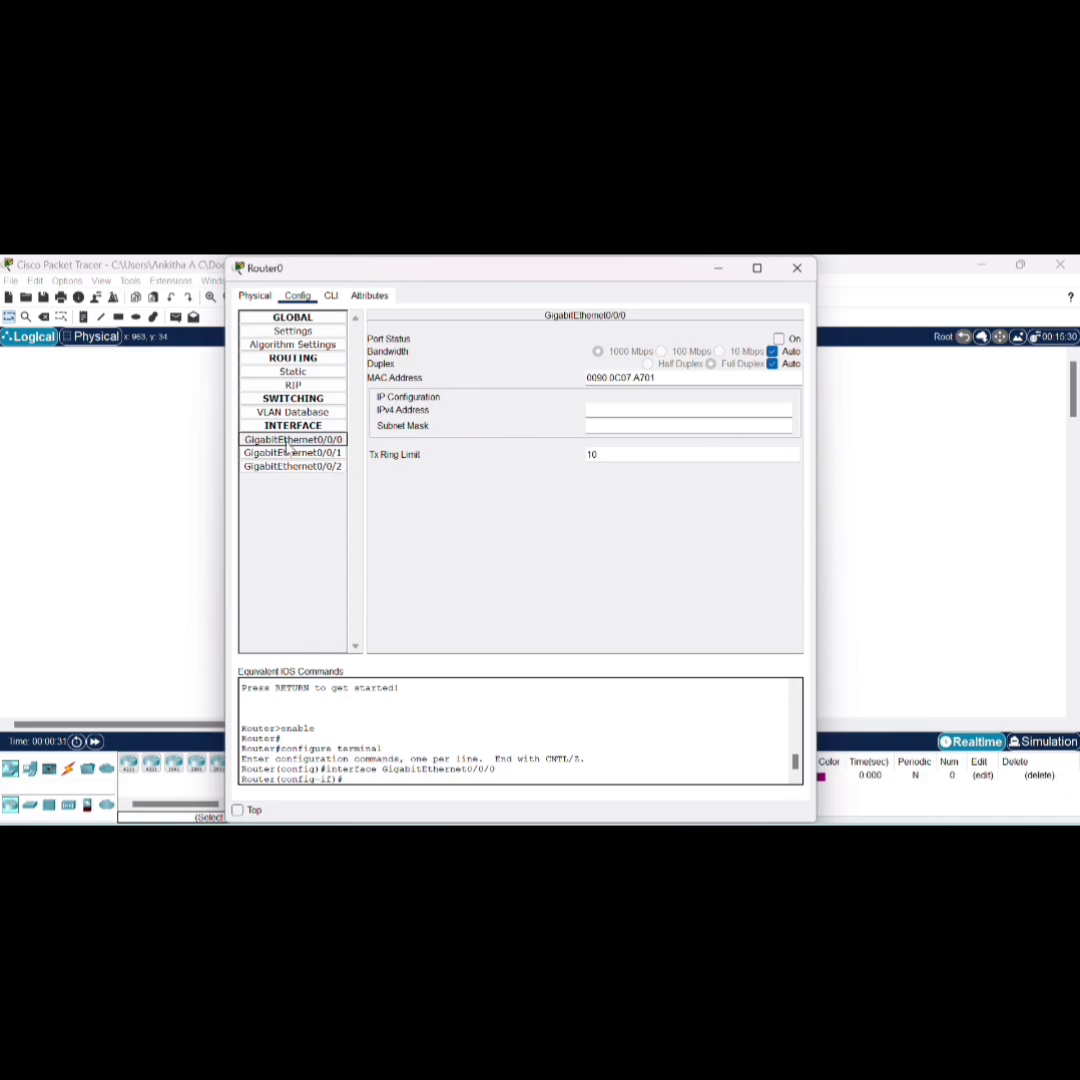
{"action": "left_click", "coordinate": [615, 407]}
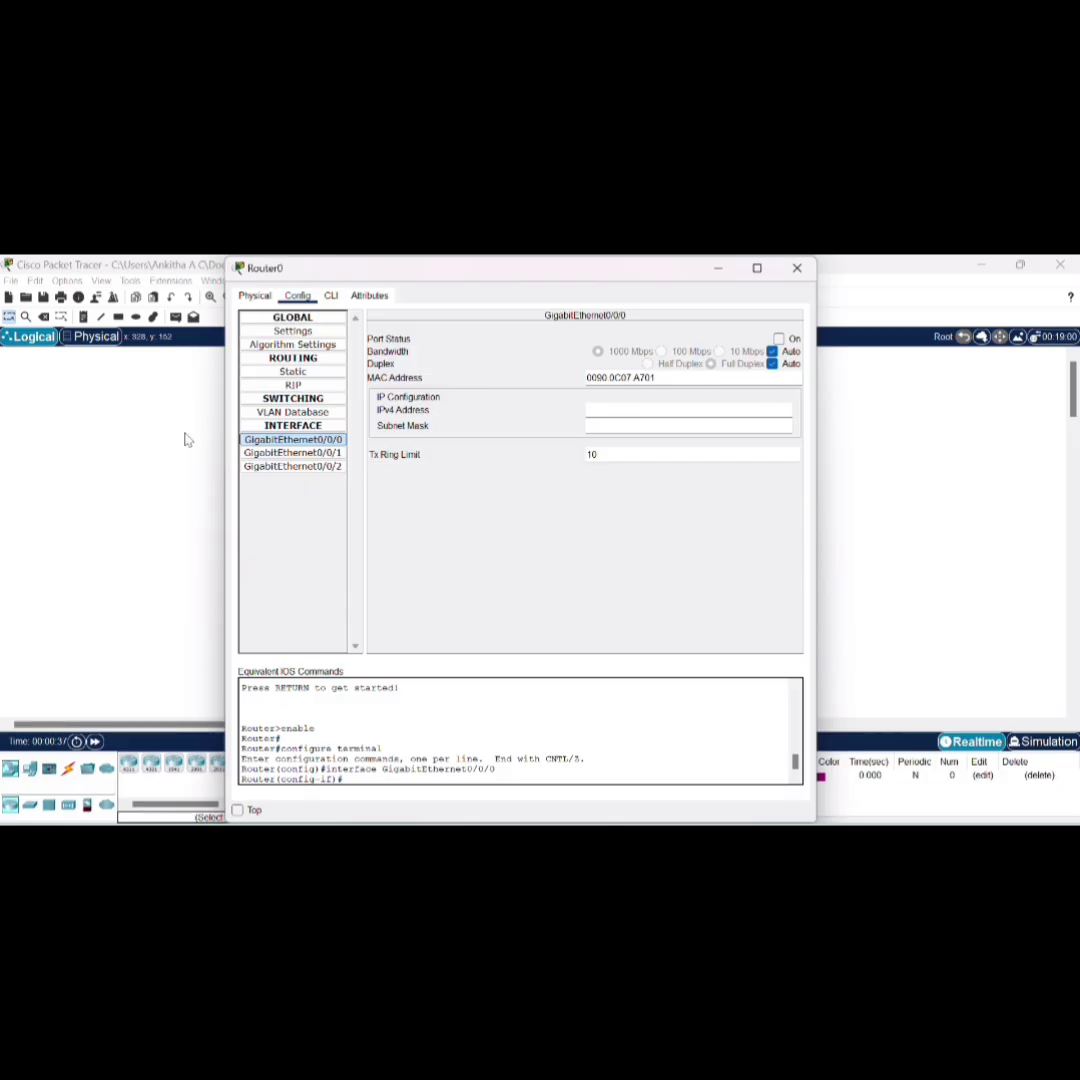
{"action": "left_click_drag", "start_coordinate": [270, 278], "coordinate": [580, 344]}
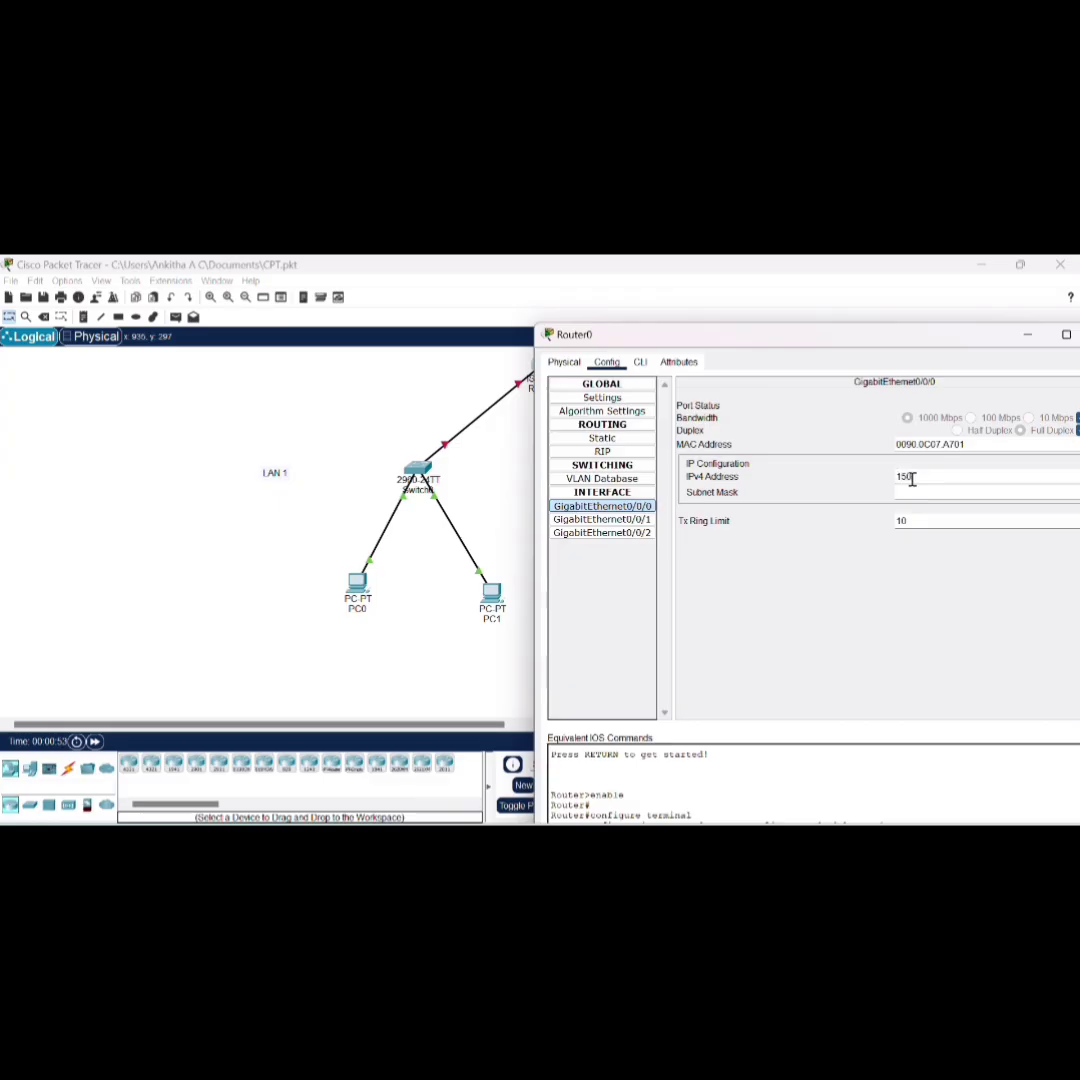
{"action": "type", "text": ".1.1.3"}
{"action": "left_click", "coordinate": [926, 490]}
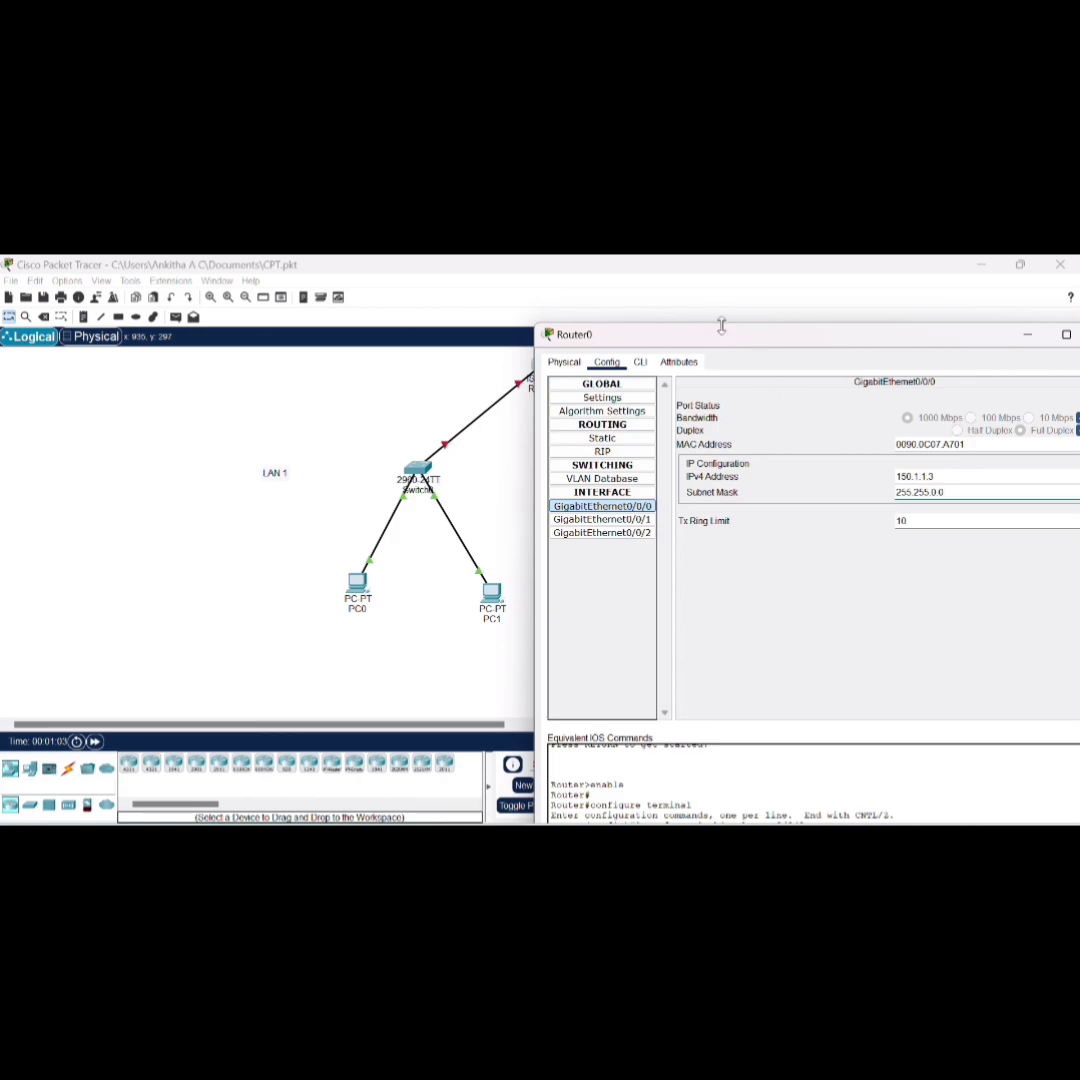
{"action": "left_click_drag", "start_coordinate": [730, 338], "coordinate": [456, 333]}
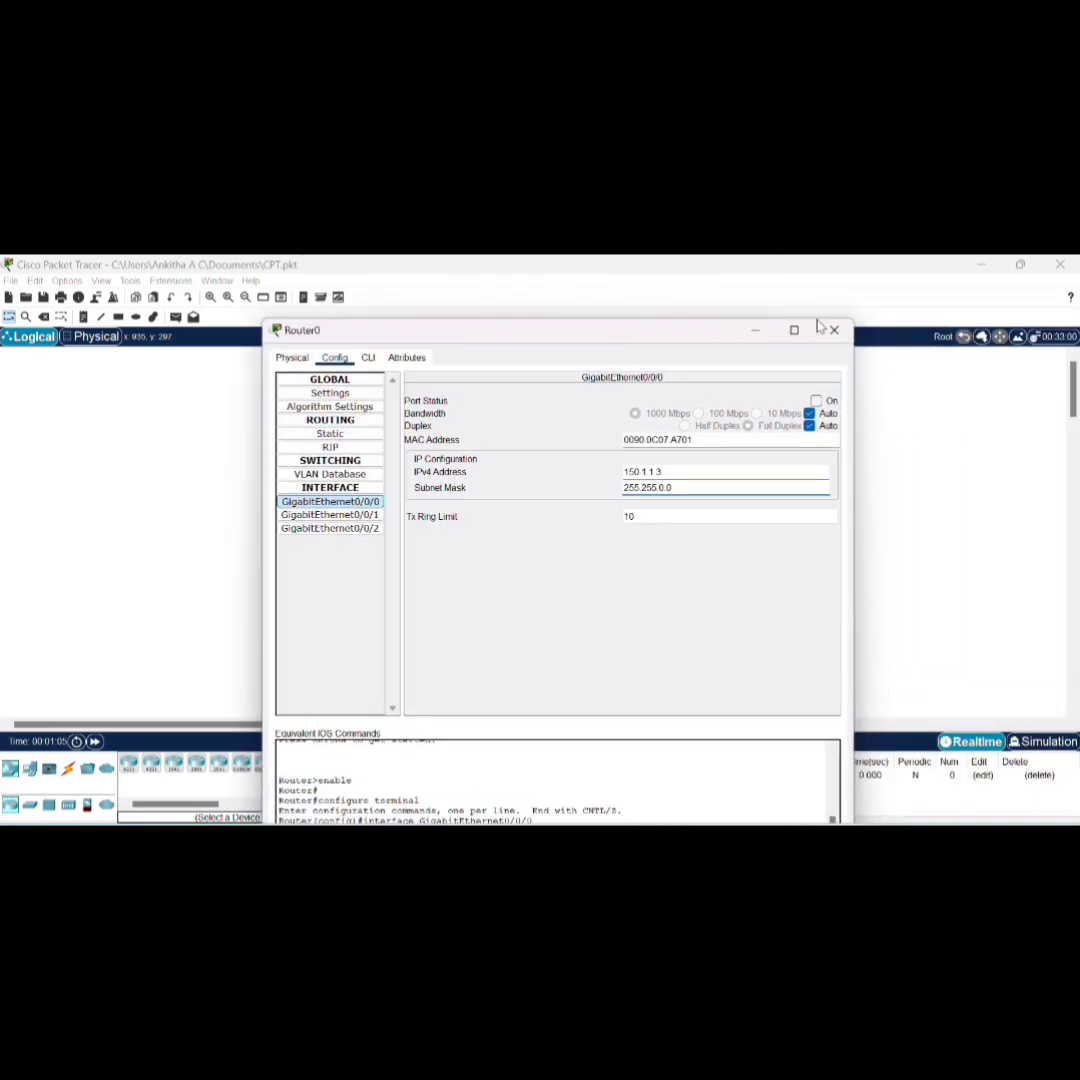
{"action": "left_click", "coordinate": [816, 400]}
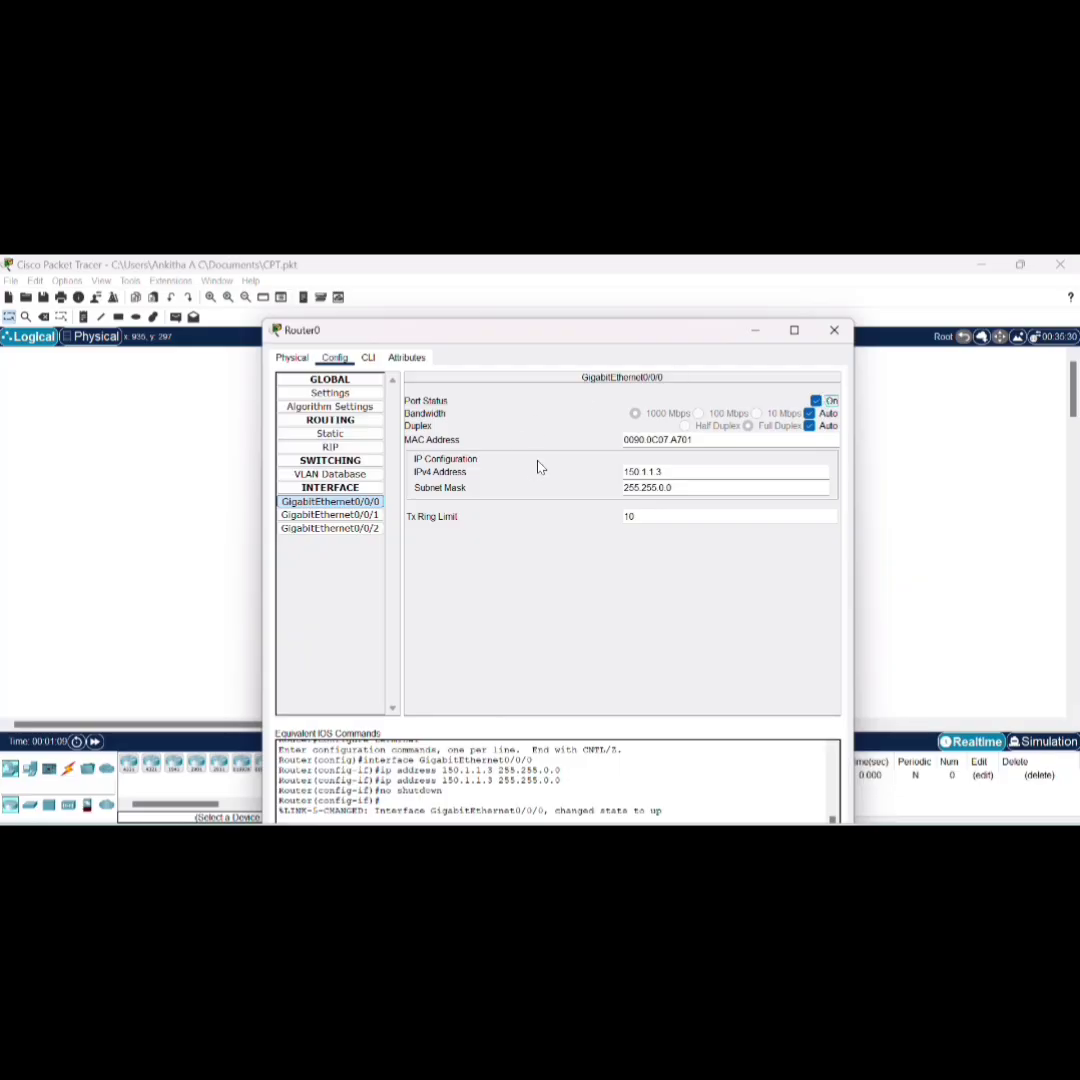
{"action": "left_click", "coordinate": [834, 330]}
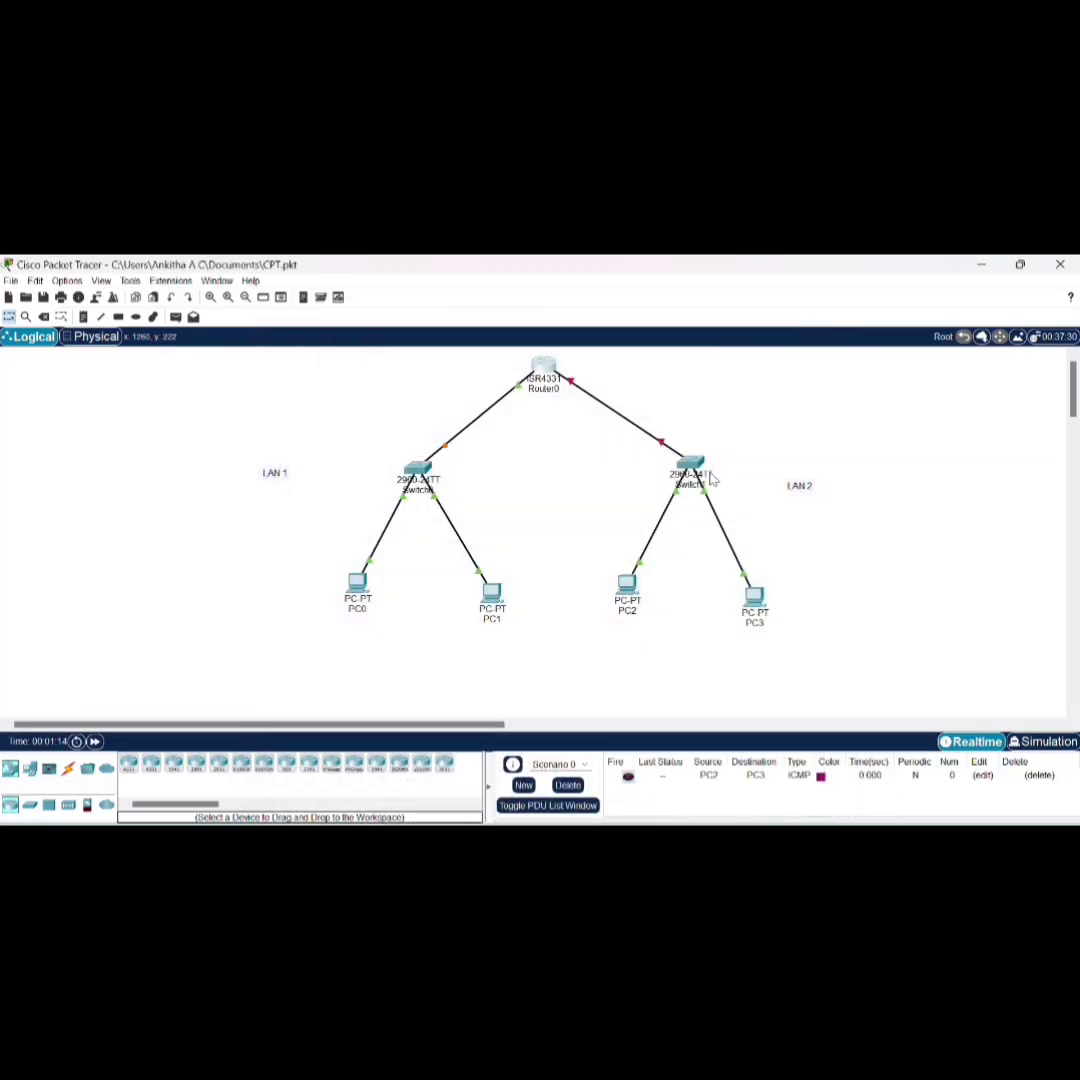
Step: Assign IPv4 address 192.168.1.3 with subnet mask 255.255.255.0 to Router0's GigabitEthernet0/0/1 interface and turn the port on
{"action": "left_click", "coordinate": [543, 372]}
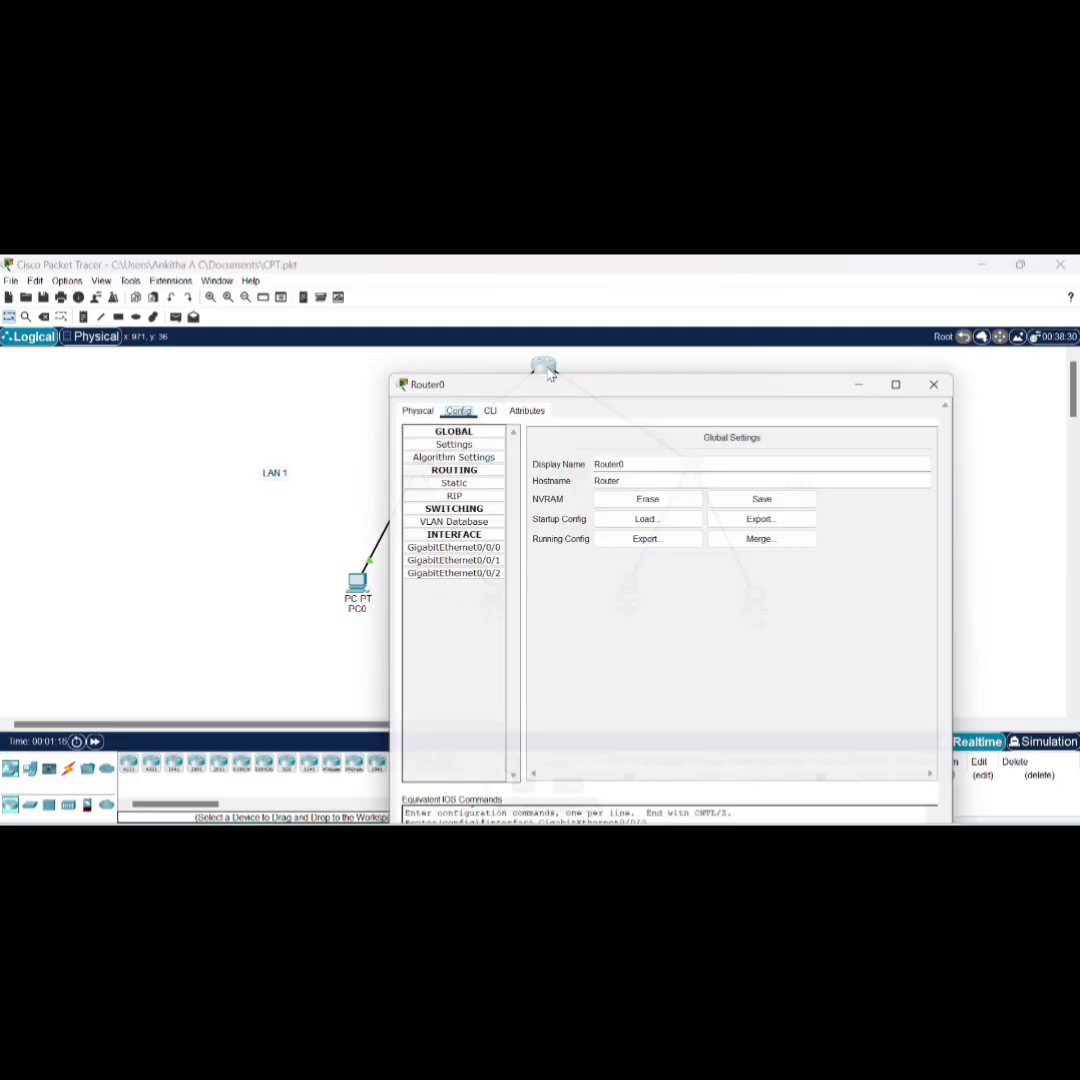
{"action": "left_click", "coordinate": [475, 453]}
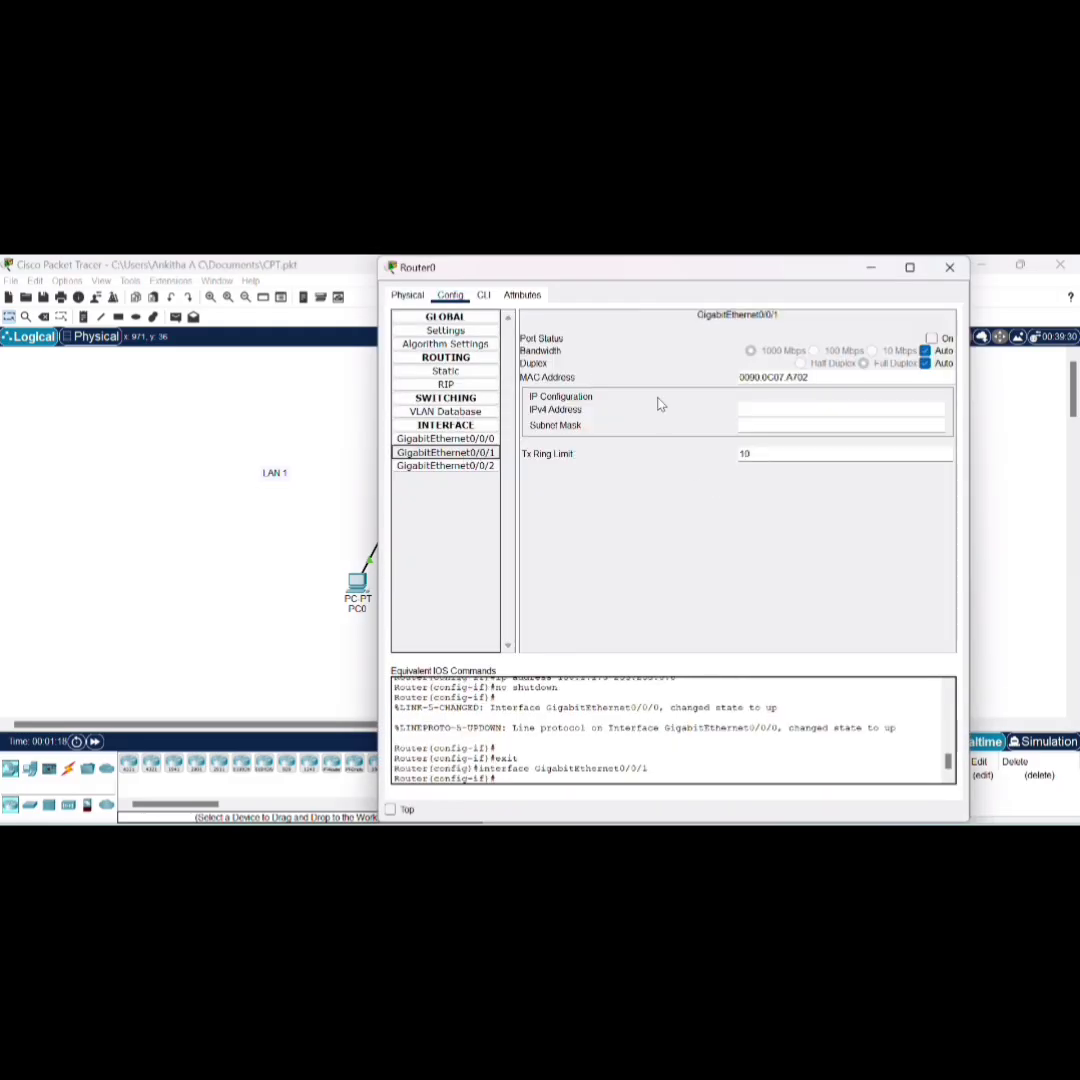
{"action": "left_click", "coordinate": [787, 410]}
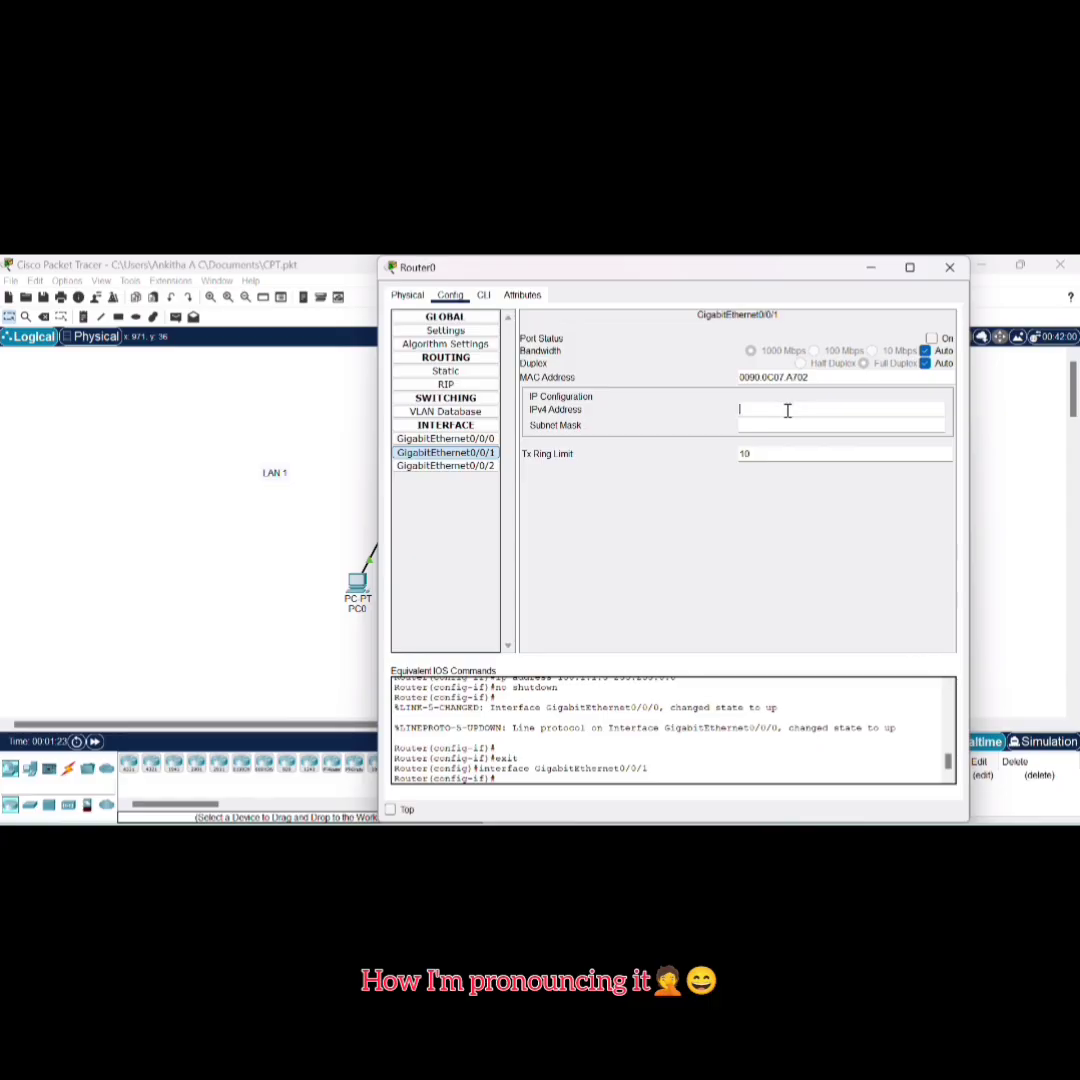
{"action": "type", "text": "192.168.1.3"}
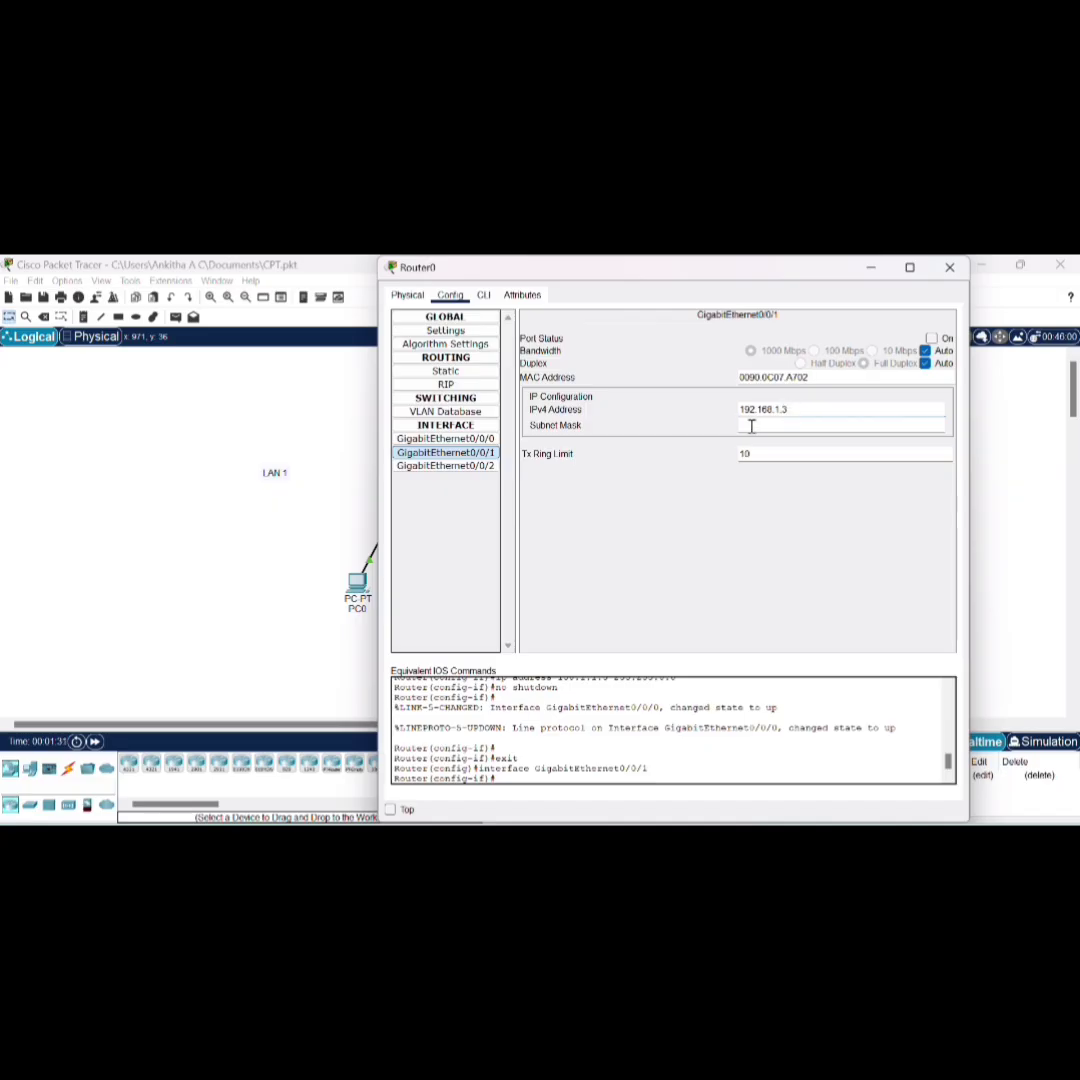
{"action": "left_click", "coordinate": [751, 426]}
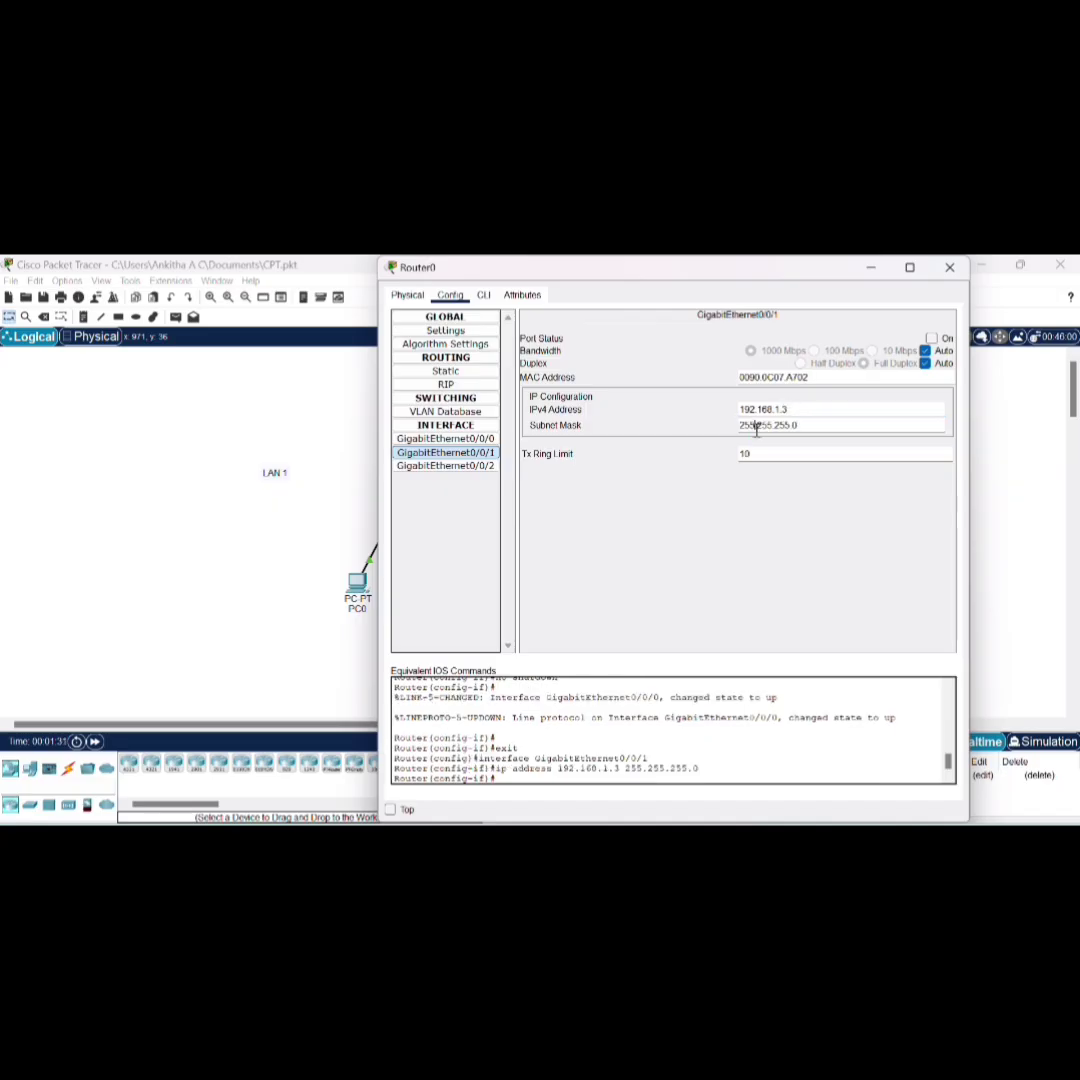
{"action": "left_click", "coordinate": [944, 339]}
{"action": "left_click", "coordinate": [950, 269]}
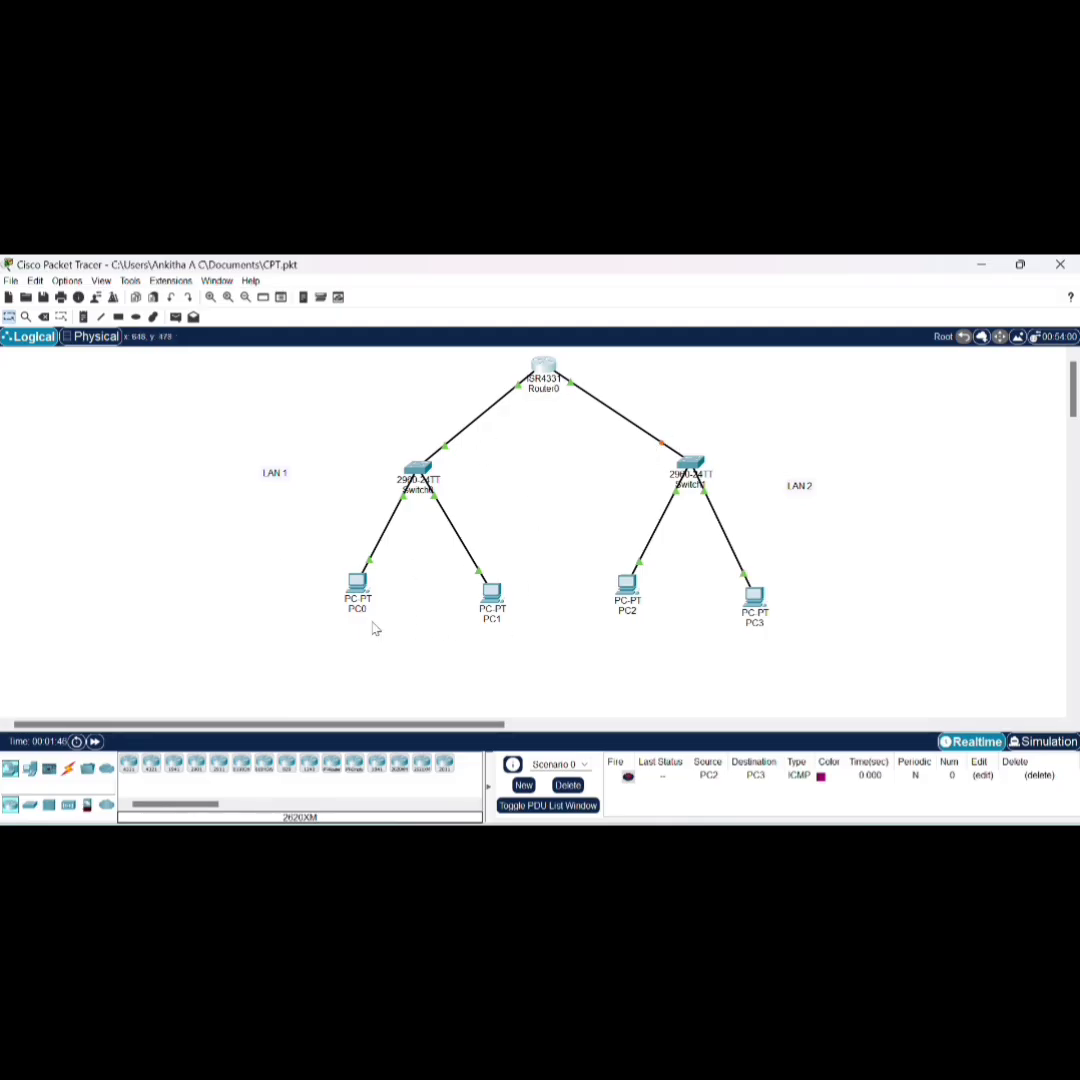
Step: Move the "LAN 1" text note closer to Switch0
{"action": "left_click_drag", "start_coordinate": [275, 474], "coordinate": [325, 475]}
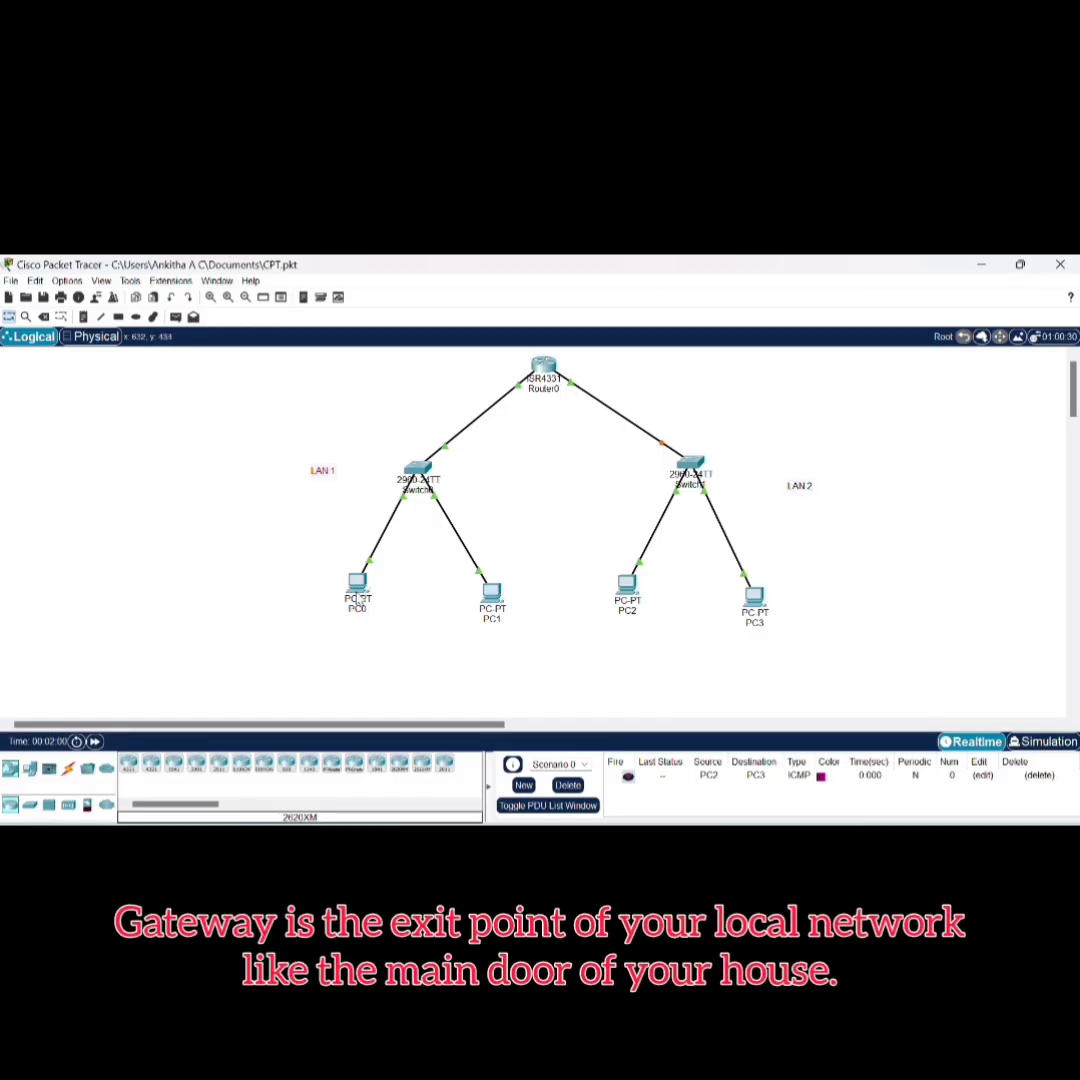
Step: Set PC0's IPv4 default gateway to the router's LAN 1 address, 150.1.1.3
{"action": "left_click", "coordinate": [357, 598]}
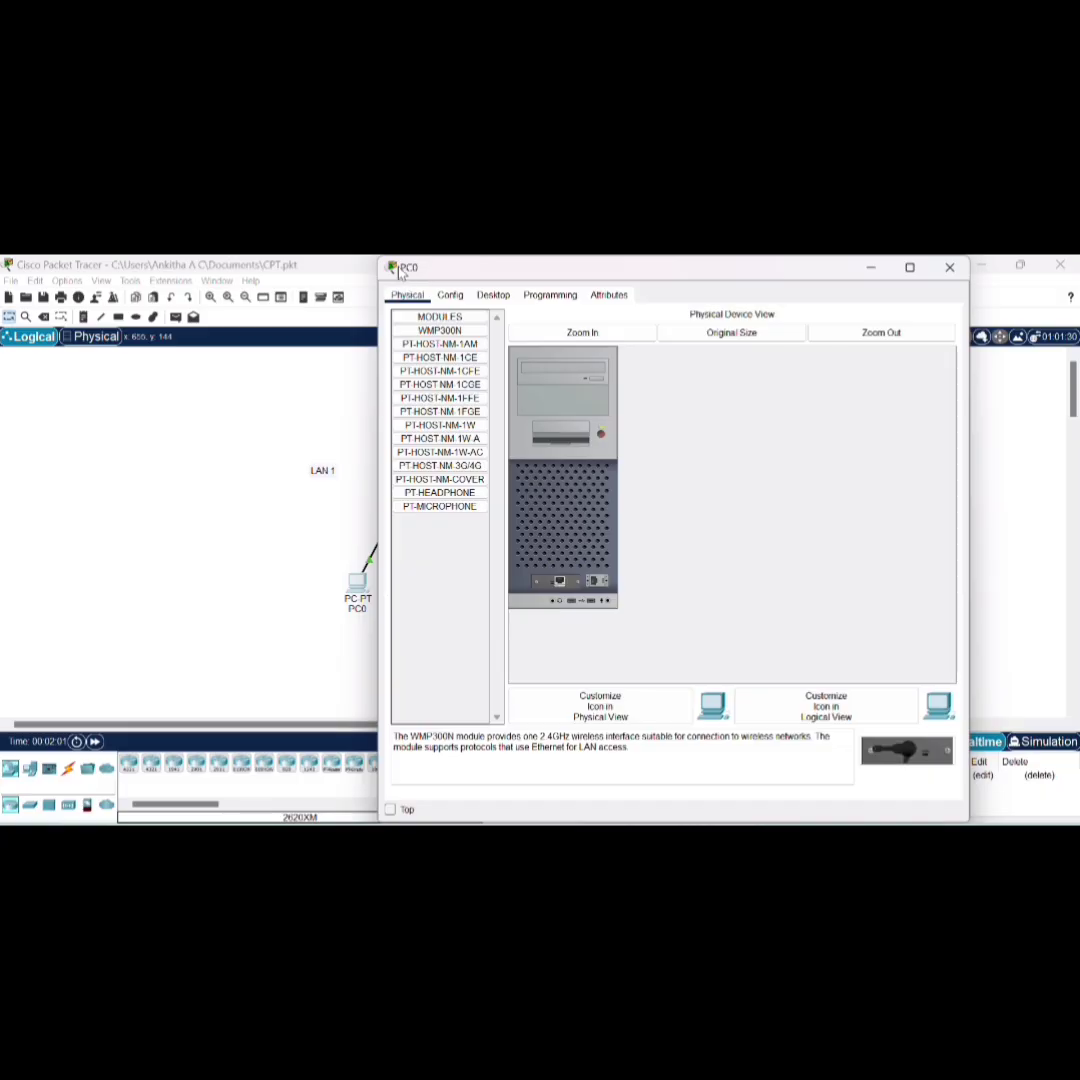
{"action": "left_click_drag", "start_coordinate": [400, 276], "coordinate": [270, 281]}
{"action": "left_click", "coordinate": [364, 300]}
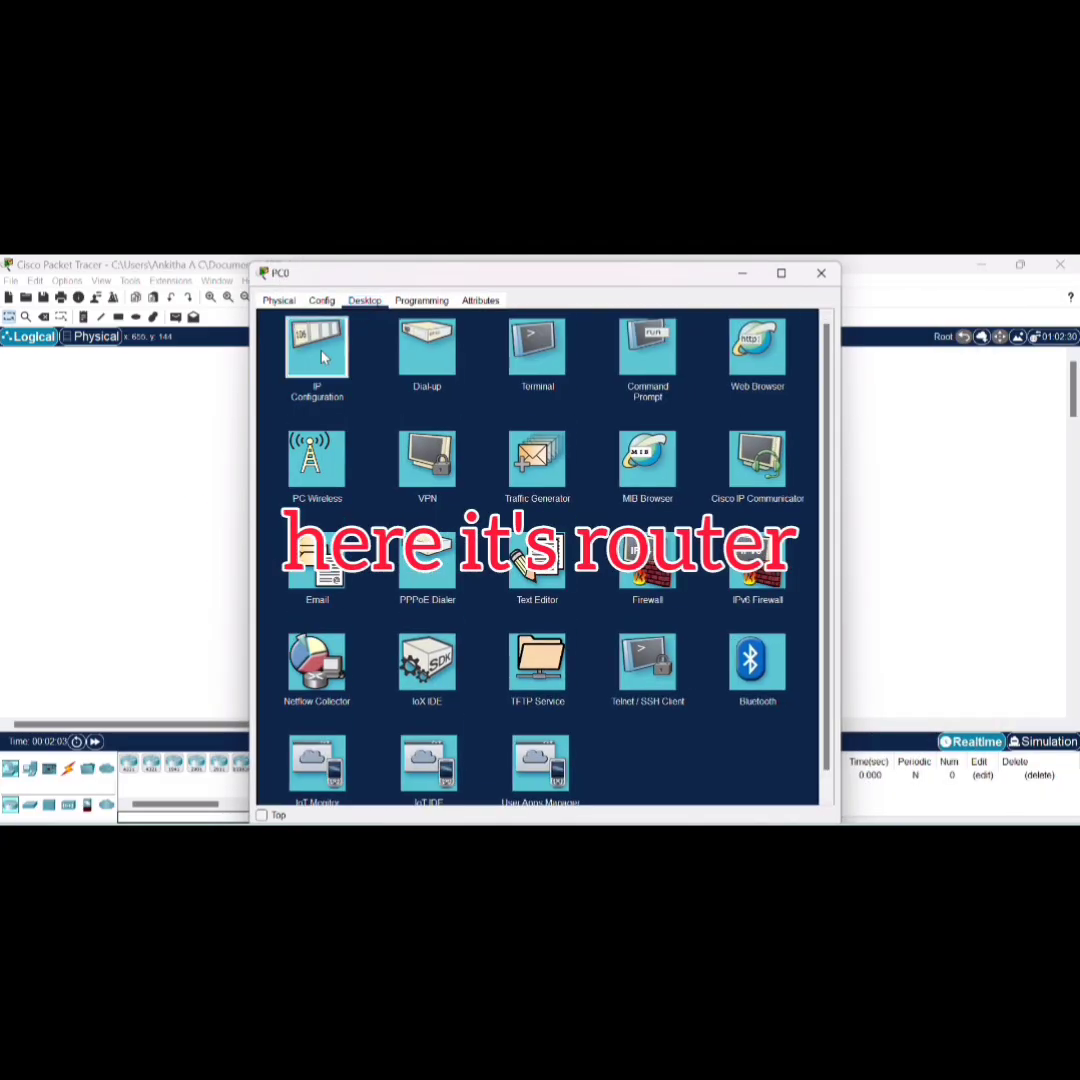
{"action": "left_click", "coordinate": [320, 352]}
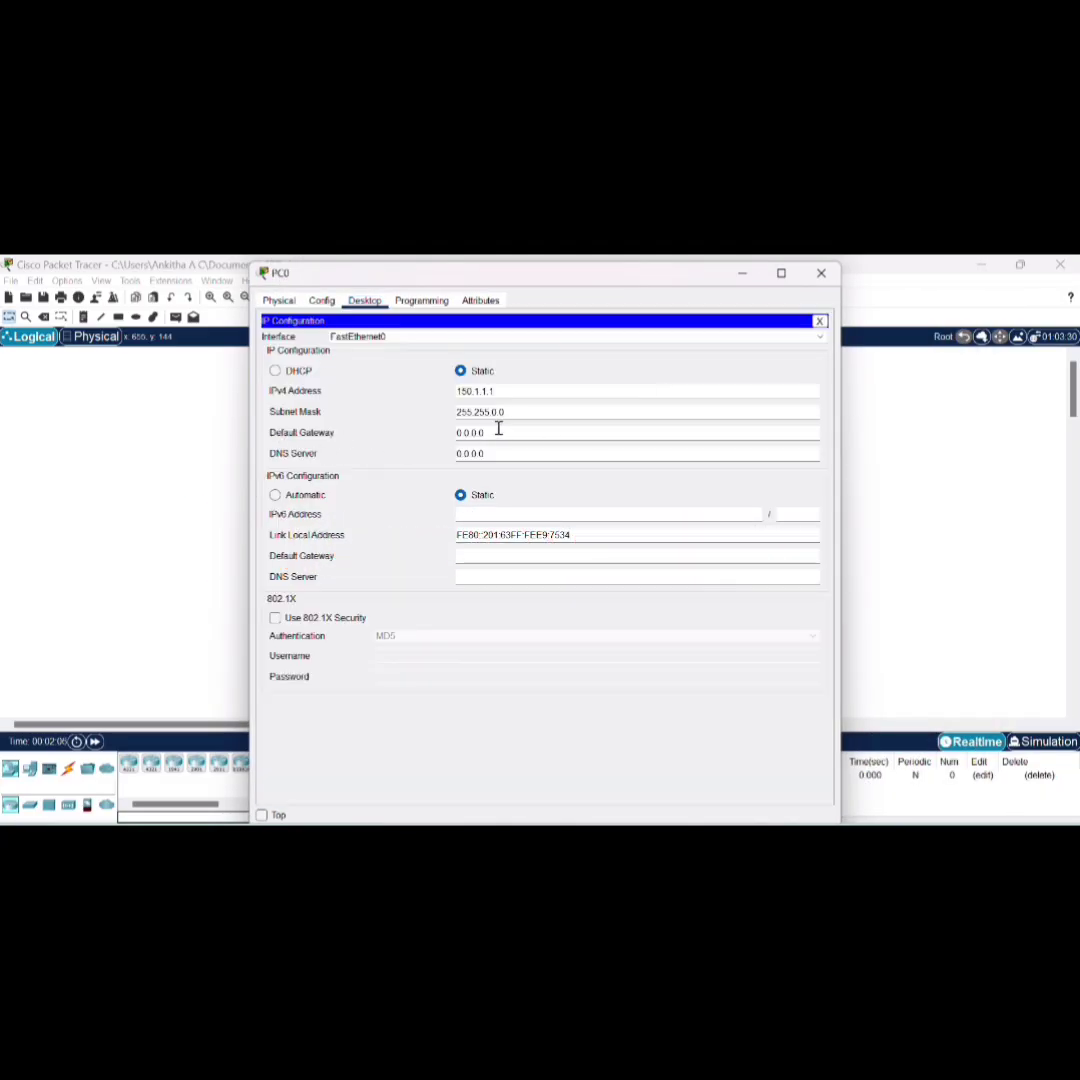
{"action": "left_click_drag", "start_coordinate": [495, 432], "coordinate": [419, 432]}
{"action": "key", "text": "BackSpace"}
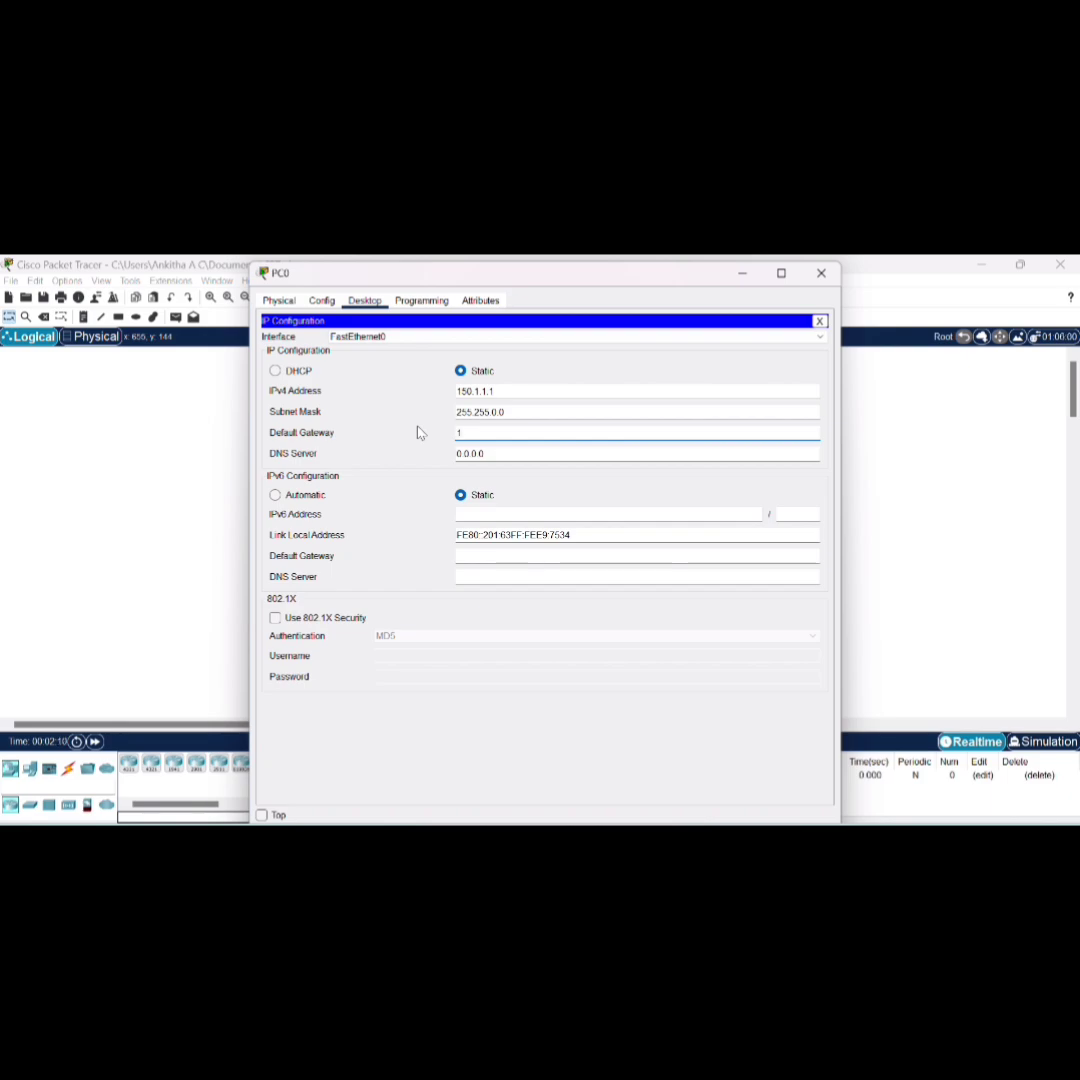
{"action": "type", "text": "150"}
{"action": "left_click", "coordinate": [516, 393]}
{"action": "left_click", "coordinate": [614, 492]}
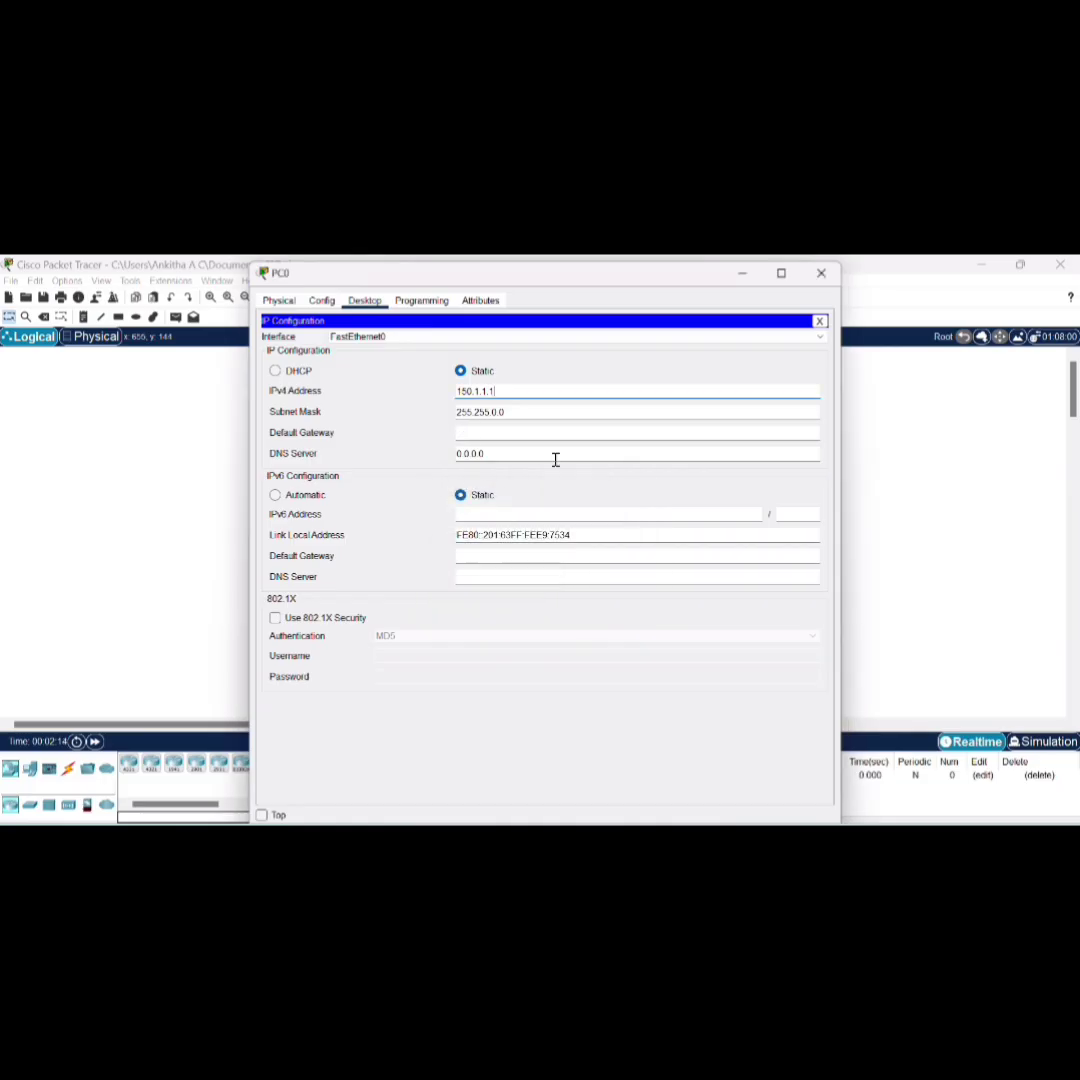
{"action": "left_click", "coordinate": [493, 431]}
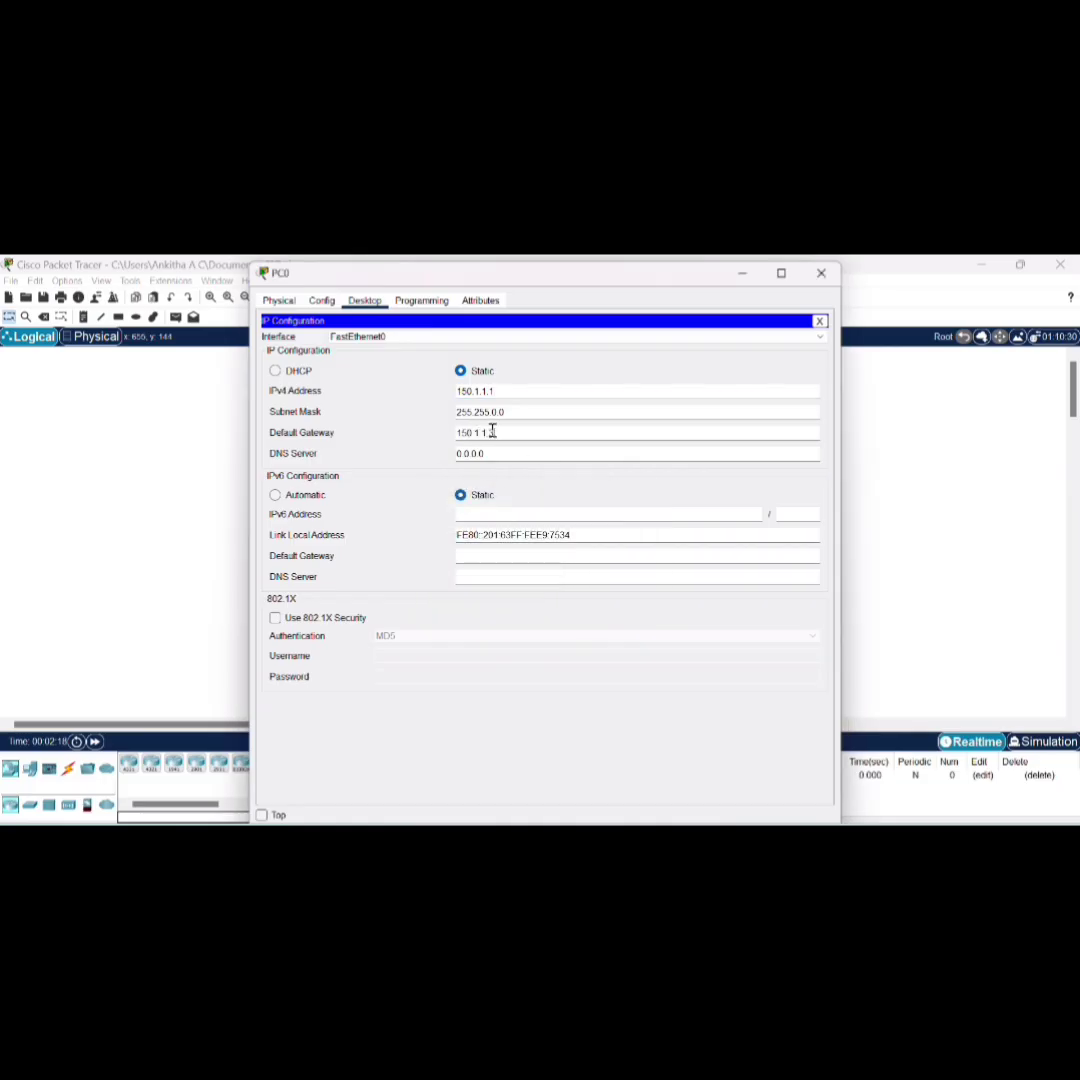
{"action": "left_click", "coordinate": [821, 272]}
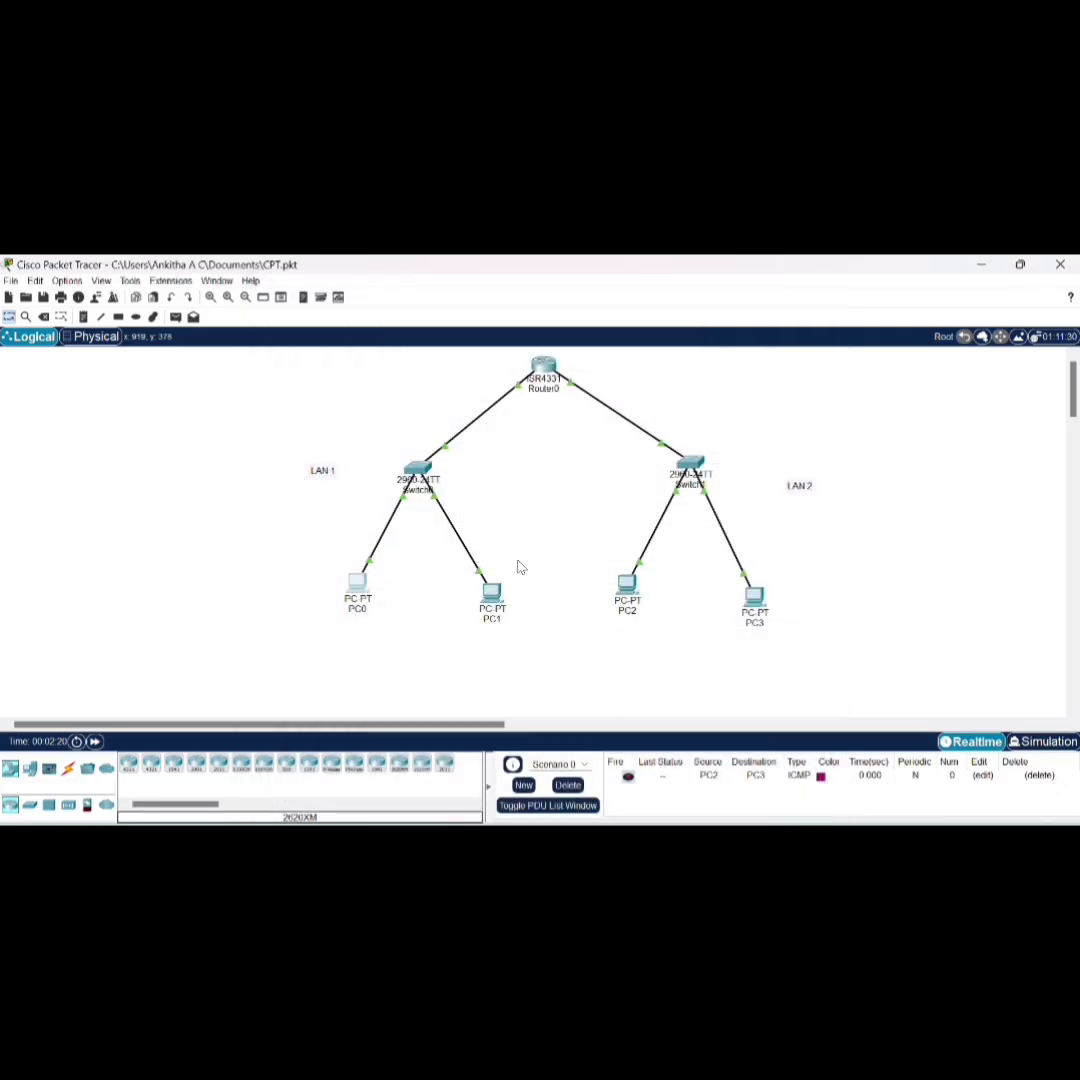
Step: Set PC1's IPv4 default gateway to the router's LAN 1 interface address
{"action": "left_click", "coordinate": [489, 597]}
{"action": "left_click", "coordinate": [493, 399]}
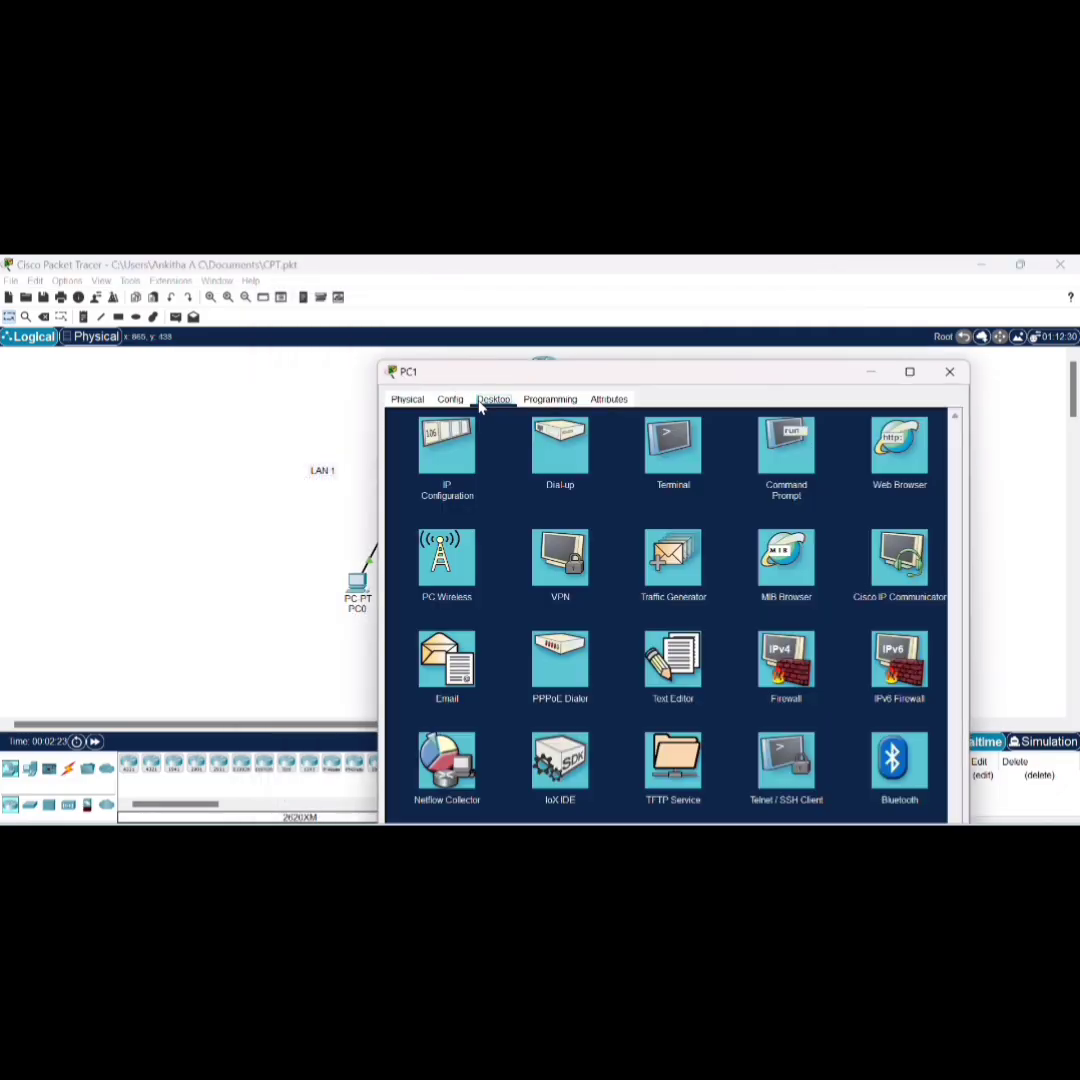
{"action": "left_click", "coordinate": [450, 450]}
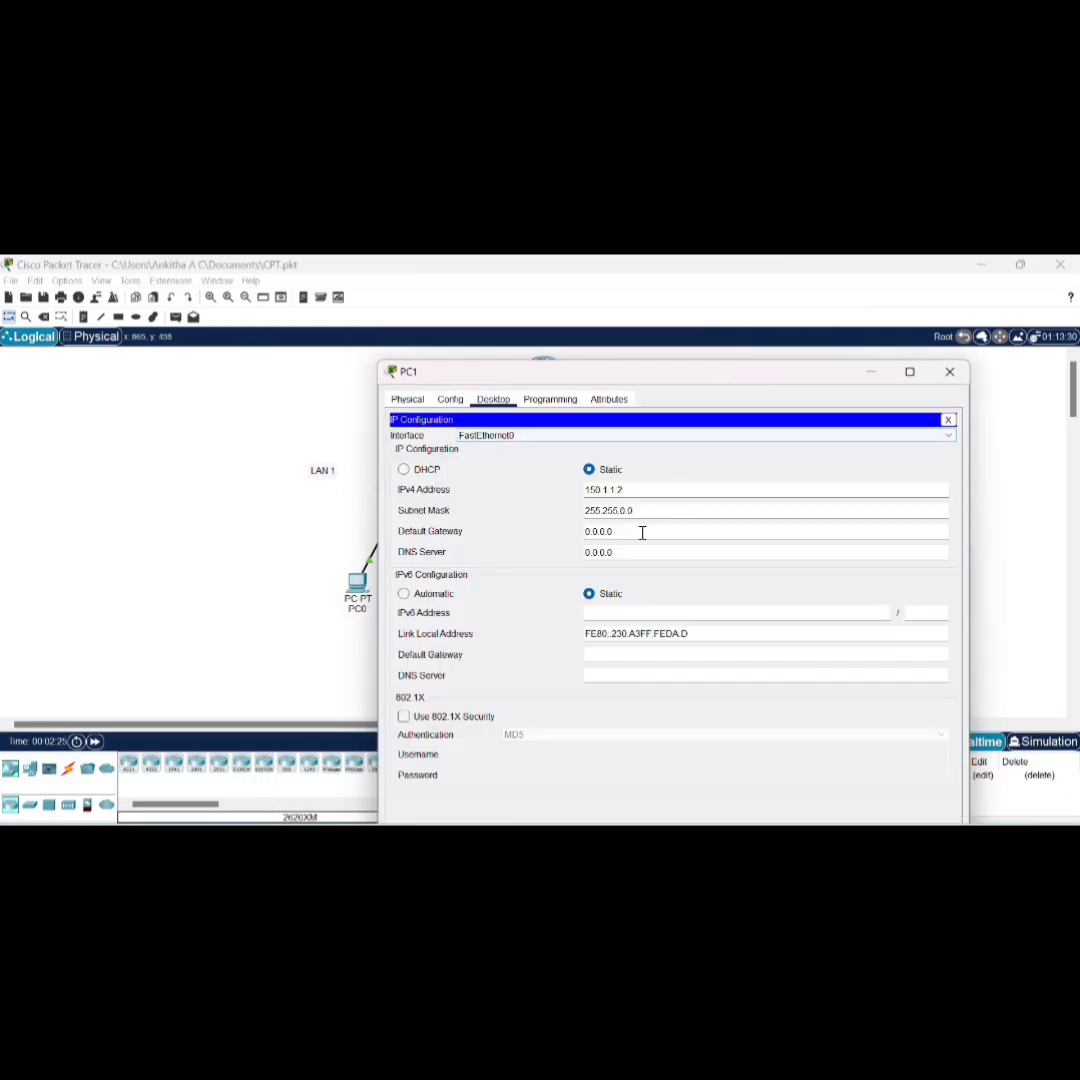
{"action": "left_click_drag", "start_coordinate": [632, 489], "coordinate": [571, 489]}
{"action": "key", "text": "ctrl+c"}
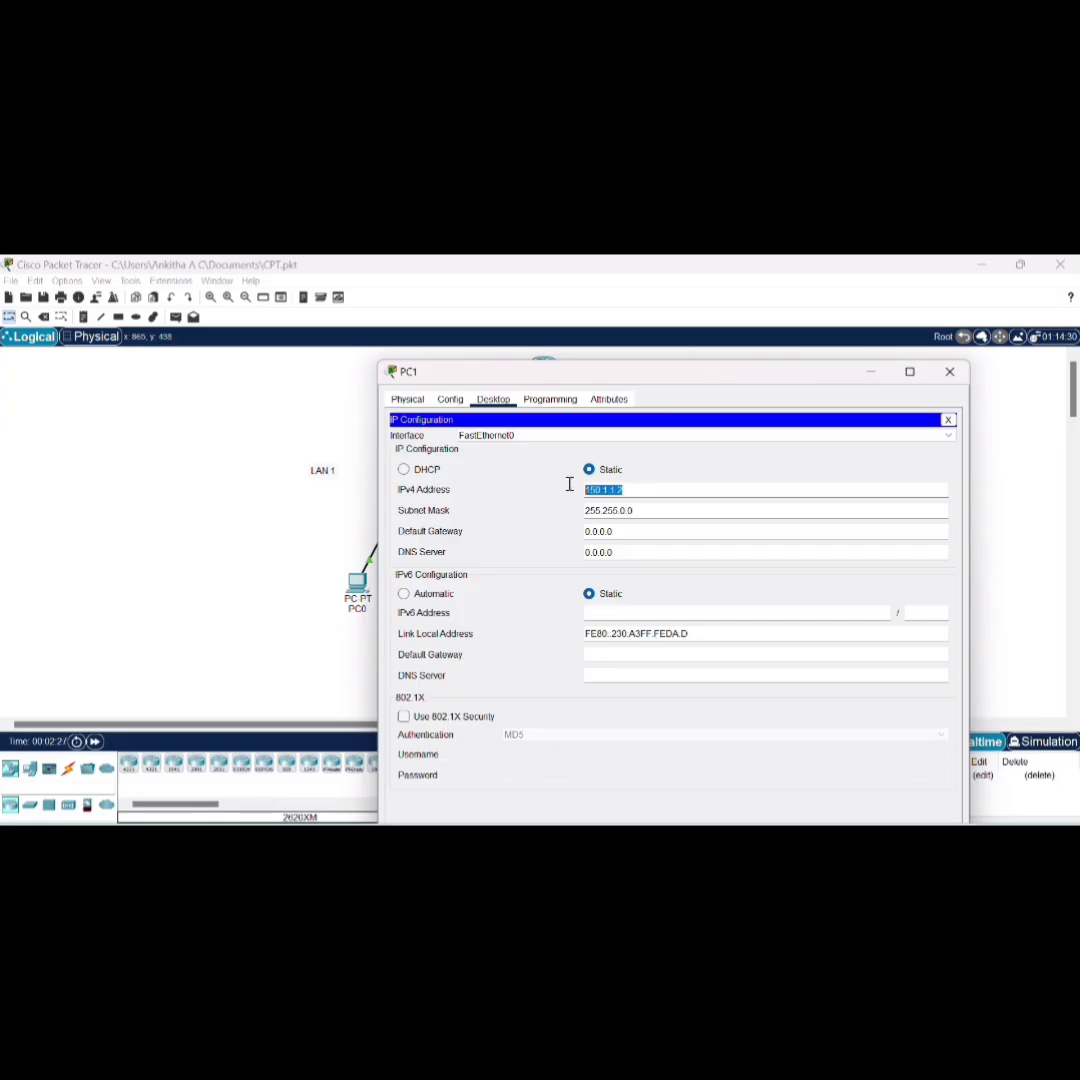
{"action": "left_click_drag", "start_coordinate": [633, 530], "coordinate": [582, 531]}
{"action": "type", "text": "0"}
{"action": "key", "text": "ctrl+v"}
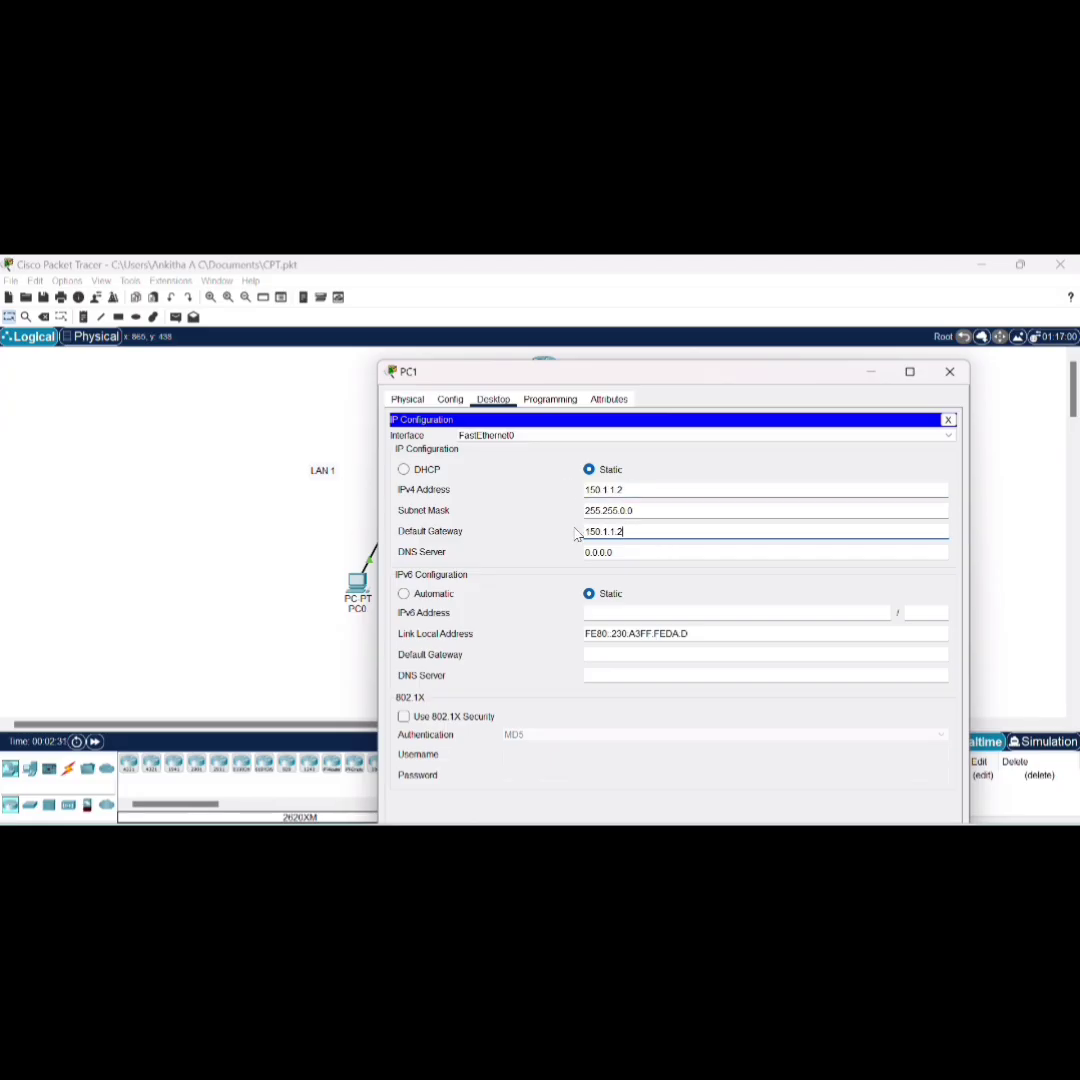
{"action": "left_click", "coordinate": [949, 372]}
Step: Set PC2's IPv4 default gateway to the router's LAN 2 address, 192.168.1.3
{"action": "scroll", "coordinate": [613, 537], "scroll_direction": "right", "scroll_amount": 2}
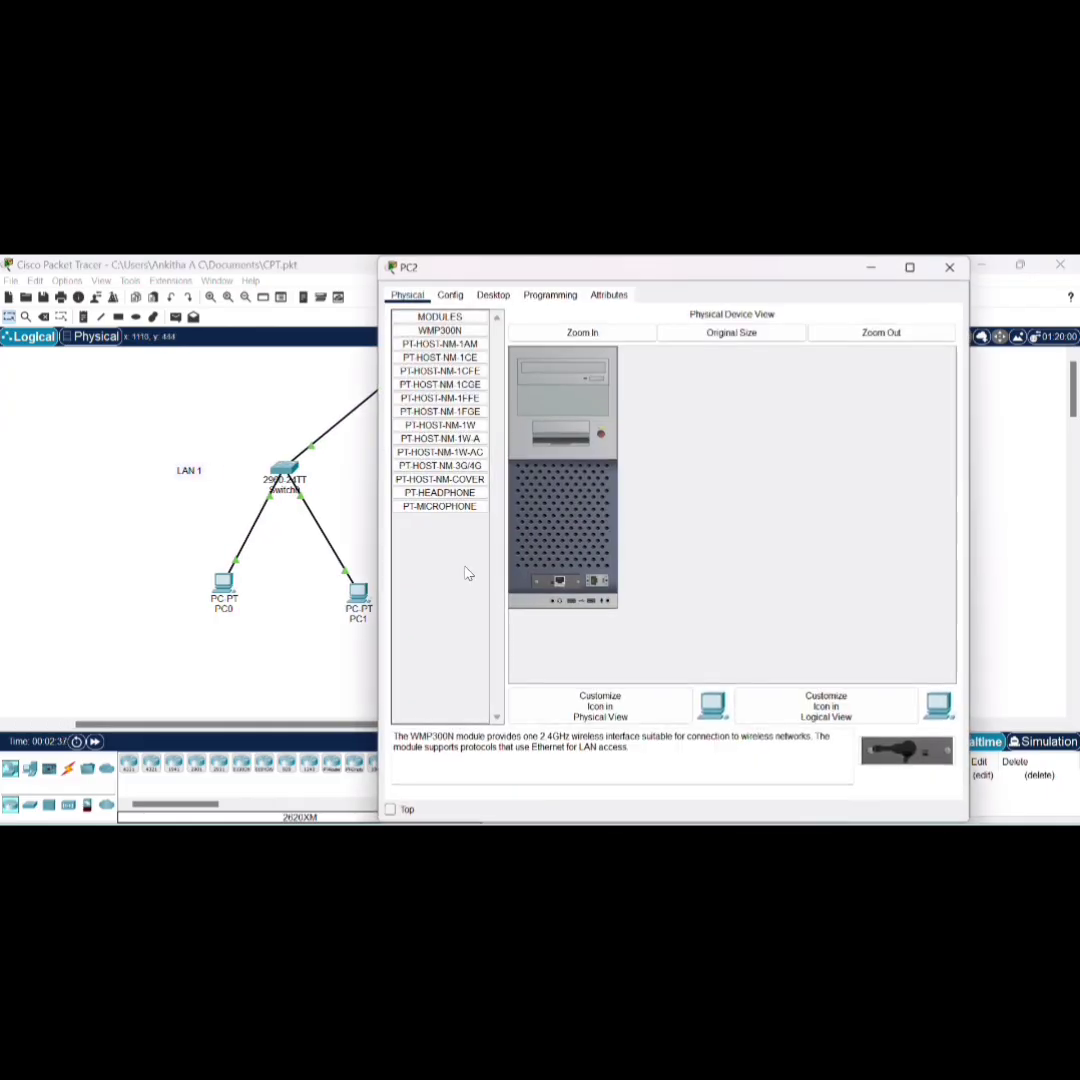
{"action": "left_click", "coordinate": [491, 598]}
{"action": "left_click_drag", "start_coordinate": [391, 275], "coordinate": [273, 284]}
{"action": "left_click", "coordinate": [373, 303]}
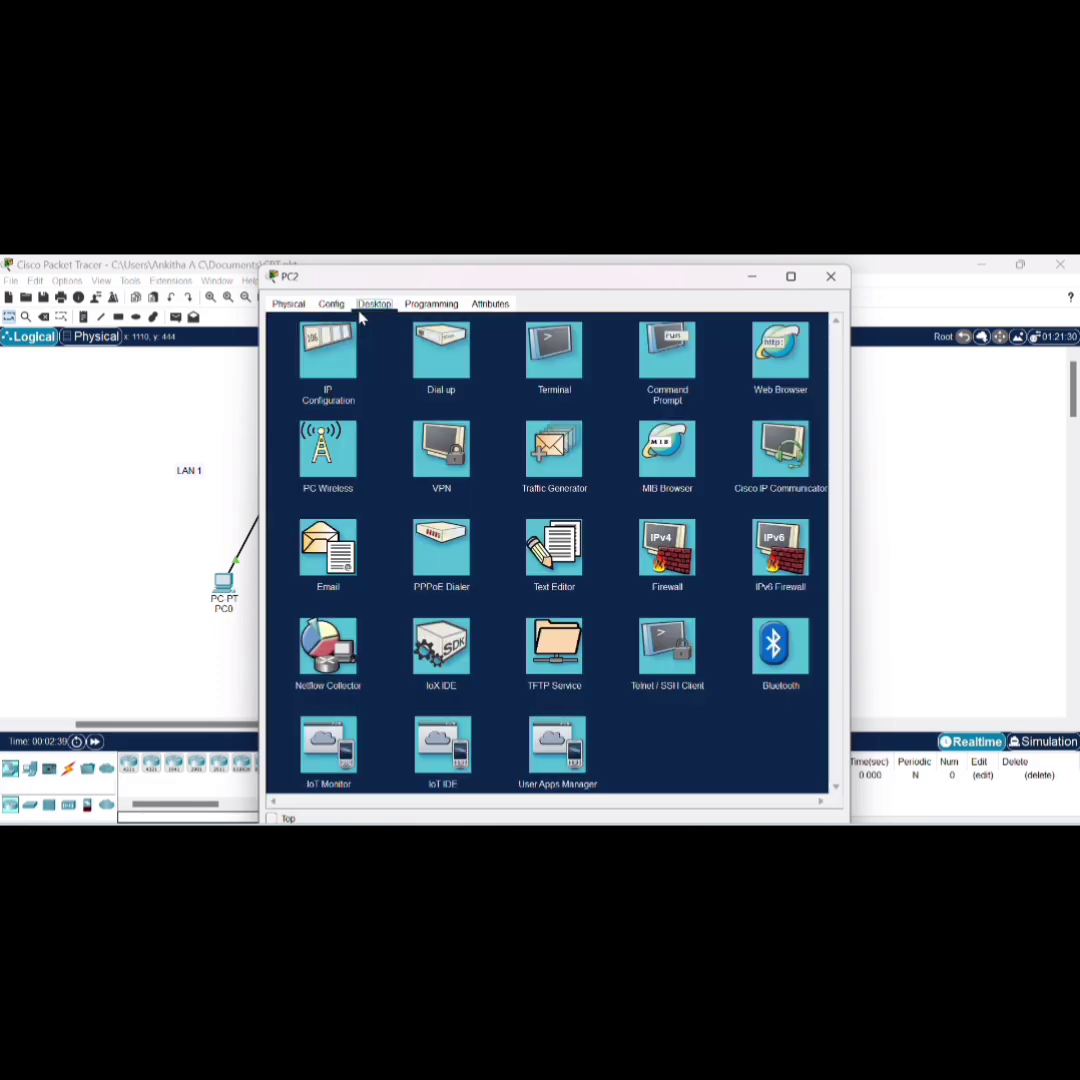
{"action": "left_click", "coordinate": [330, 355]}
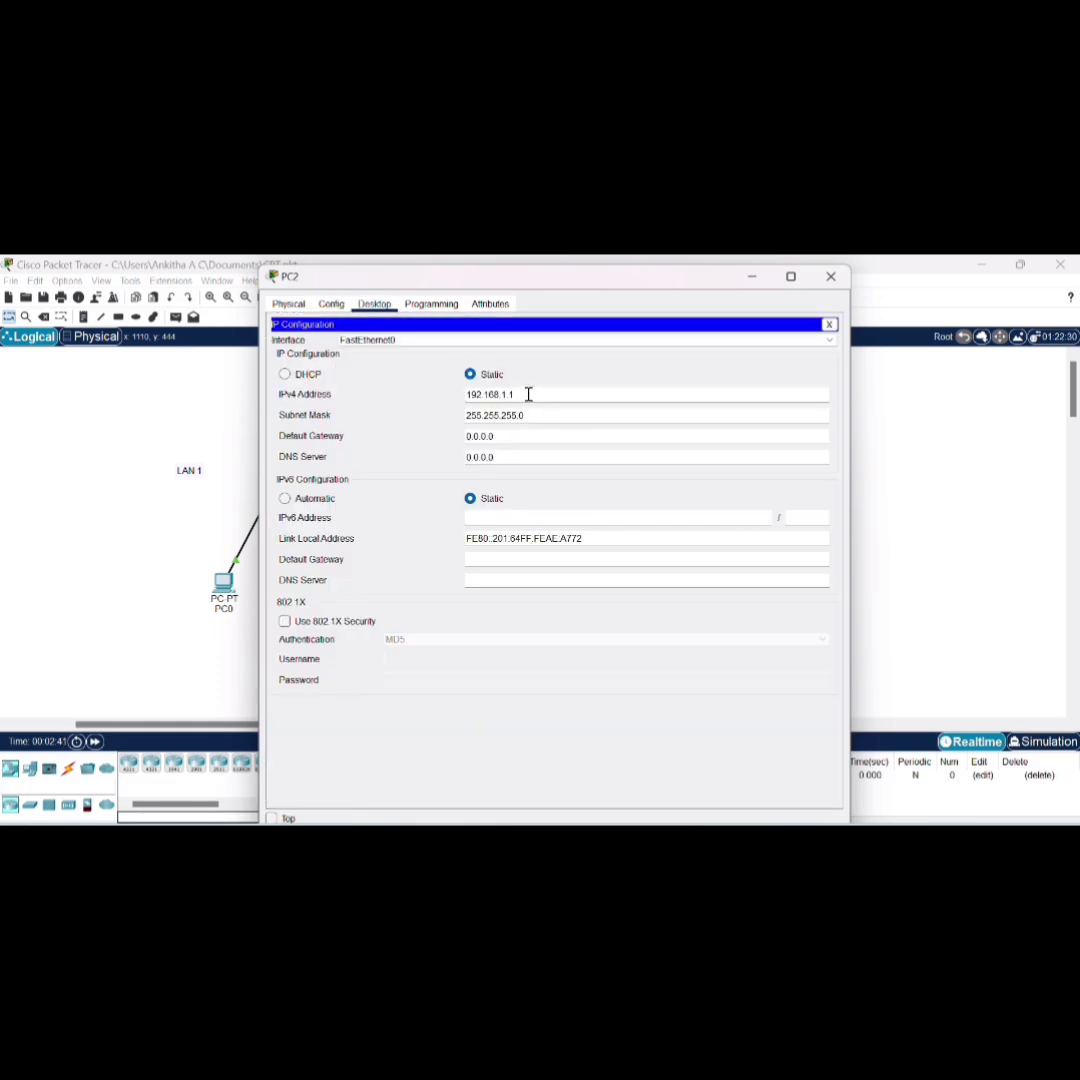
{"action": "left_click_drag", "start_coordinate": [518, 399], "coordinate": [462, 436]}
{"action": "type", "text": "192.168.1.1"}
{"action": "left_click", "coordinate": [831, 276]}
Step: Set PC3's IPv4 default gateway to the router's LAN 2 interface address
{"action": "left_click", "coordinate": [621, 604]}
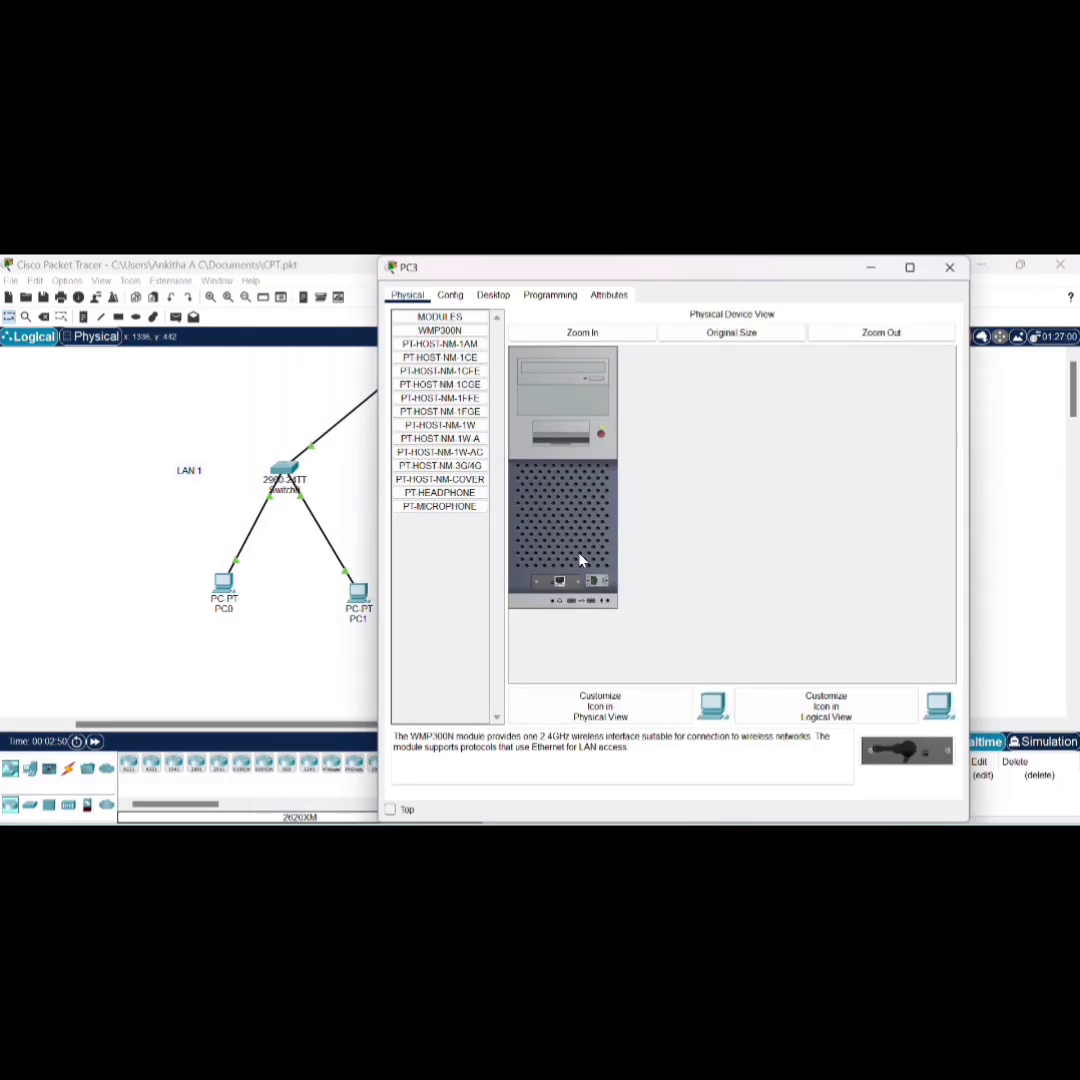
{"action": "left_click", "coordinate": [367, 295]}
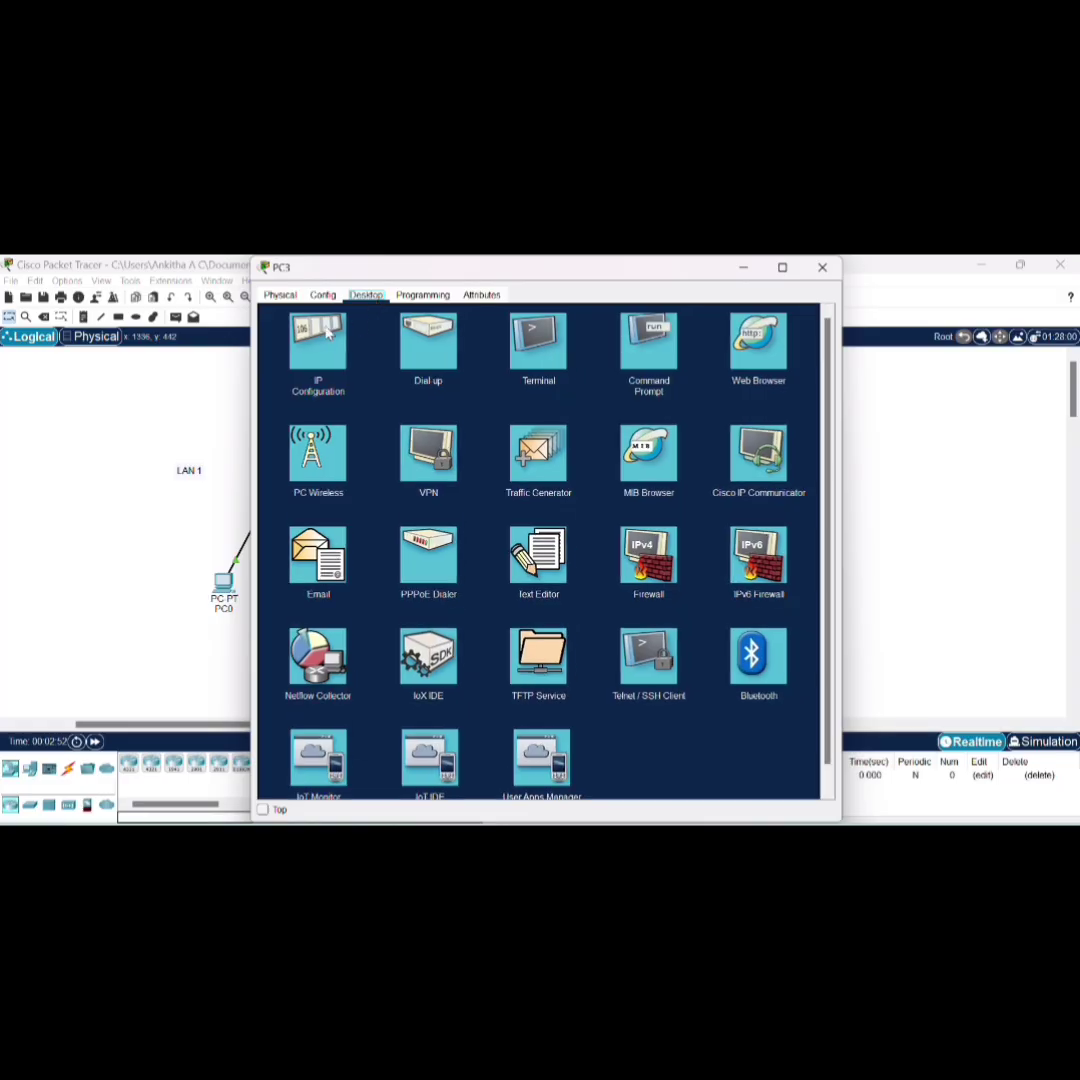
{"action": "left_click", "coordinate": [340, 338]}
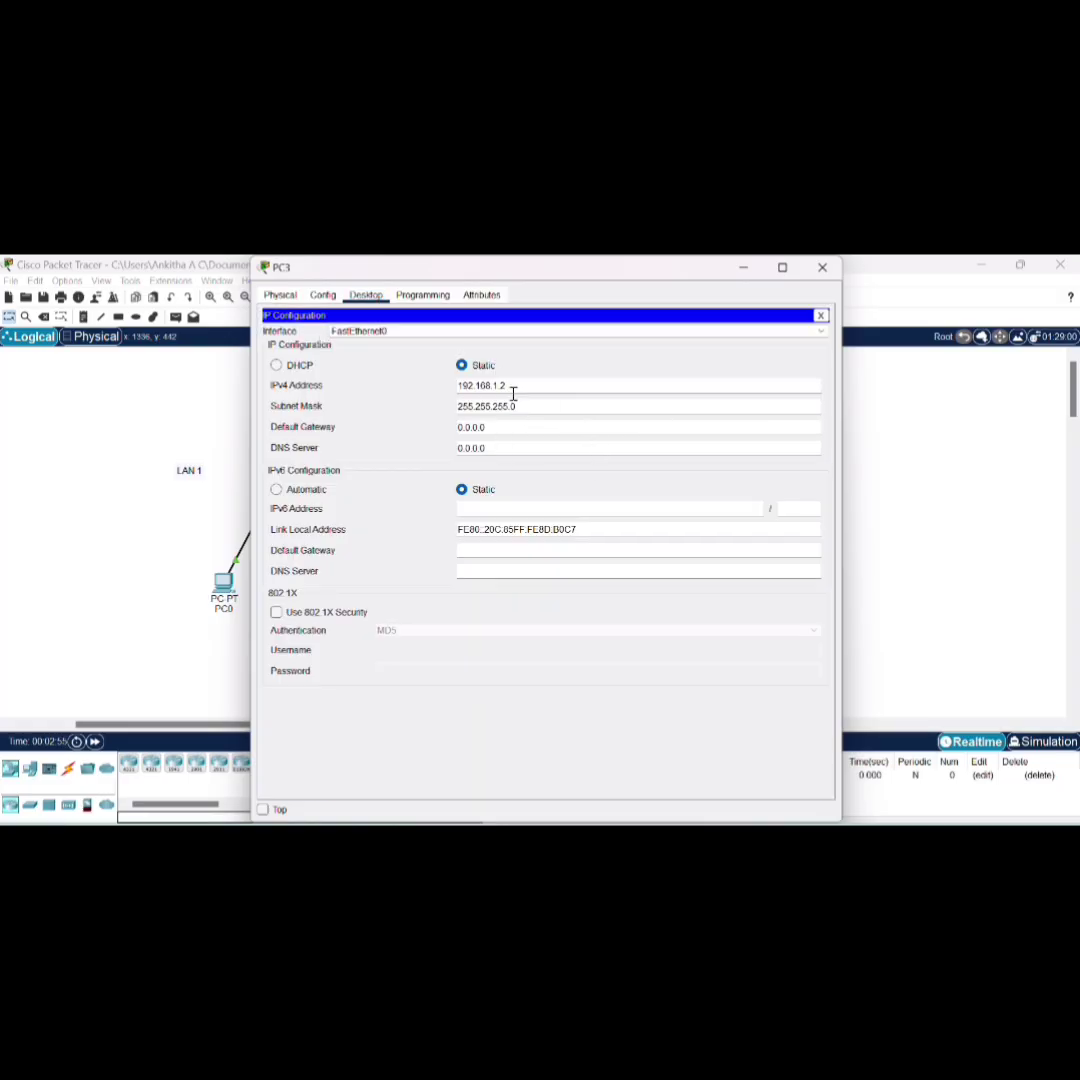
{"action": "left_click_drag", "start_coordinate": [512, 388], "coordinate": [441, 384]}
{"action": "key", "text": "ctrl+c"}
{"action": "left_click", "coordinate": [496, 430]}
{"action": "key", "text": "ctrl+a"}
{"action": "key", "text": "ctrl+v"}
{"action": "left_click", "coordinate": [823, 268]}
Step: Add text notes with the LAN 1 PCs' addresses: 150.1.1.1 below PC0 and 150.1.1.2 below PC1
{"action": "scroll", "coordinate": [393, 508], "scroll_direction": "left", "scroll_amount": 3}
{"action": "scroll", "coordinate": [393, 510], "scroll_direction": "right", "scroll_amount": 1}
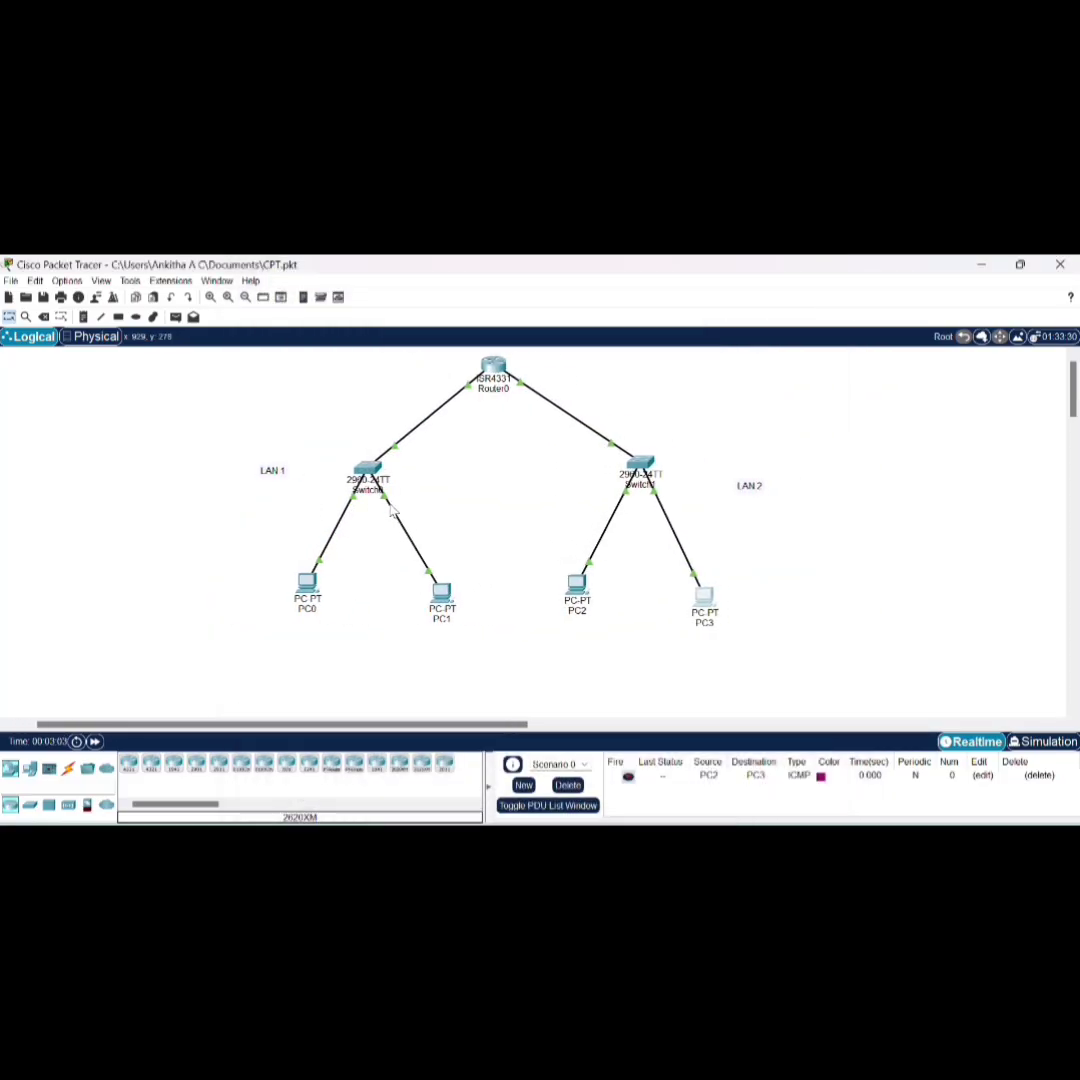
{"action": "mouse_move", "coordinate": [588, 610]}
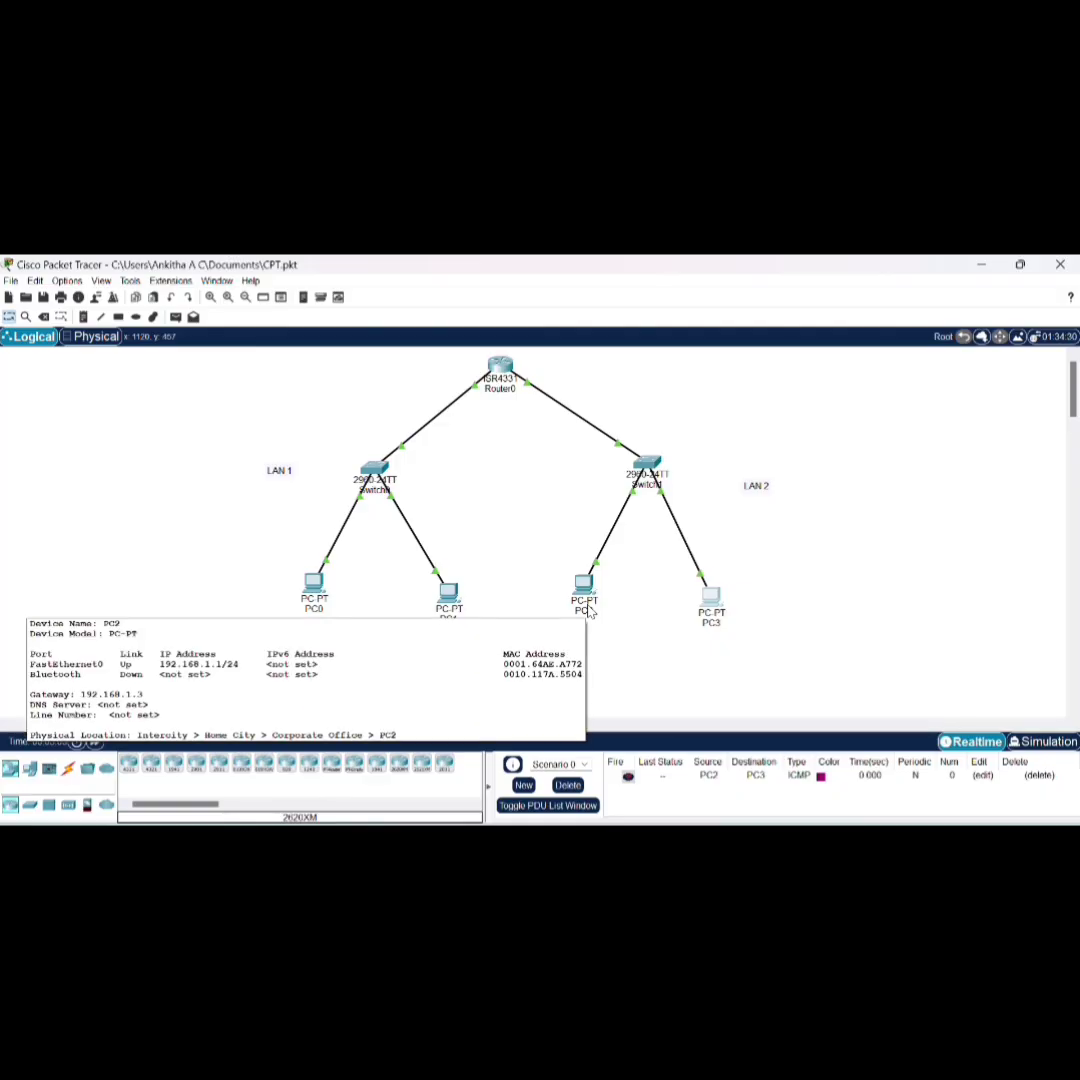
{"action": "left_click", "coordinate": [84, 316]}
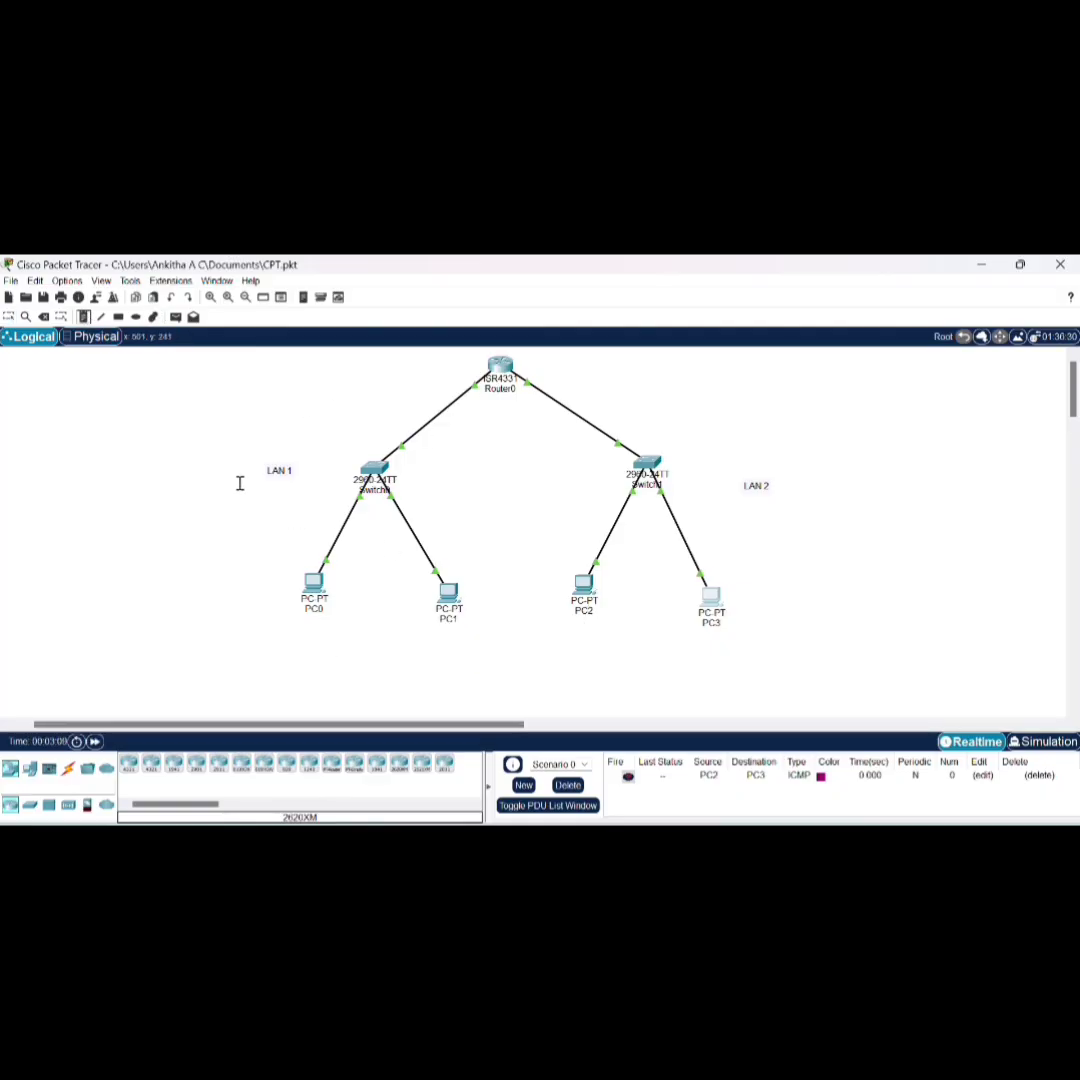
{"action": "left_click", "coordinate": [300, 630]}
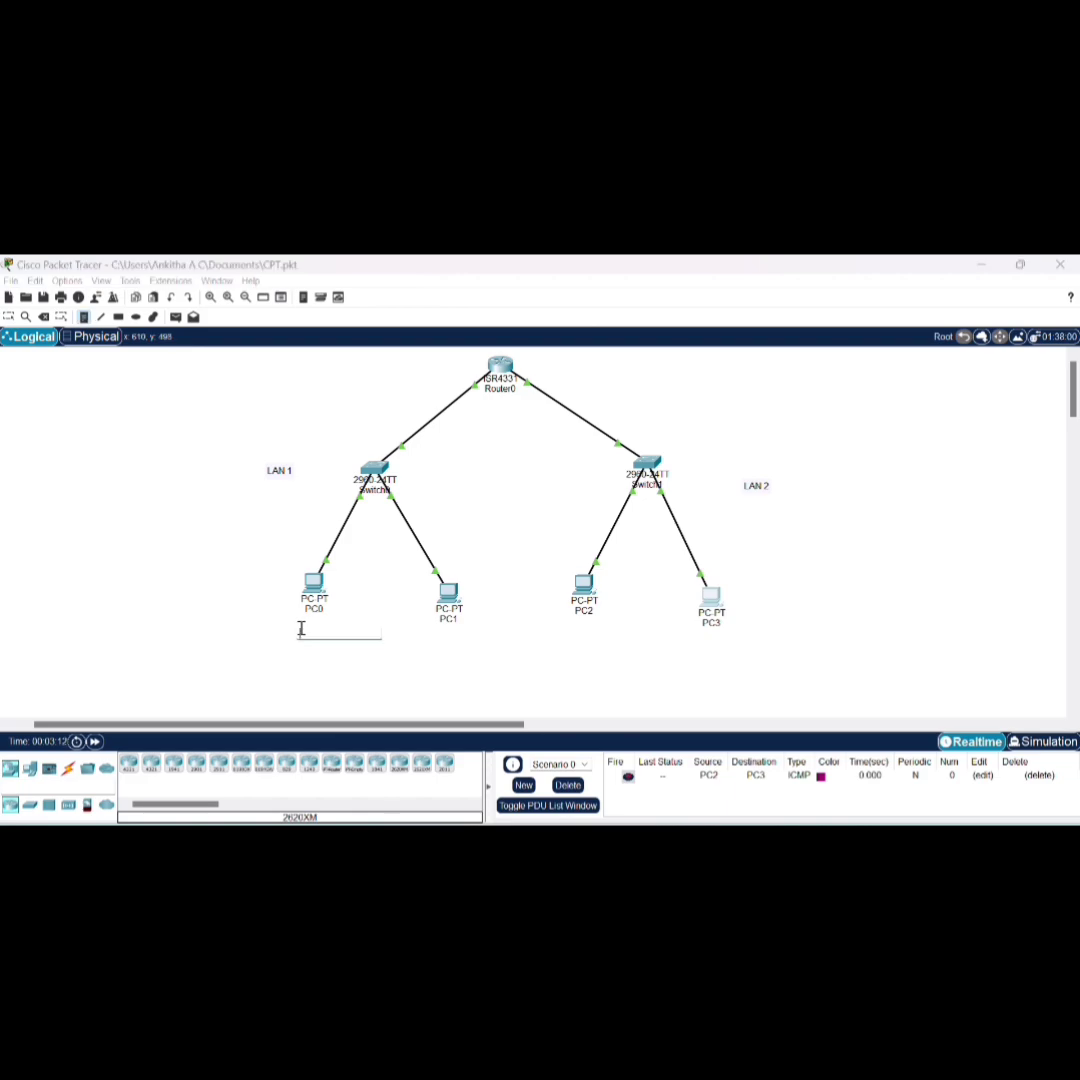
{"action": "type", "text": "150.1.1.1"}
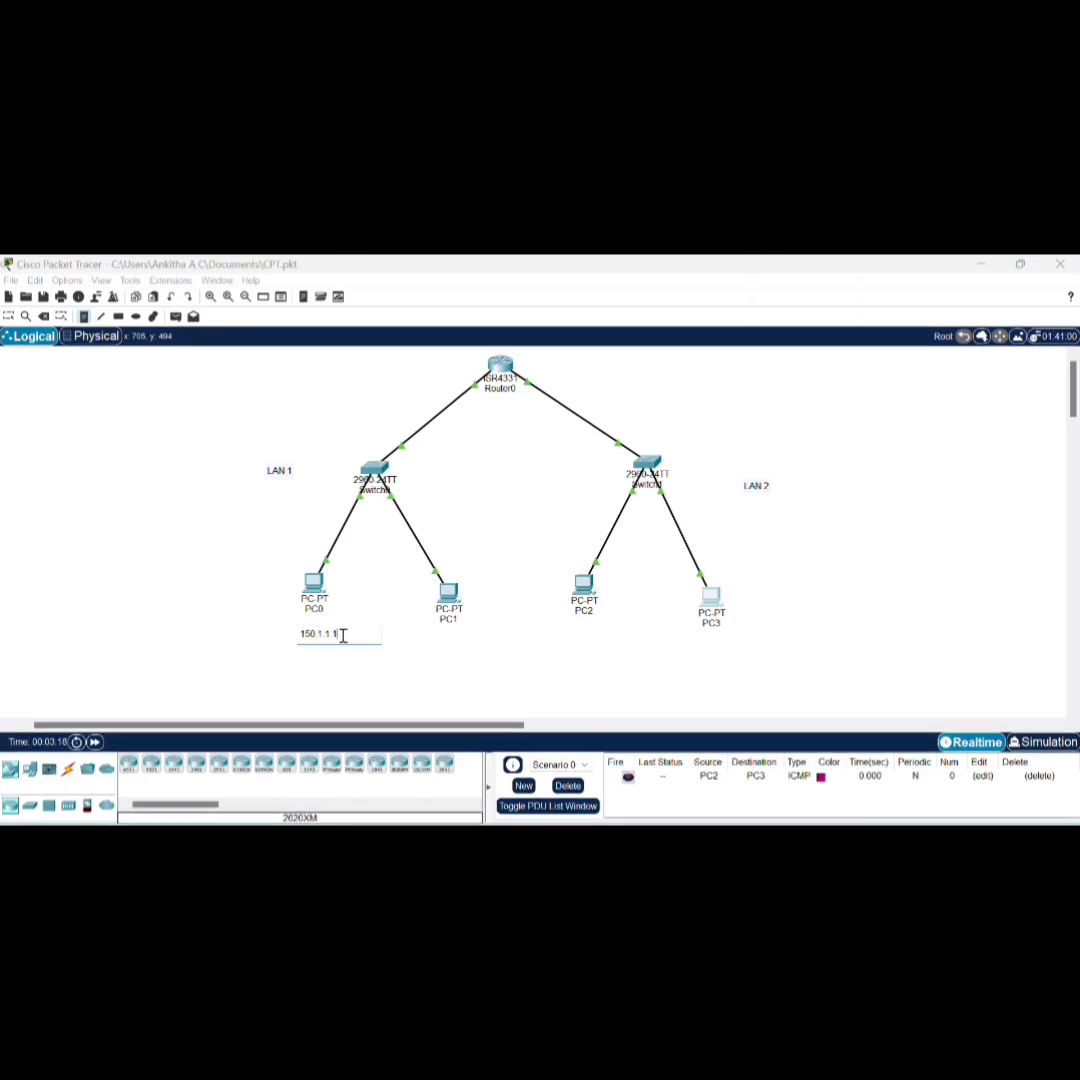
{"action": "left_click_drag", "start_coordinate": [340, 634], "coordinate": [293, 634]}
{"action": "key", "text": "ctrl+c"}
{"action": "left_click", "coordinate": [424, 670]}
{"action": "key", "text": "ctrl+v"}
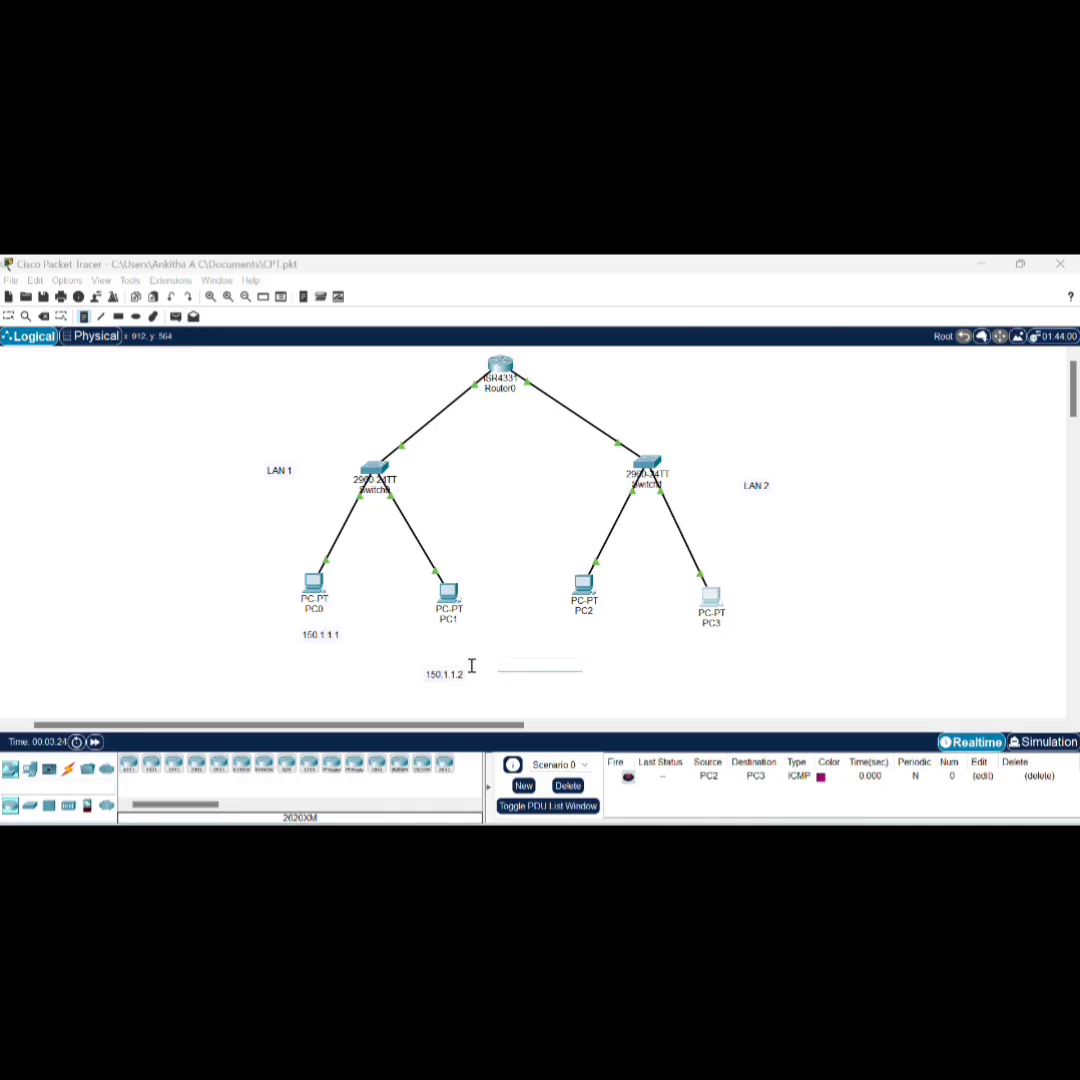
{"action": "key", "text": "BackSpace"}
{"action": "type", "text": "2"}
Step: Add text notes with the LAN 2 PCs' addresses: 192.168.1.1 below PC2 and 192.168.1.2 below PC3
{"action": "left_click", "coordinate": [543, 651]}
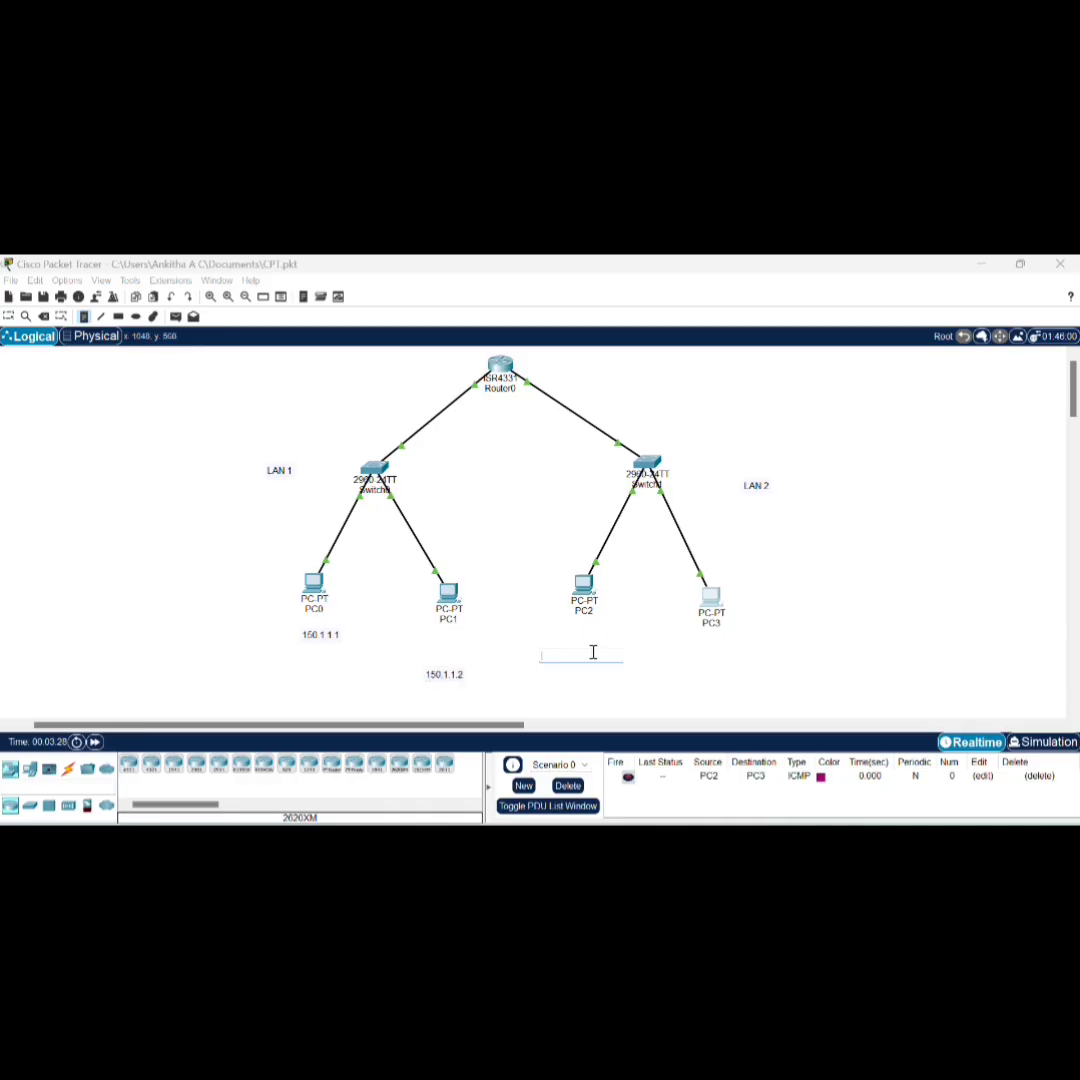
{"action": "type", "text": "192.168.1.1"}
{"action": "left_click", "coordinate": [724, 647]}
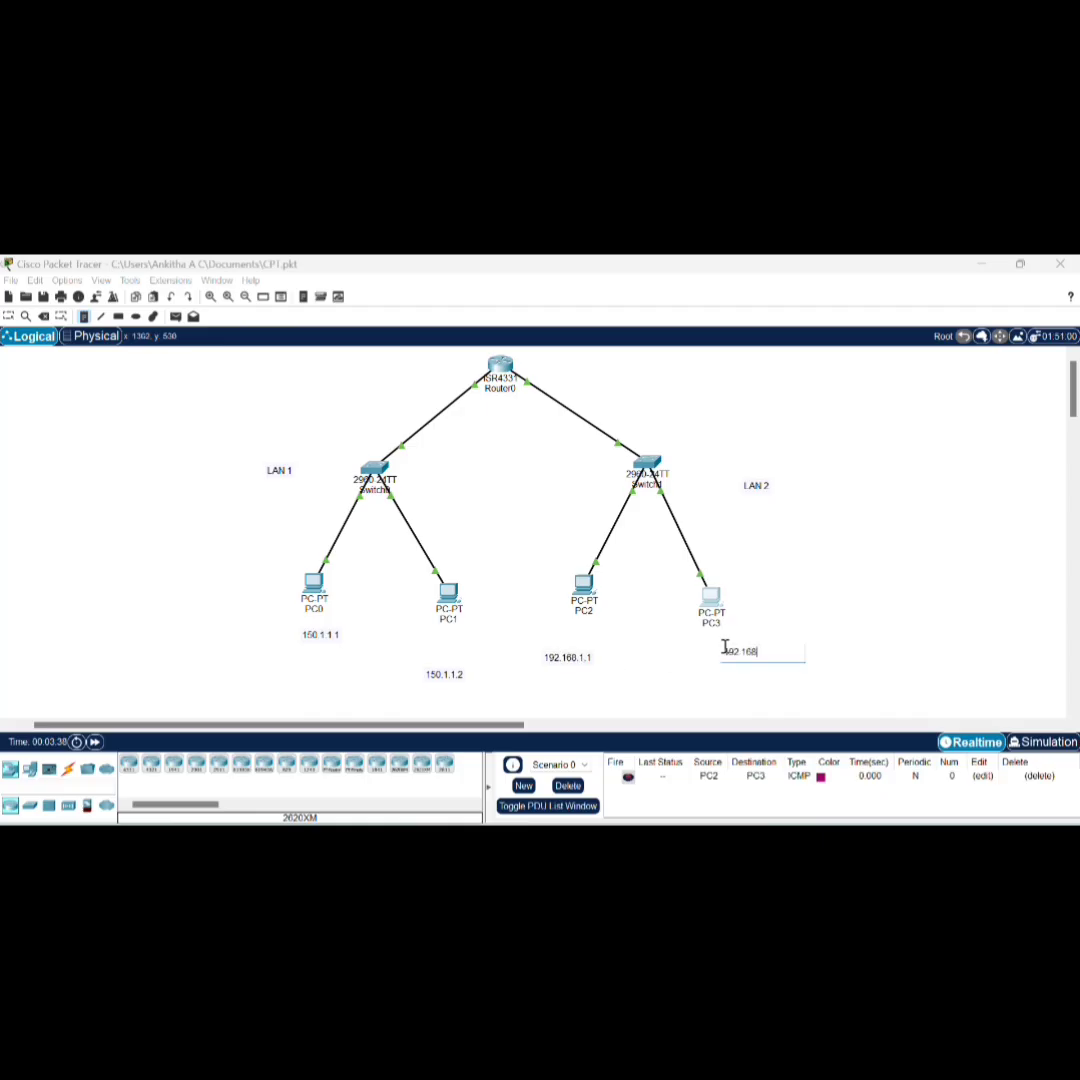
{"action": "left_click", "coordinate": [873, 610]}
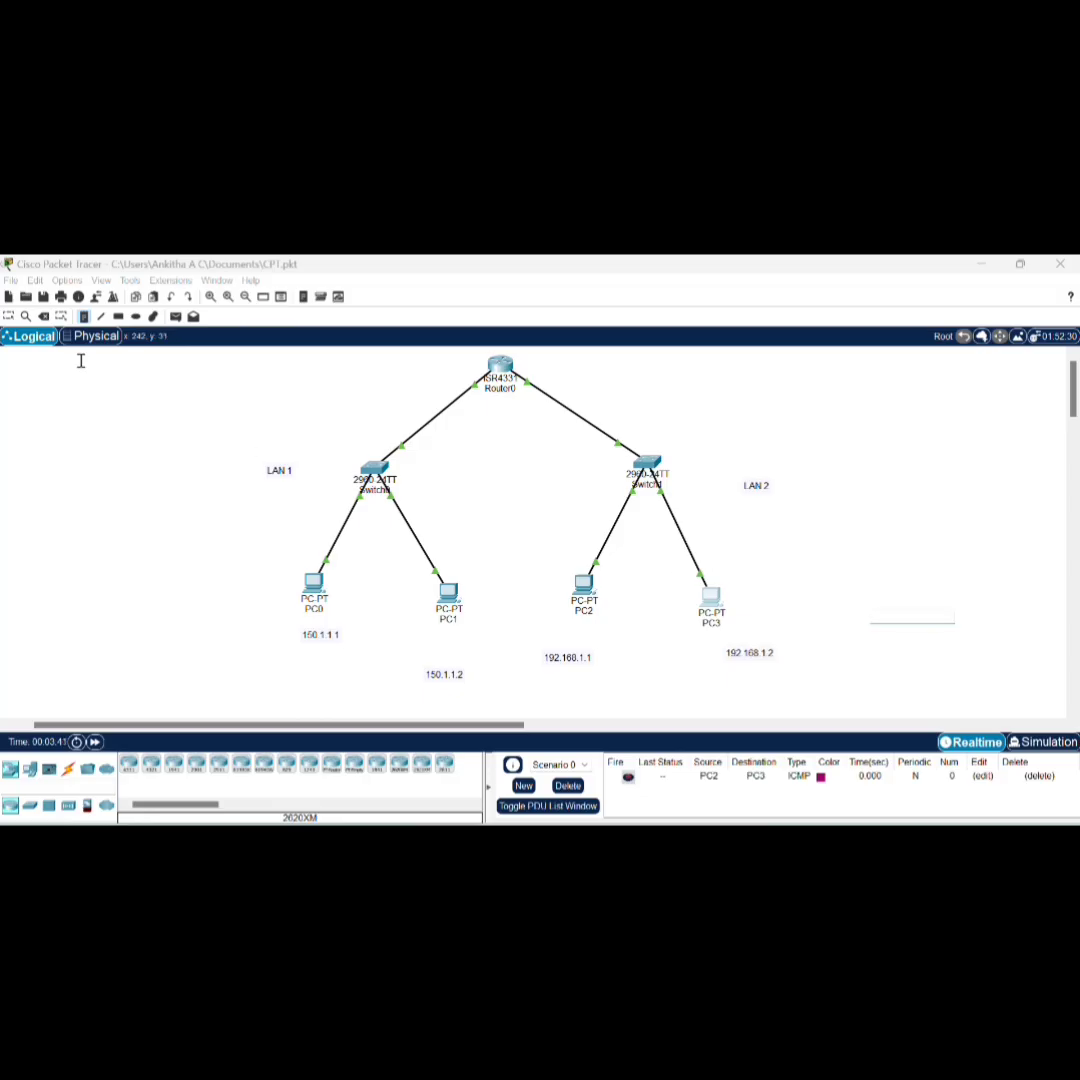
Step: Move the four IP address notes so each sits directly beneath its own PC
{"action": "left_click_drag", "start_coordinate": [320, 634], "coordinate": [306, 626]}
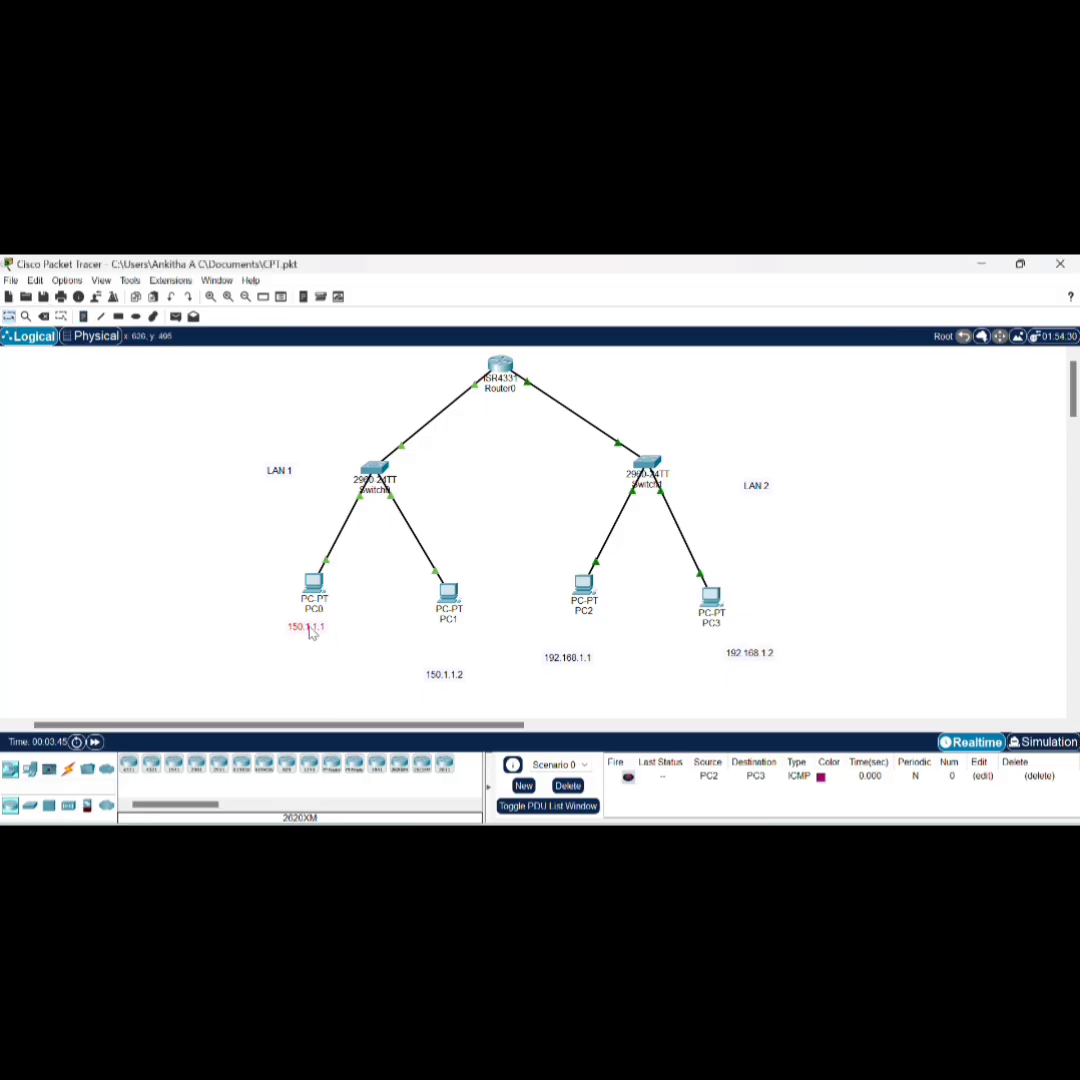
{"action": "left_click_drag", "start_coordinate": [456, 682], "coordinate": [457, 646]}
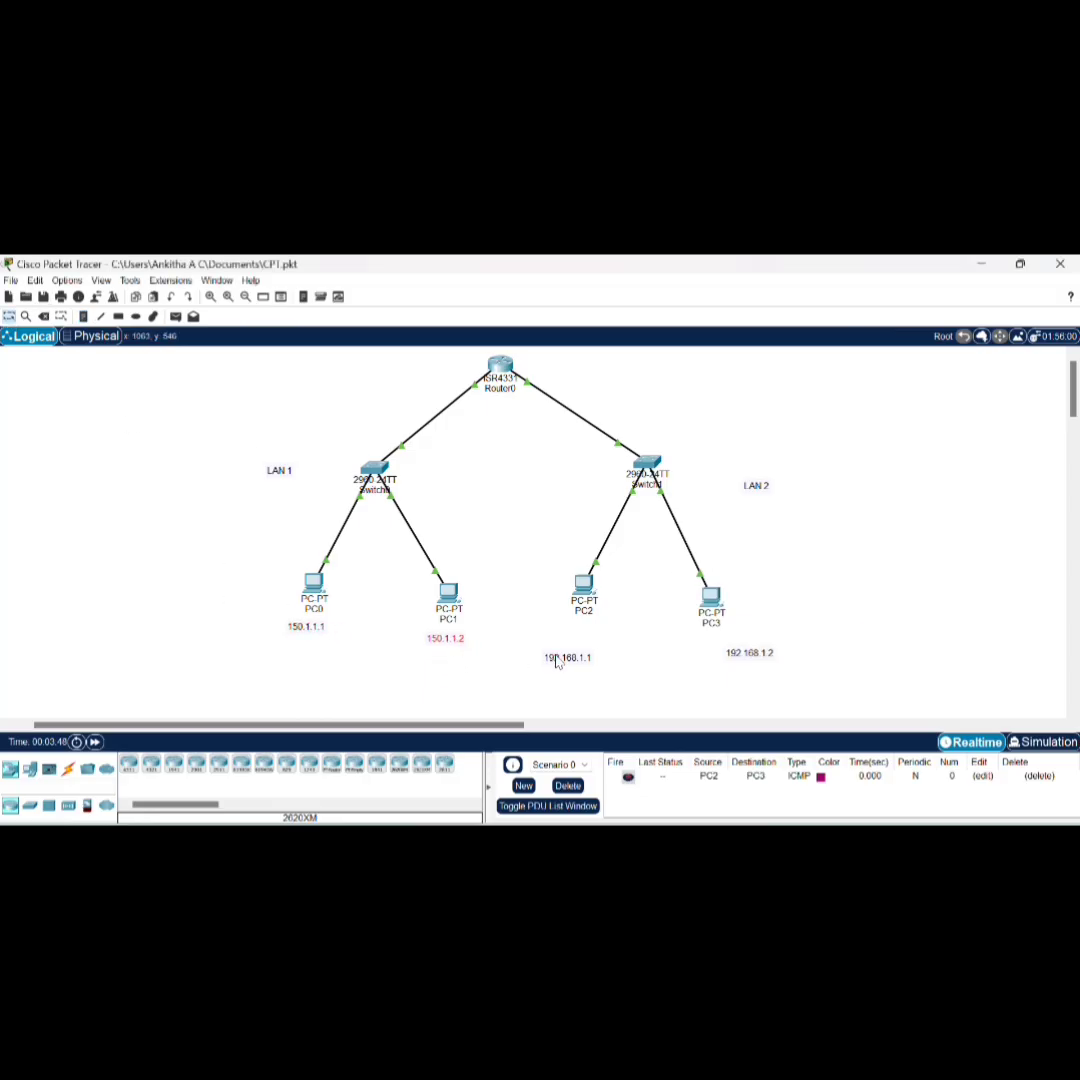
{"action": "left_click_drag", "start_coordinate": [569, 660], "coordinate": [588, 632]}
{"action": "left_click_drag", "start_coordinate": [757, 656], "coordinate": [725, 641]}
{"action": "left_click_drag", "start_coordinate": [570, 632], "coordinate": [570, 639]}
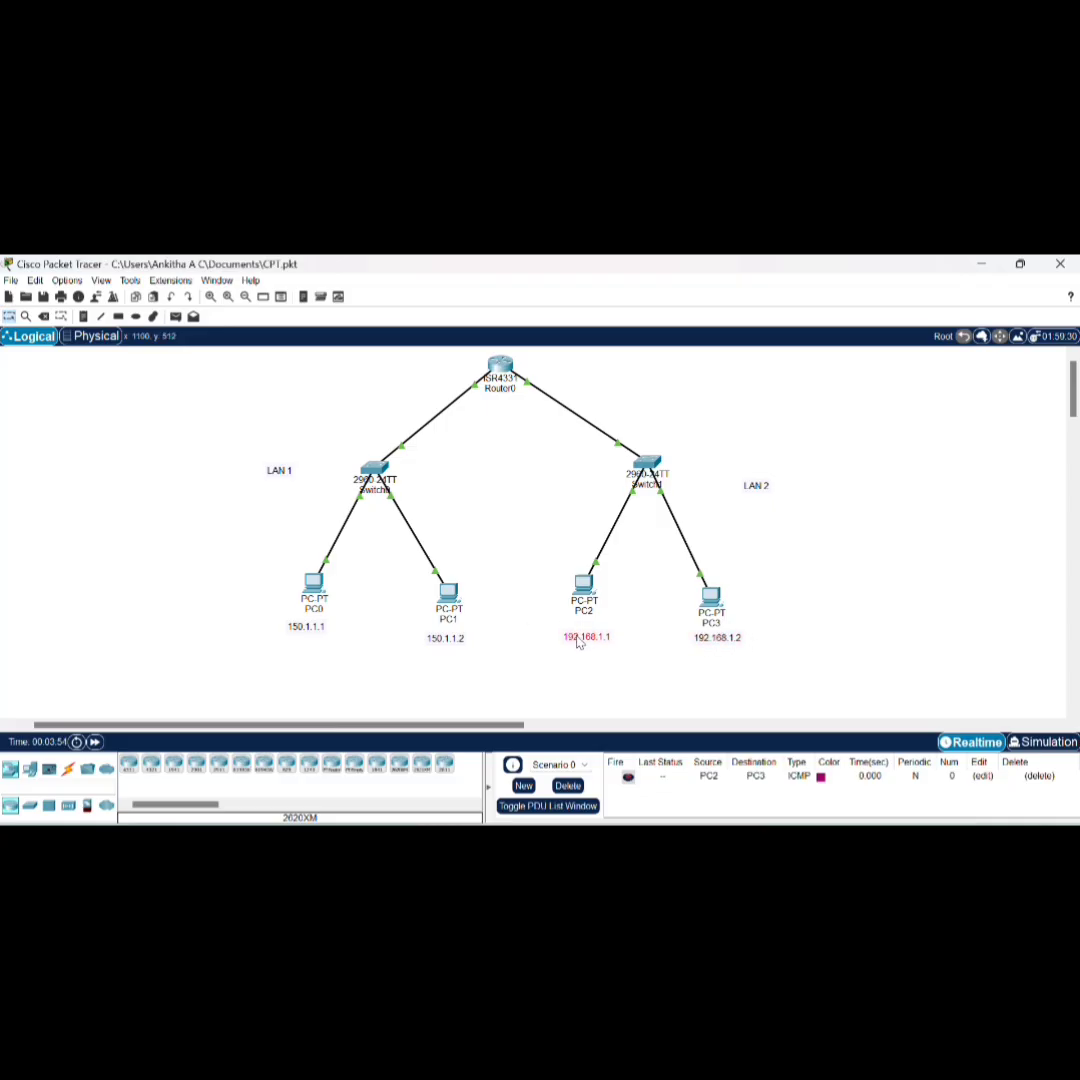
Step: Add text notes with Router0's interface addresses beside it: 192.168.1.3 on the LAN 2 side and 150.1.1.3 on the LAN 1 side
{"action": "left_click", "coordinate": [84, 317]}
{"action": "left_click", "coordinate": [557, 366]}
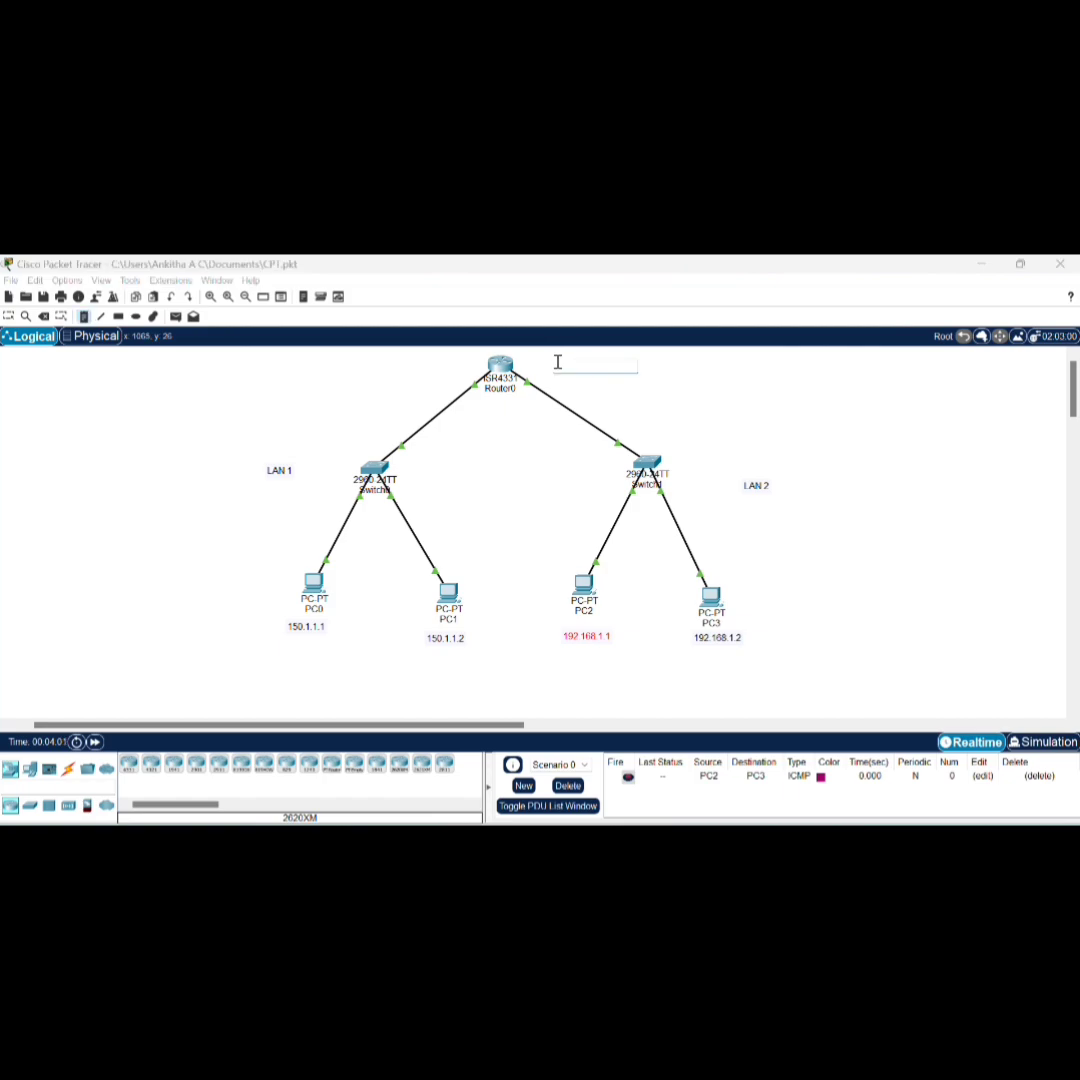
{"action": "type", "text": "192.168.1.3"}
{"action": "left_click", "coordinate": [640, 389]}
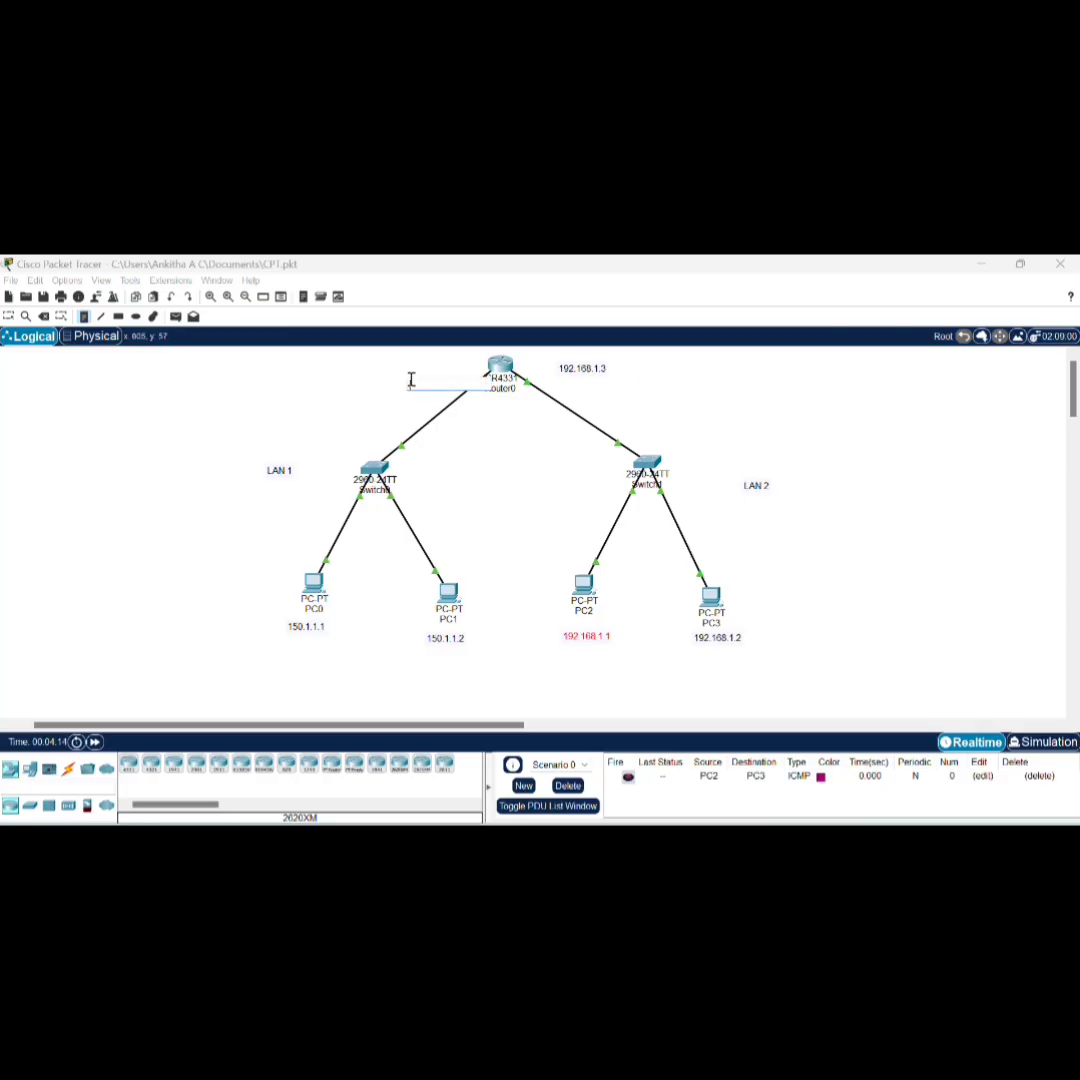
{"action": "left_click", "coordinate": [410, 380]}
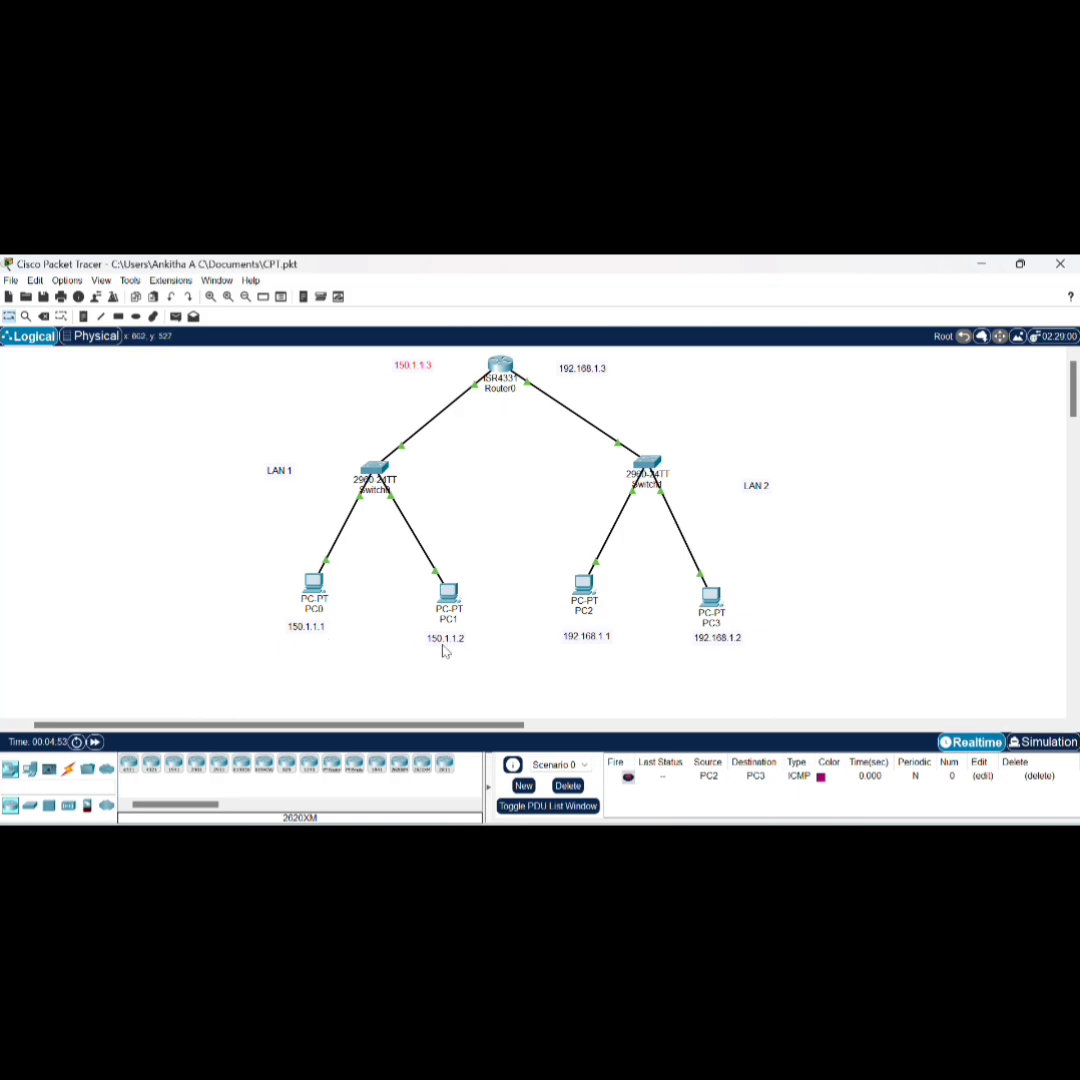
Step: Delete the existing PDU scenario and create a simple PDU from PC0 to PC2
{"action": "mouse_move", "coordinate": [435, 607]}
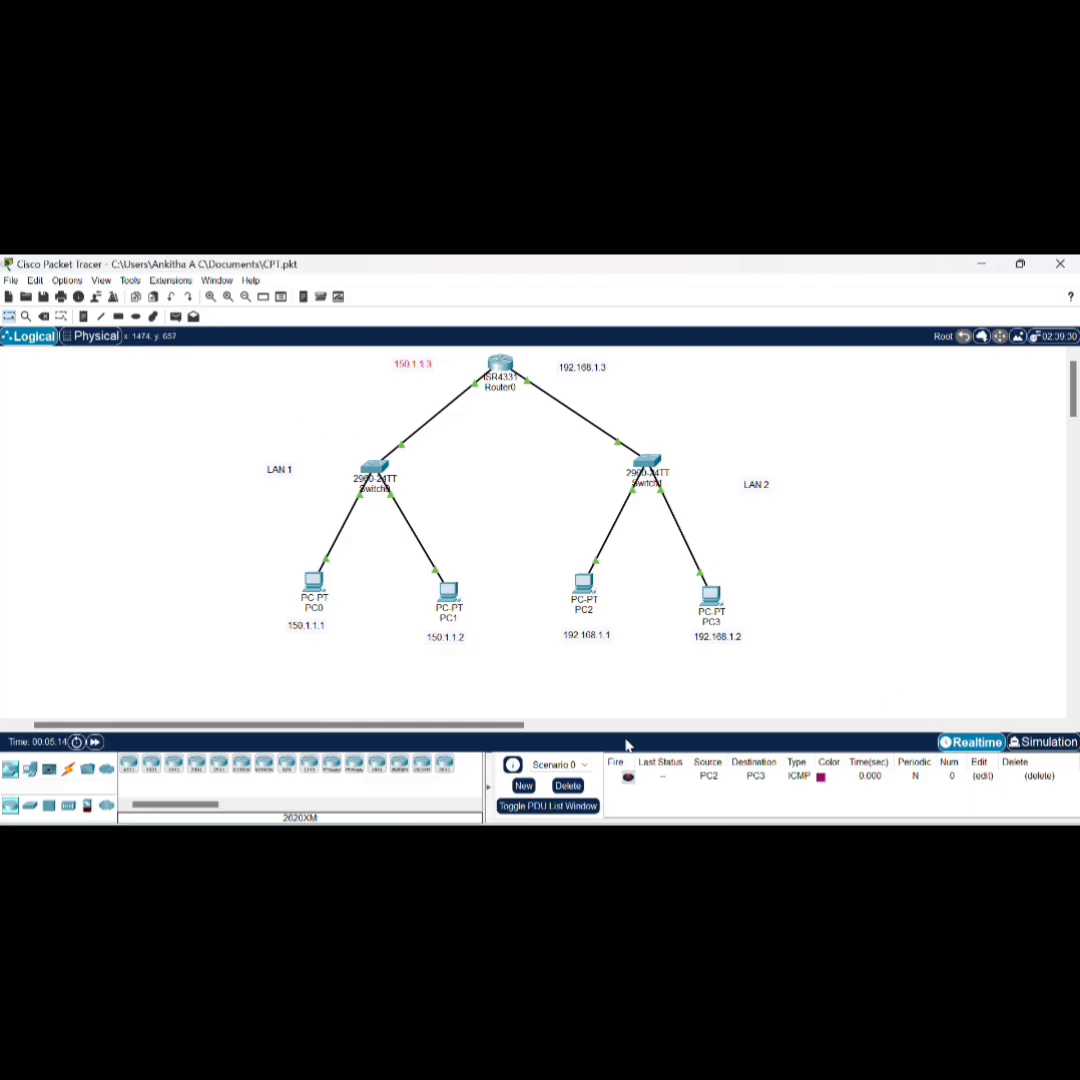
{"action": "left_click", "coordinate": [567, 786]}
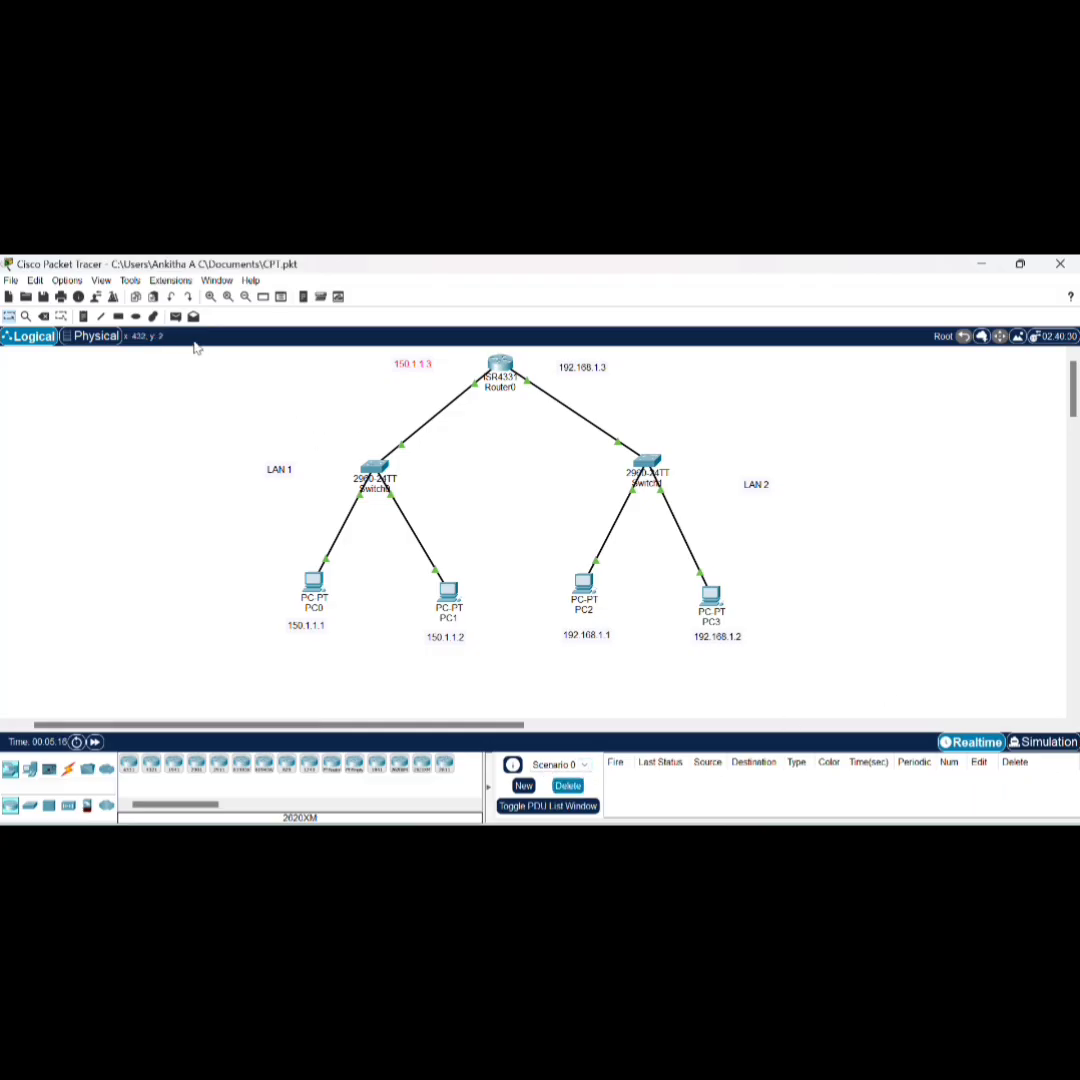
{"action": "left_click", "coordinate": [175, 316]}
{"action": "left_click", "coordinate": [313, 579]}
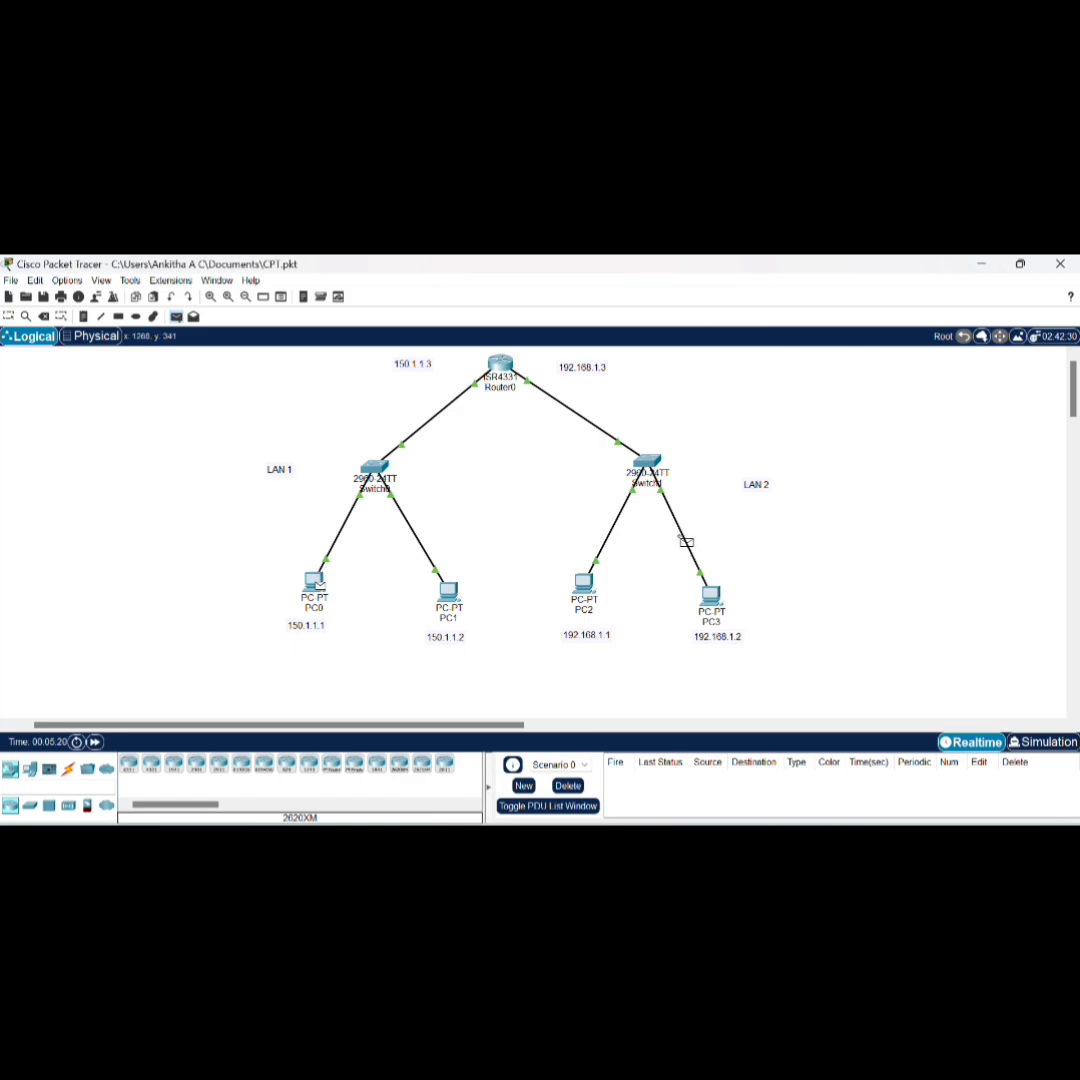
{"action": "left_click", "coordinate": [582, 581]}
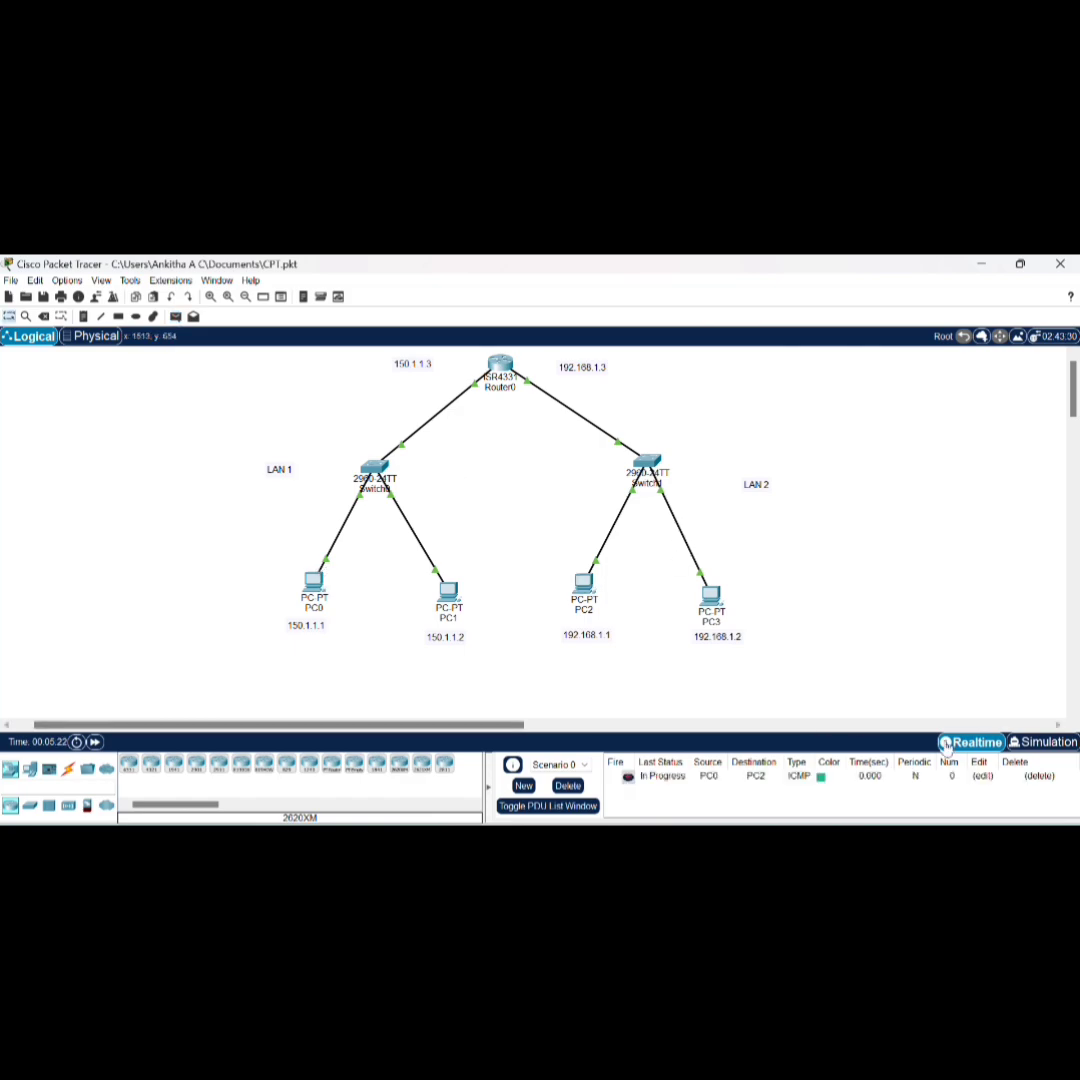
Step: Switch to Simulation mode, play the PDU's trip from PC0 to PC2 and back, and pause the playback
{"action": "left_click", "coordinate": [1030, 742]}
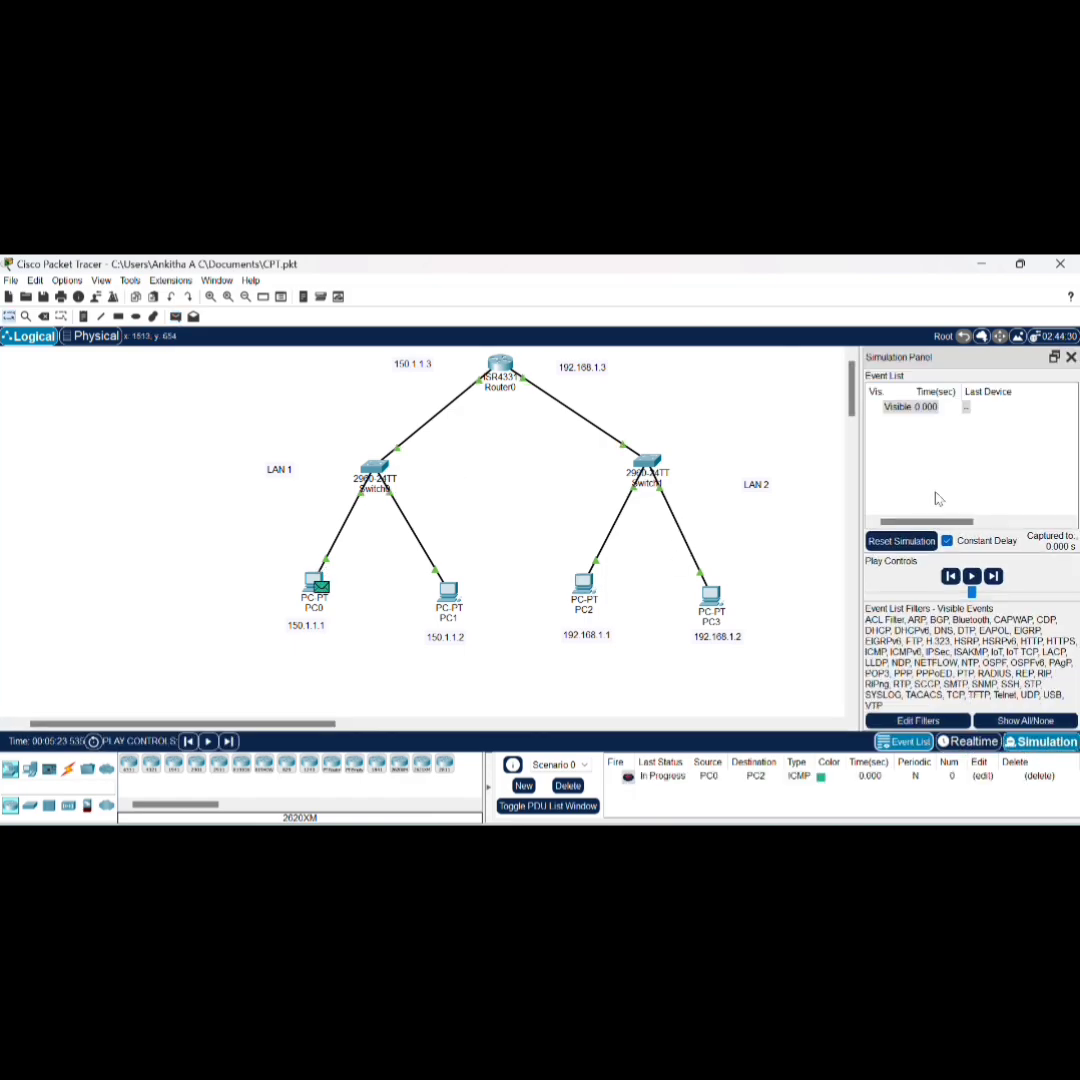
{"action": "left_click", "coordinate": [972, 577]}
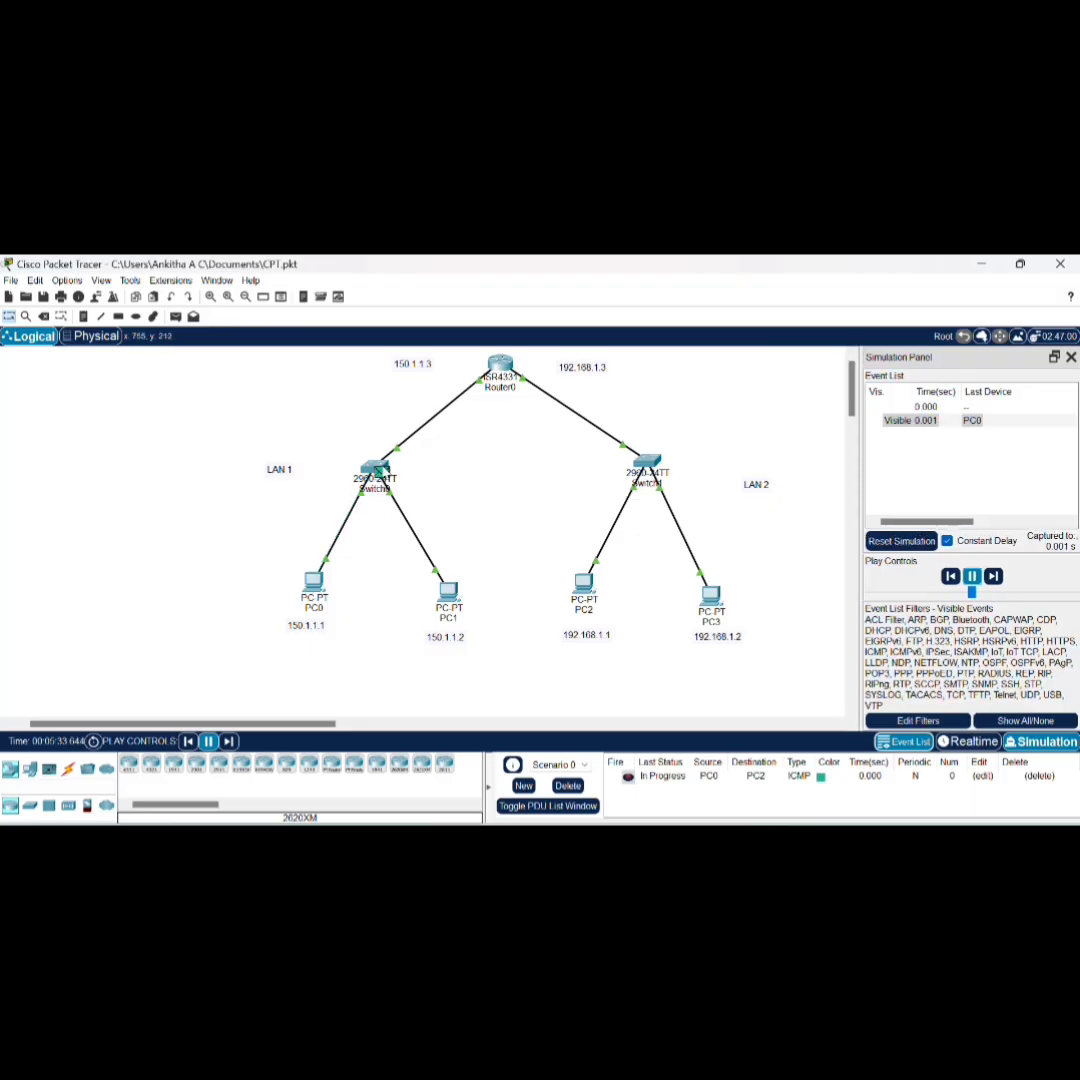
{"action": "mouse_move", "coordinate": [381, 481]}
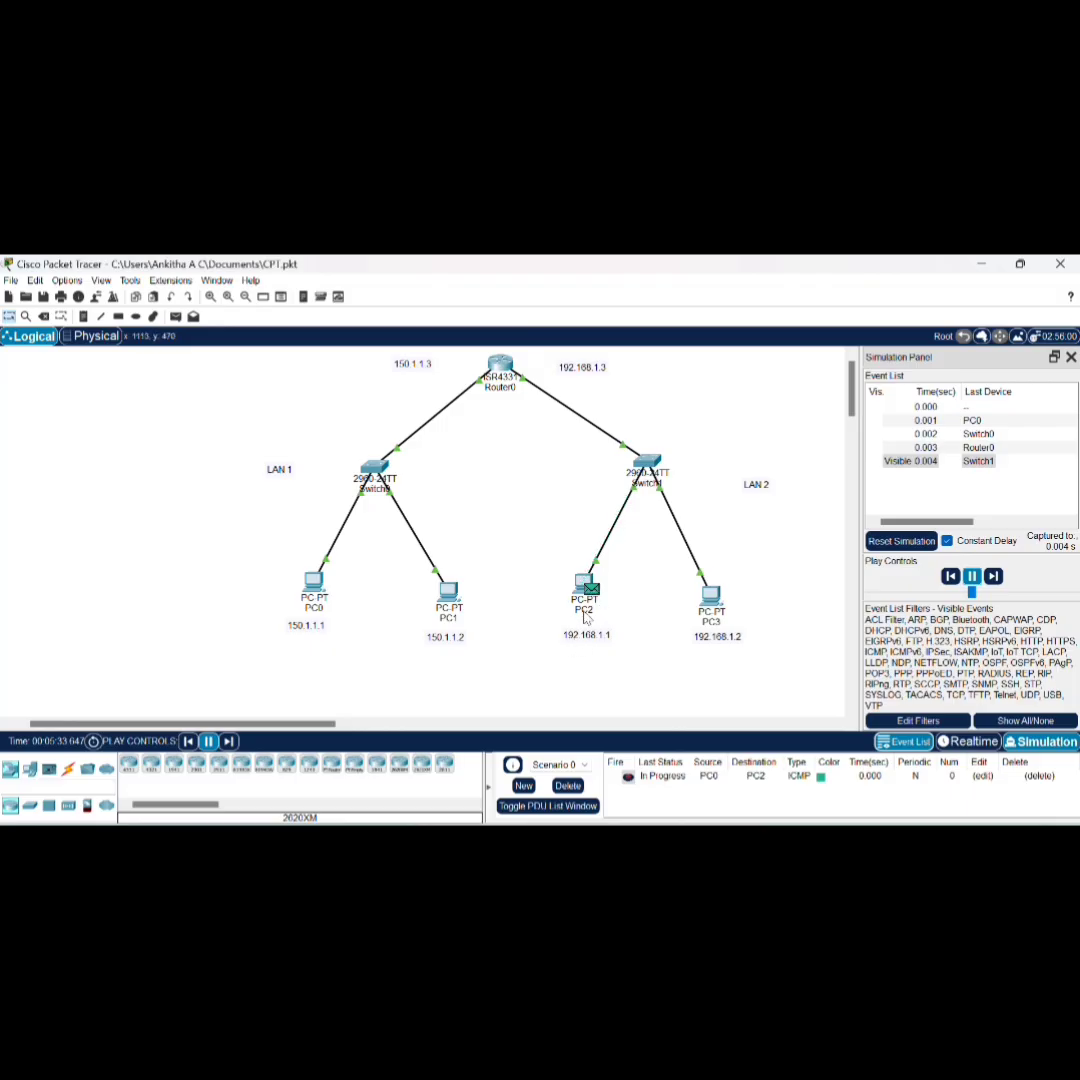
{"action": "mouse_move", "coordinate": [588, 647]}
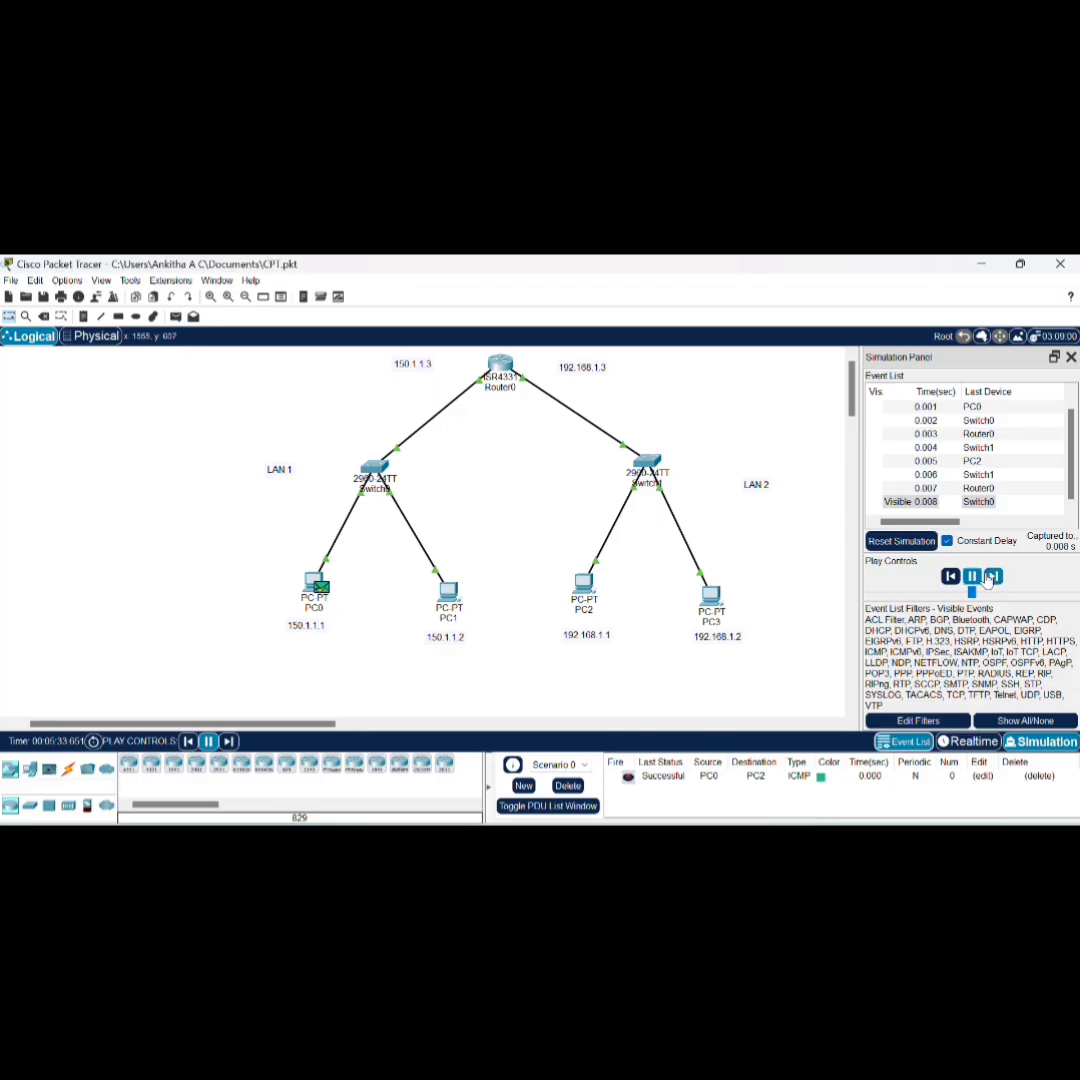
{"action": "left_click", "coordinate": [969, 580]}
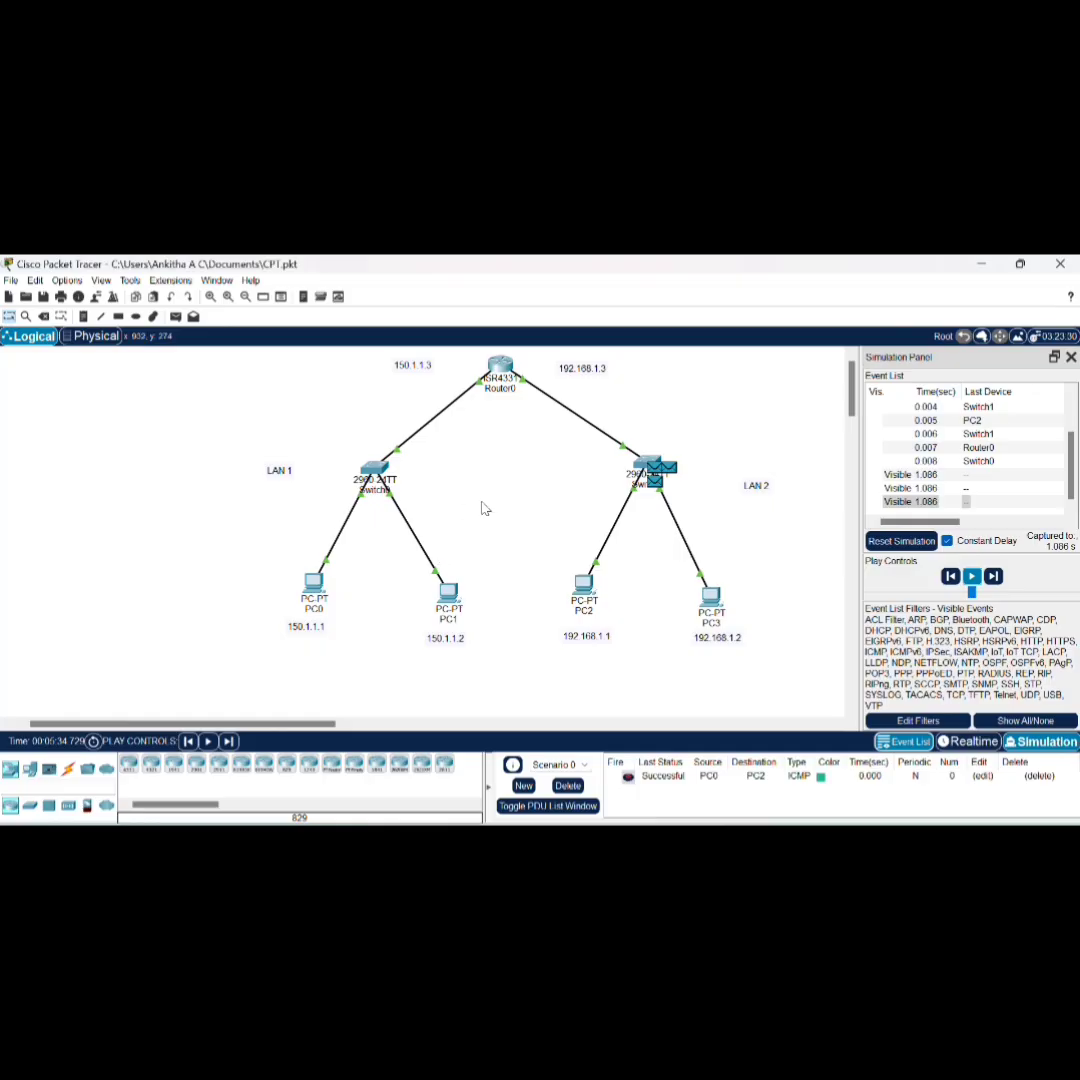
{"action": "scroll", "coordinate": [474, 513], "scroll_direction": "right", "scroll_amount": 1}
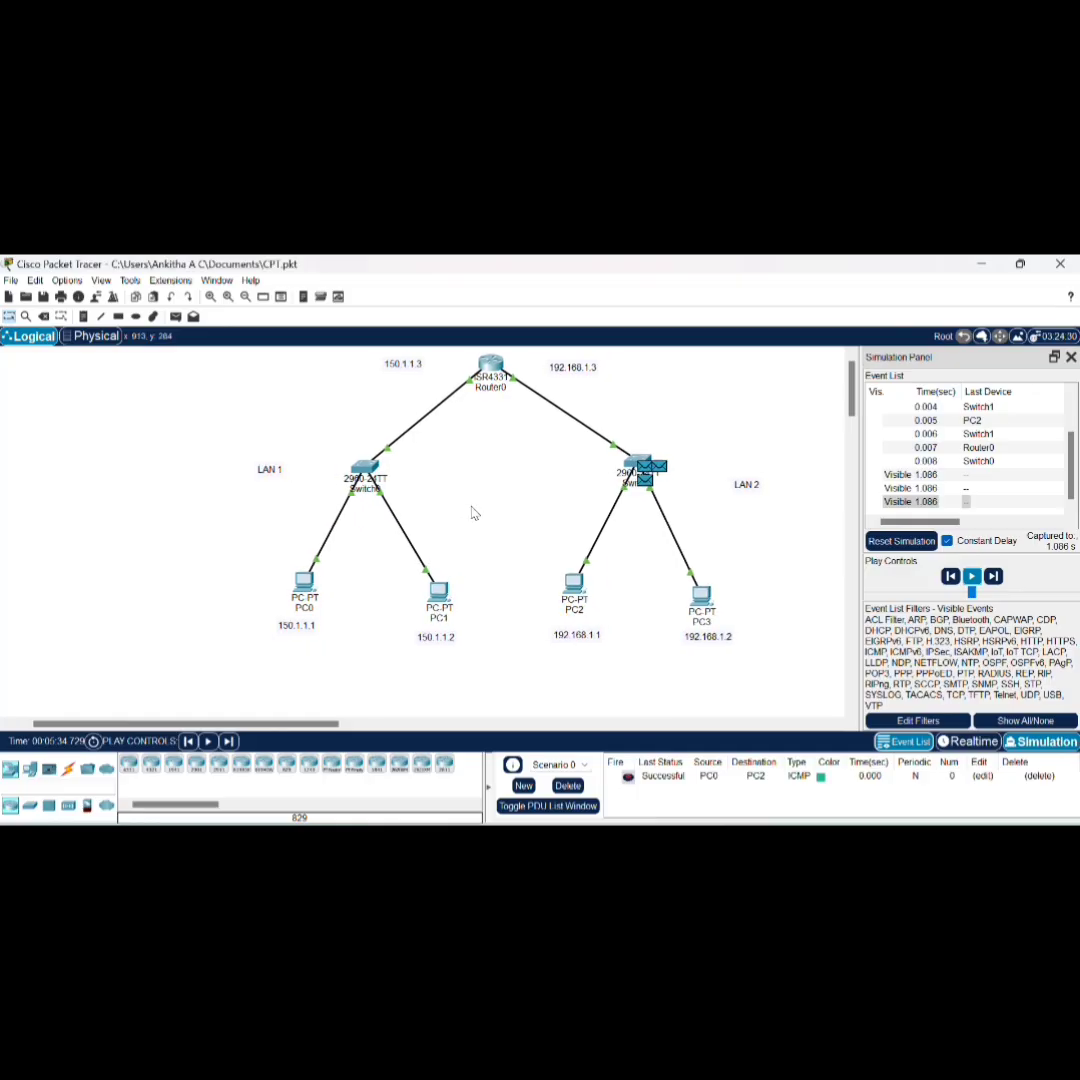
Step: Place three PCs in a row in an empty area of the workspace, away from the routed LANs
{"action": "scroll", "coordinate": [474, 513], "scroll_direction": "left", "scroll_amount": 1}
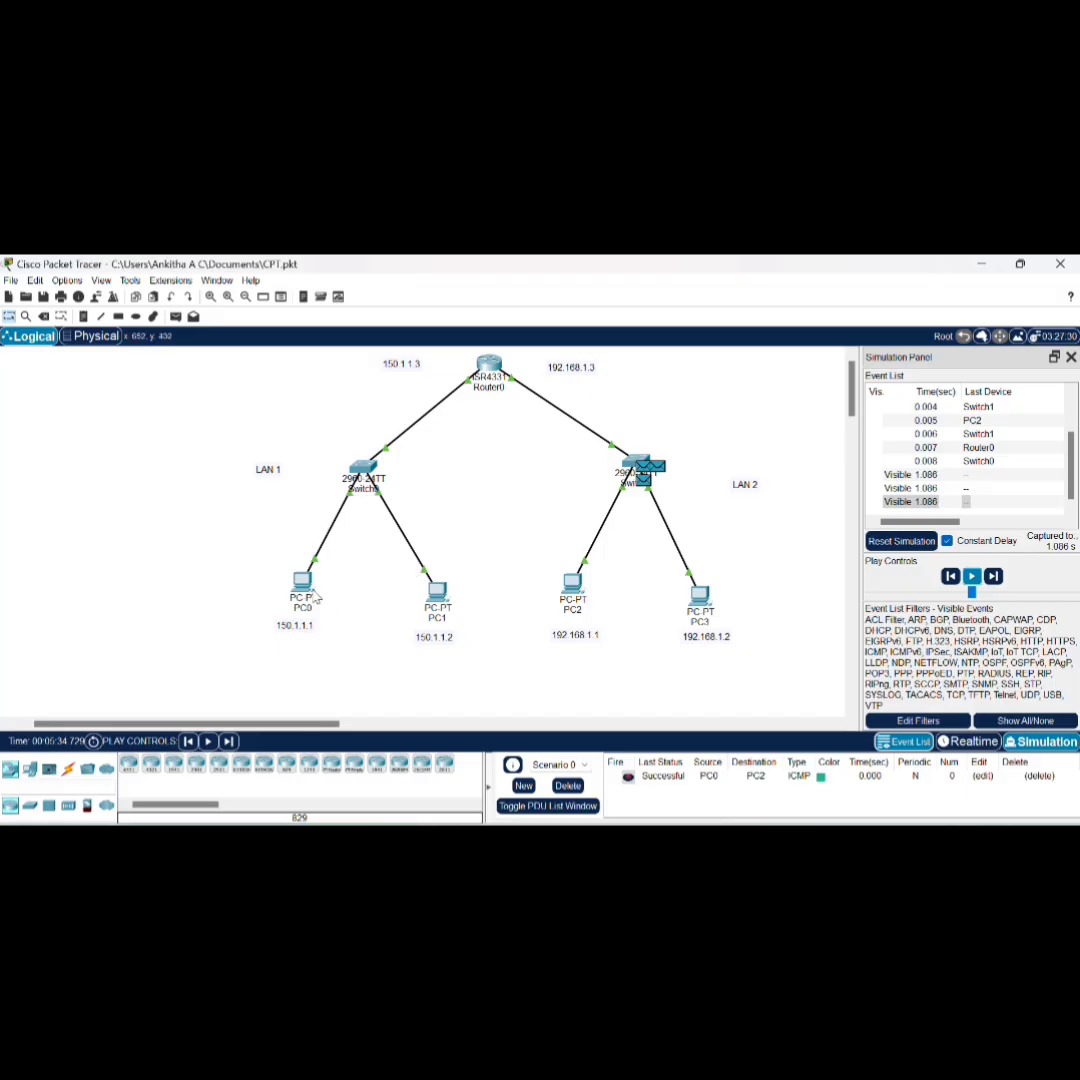
{"action": "mouse_move", "coordinate": [316, 598]}
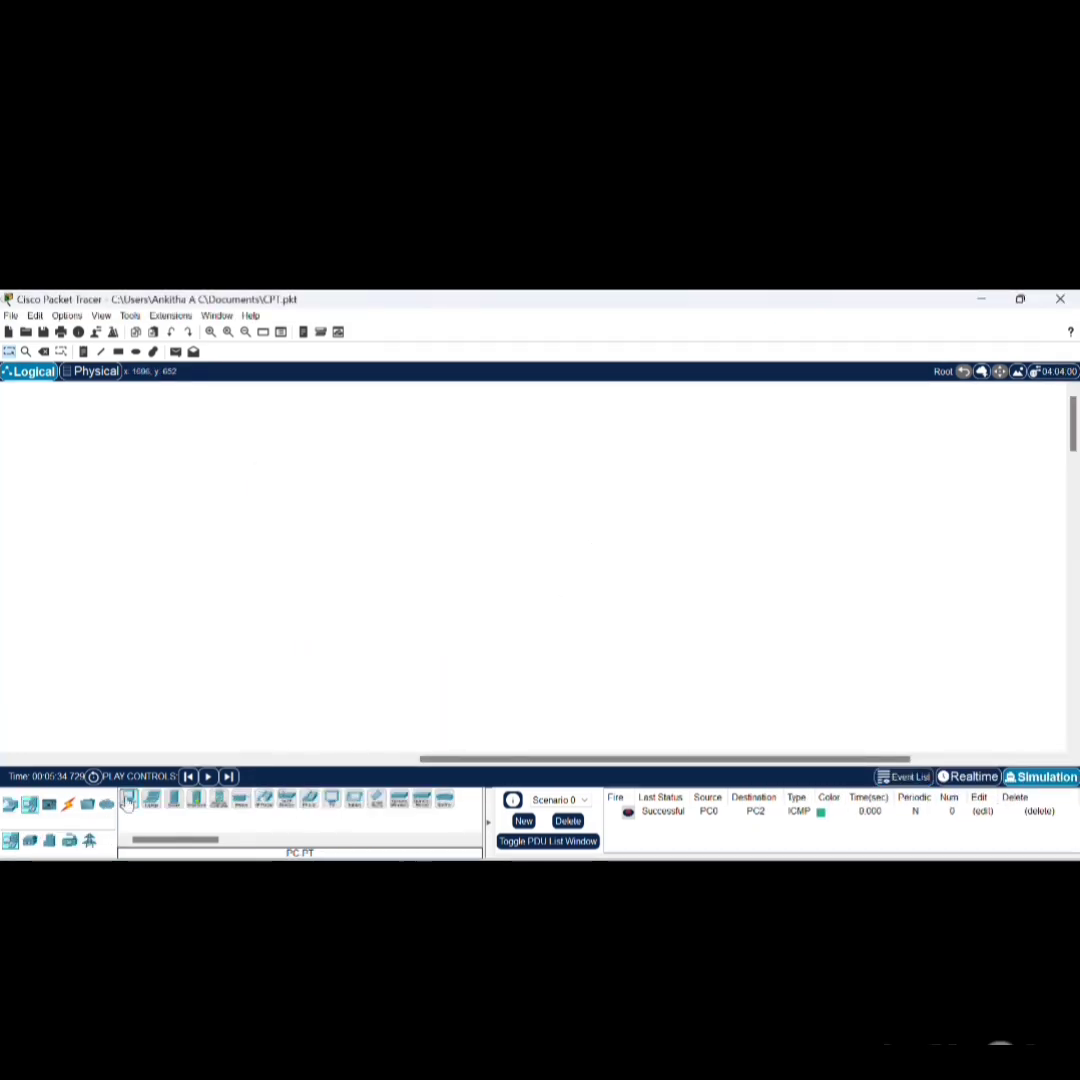
{"action": "left_click", "coordinate": [376, 604]}
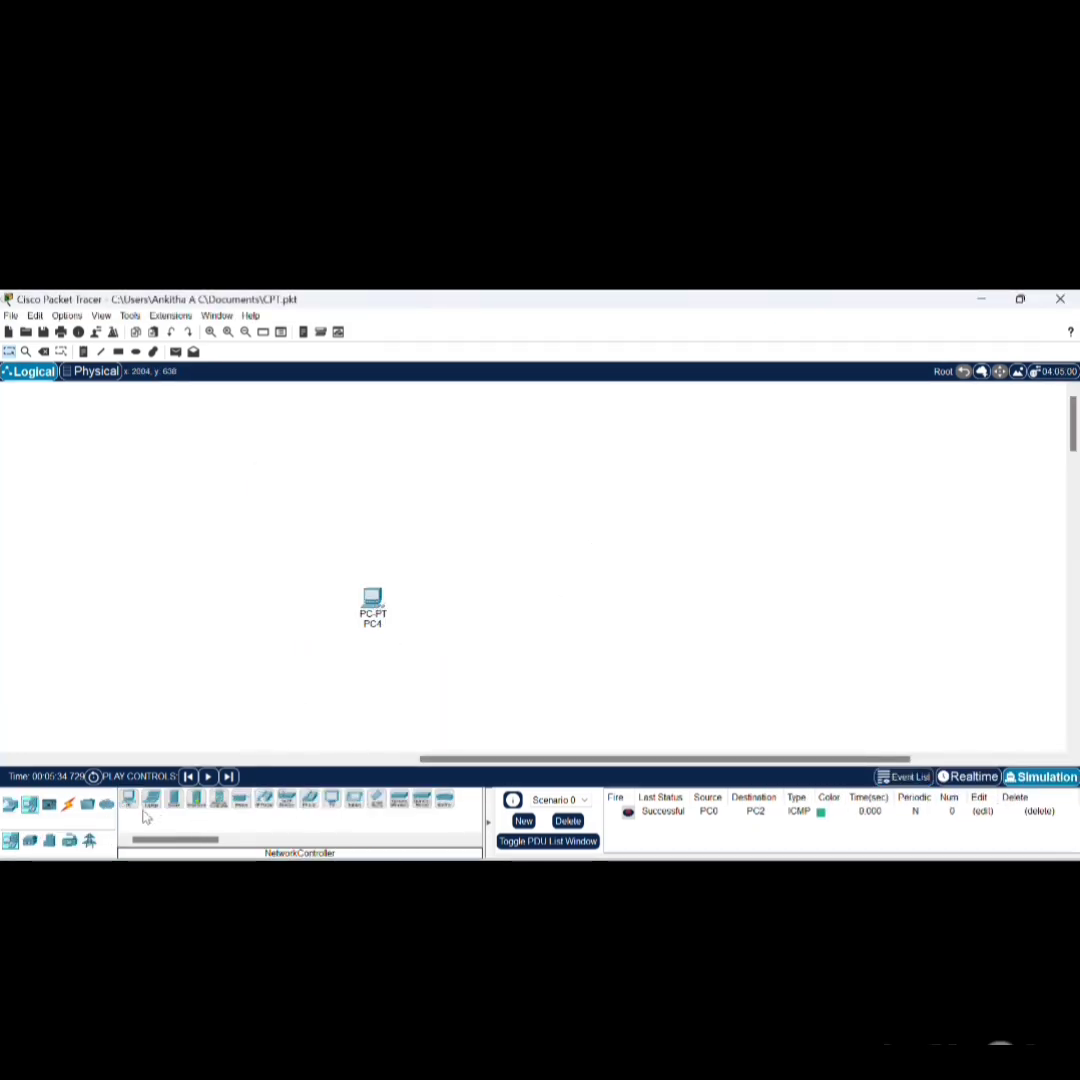
{"action": "left_click", "coordinate": [494, 605]}
{"action": "left_click", "coordinate": [130, 800]}
{"action": "left_click", "coordinate": [133, 806]}
{"action": "left_click", "coordinate": [650, 609]}
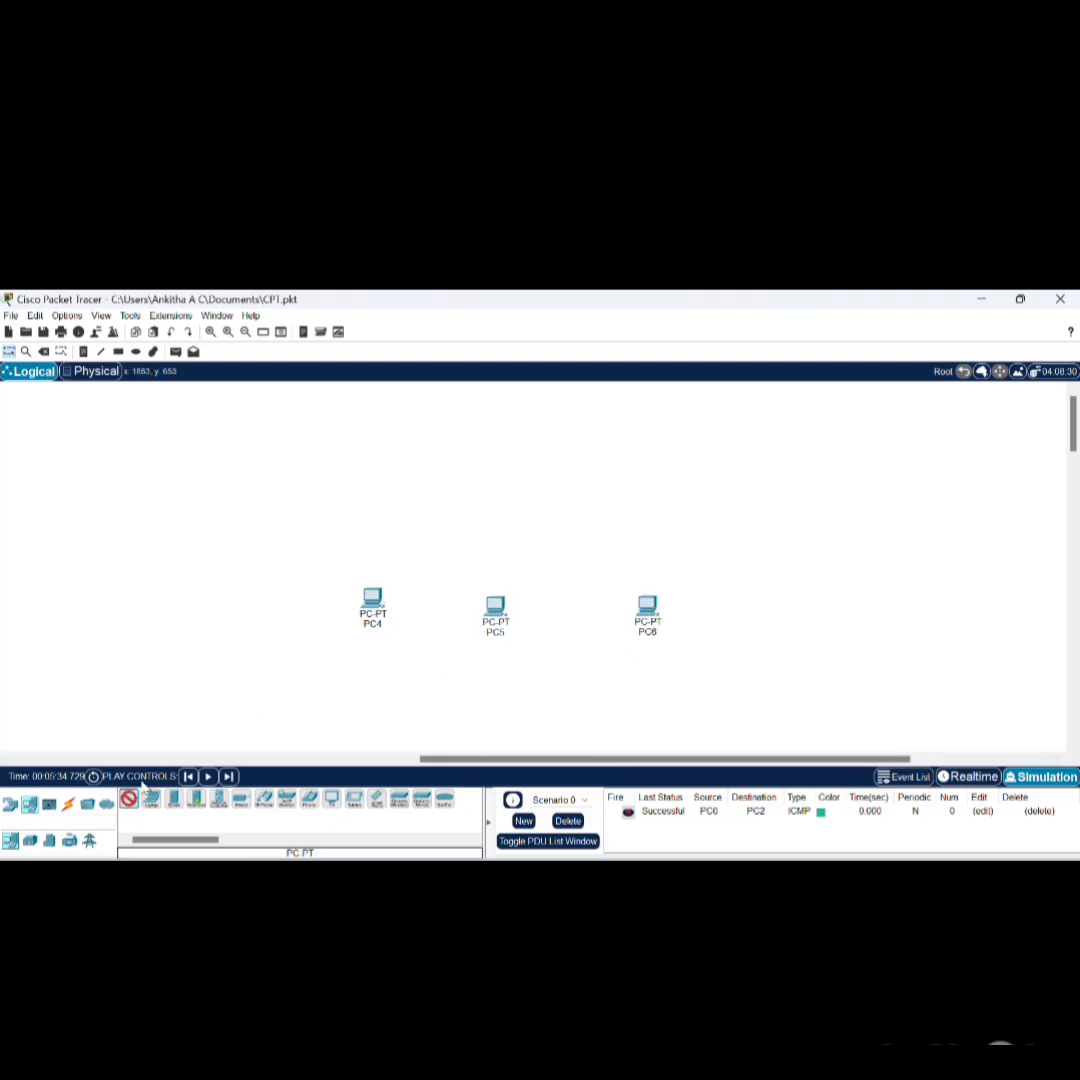
Step: Place a Hub-PT above the row of three new PCs
{"action": "left_click", "coordinate": [10, 803]}
{"action": "left_click", "coordinate": [49, 804]}
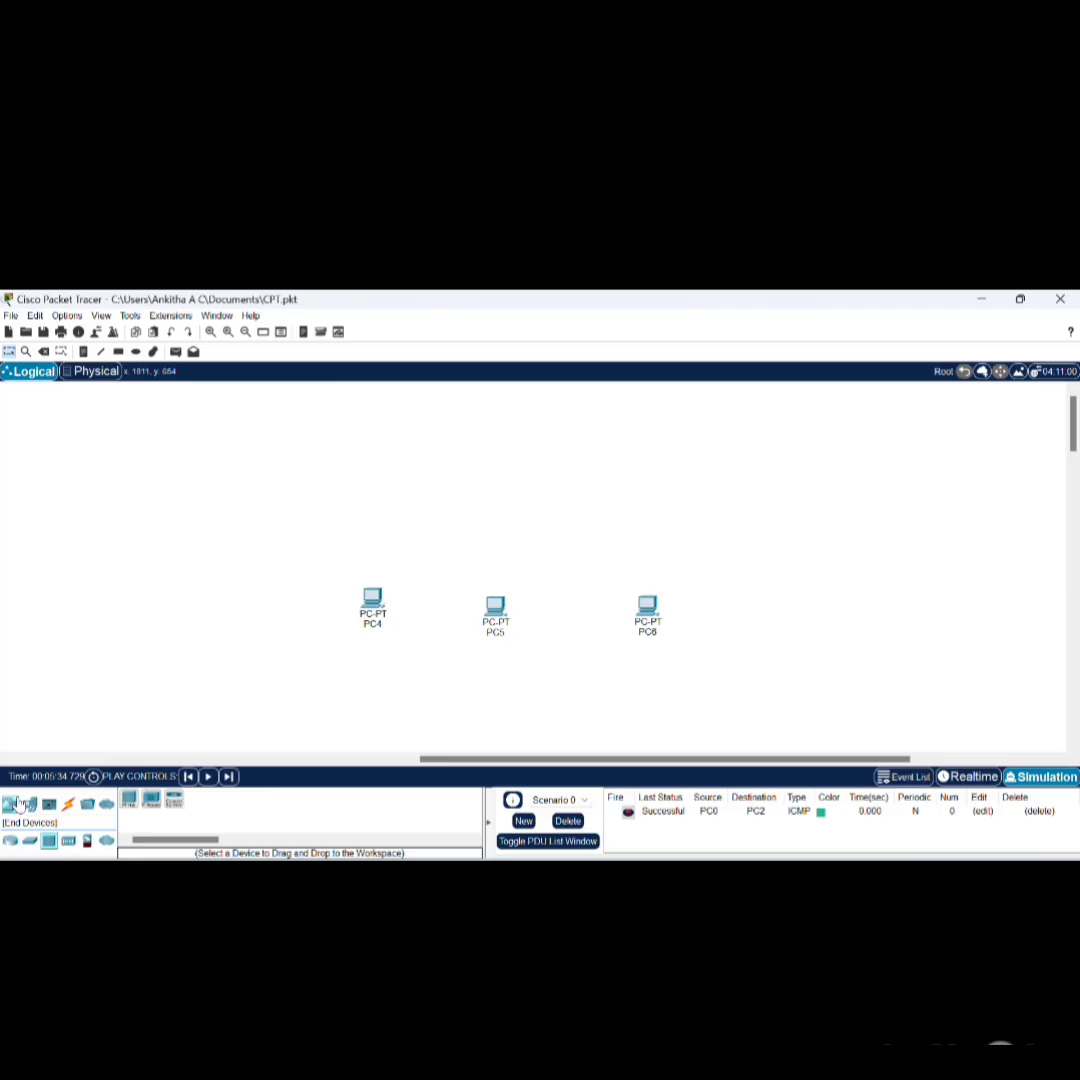
{"action": "left_click", "coordinate": [151, 800]}
{"action": "left_click", "coordinate": [486, 452]}
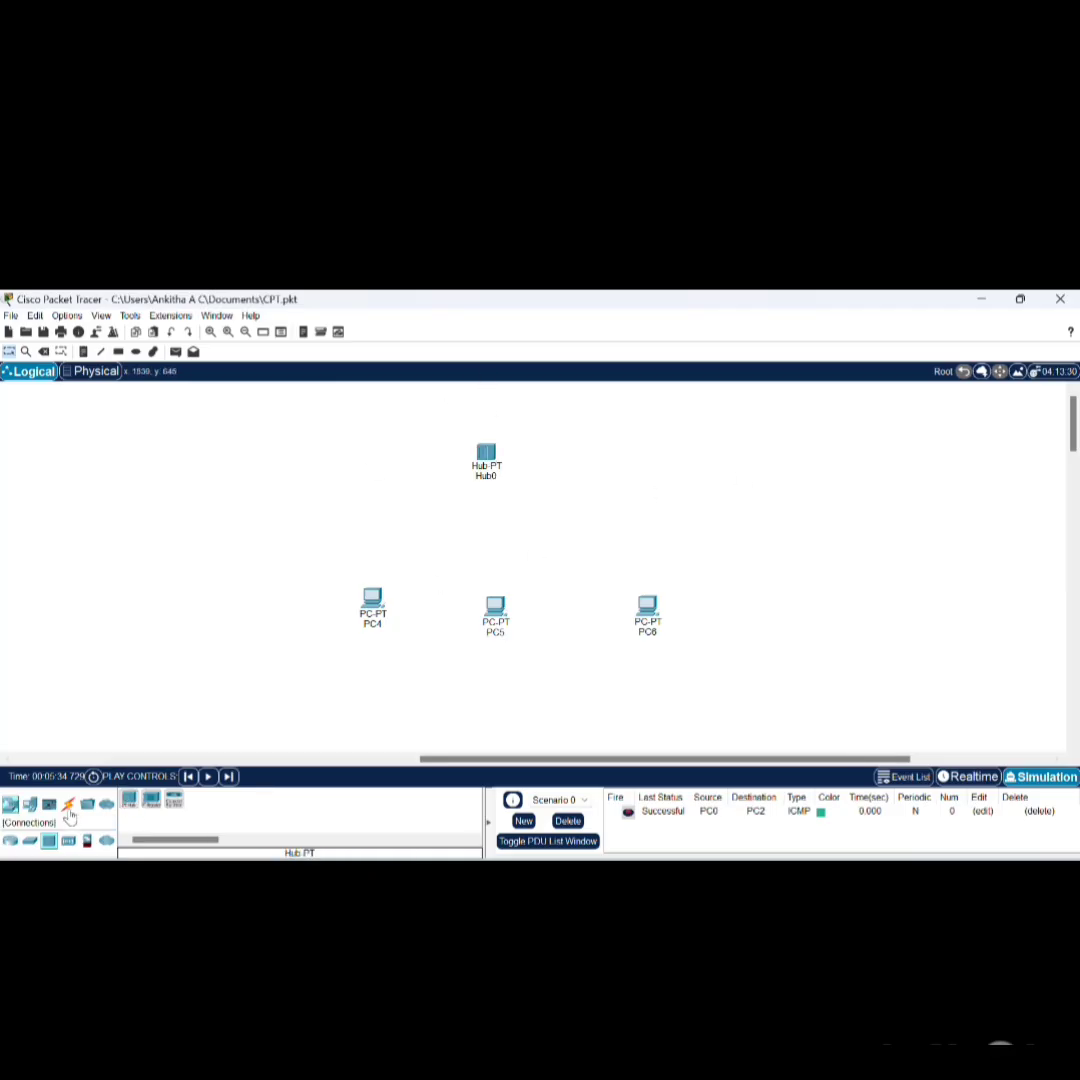
Step: Connect PC4's FastEthernet0 port to Hub0 with a copper straight-through cable
{"action": "left_click", "coordinate": [68, 804]}
{"action": "left_click", "coordinate": [174, 800]}
{"action": "left_click", "coordinate": [372, 600]}
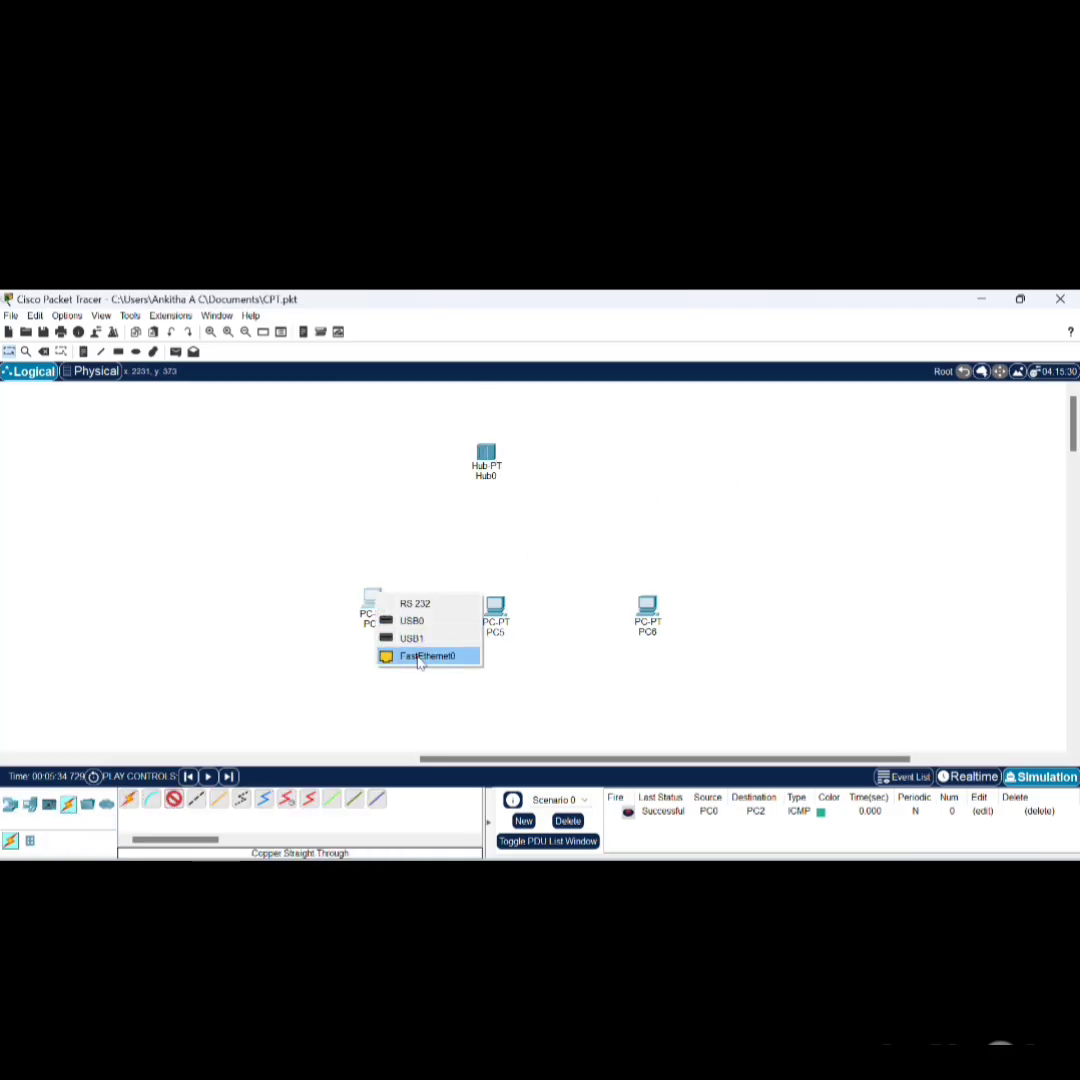
{"action": "left_click", "coordinate": [424, 654]}
{"action": "left_click", "coordinate": [482, 454]}
{"action": "left_click", "coordinate": [520, 460]}
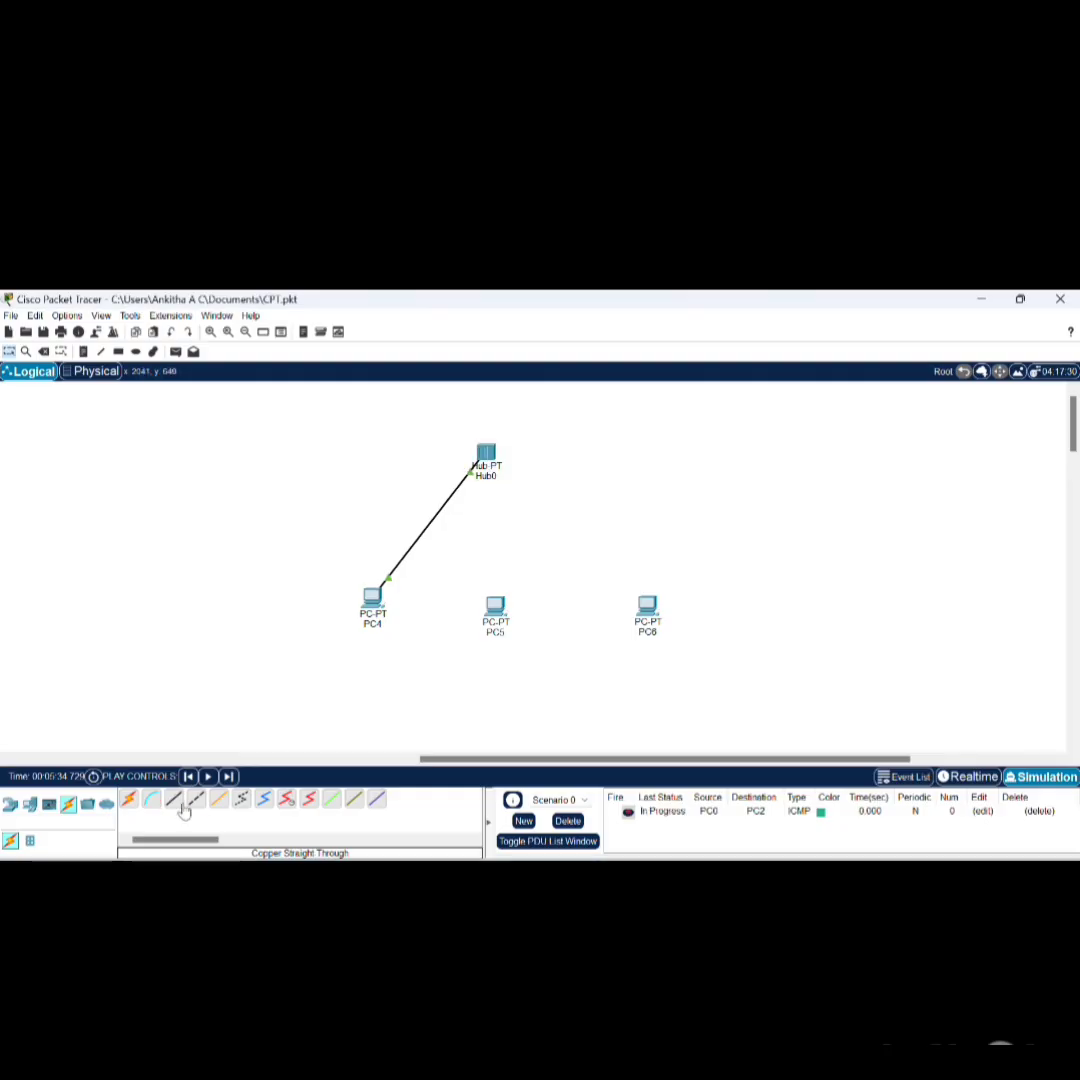
Step: Connect PC5's FastEthernet0 port to Hub0 with a copper straight-through cable
{"action": "left_click", "coordinate": [174, 800]}
{"action": "left_click", "coordinate": [494, 605]}
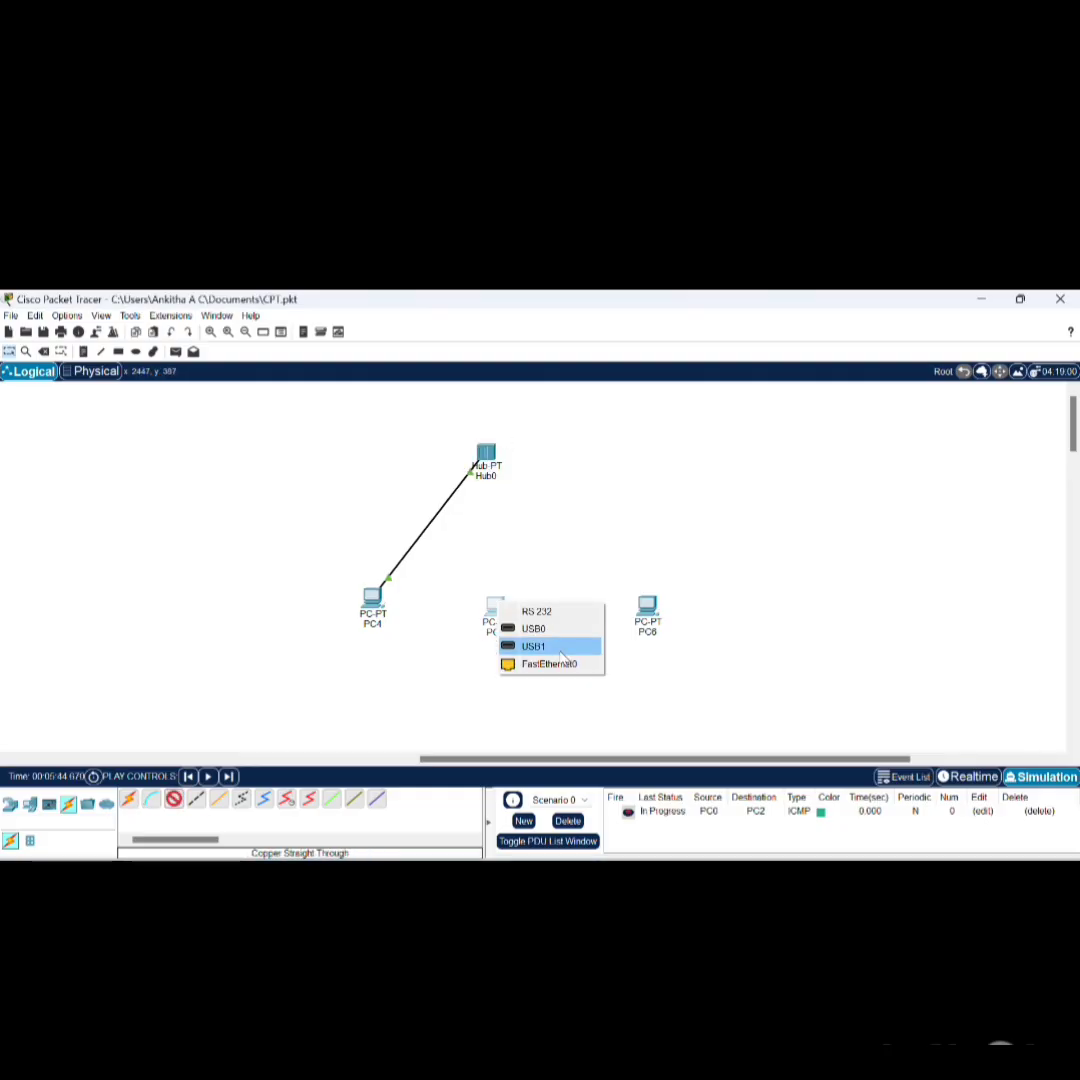
{"action": "left_click", "coordinate": [530, 646]}
{"action": "left_click", "coordinate": [486, 456]}
{"action": "left_click", "coordinate": [530, 498]}
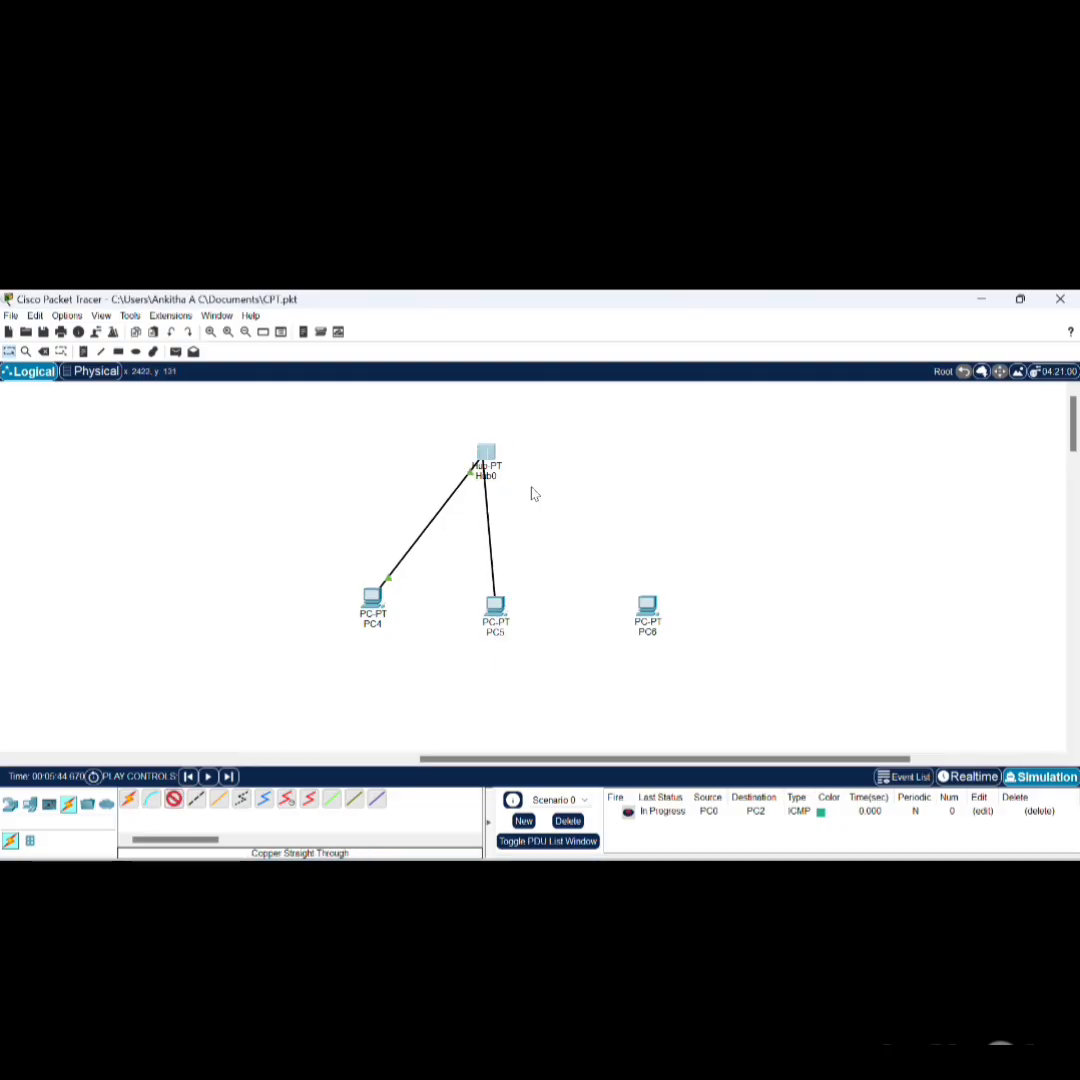
Step: Connect PC6's FastEthernet0 port to Hub0's FastEthernet4 port with a copper straight-through cable
{"action": "left_click", "coordinate": [176, 800]}
{"action": "left_click", "coordinate": [647, 606]}
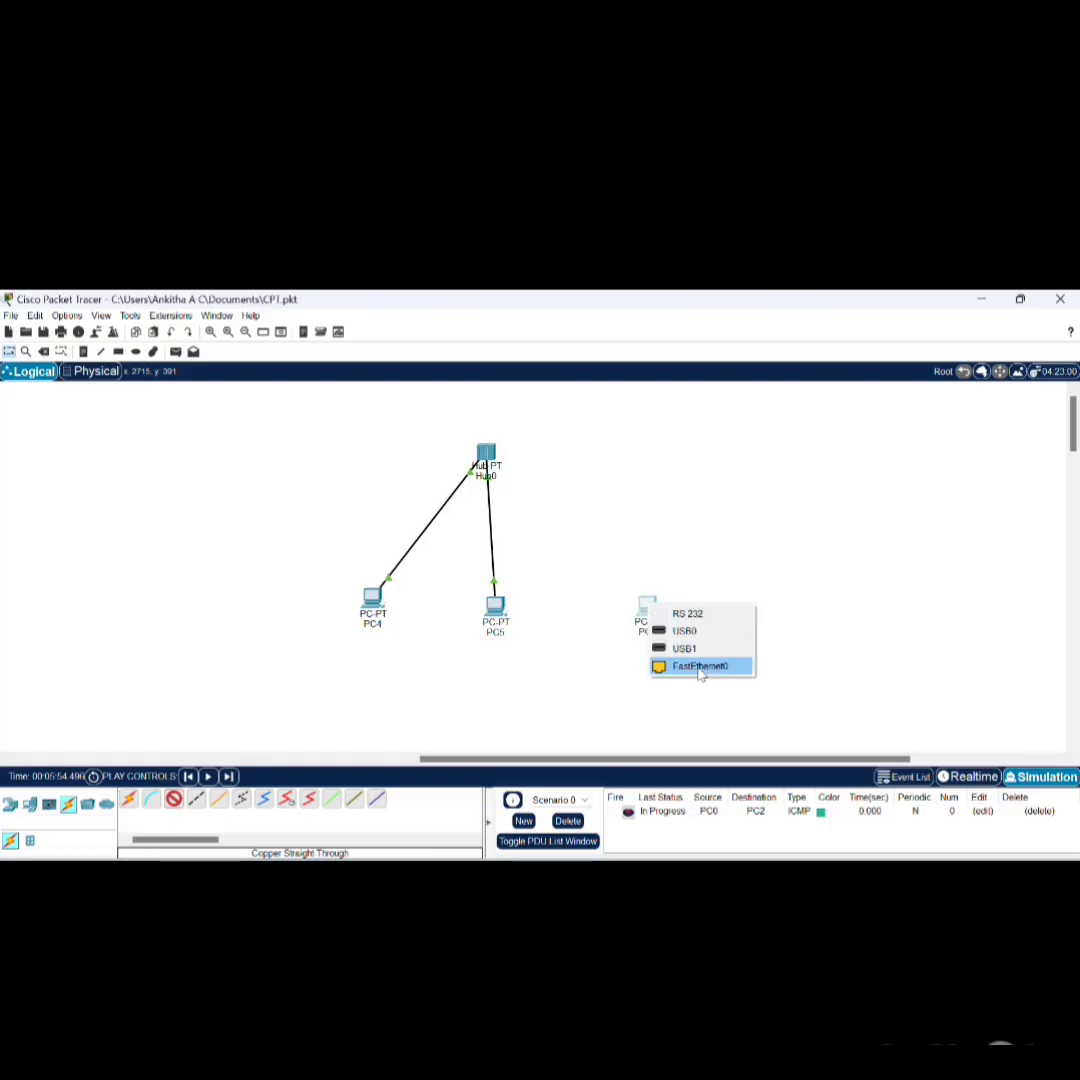
{"action": "left_click", "coordinate": [692, 665]}
{"action": "left_click", "coordinate": [486, 456]}
{"action": "left_click", "coordinate": [532, 499]}
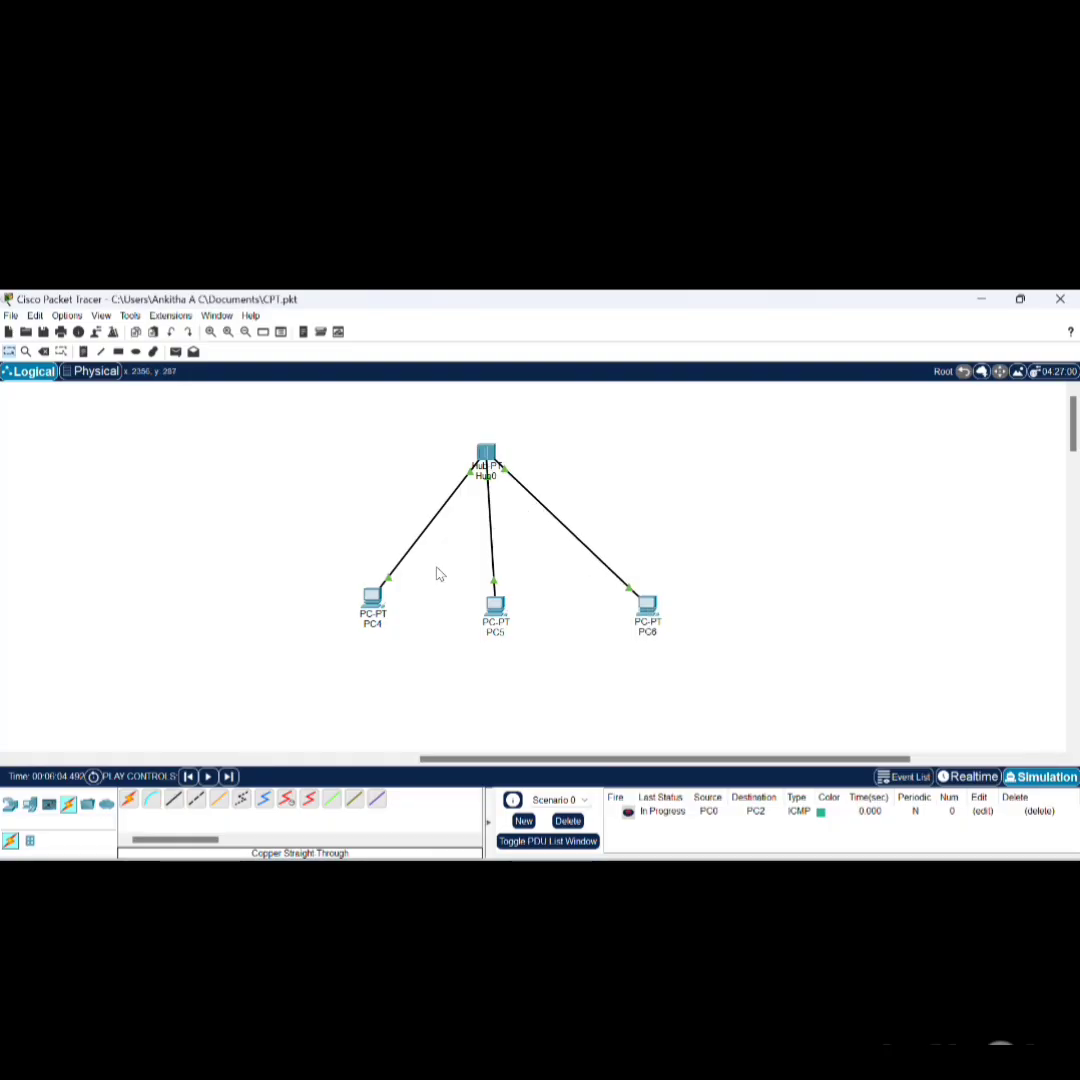
Step: Give PC4 the static IPv4 address 10.1.1.1 with subnet mask 255.0.0.0 and close its window
{"action": "left_click", "coordinate": [372, 610]}
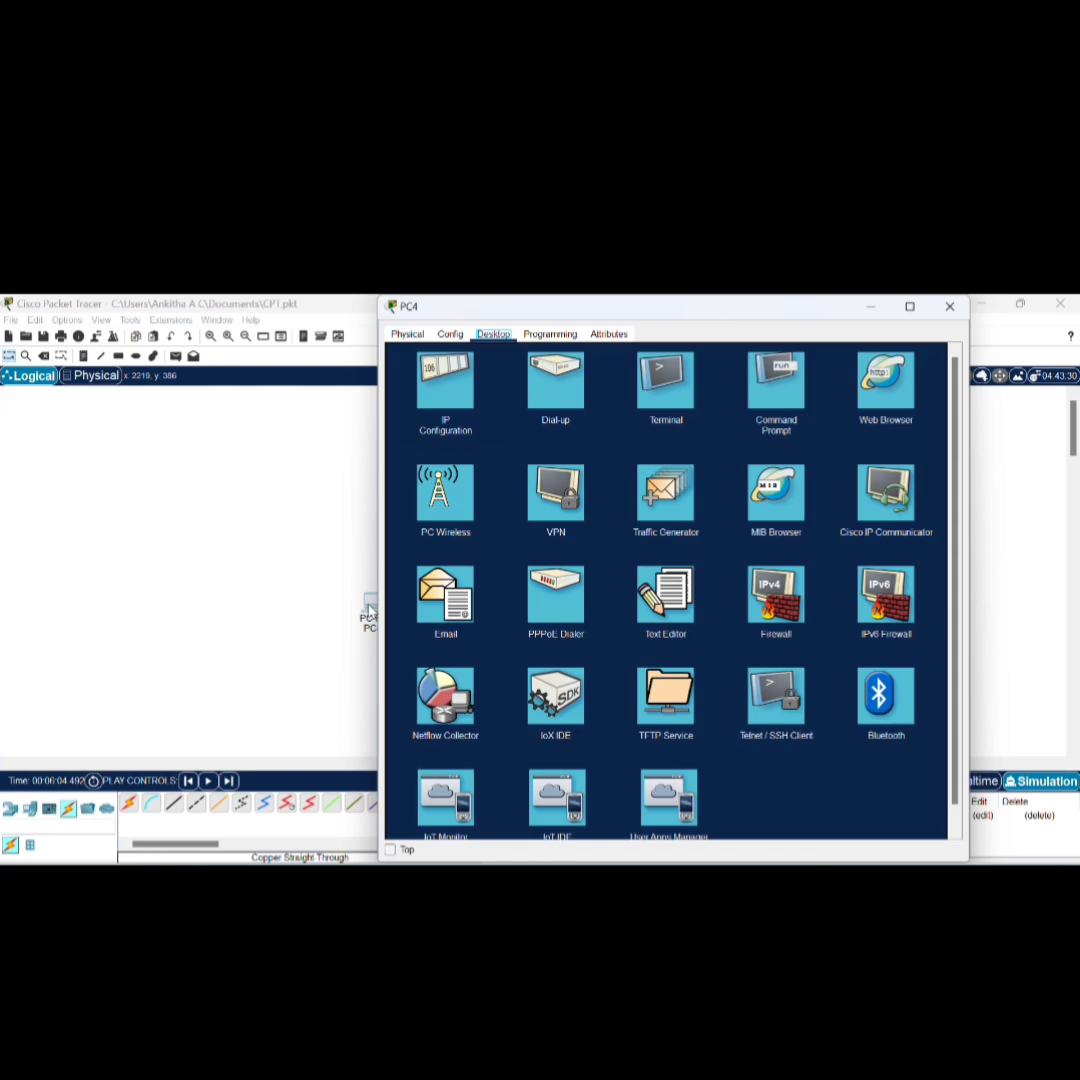
{"action": "left_click", "coordinate": [446, 384]}
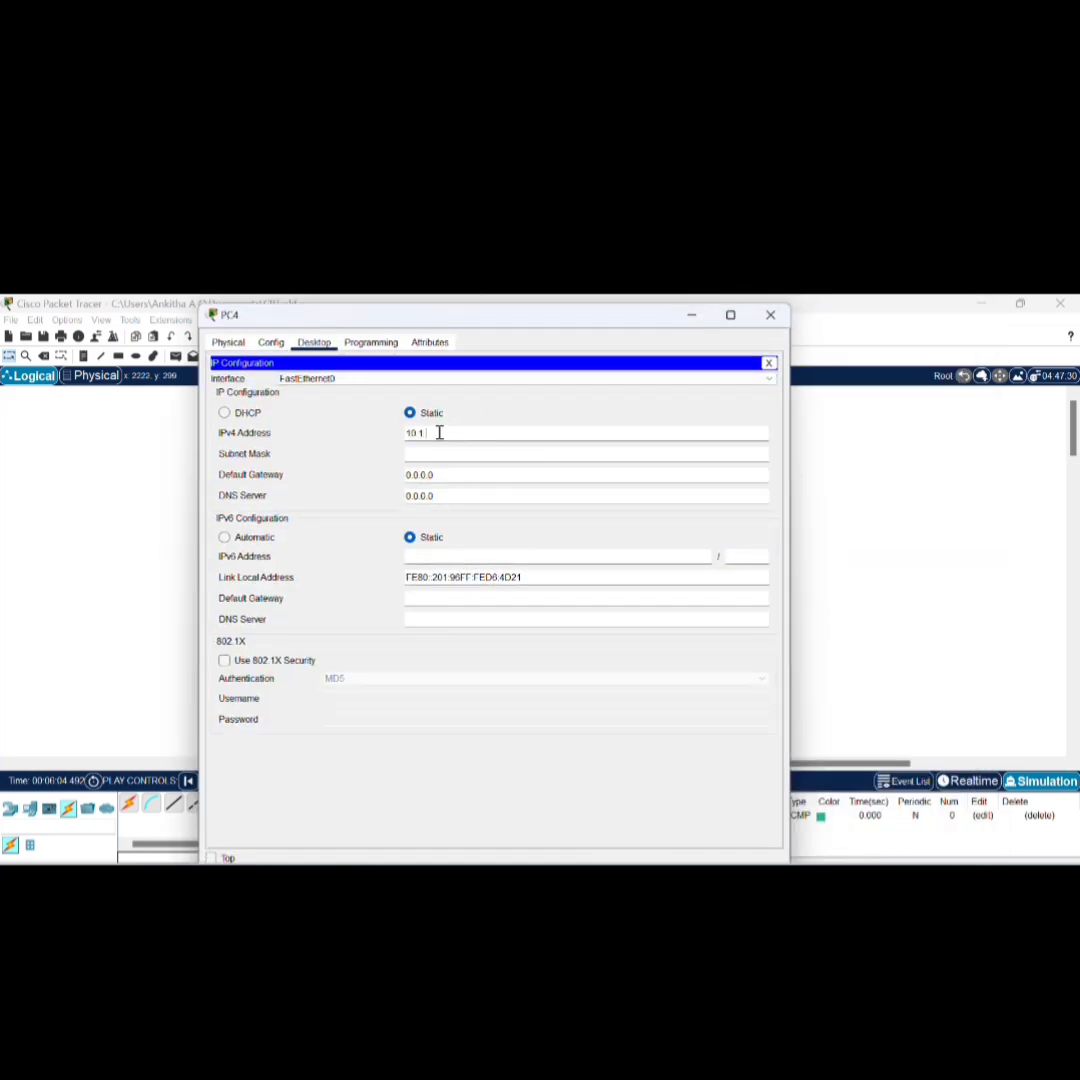
{"action": "left_click", "coordinate": [422, 453]}
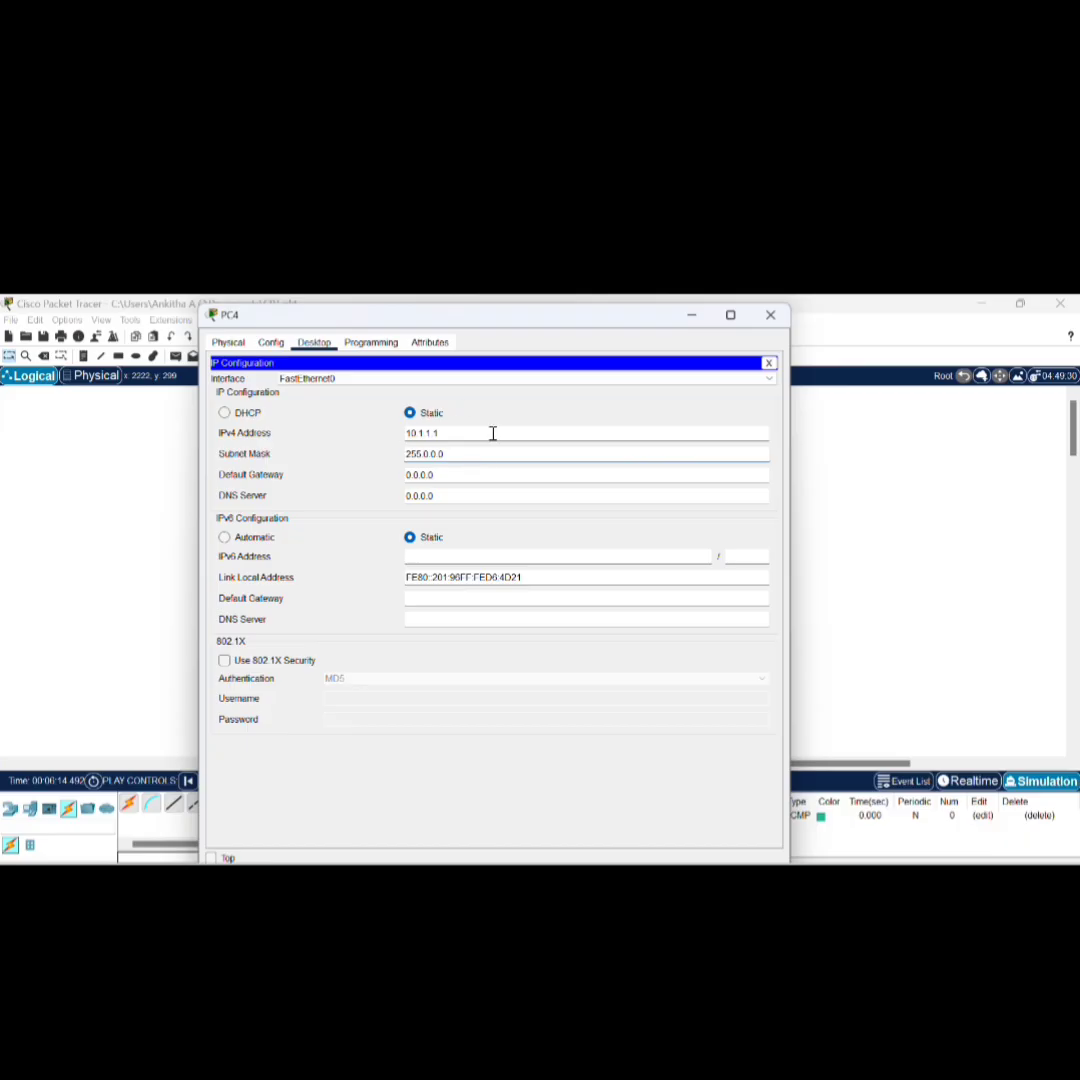
{"action": "left_click", "coordinate": [770, 315]}
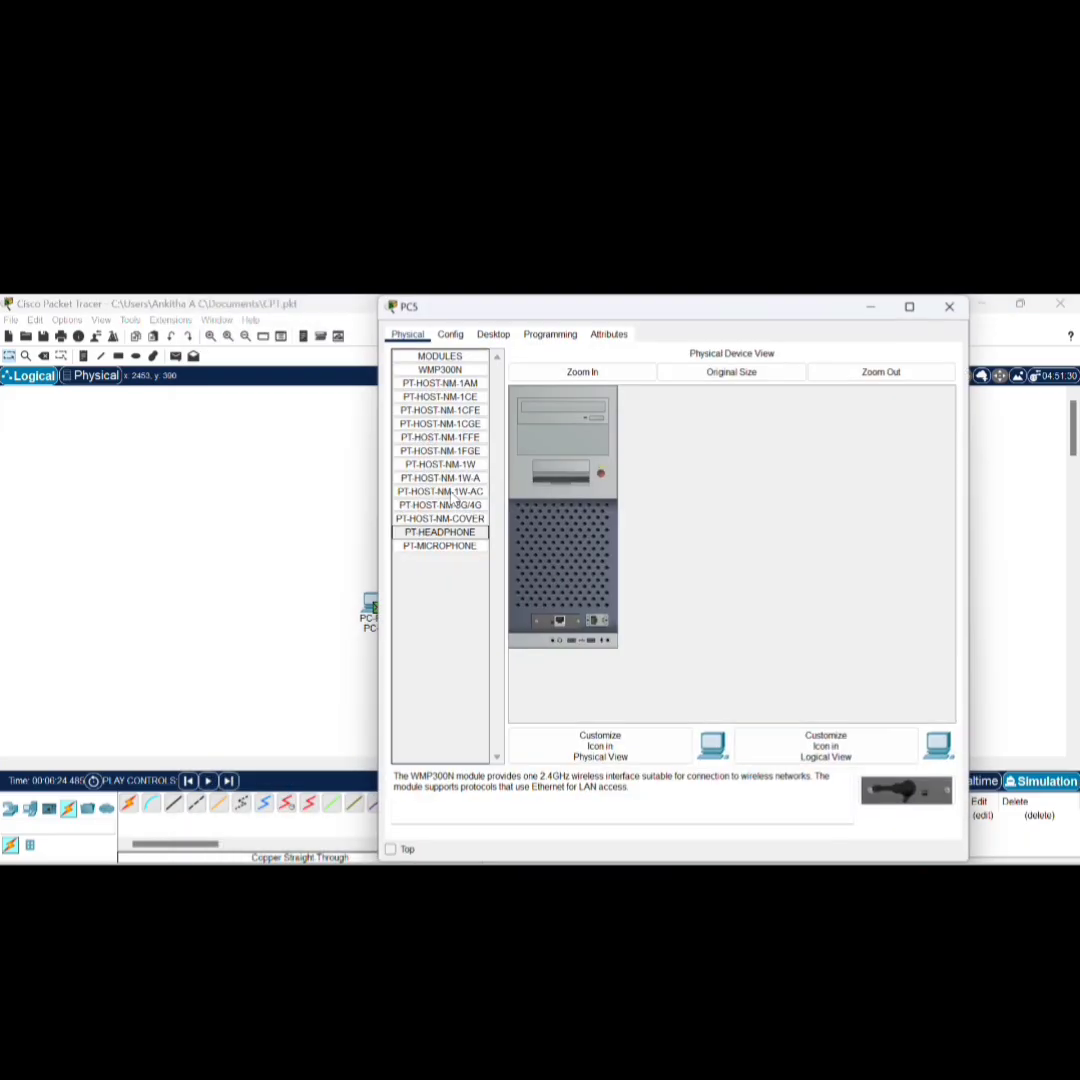
Step: Give PC5 the static IPv4 address 10.1.1.2 with the default subnet mask and close its window
{"action": "left_click", "coordinate": [493, 334]}
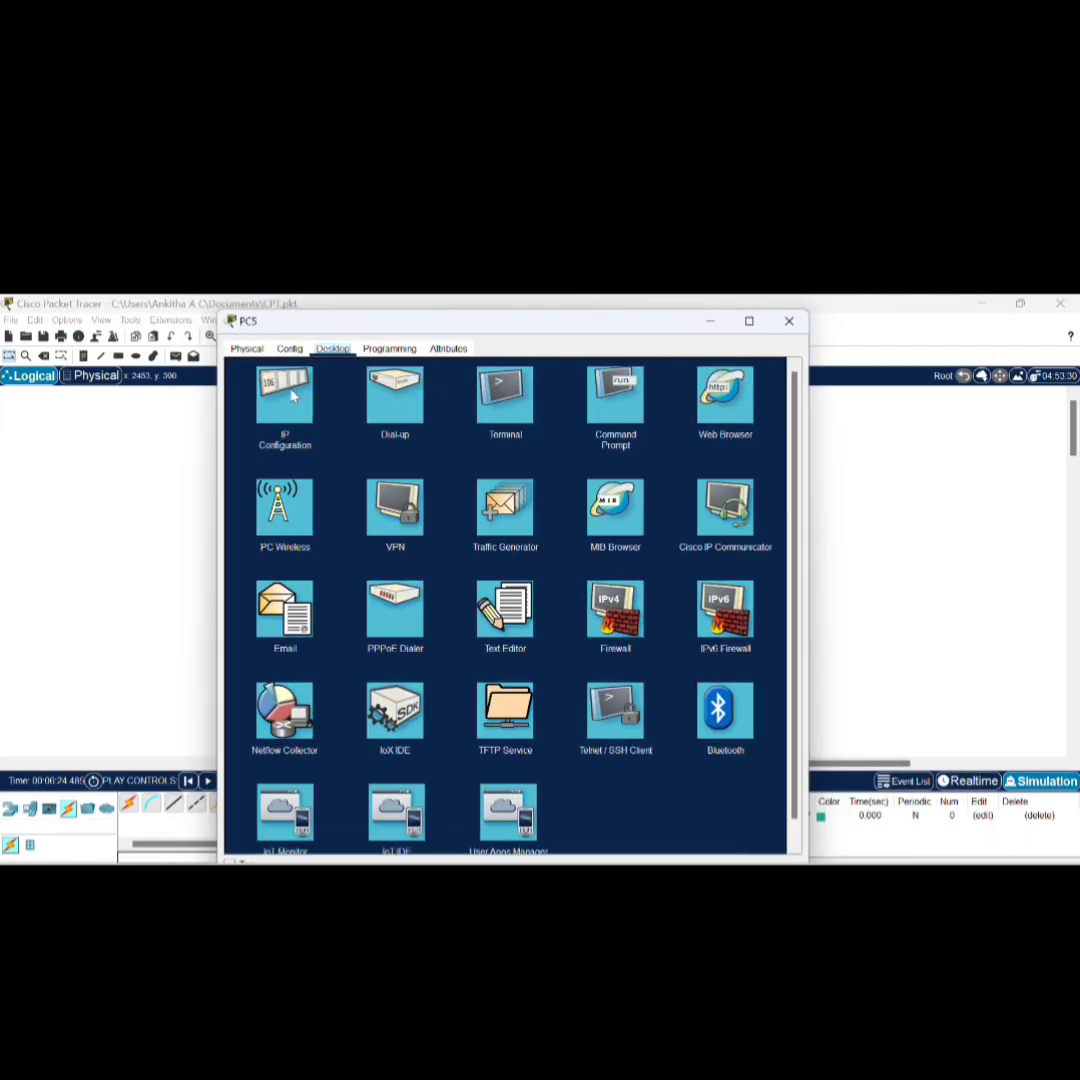
{"action": "left_click", "coordinate": [290, 397]}
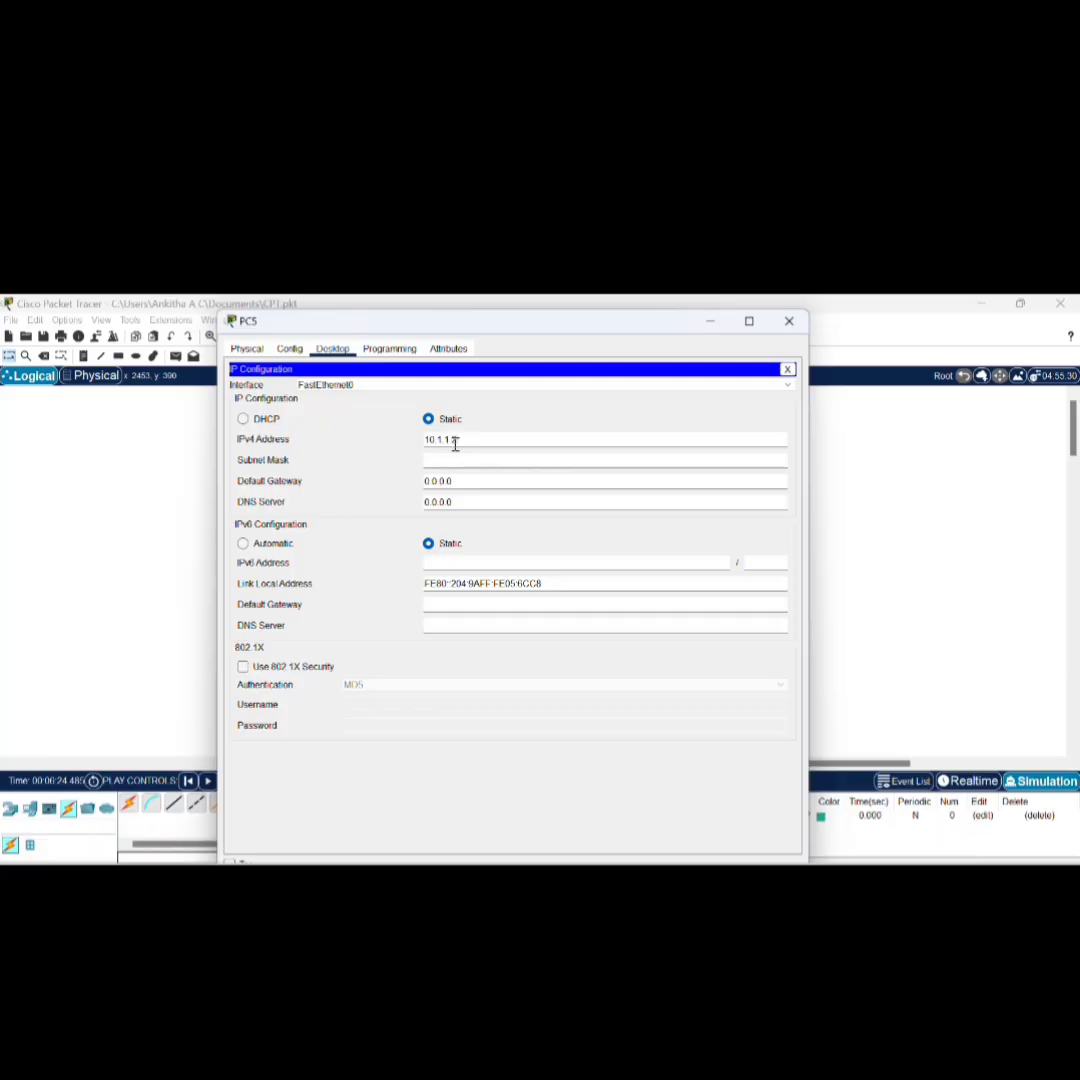
{"action": "left_click", "coordinate": [460, 459]}
{"action": "left_click", "coordinate": [789, 321]}
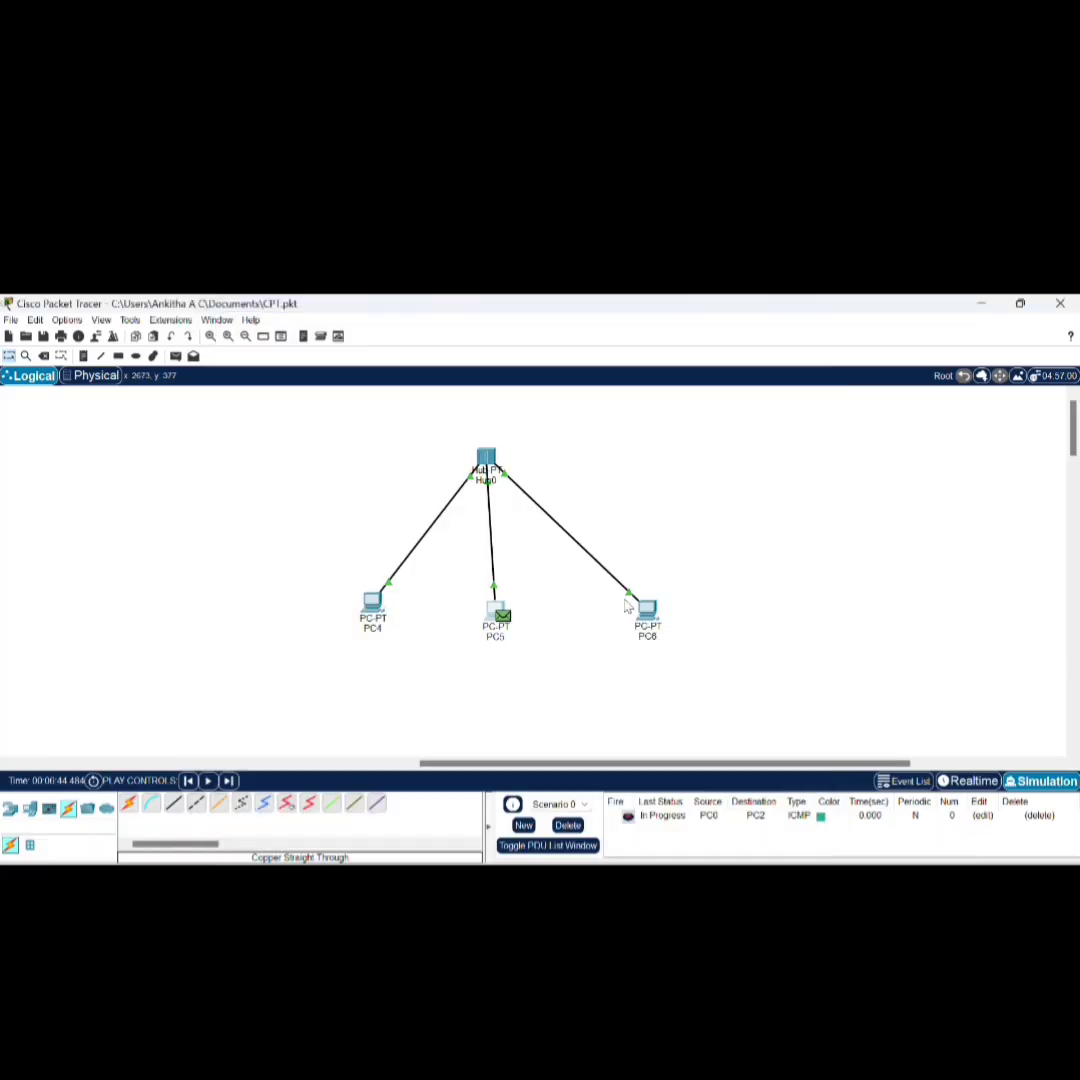
Step: Give PC6 the static IPv4 address 10.1.1.3 with the default subnet mask
{"action": "left_click", "coordinate": [640, 607]}
{"action": "left_click", "coordinate": [906, 306]}
{"action": "left_click", "coordinate": [114, 328]}
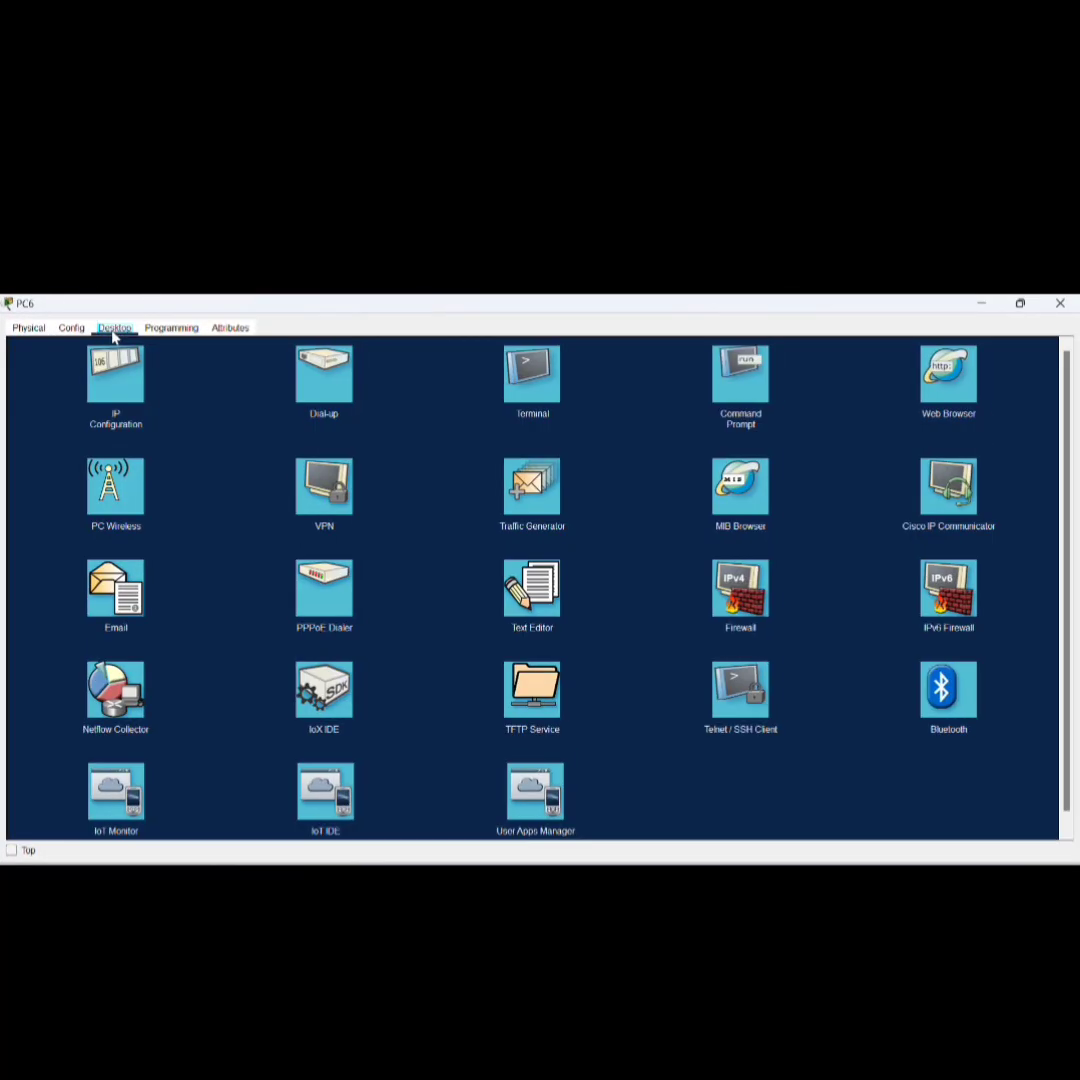
{"action": "left_click", "coordinate": [118, 375]}
{"action": "left_click", "coordinate": [442, 420]}
{"action": "type", "text": "10.1.1.3"}
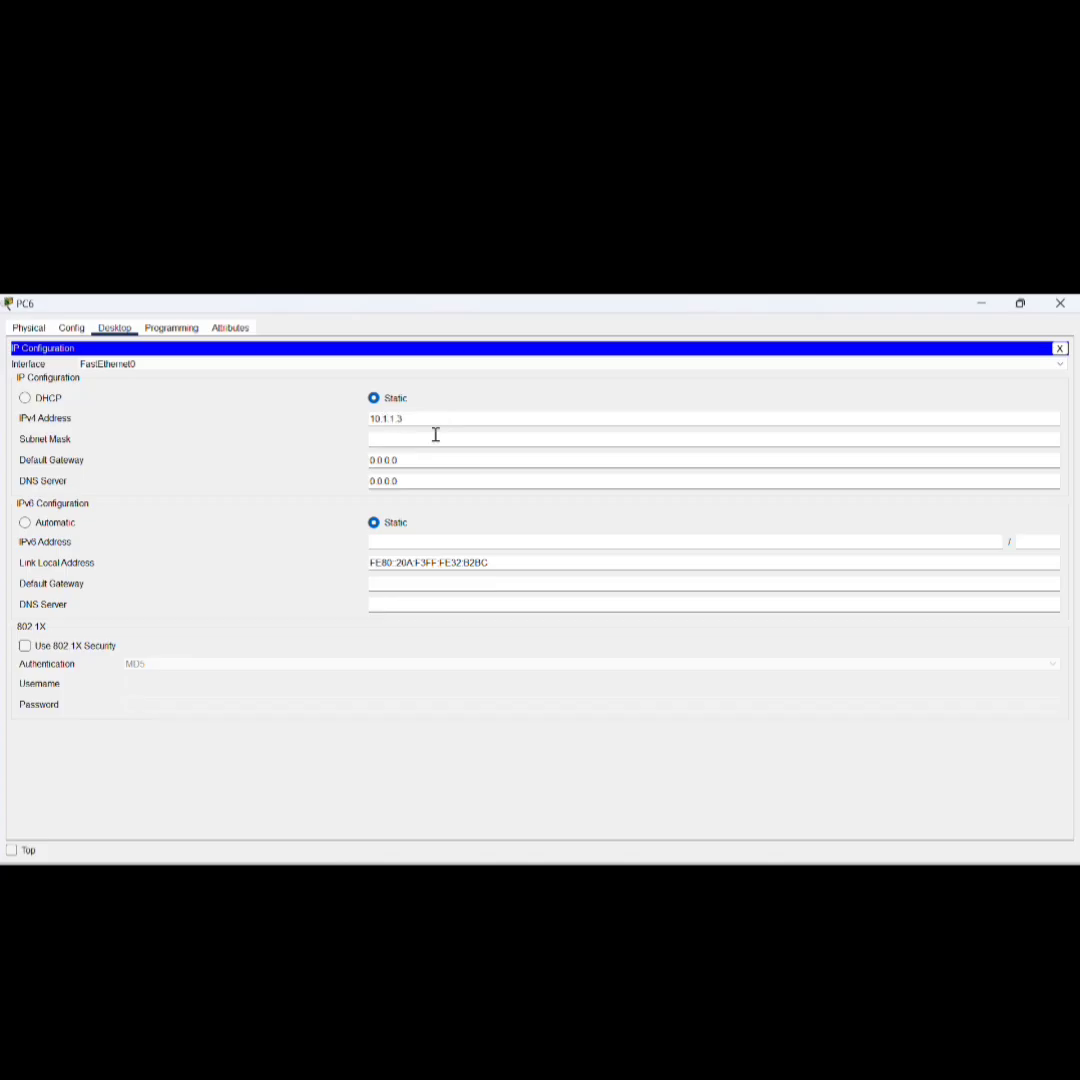
{"action": "left_click", "coordinate": [435, 434]}
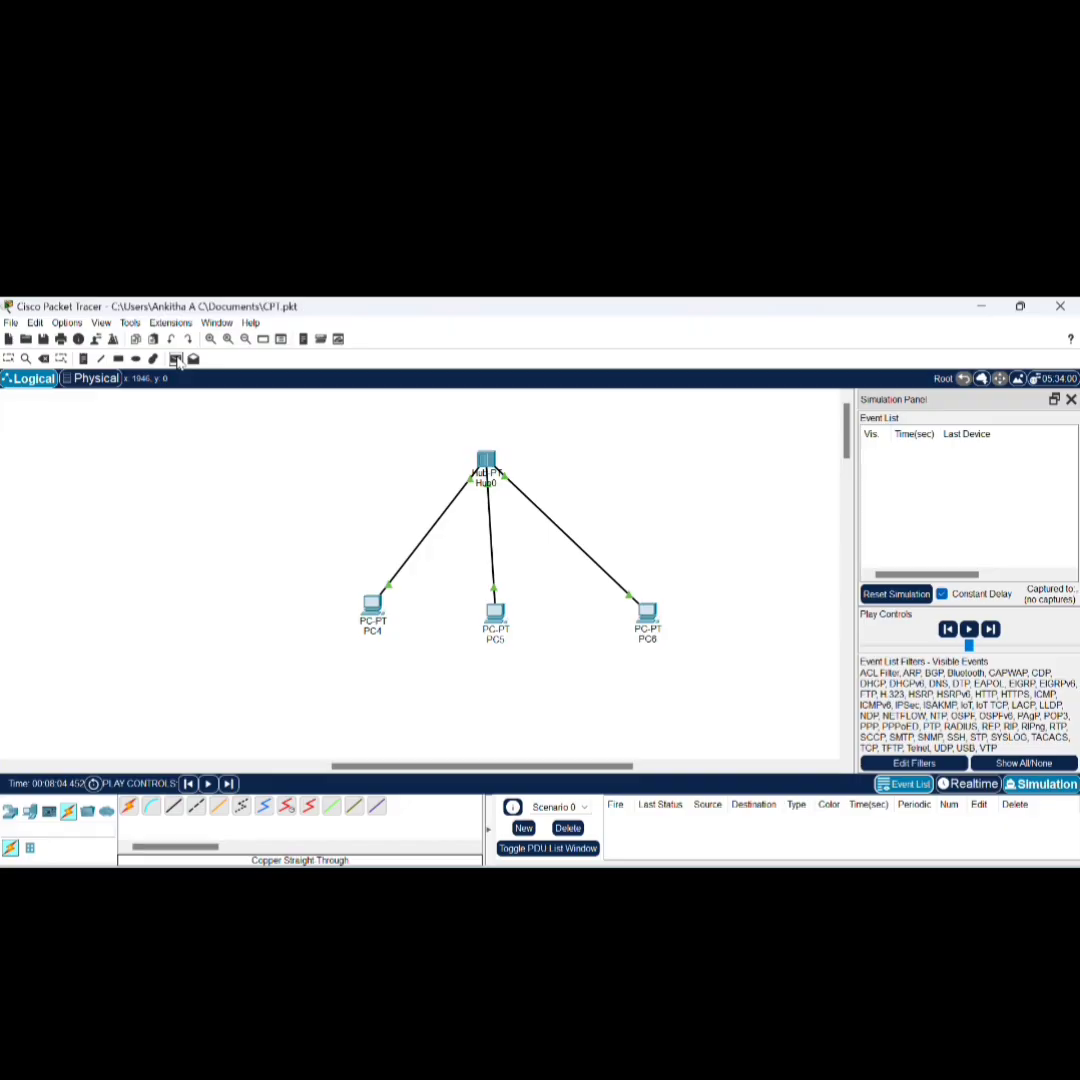
Step: Create a simple PDU from PC4 to PC5, play its trip through Hub0 and back, and pause the simulation
{"action": "left_click", "coordinate": [368, 604]}
{"action": "left_click", "coordinate": [495, 612]}
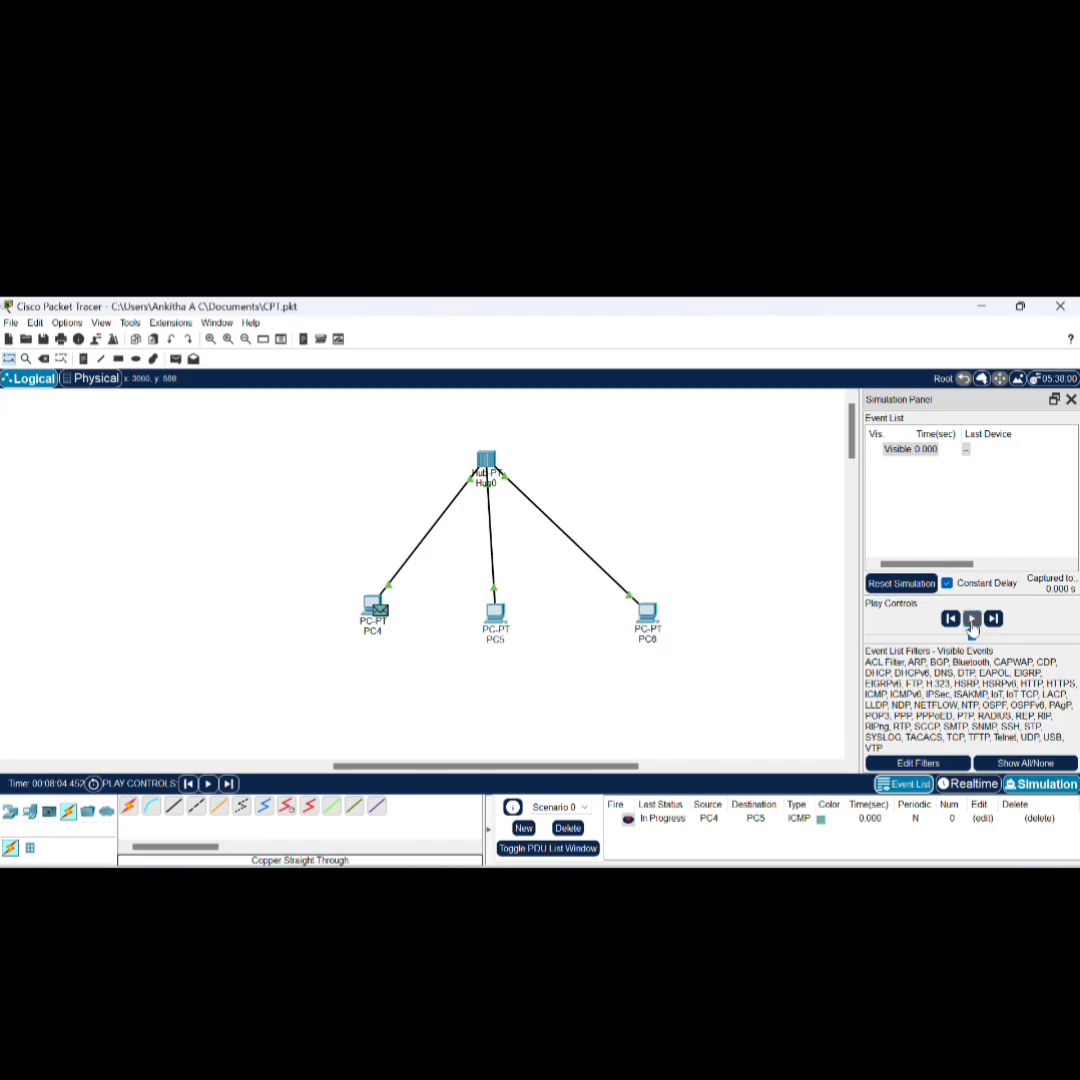
{"action": "left_click", "coordinate": [972, 622]}
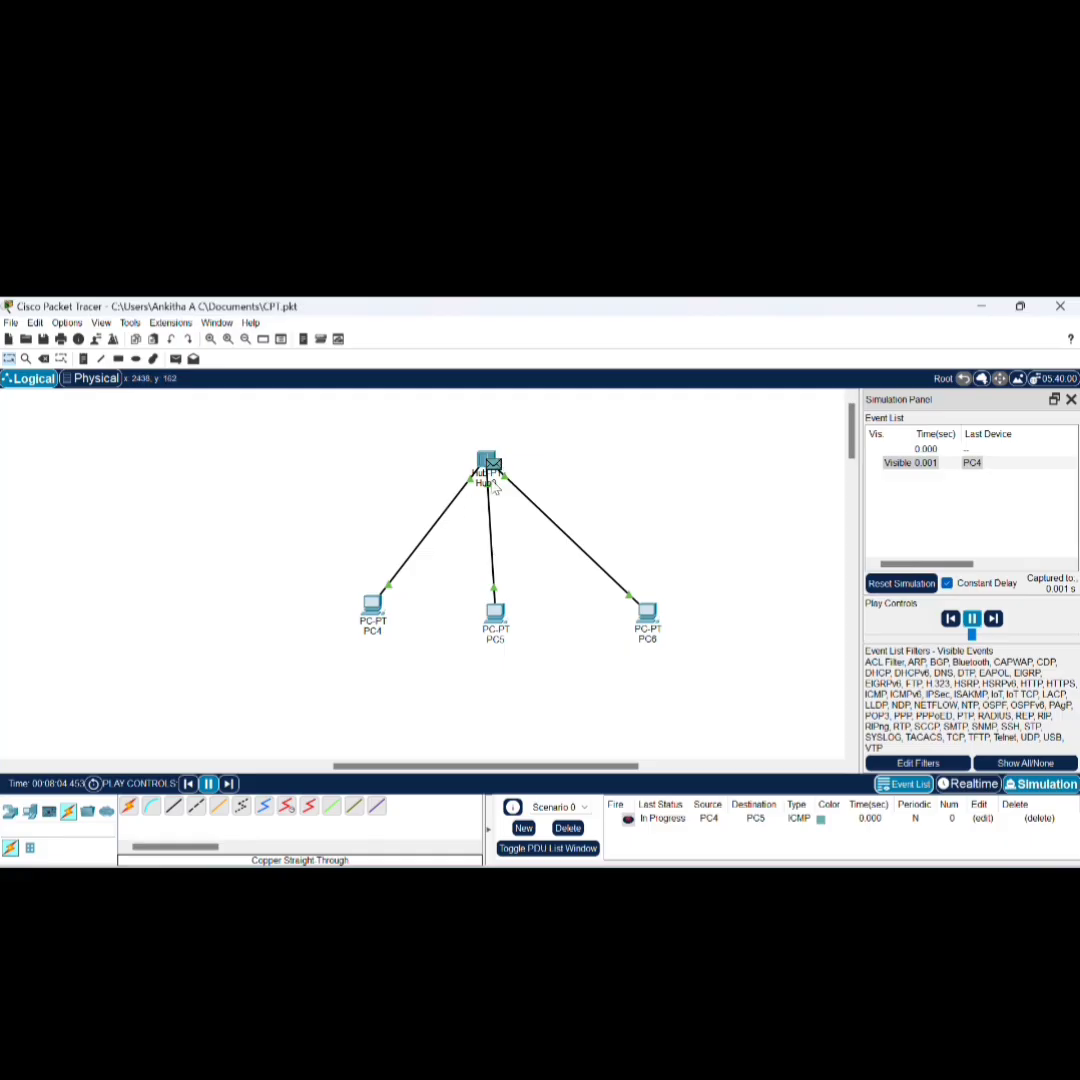
{"action": "mouse_move", "coordinate": [494, 486]}
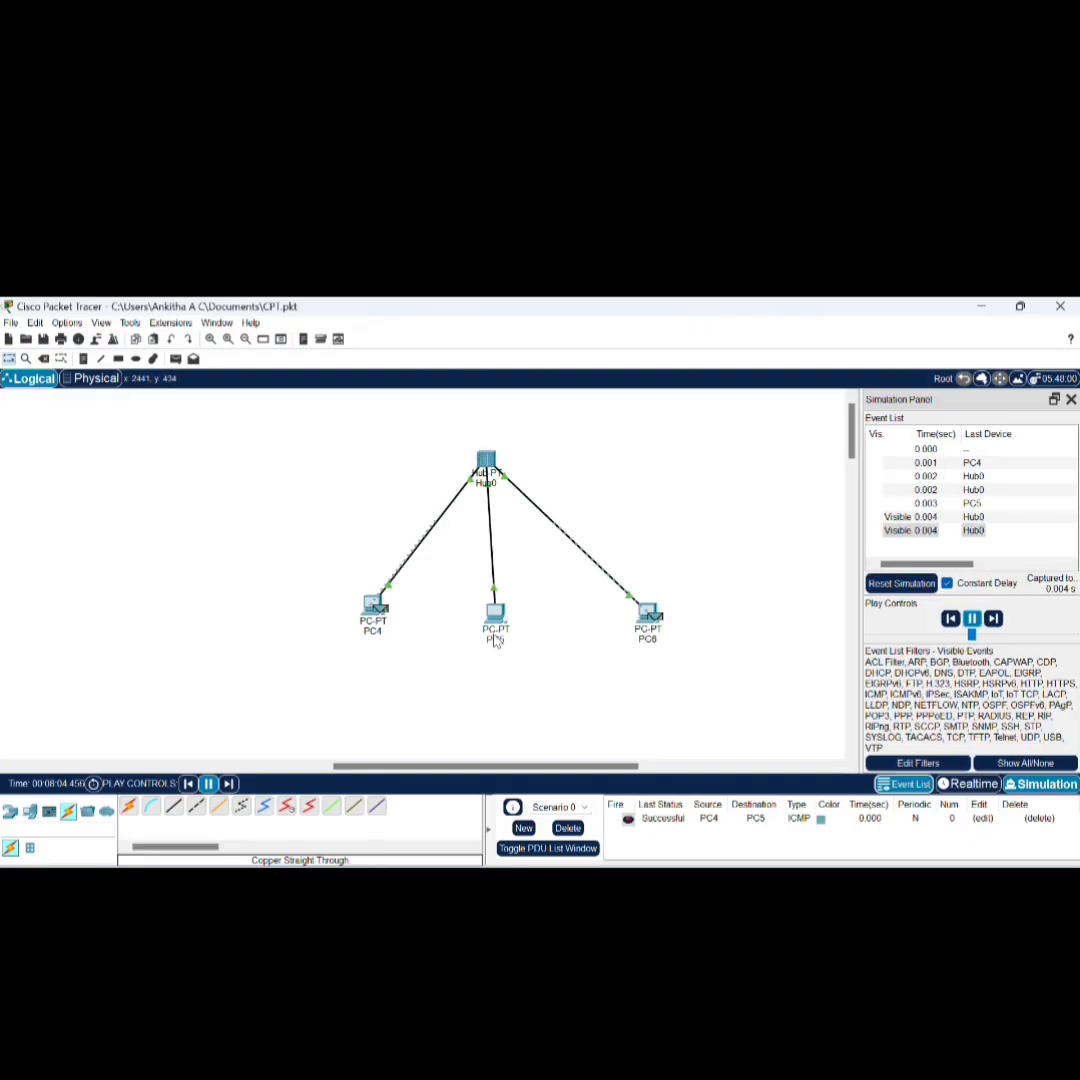
{"action": "mouse_move", "coordinate": [494, 641]}
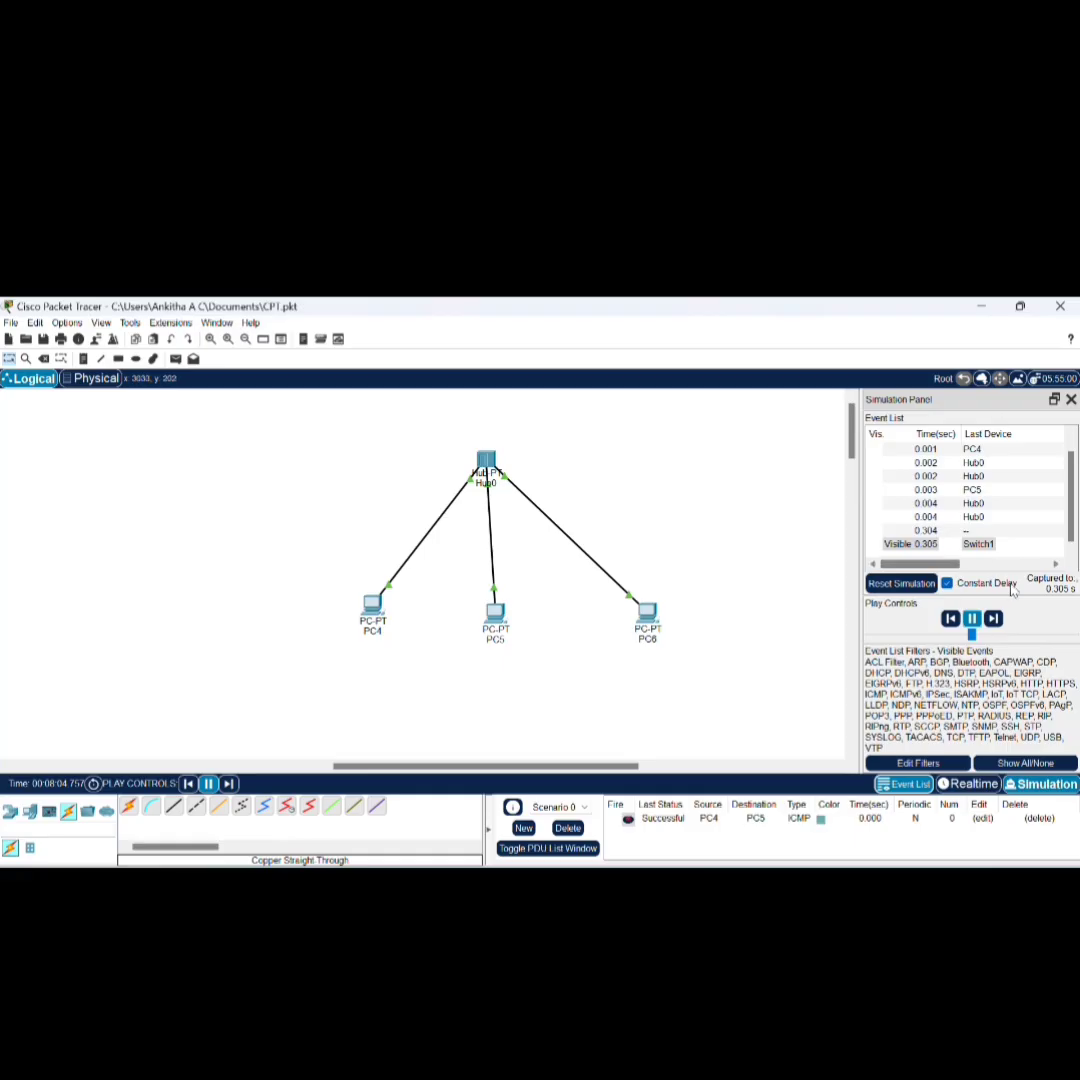
{"action": "left_click", "coordinate": [971, 619]}
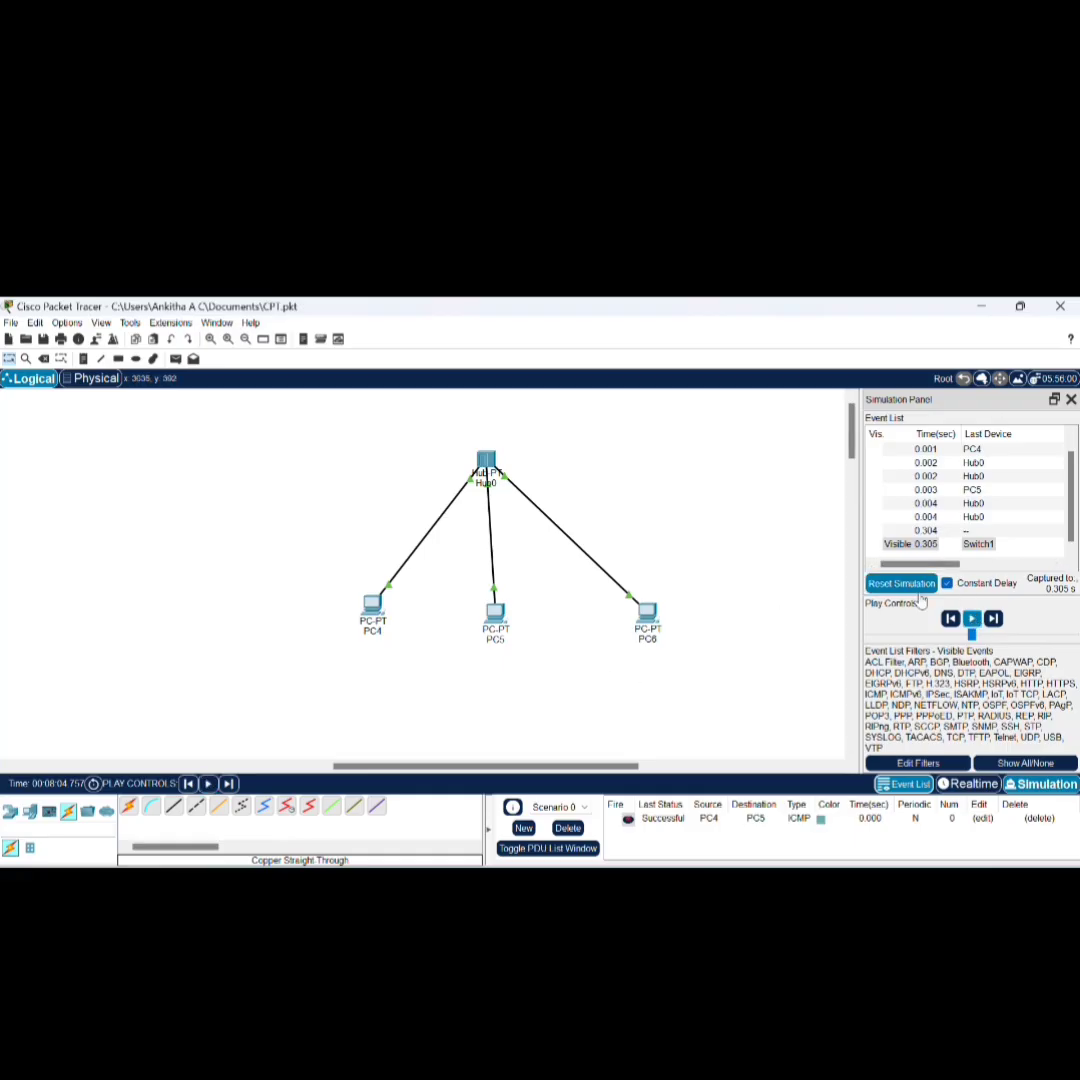
Step: Add a fourth PC to the hub network, above and to the right of PC6
{"action": "left_click", "coordinate": [30, 812]}
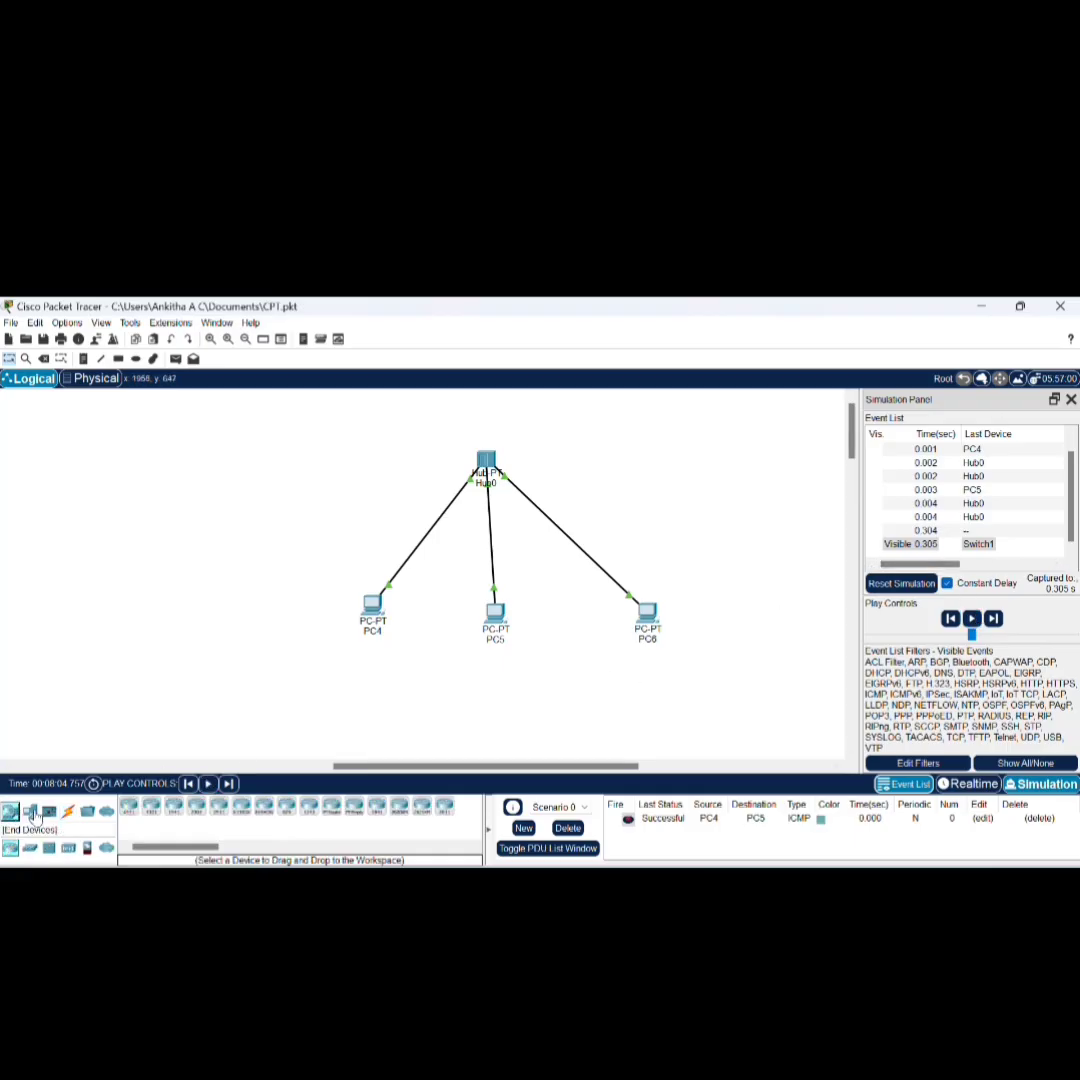
{"action": "left_click", "coordinate": [151, 806]}
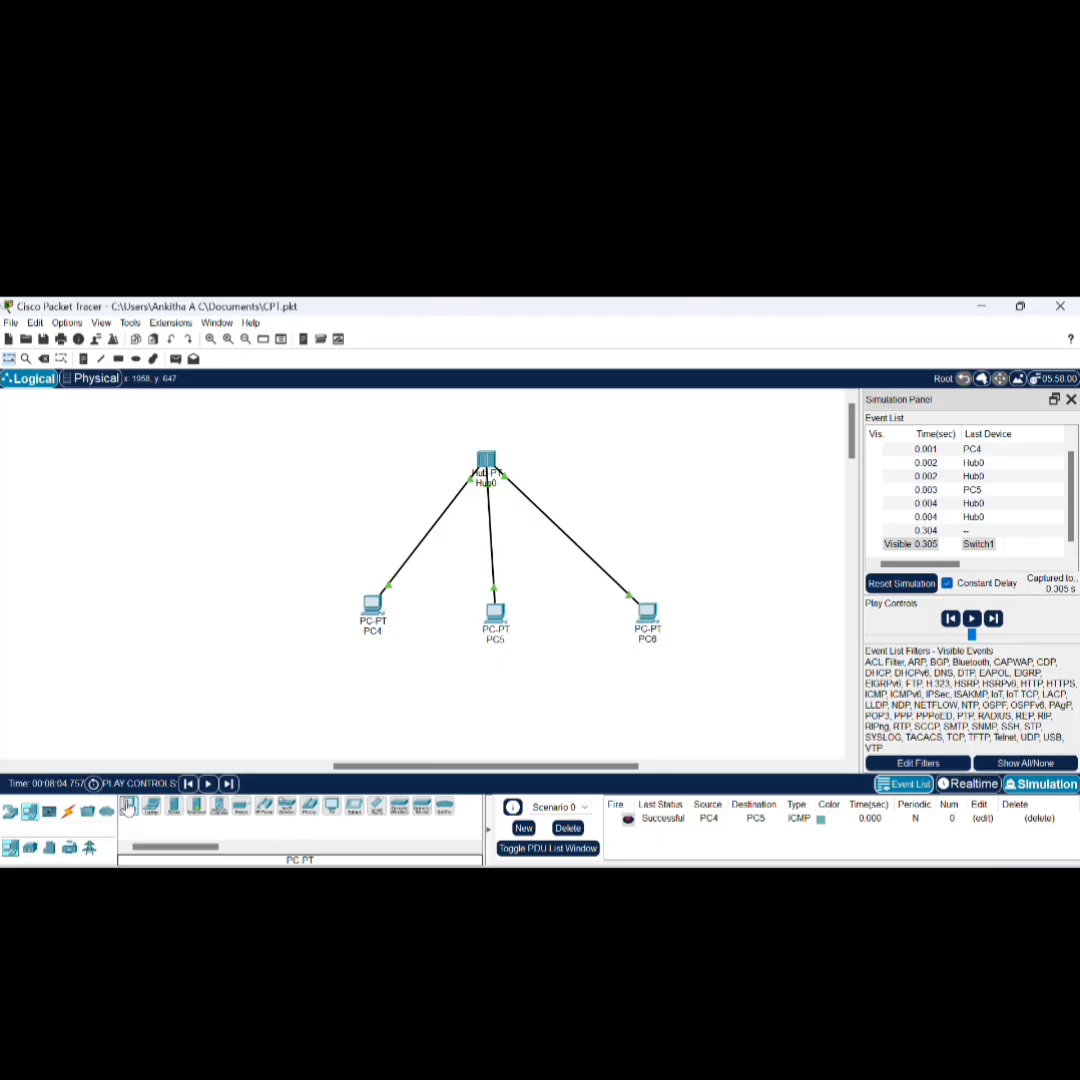
{"action": "left_click", "coordinate": [706, 535]}
Step: Connect PC7 to Hub0's FastEthernet1 port with a copper straight-through cable
{"action": "left_click", "coordinate": [68, 811]}
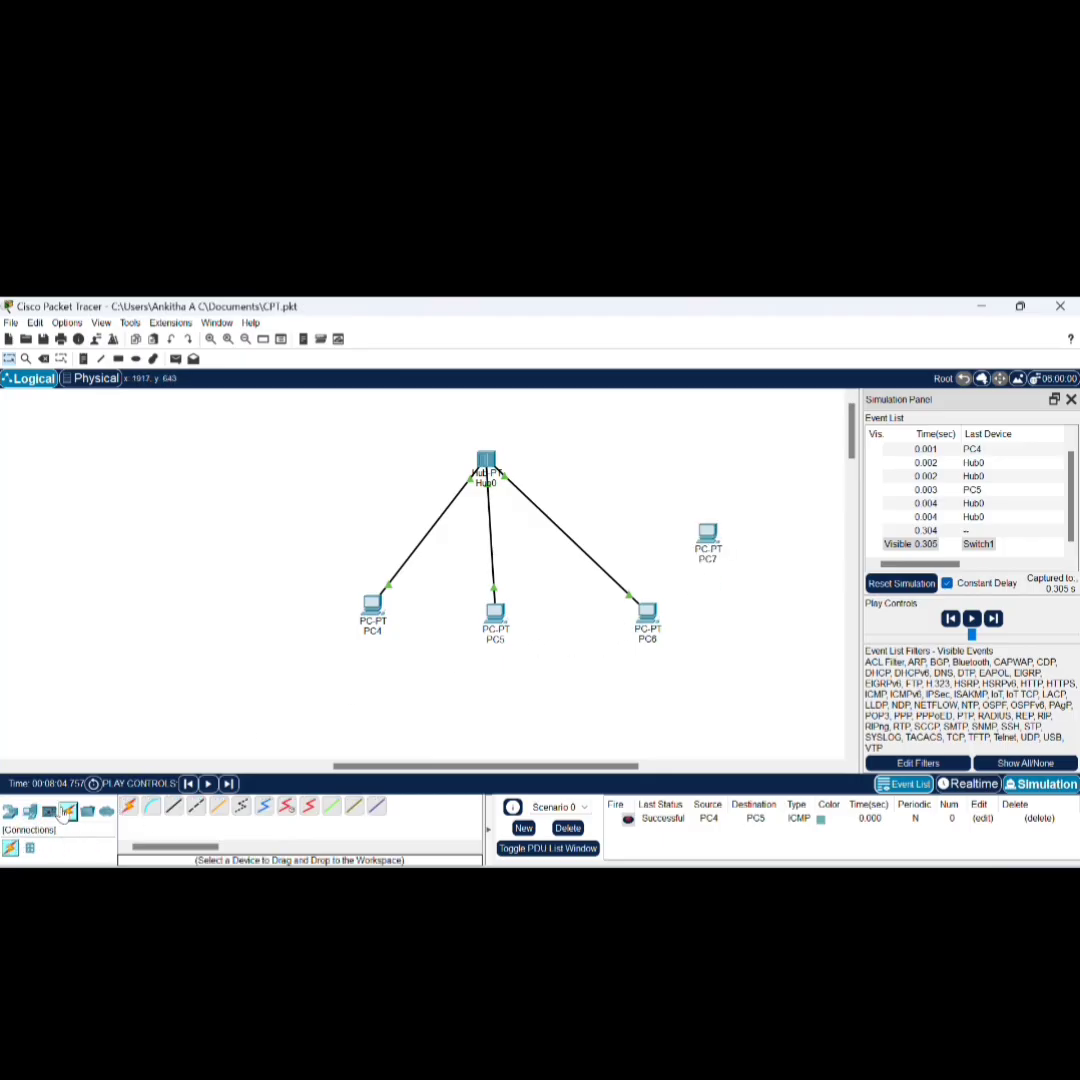
{"action": "left_click", "coordinate": [175, 806]}
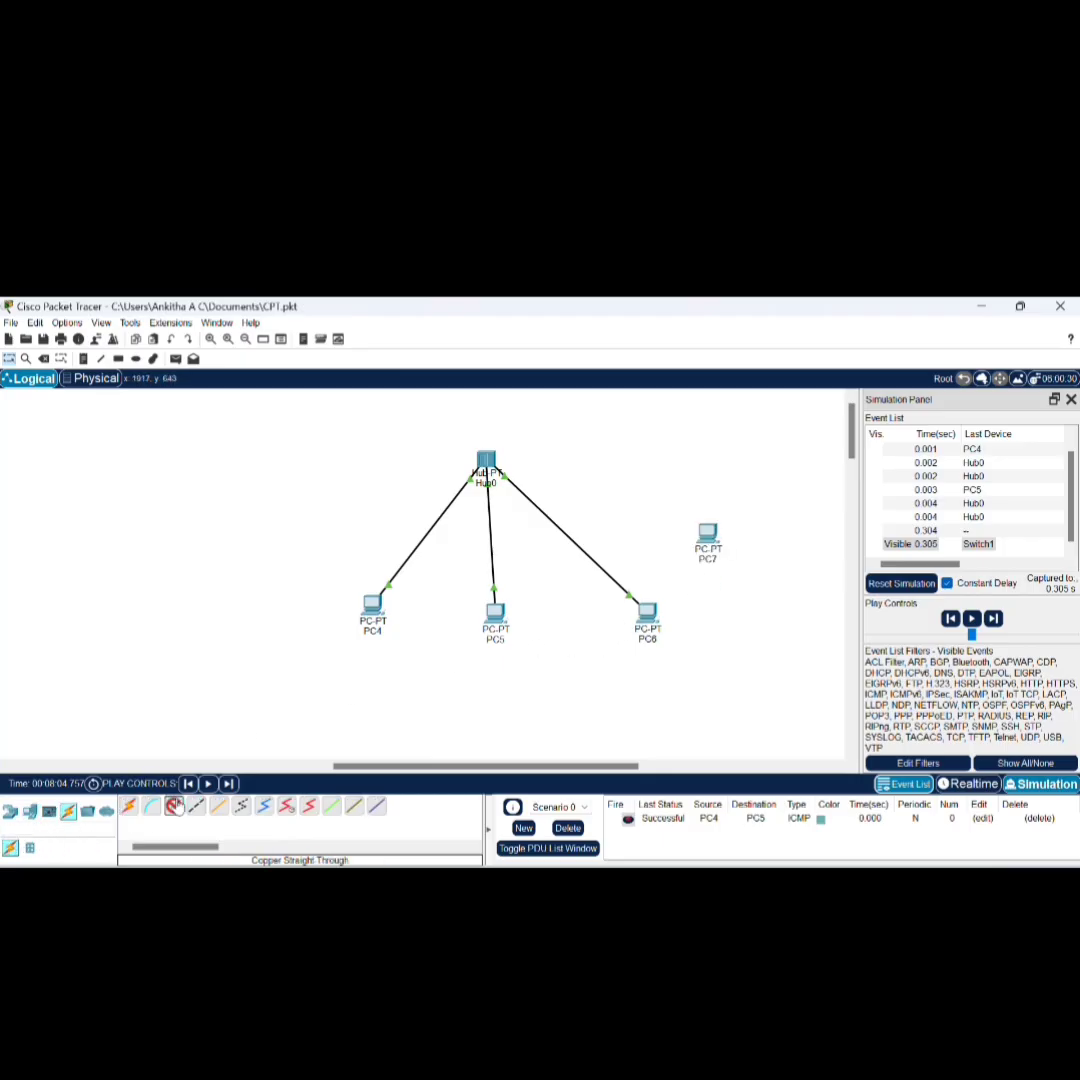
{"action": "left_click", "coordinate": [708, 536]}
{"action": "left_click", "coordinate": [745, 580]}
{"action": "left_click", "coordinate": [488, 465]}
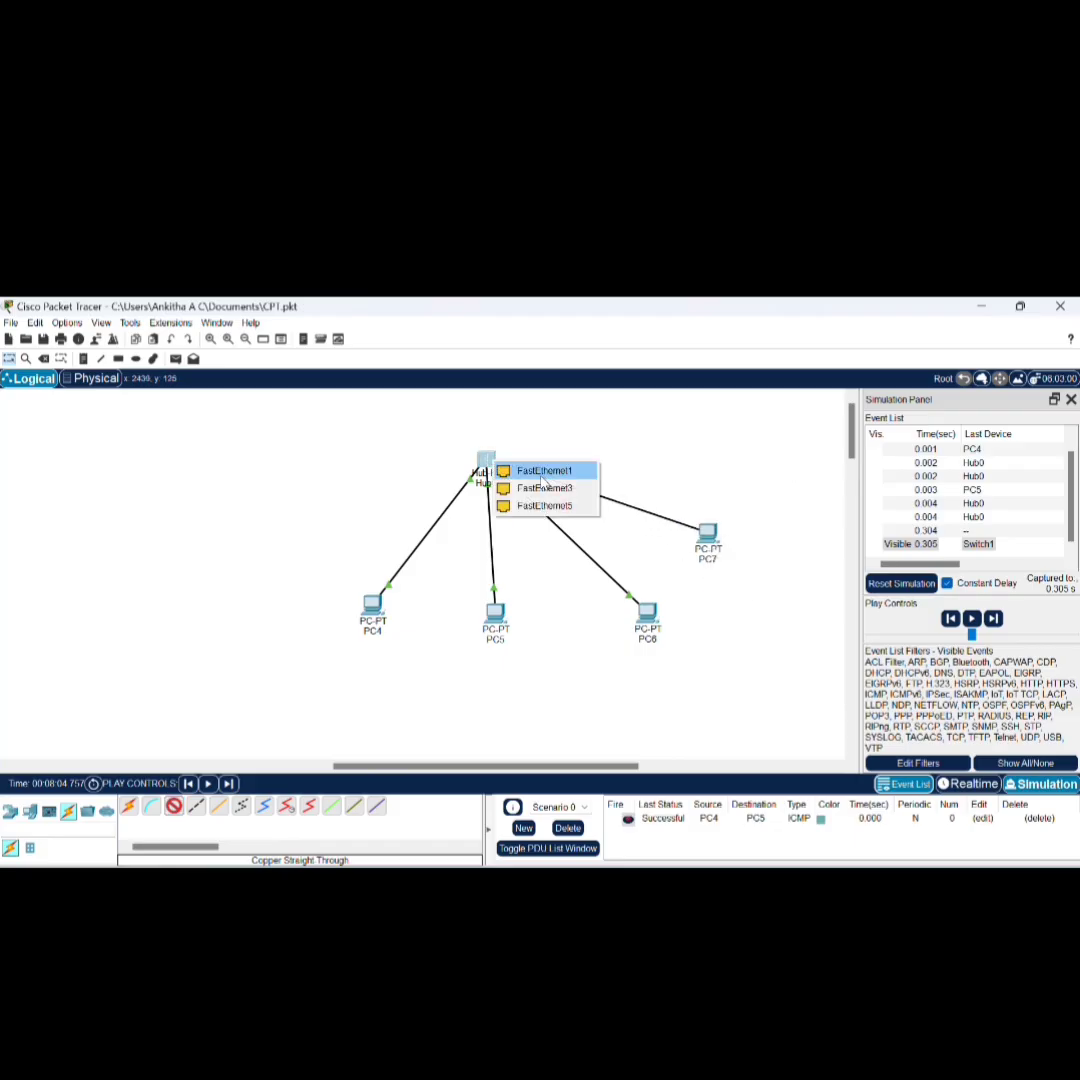
{"action": "left_click", "coordinate": [528, 469]}
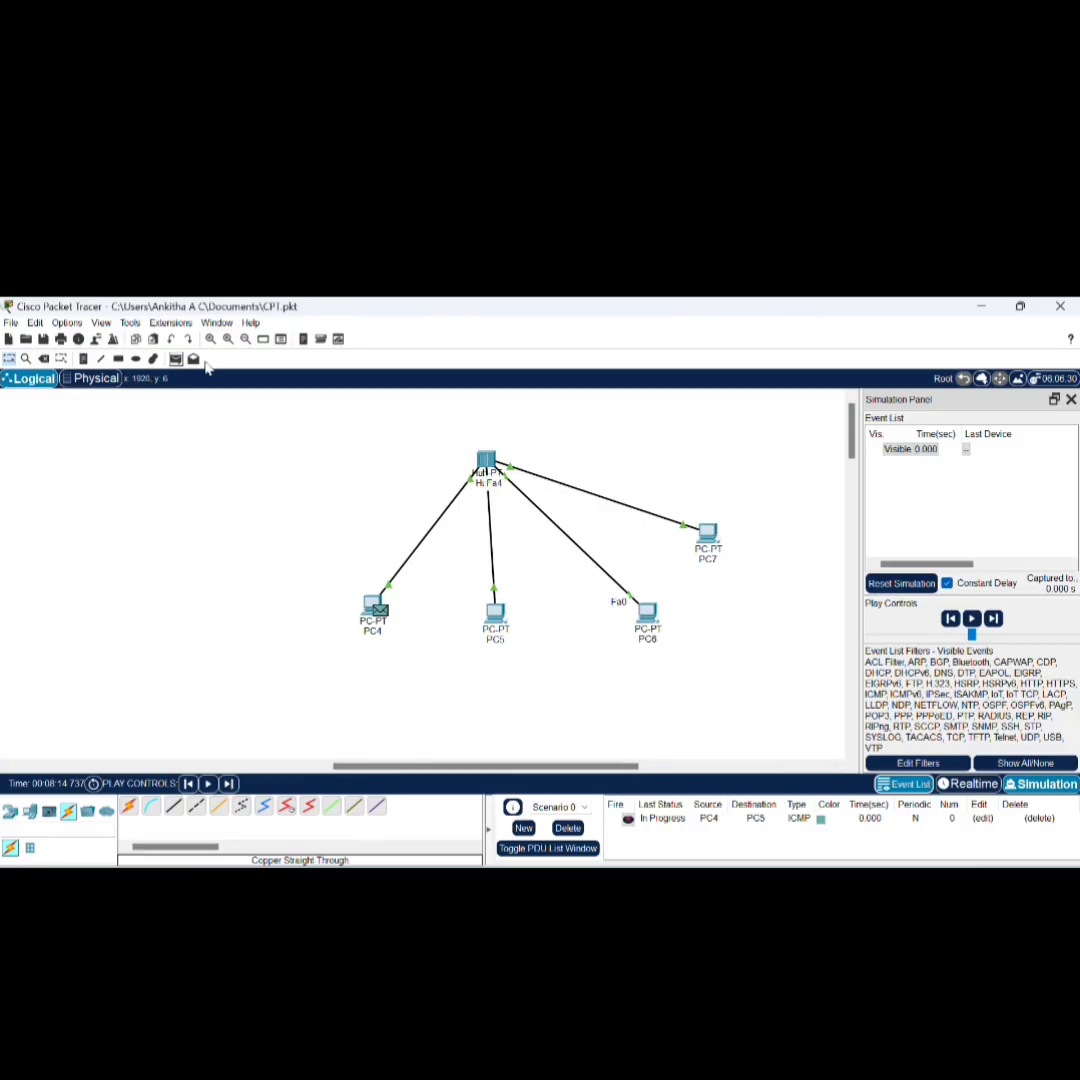
Step: Give PC7 the static IPv4 address 10.1.1.4 with subnet mask 255.0.0.0 and close its window
{"action": "left_click", "coordinate": [707, 533]}
{"action": "left_click", "coordinate": [409, 330]}
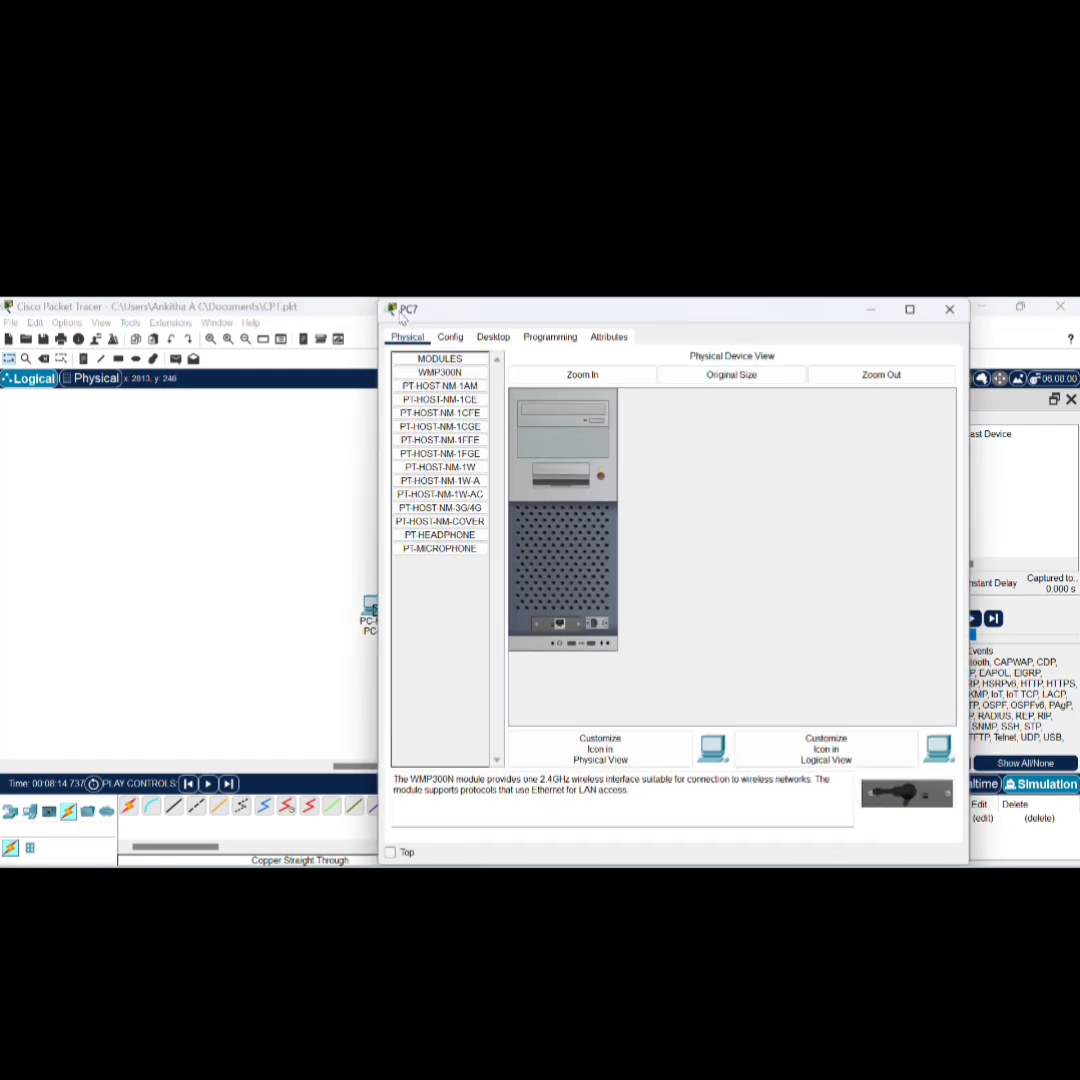
{"action": "left_click_drag", "start_coordinate": [403, 315], "coordinate": [266, 318]}
{"action": "left_click", "coordinate": [354, 339]}
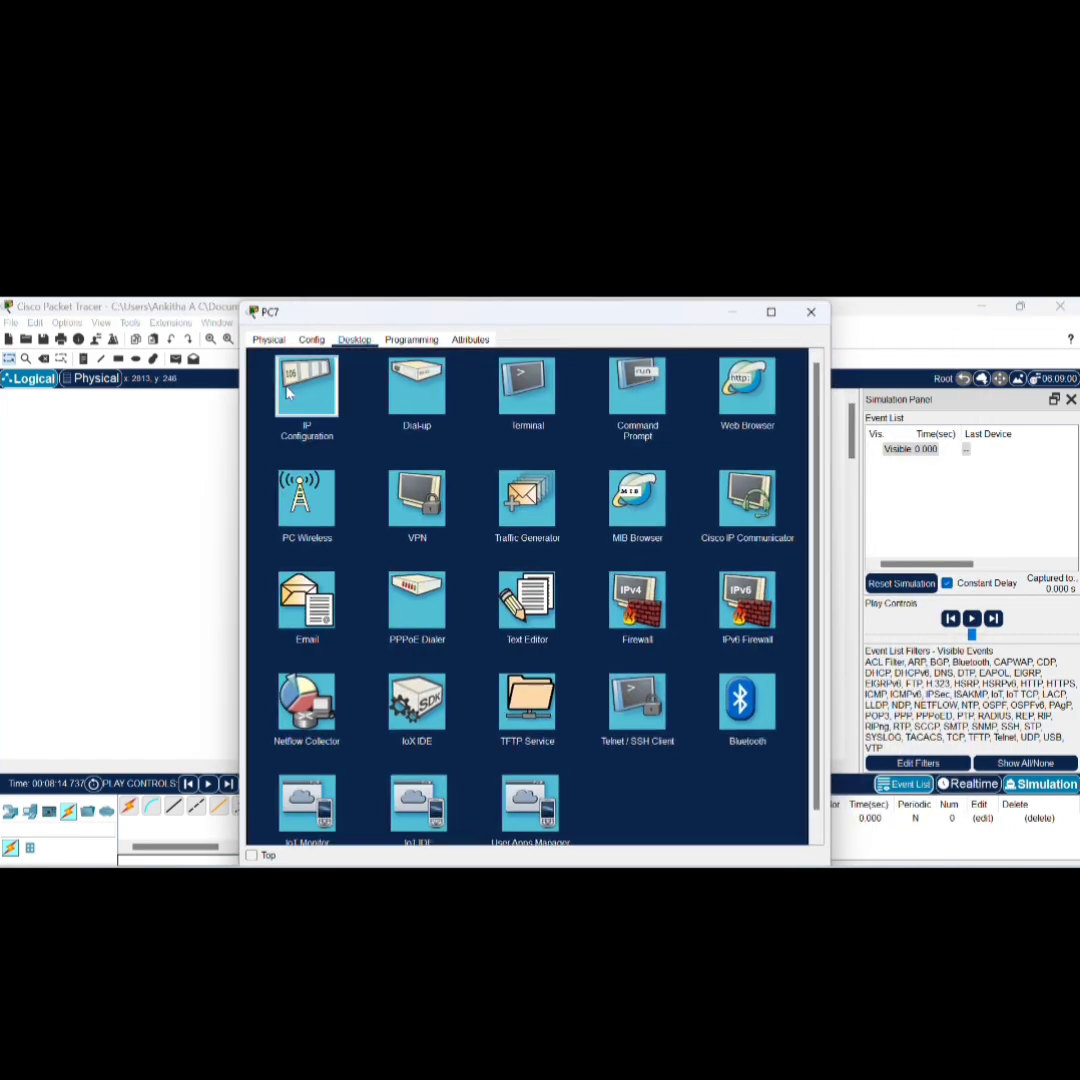
{"action": "left_click", "coordinate": [288, 392]}
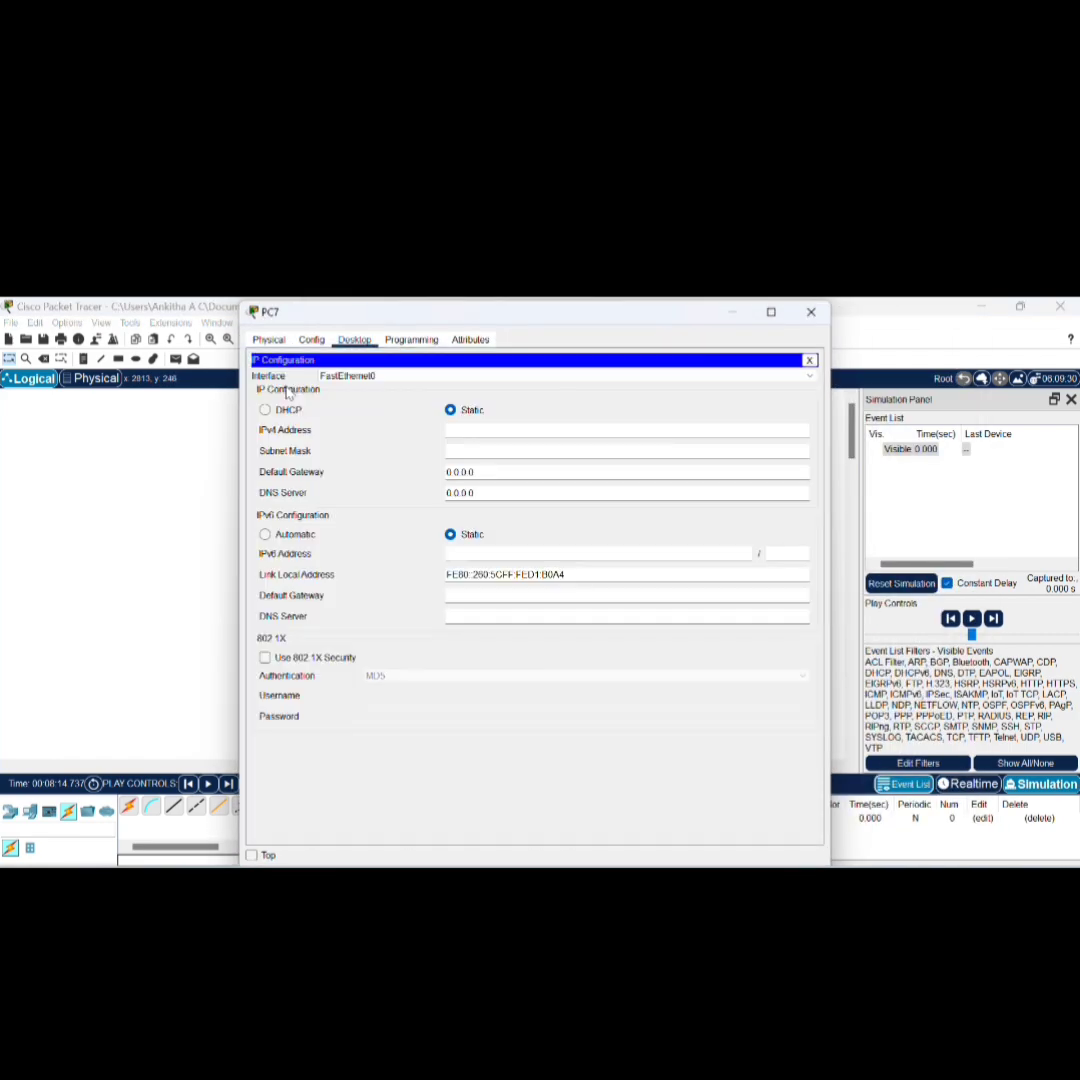
{"action": "left_click", "coordinate": [519, 450]}
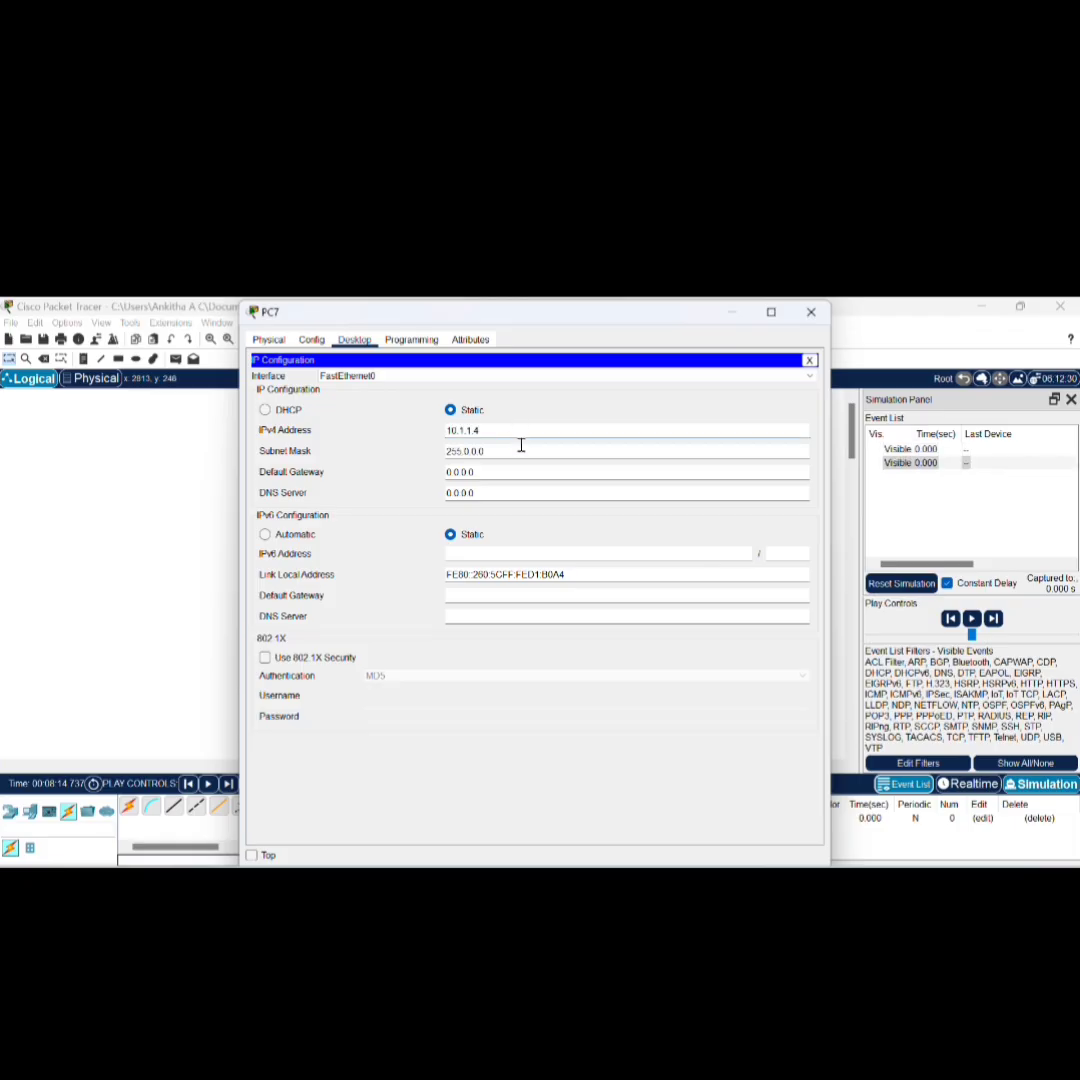
{"action": "left_click", "coordinate": [811, 313]}
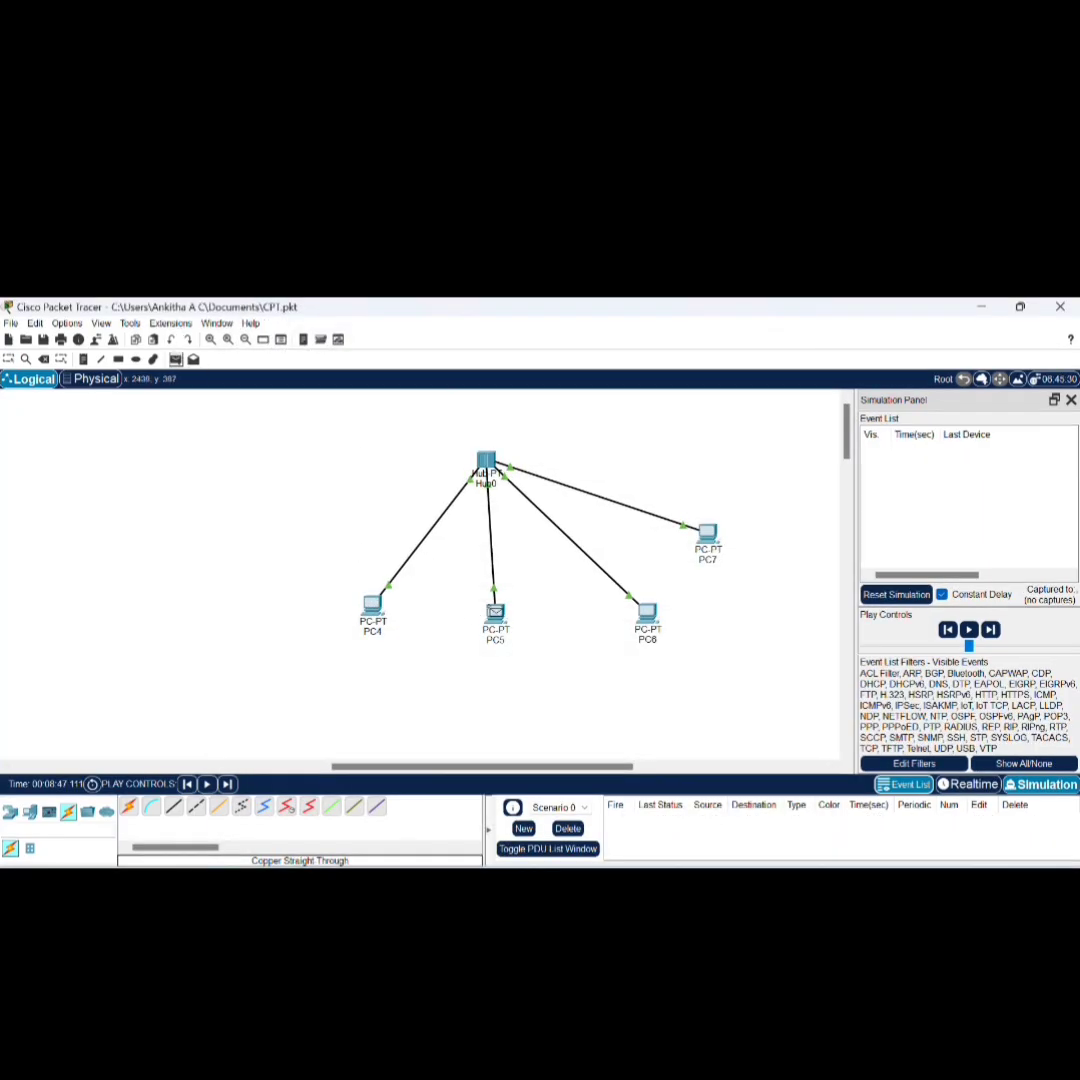
Step: Create a simple PDU from PC5 to PC6 and start playing the simulation
{"action": "mouse_move", "coordinate": [495, 611]}
{"action": "left_click", "coordinate": [640, 608]}
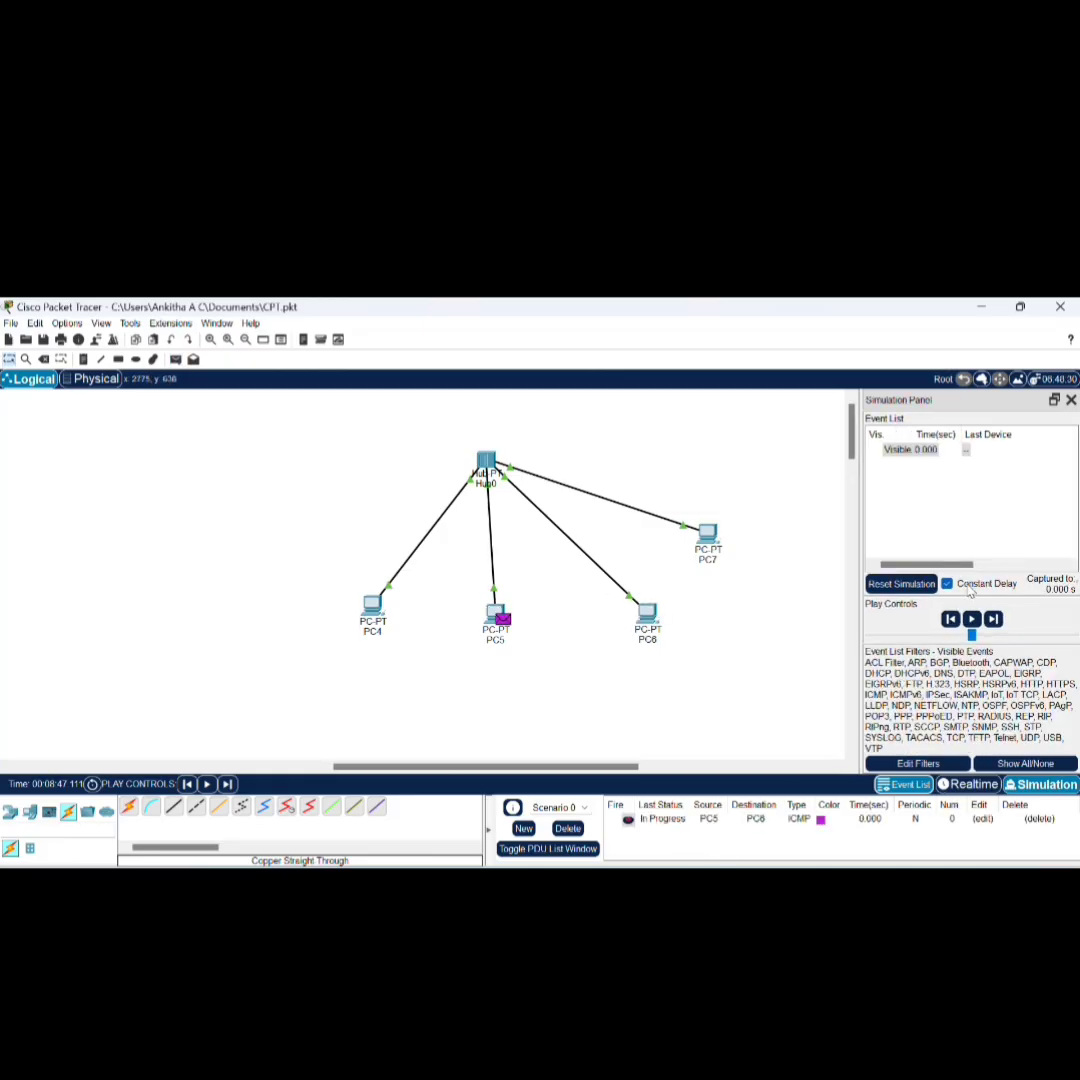
{"action": "left_click", "coordinate": [972, 619]}
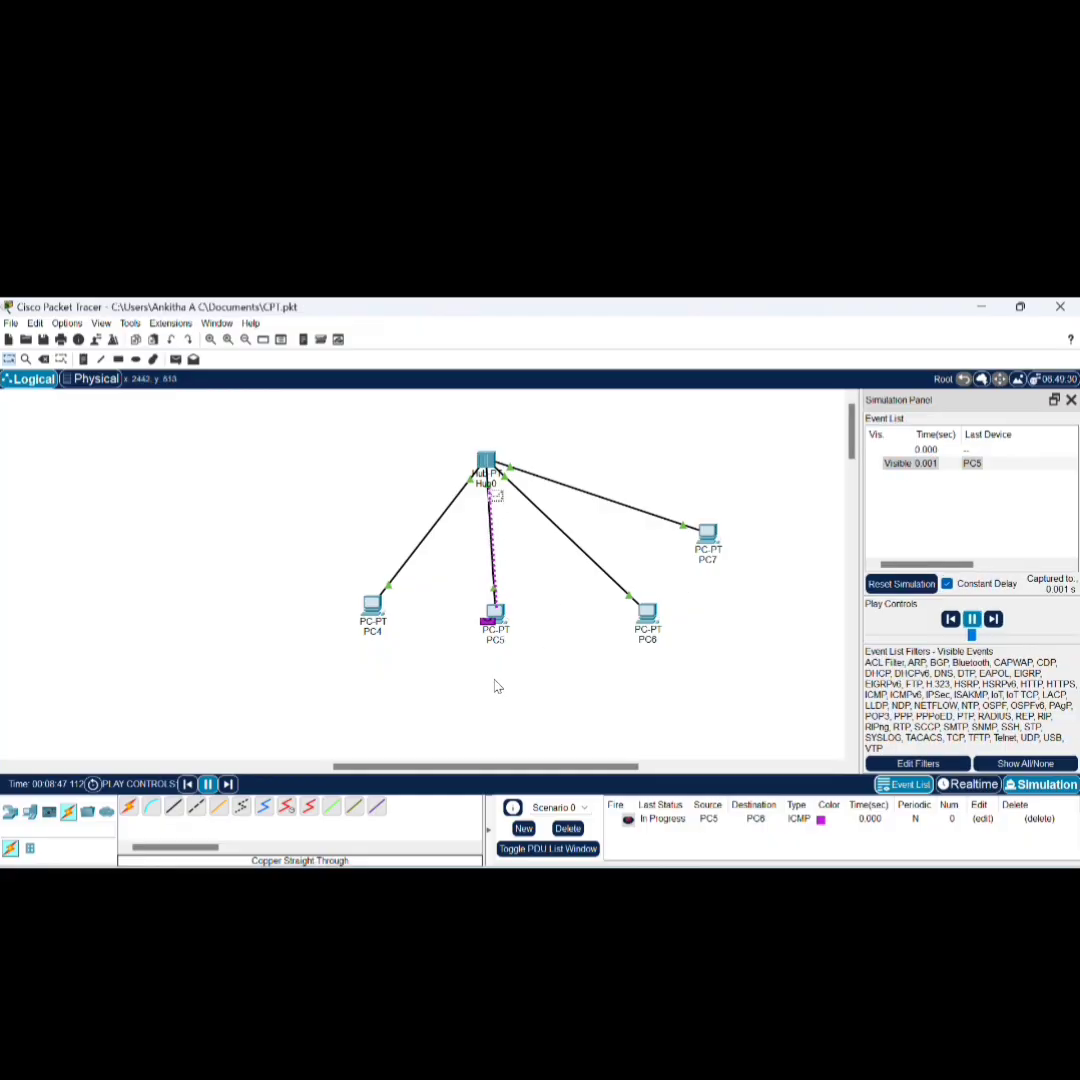